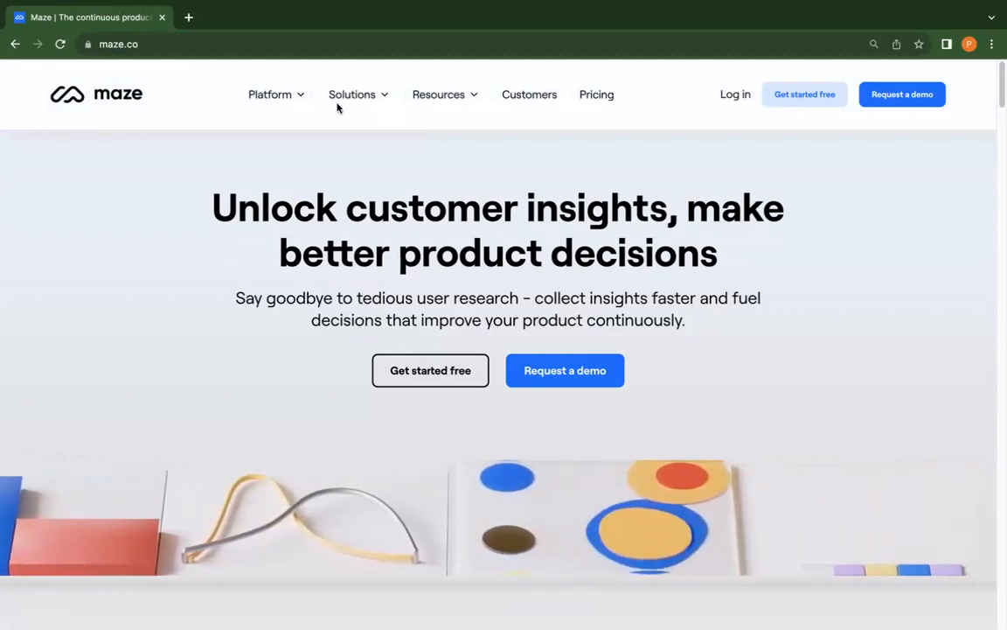
# Log in to Maze from maze.co and go to the Projects page, which shows no active projects
pyautogui.moveTo(380, 95)
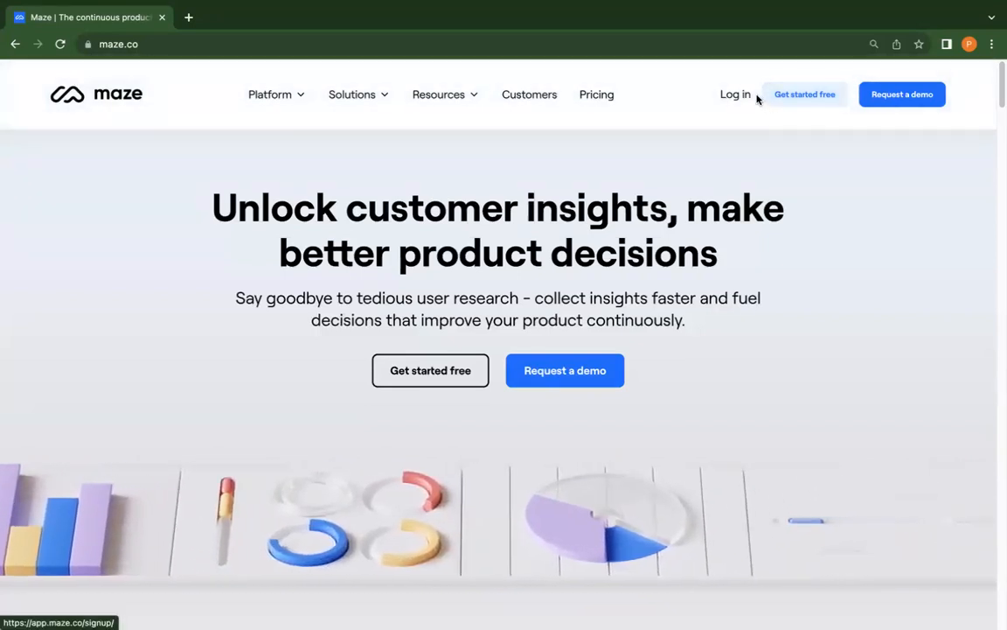
pyautogui.click(740, 96)
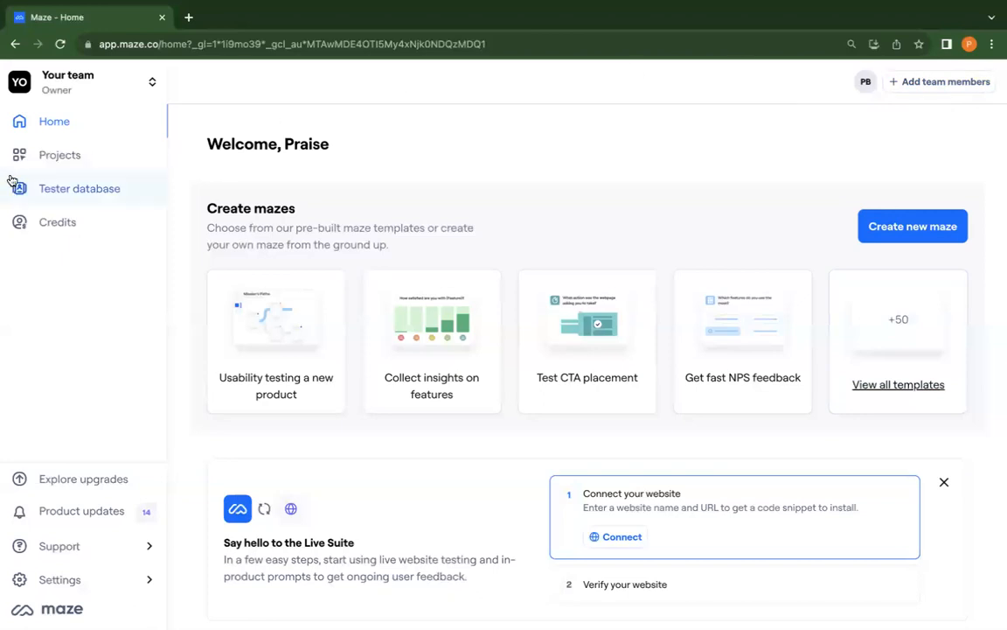
pyautogui.click(56, 158)
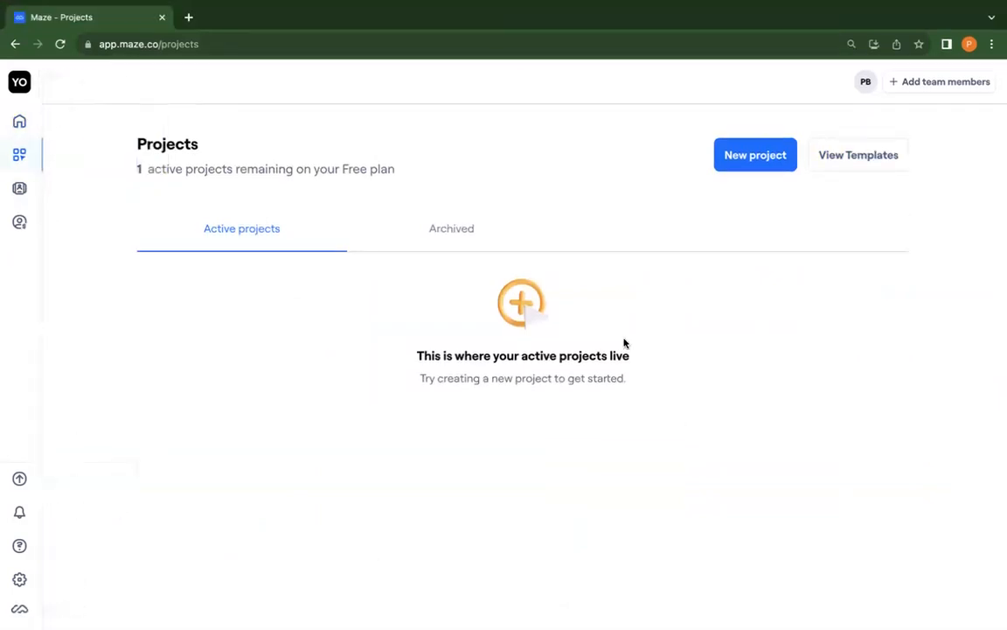
# Start a new project folder and enter the name 'Ecommerce testing'
pyautogui.click(751, 160)
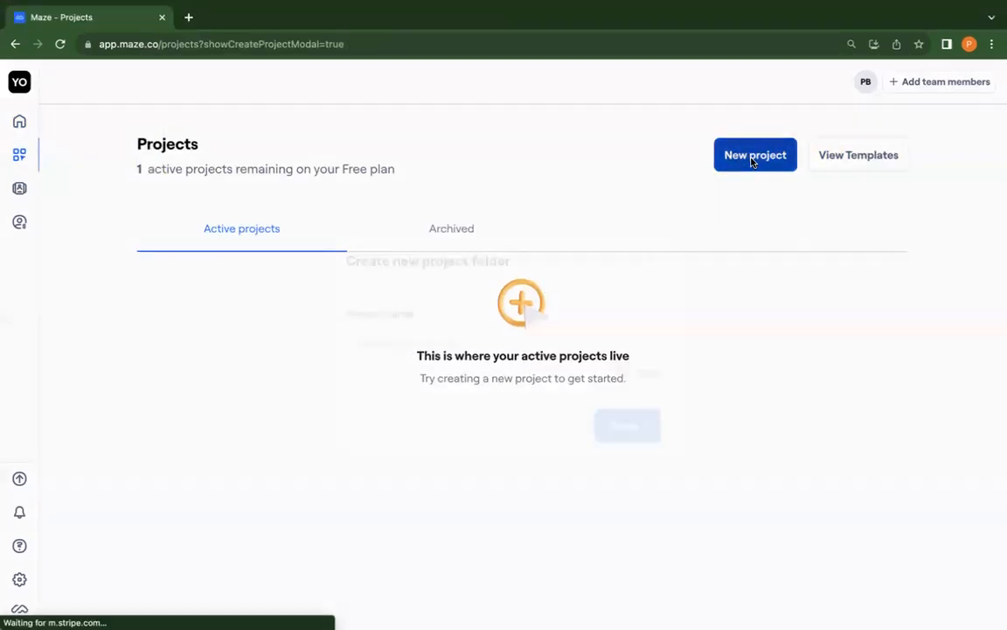
pyautogui.click(528, 344)
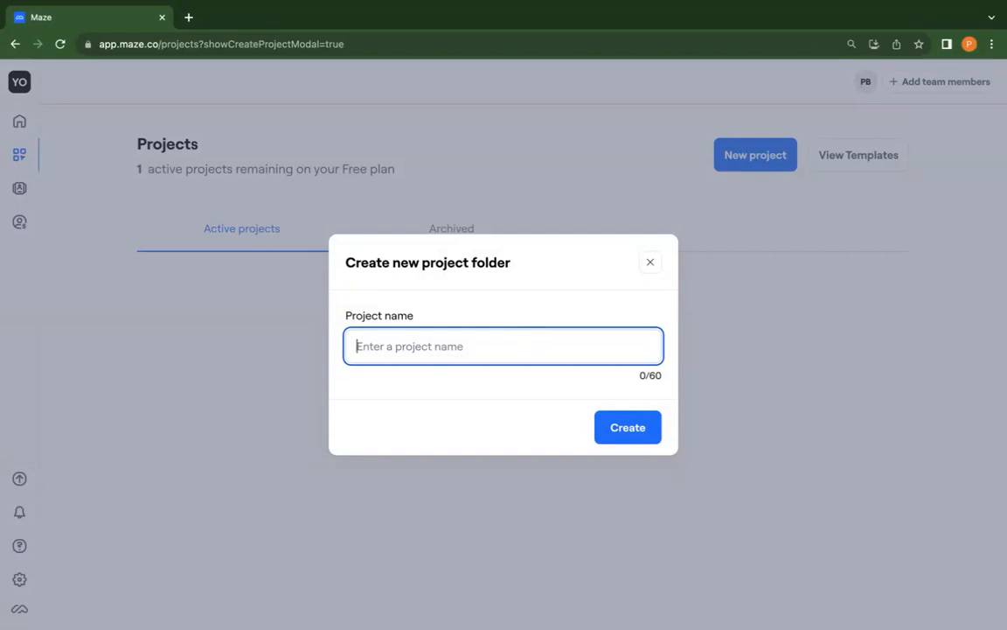
pyautogui.write('Eco')
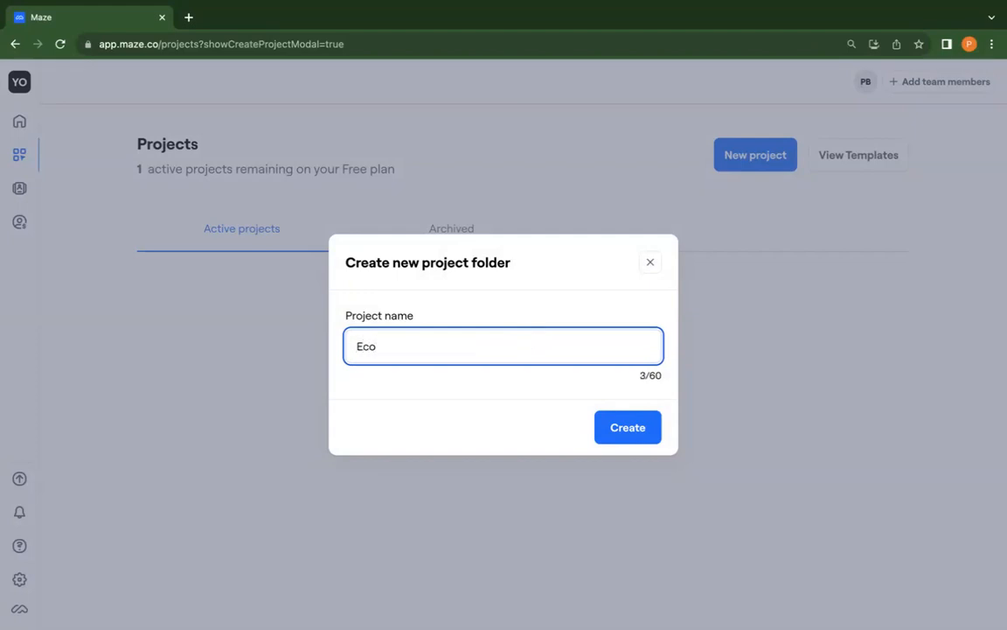
pyautogui.write('mmerce testing')
# Close the new-folder dialog without creating the Ecommerce testing folder
pyautogui.click(649, 261)
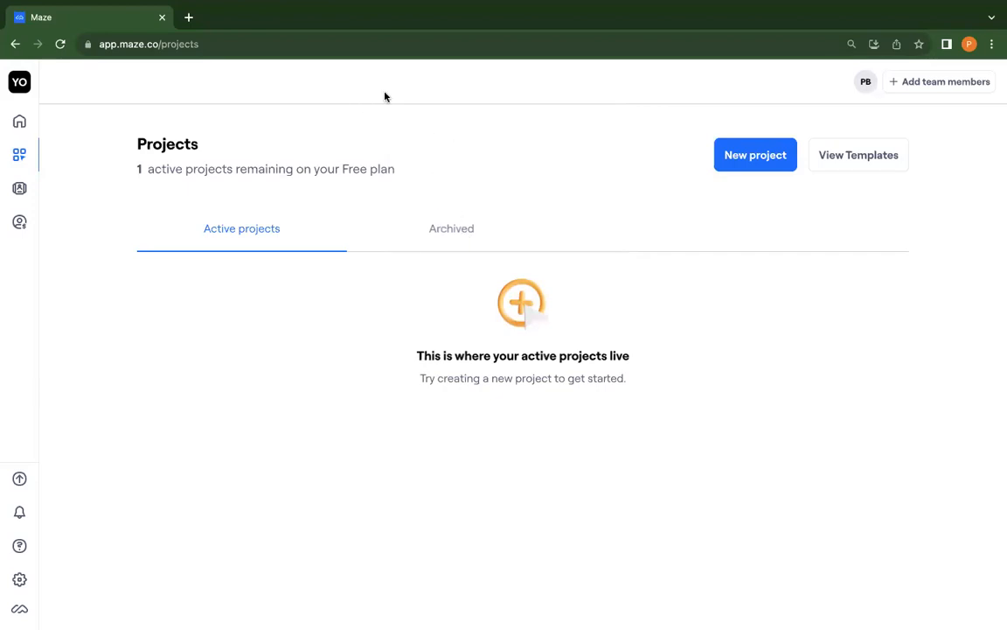
# Create a project folder named 'Weather app testing' and land on its empty page
pyautogui.click(731, 155)
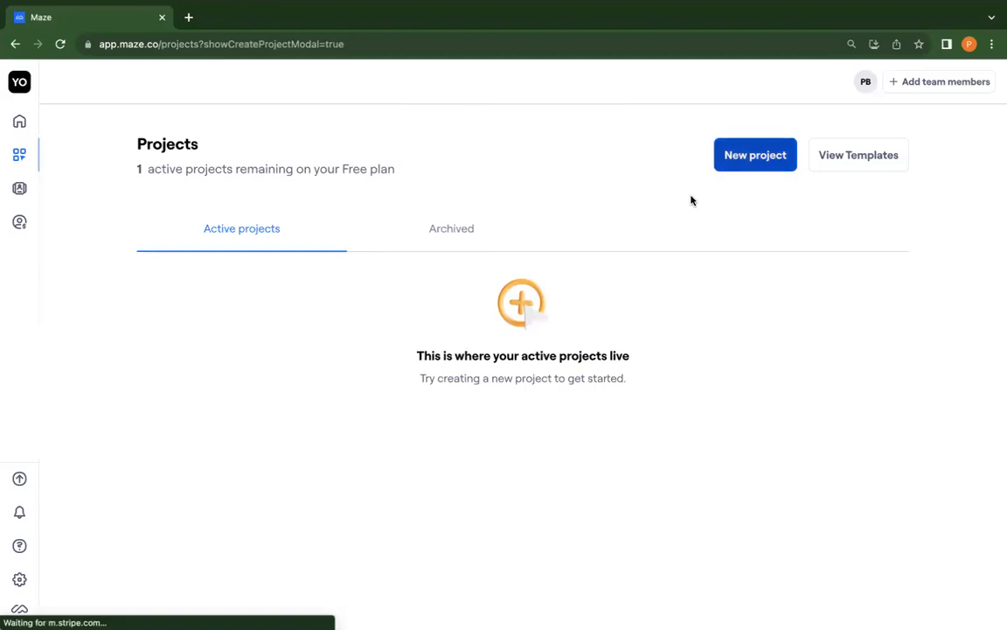
pyautogui.click(469, 348)
pyautogui.write('W')
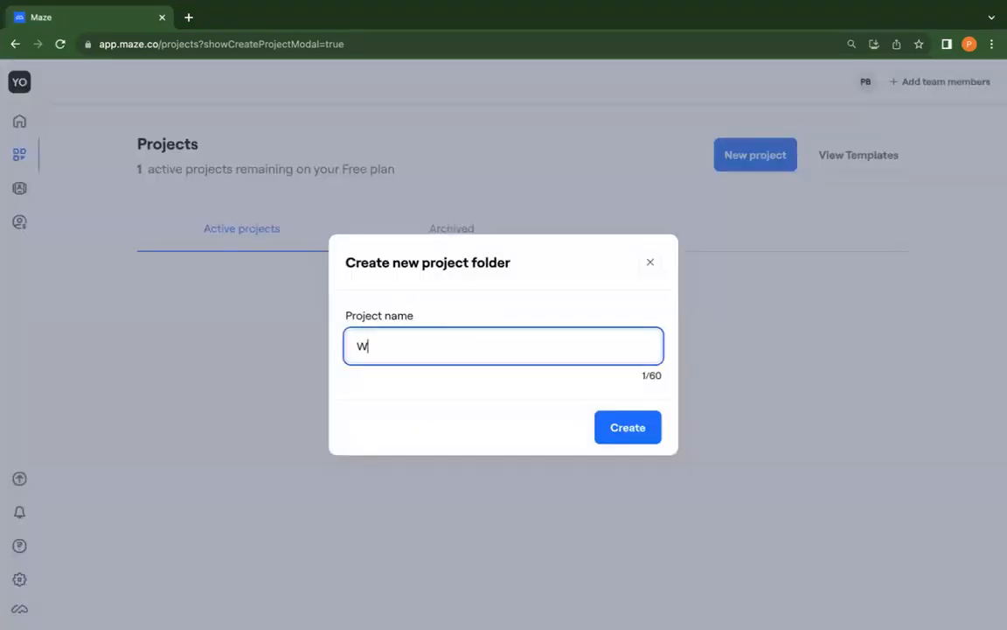
pyautogui.write('eather app testing')
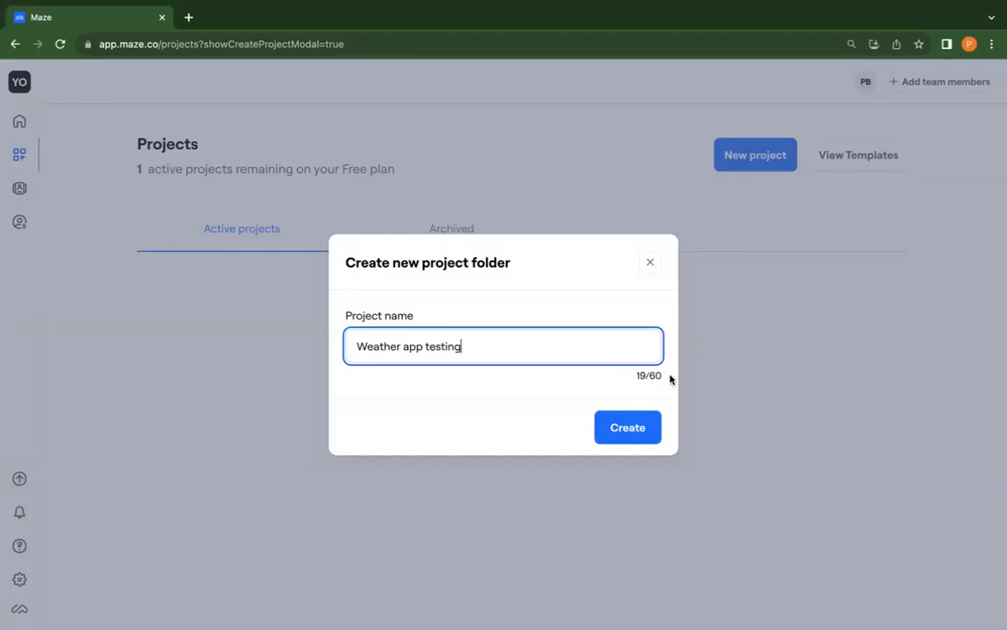
pyautogui.click(601, 434)
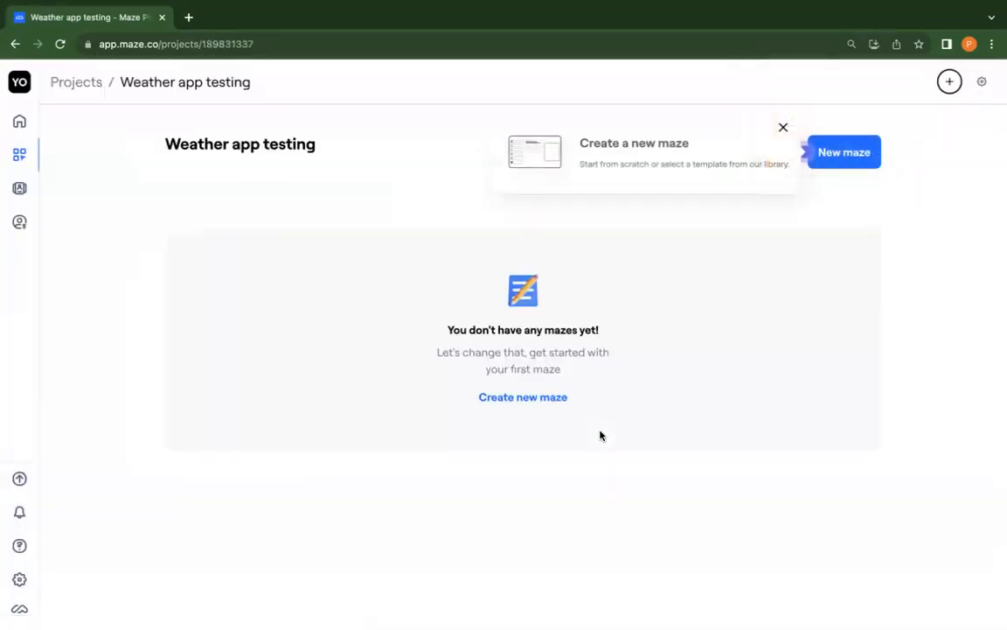
# Dismiss the tip and create a blank maze from scratch, 'New maze 1'
pyautogui.click(783, 128)
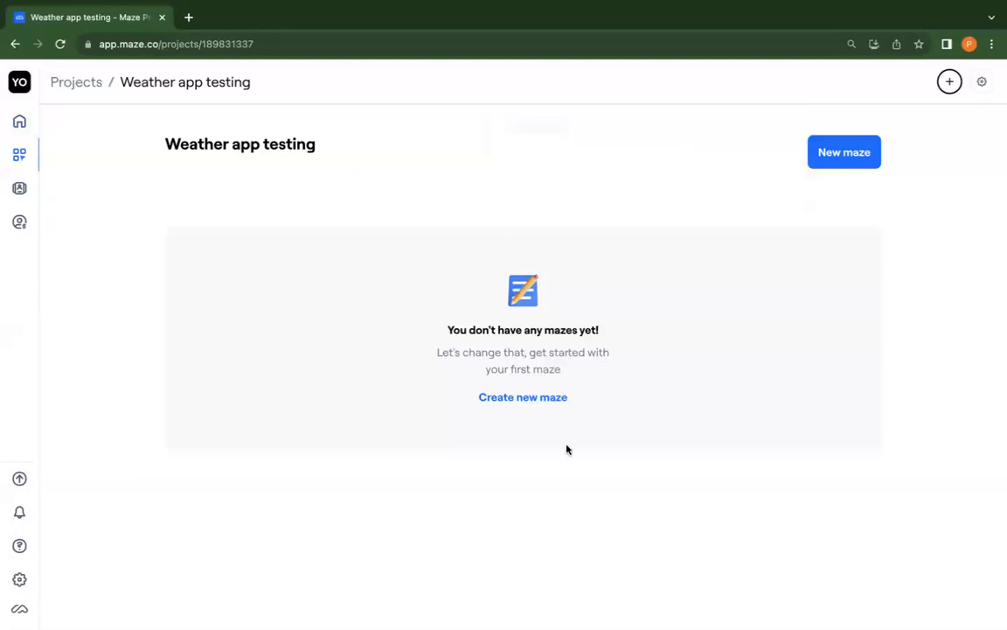
pyautogui.click(539, 399)
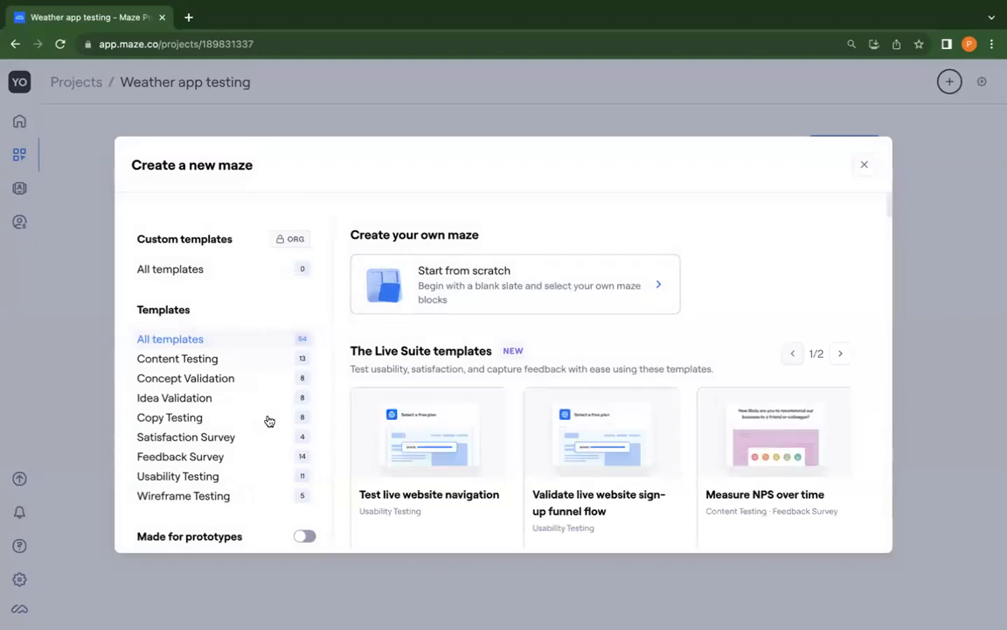
pyautogui.scroll(-2, 270, 436)
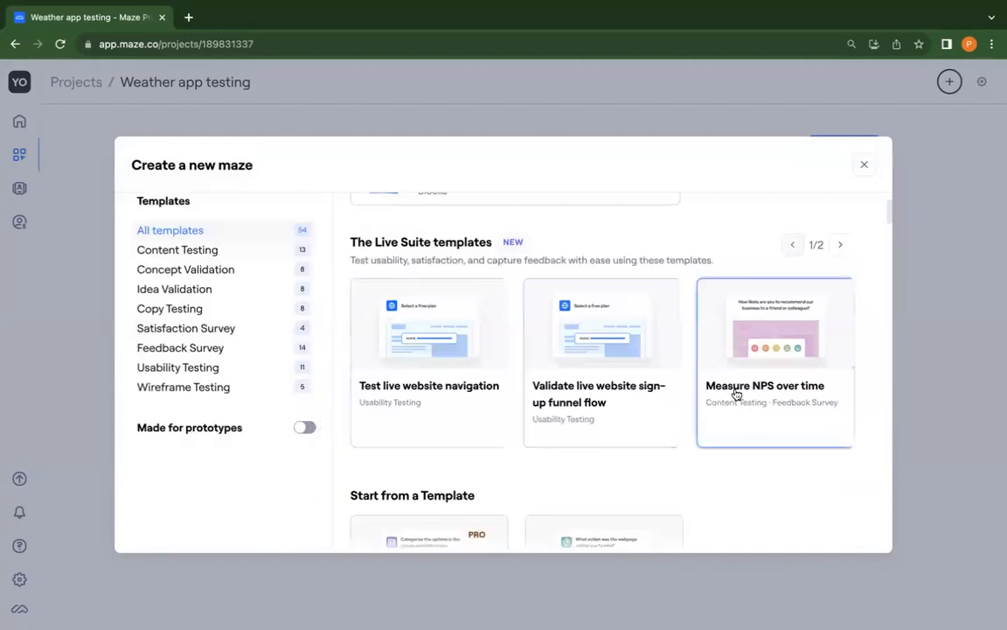
pyautogui.scroll(2, 222, 522)
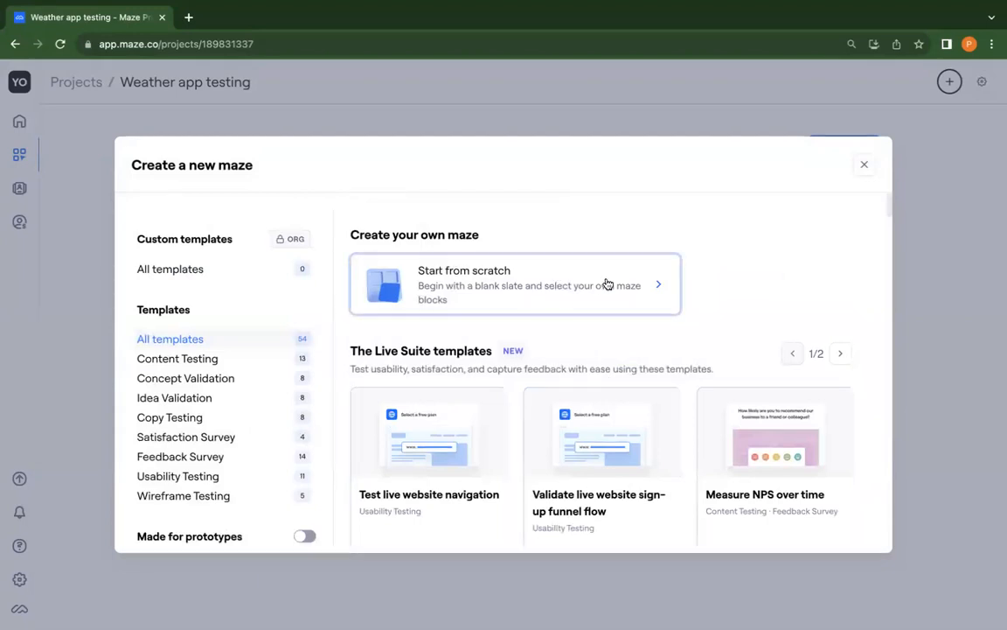
pyautogui.click(548, 257)
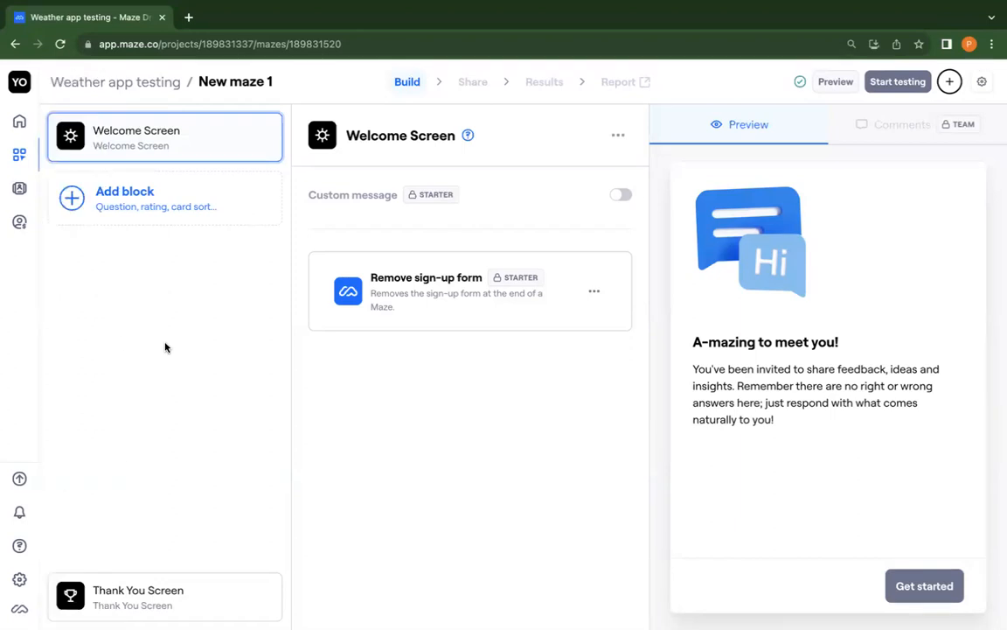
# Add a Prototype Test block after the welcome screen and accept the Figma syncing notice
pyautogui.click(130, 205)
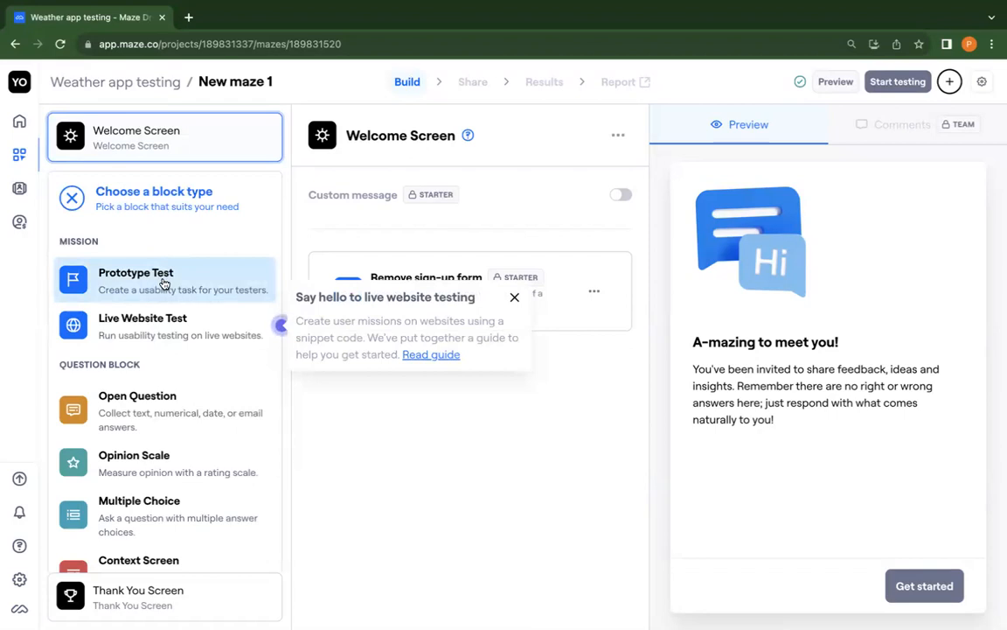
pyautogui.click(162, 285)
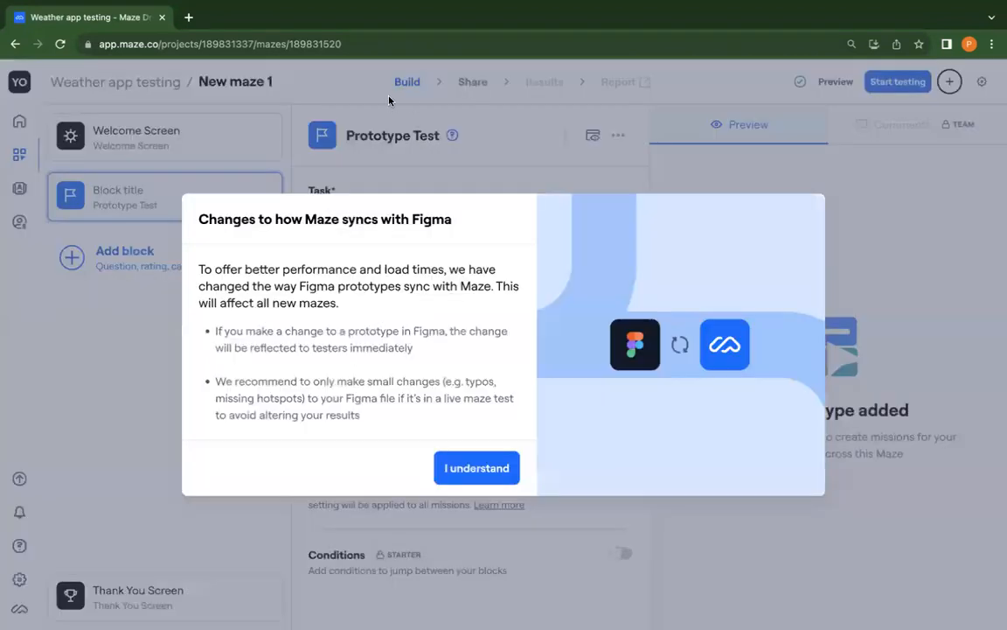
pyautogui.click(472, 469)
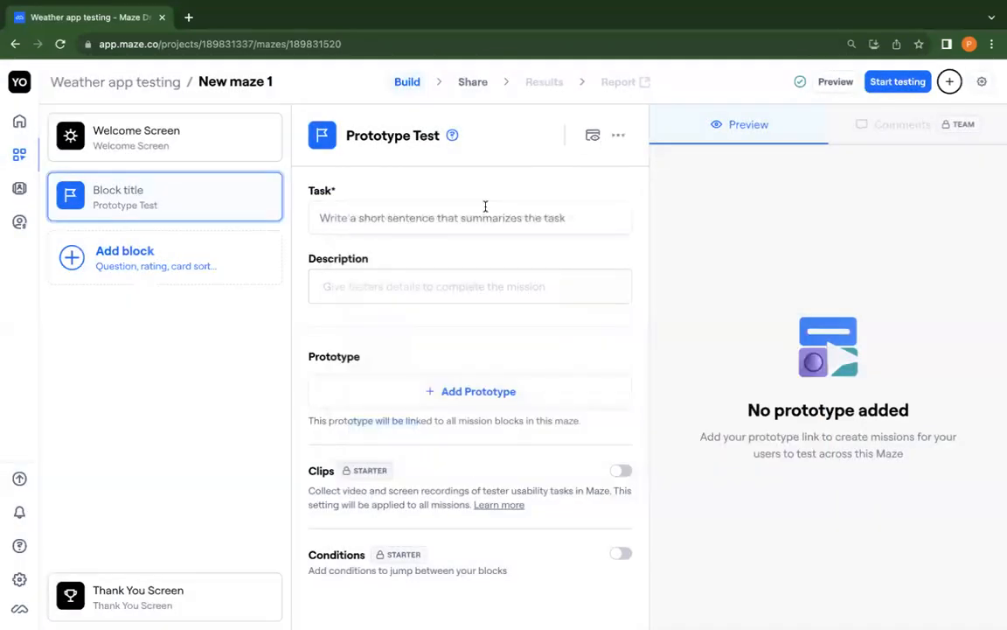
pyautogui.click(374, 220)
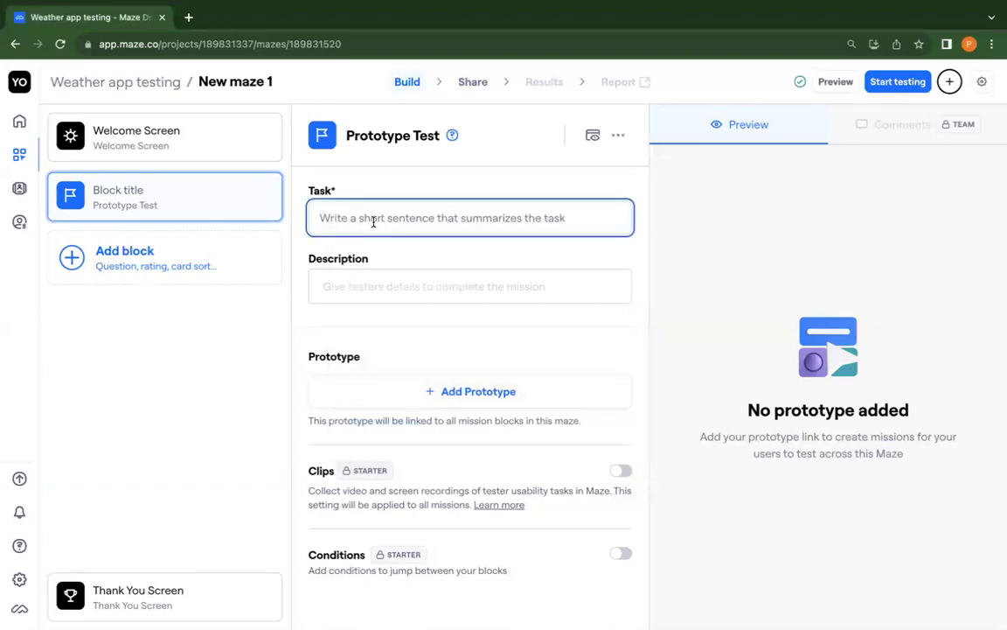
pyautogui.moveTo(474, 587)
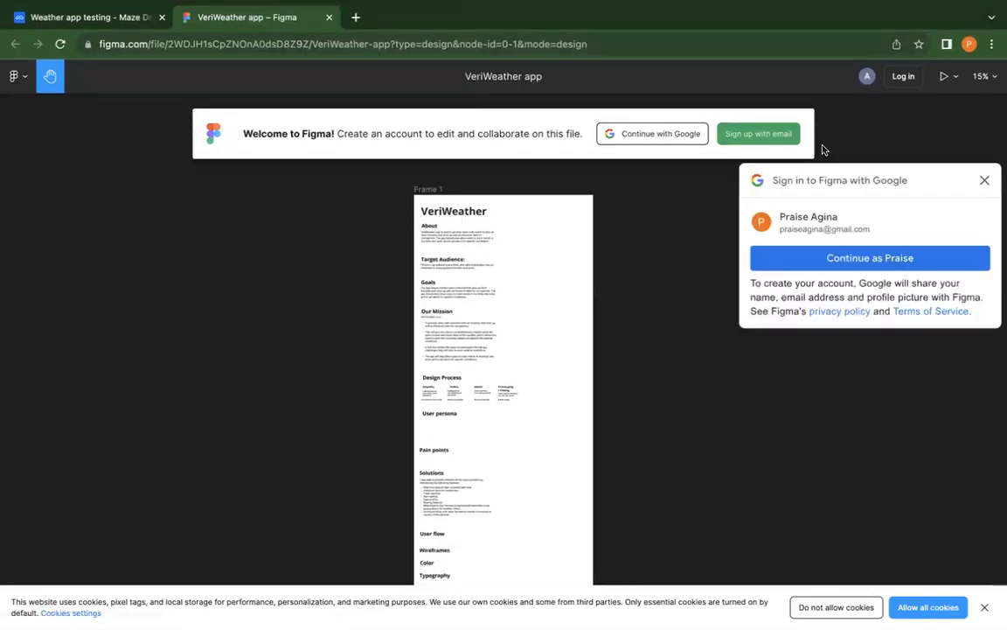
# Launch the VeriWeather app prototype in presentation view in a new tab
pyautogui.scroll(-10, 505, 299)
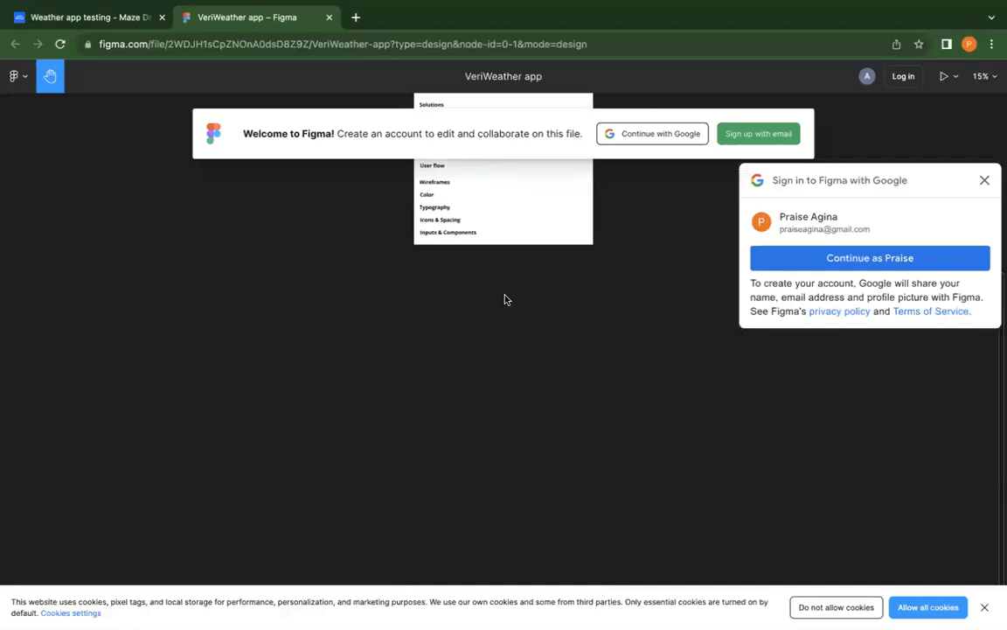
pyautogui.scroll(10, 507, 297)
pyautogui.scroll(5, 507, 297)
pyautogui.scroll(-6, 507, 297)
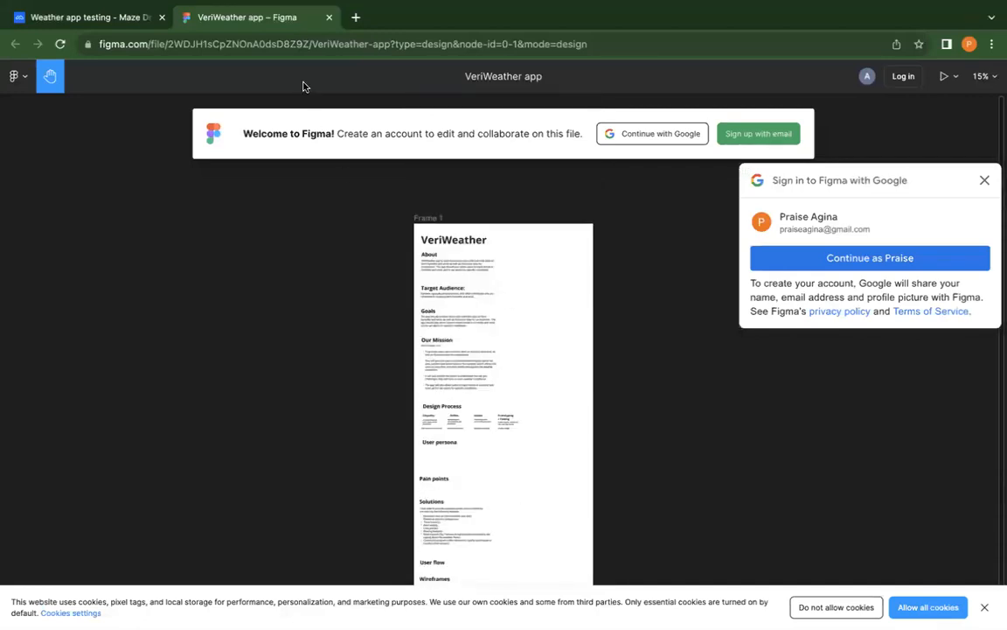
pyautogui.click(942, 78)
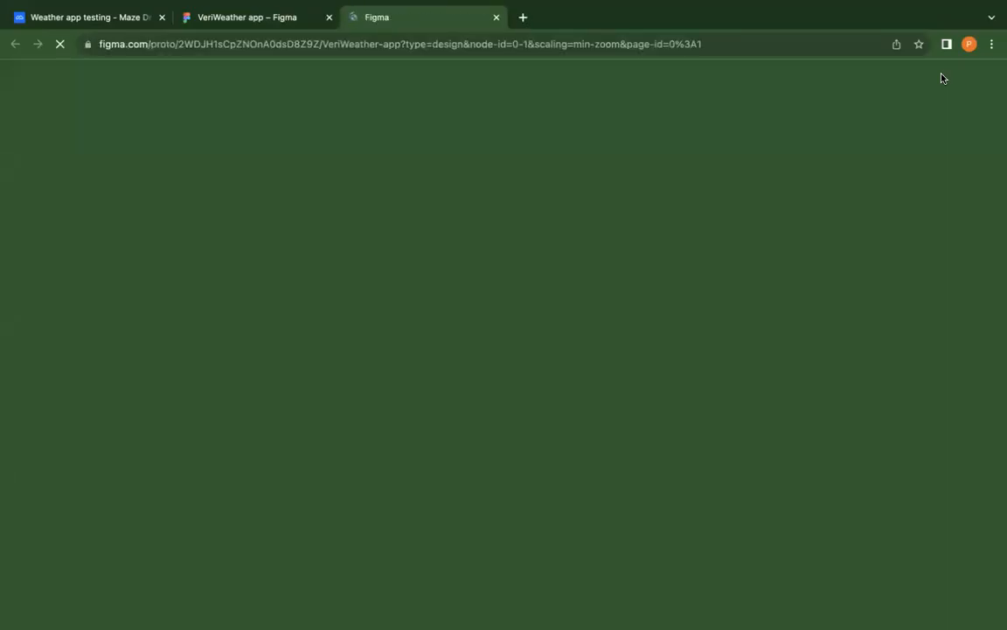
pyautogui.click(253, 17)
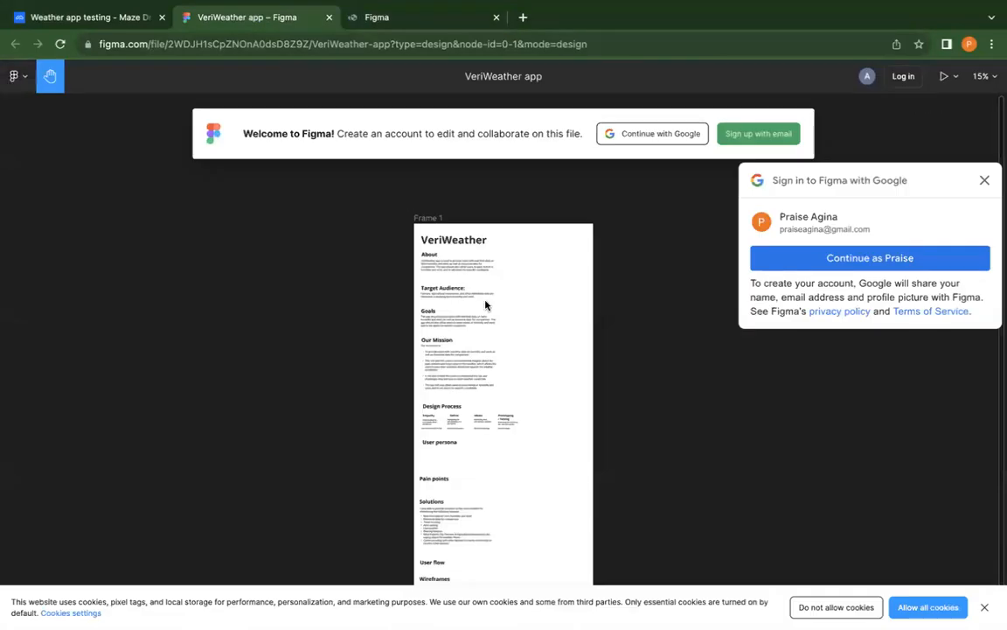
# Sign in to Figma with the Google account and confirm the sign-in
pyautogui.scroll(-5, 485, 302)
pyautogui.scroll(-3, 485, 301)
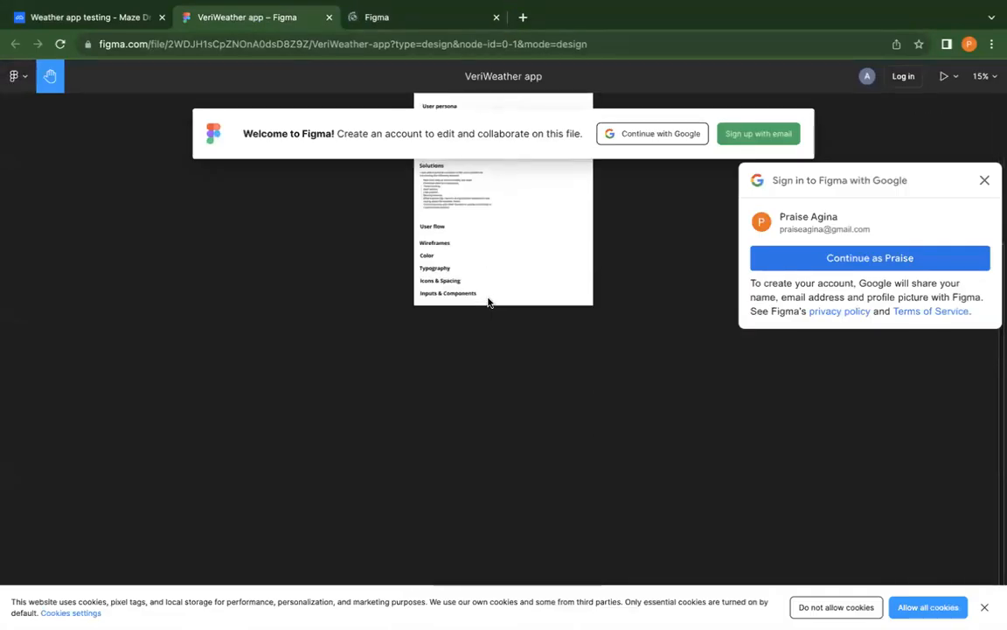
pyautogui.scroll(6, 487, 299)
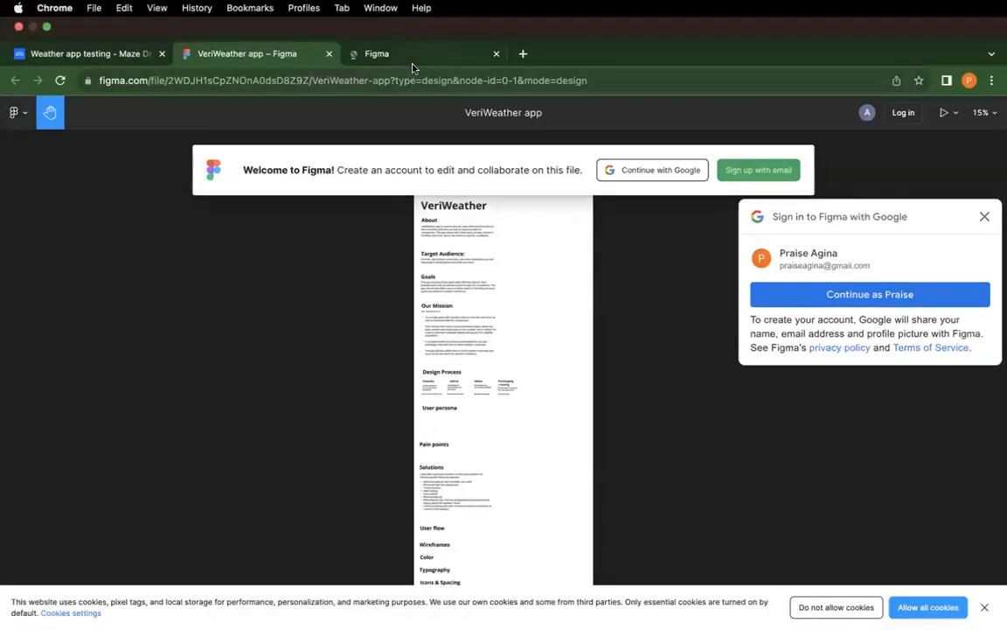
pyautogui.click(414, 23)
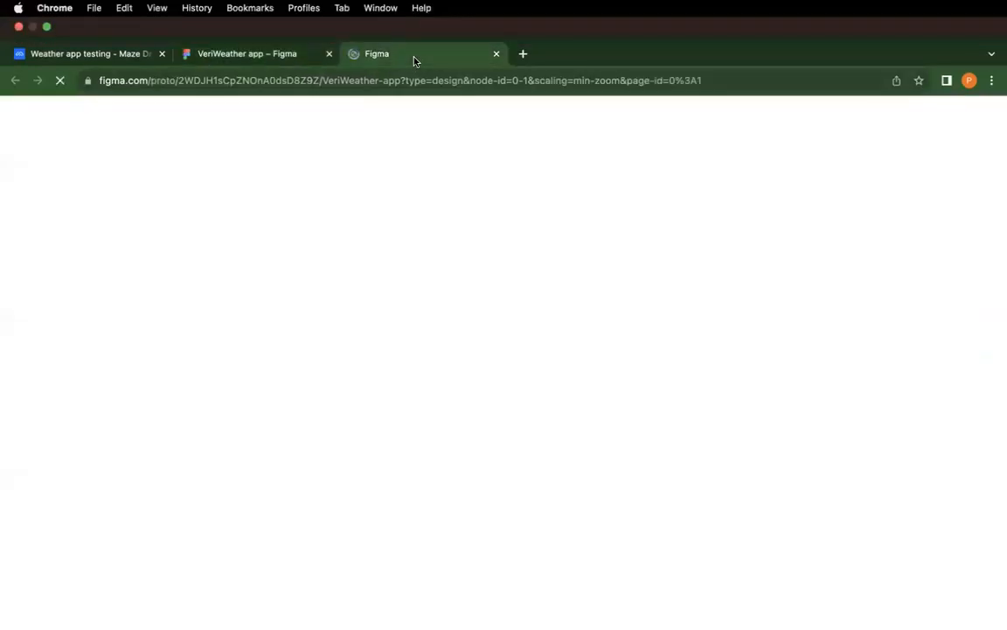
pyautogui.click(263, 54)
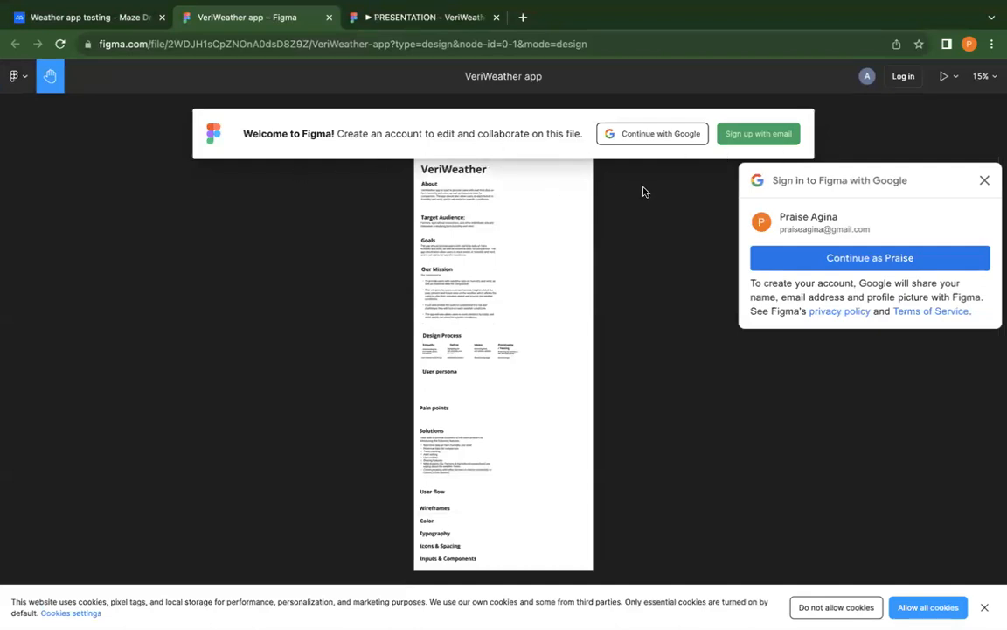
pyautogui.click(835, 258)
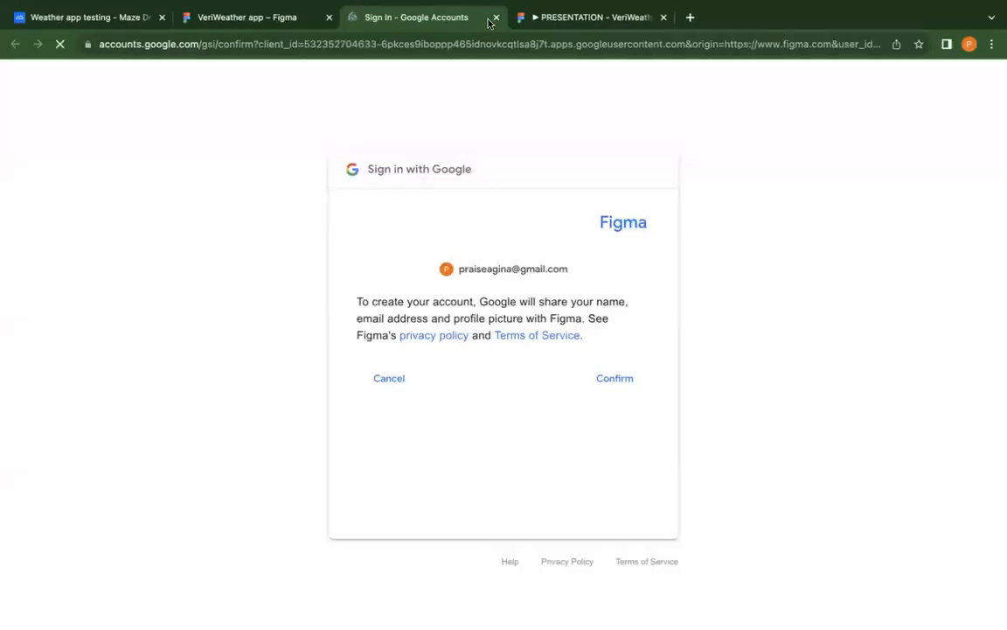
pyautogui.click(626, 378)
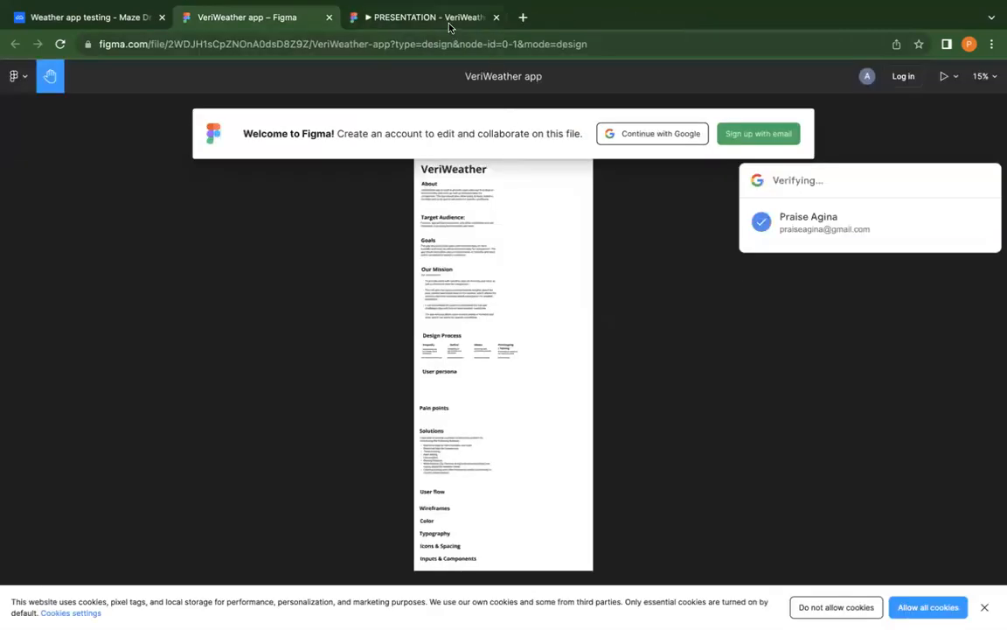
# Review the VeriWeather presentation, then open the KC 2.0 Task 06 Food Recipe App prototype in a new tab
pyautogui.click(449, 27)
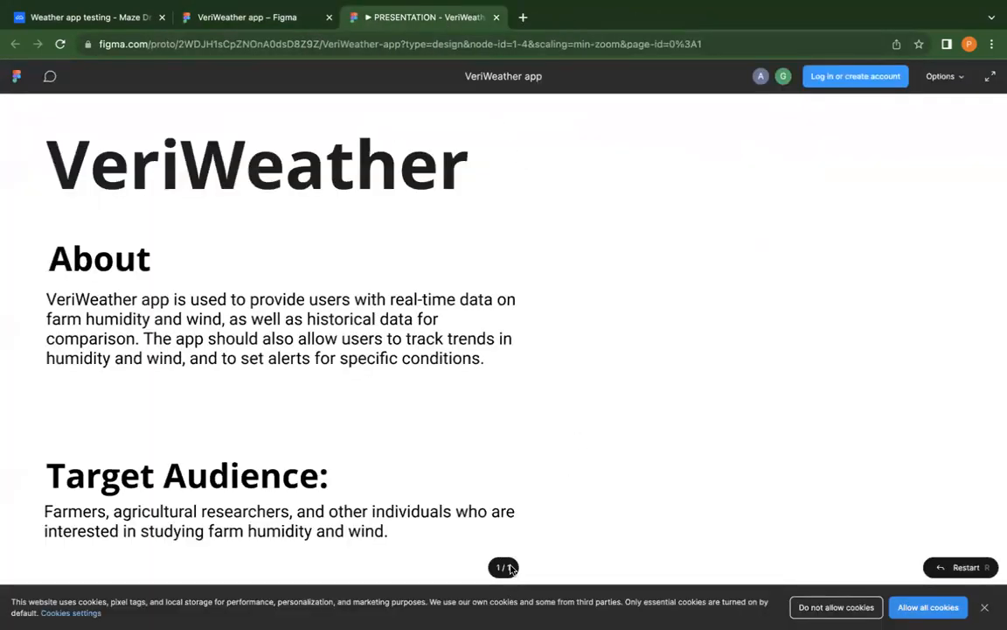
pyautogui.scroll(-15, 444, 342)
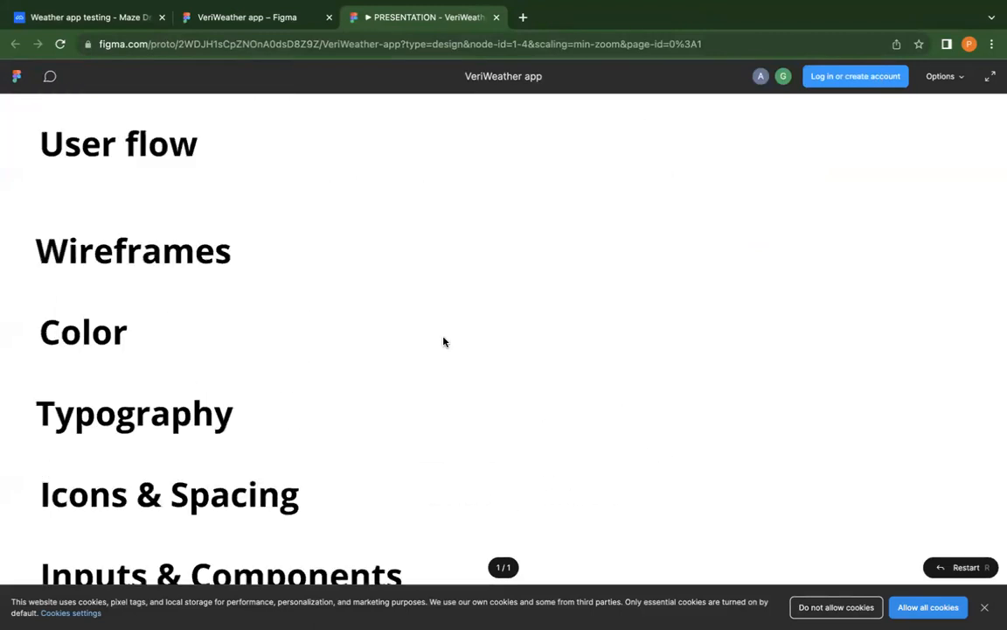
pyautogui.scroll(-2, 443, 342)
pyautogui.scroll(15, 442, 340)
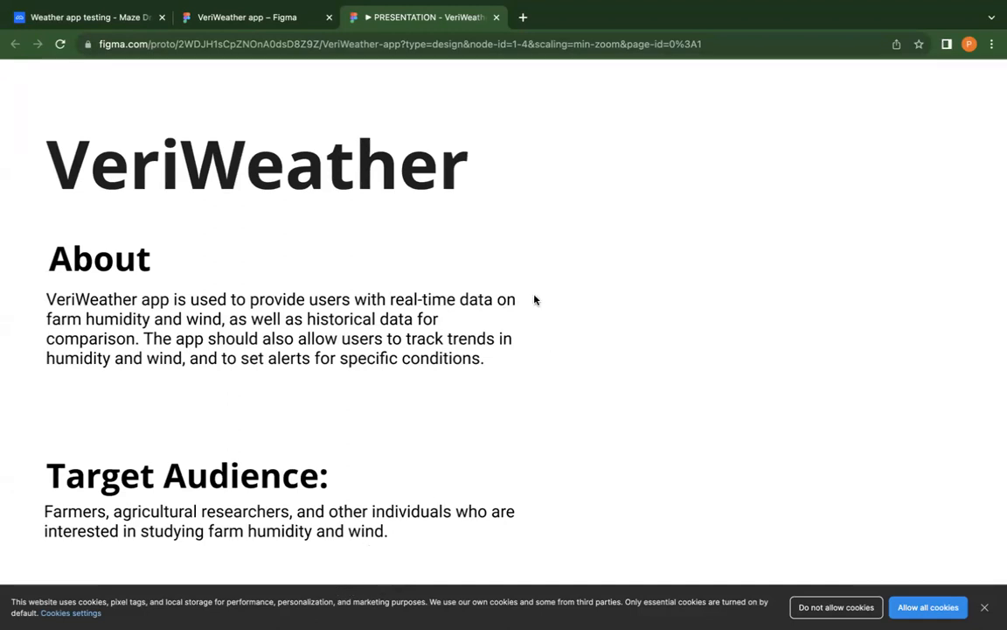
pyautogui.click(475, 287)
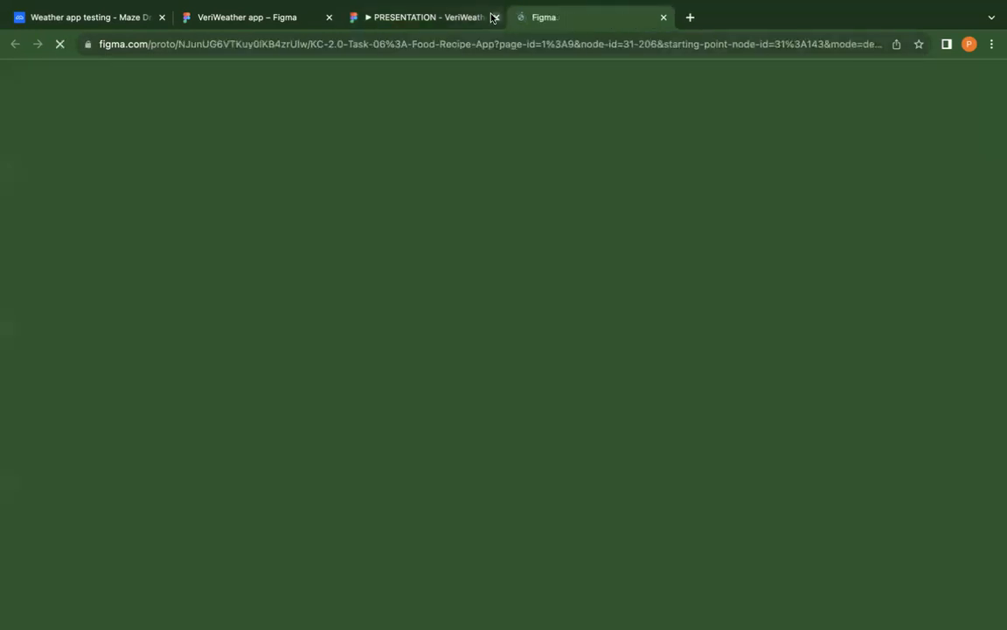
# Fit the Food Recipe prototype to screen and go through onboarding to Google sign-up
pyautogui.click(496, 17)
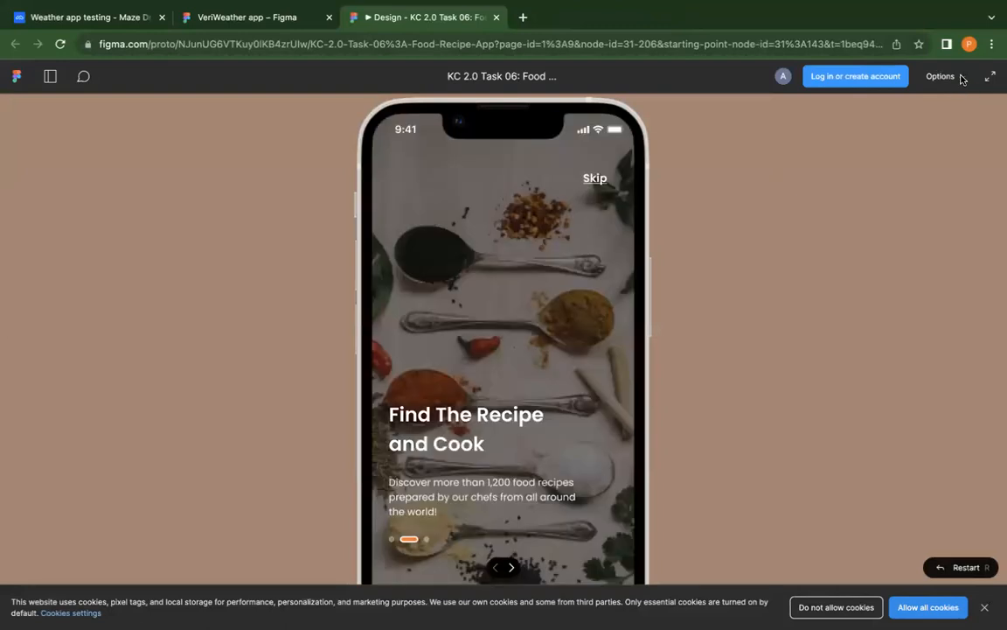
pyautogui.click(961, 77)
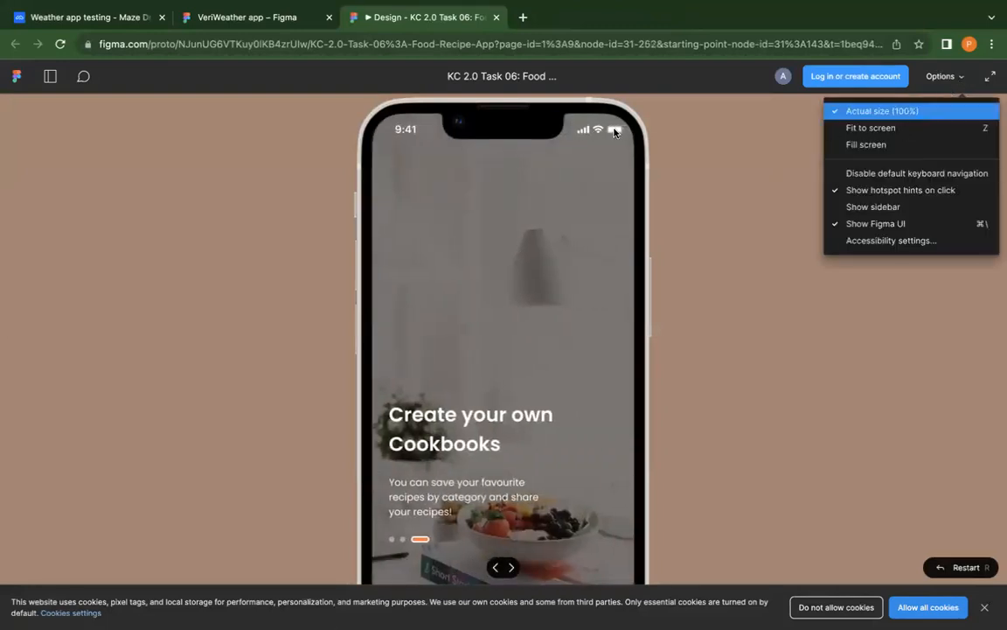
pyautogui.click(874, 129)
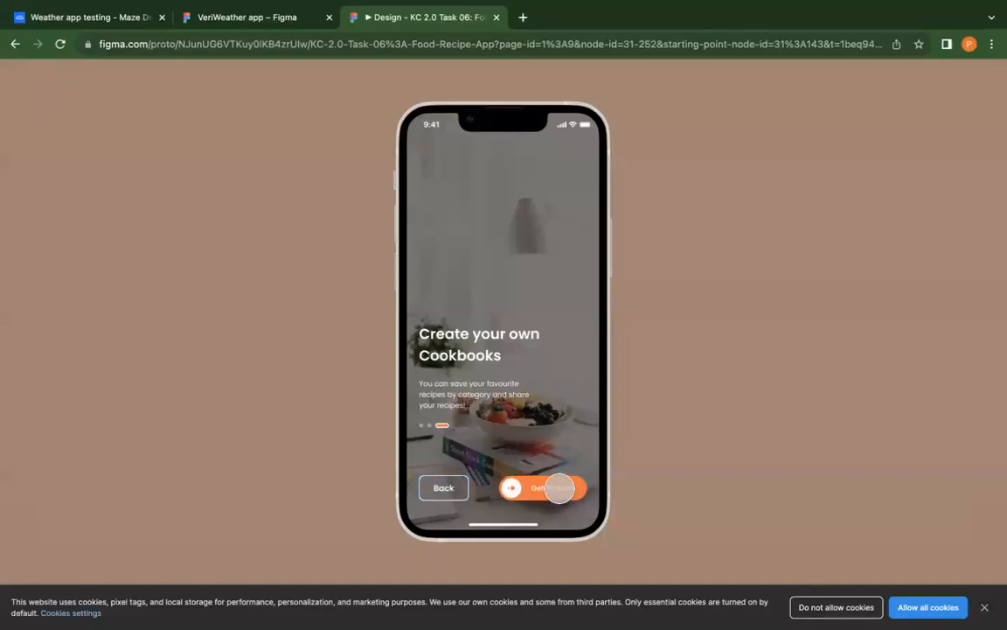
pyautogui.click(558, 491)
pyautogui.click(488, 234)
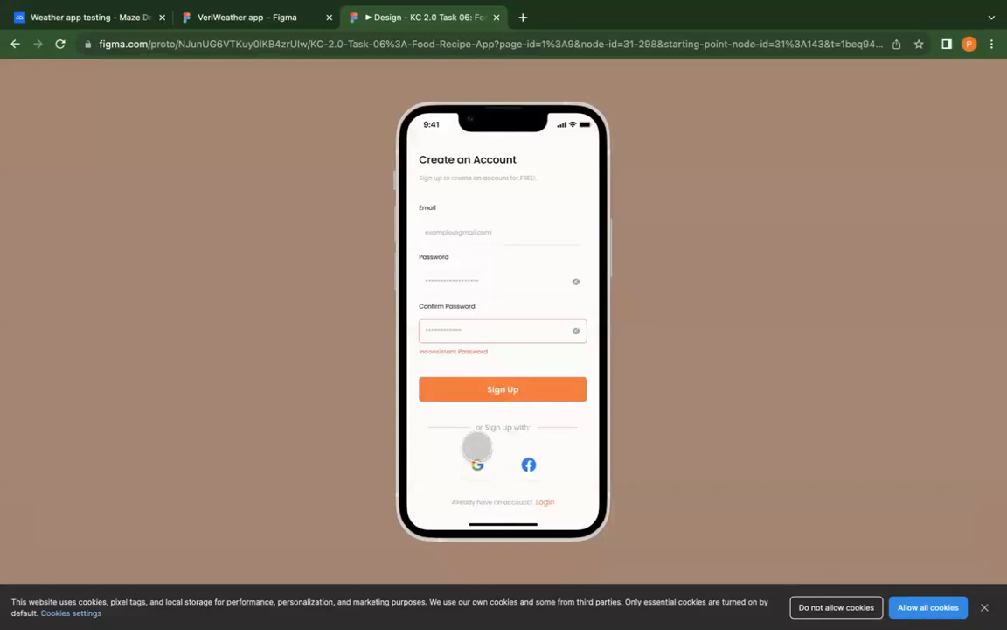
pyautogui.click(472, 456)
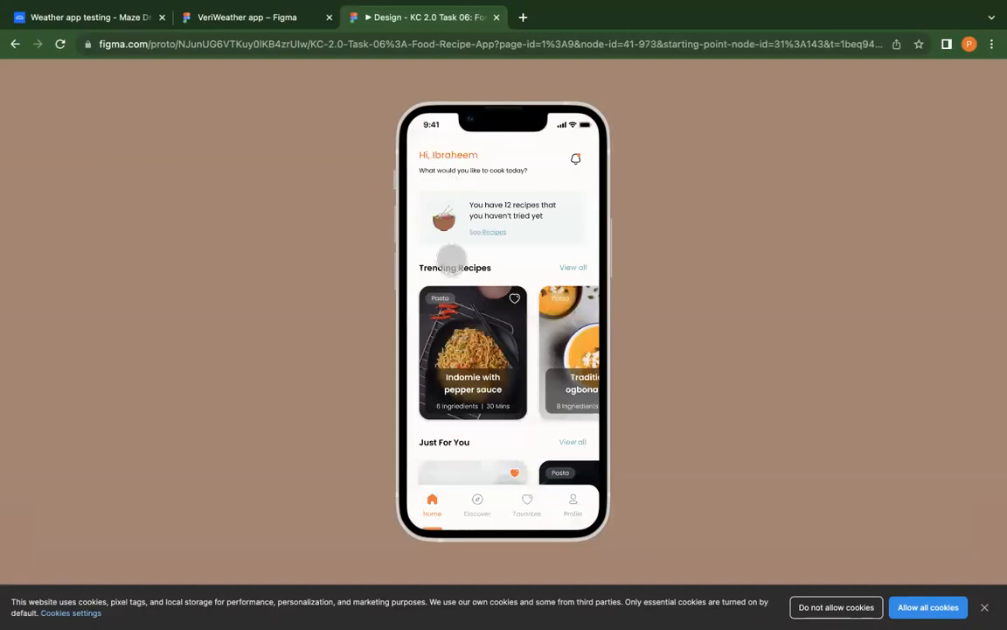
# Try the prototype's Home, Explore, Profile and Trending Recipes screens, then return to the VeriWeather file
pyautogui.click(457, 226)
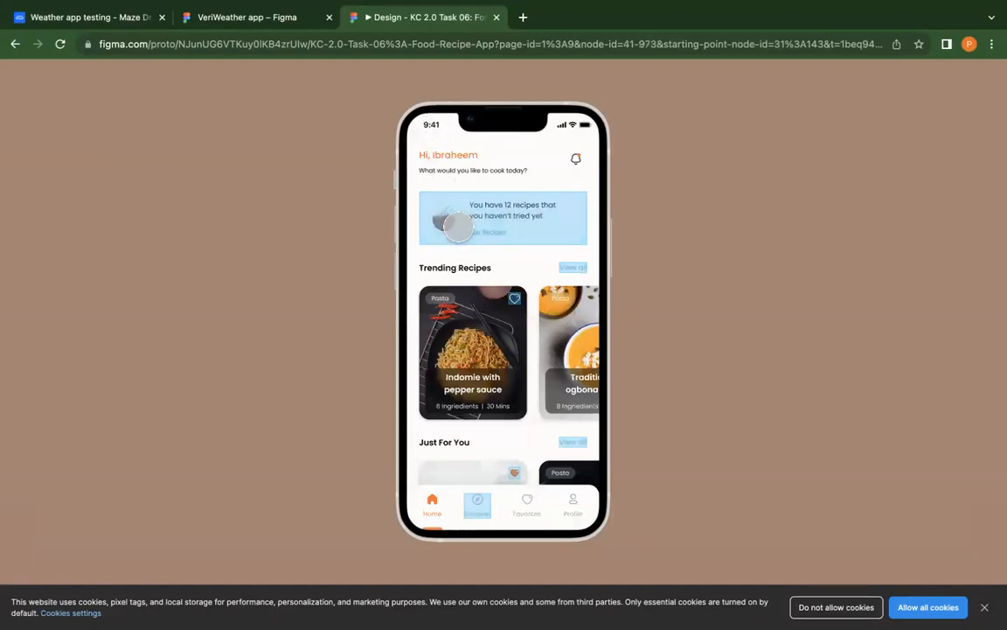
pyautogui.click(479, 503)
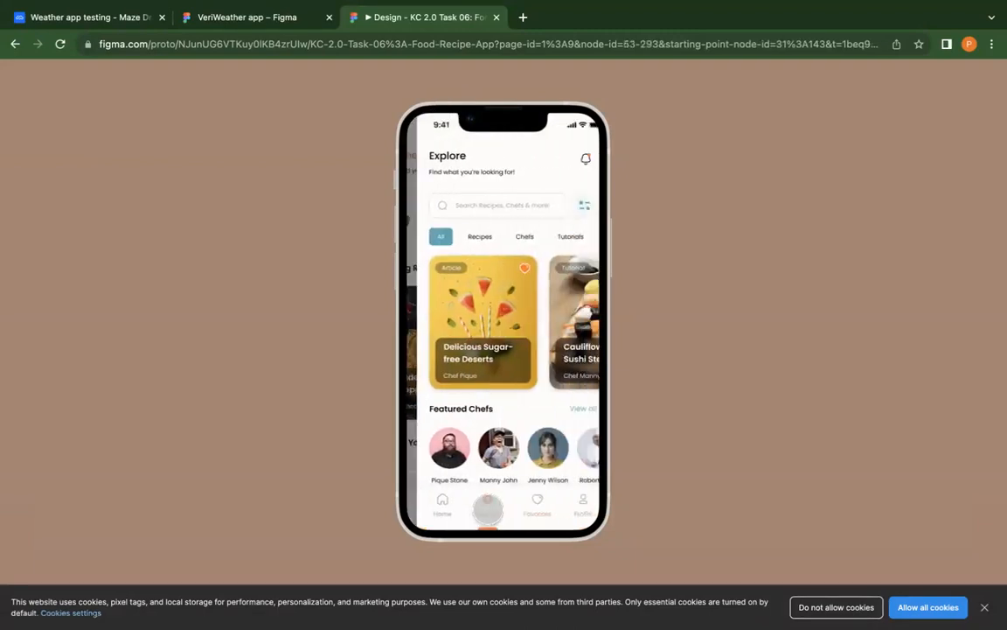
pyautogui.click(426, 505)
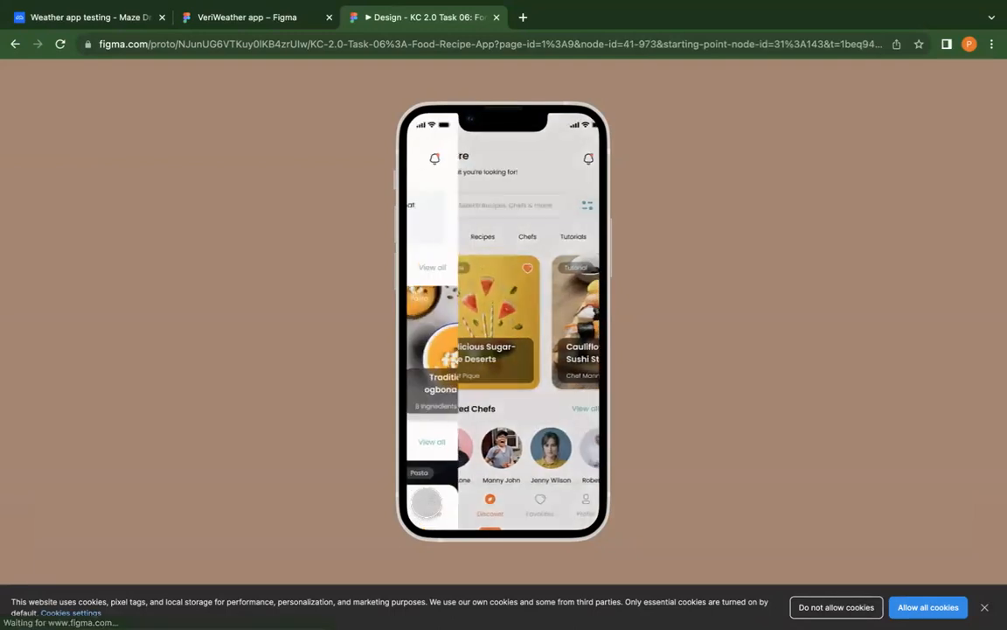
pyautogui.click(427, 498)
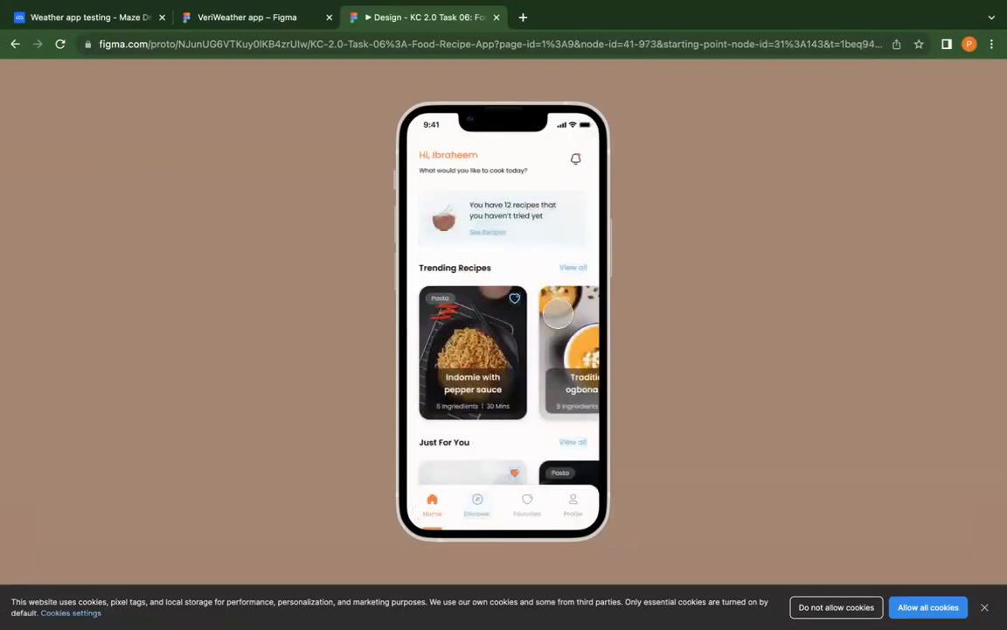
pyautogui.click(570, 506)
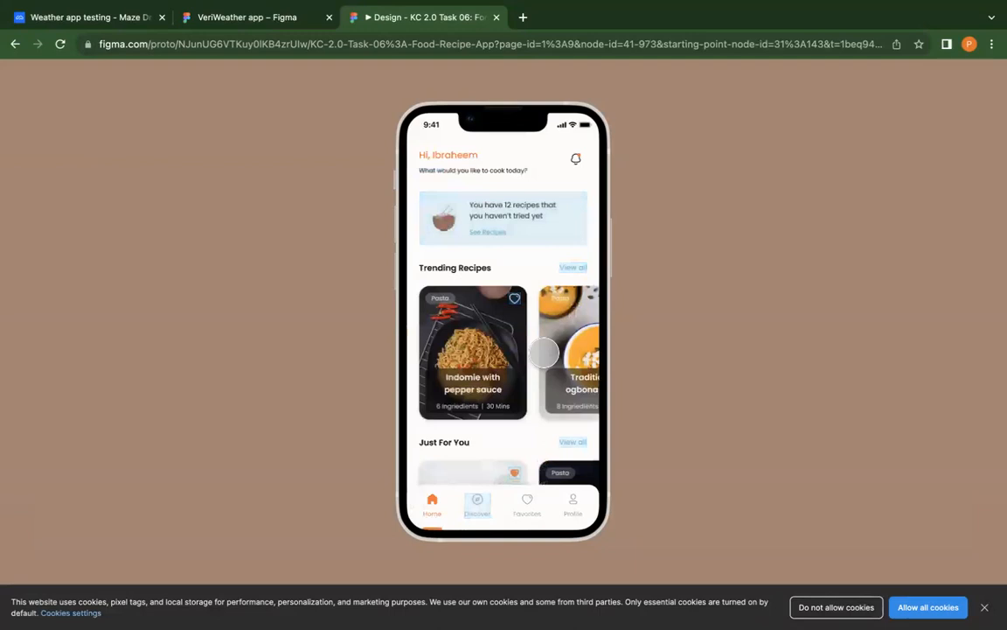
pyautogui.click(510, 296)
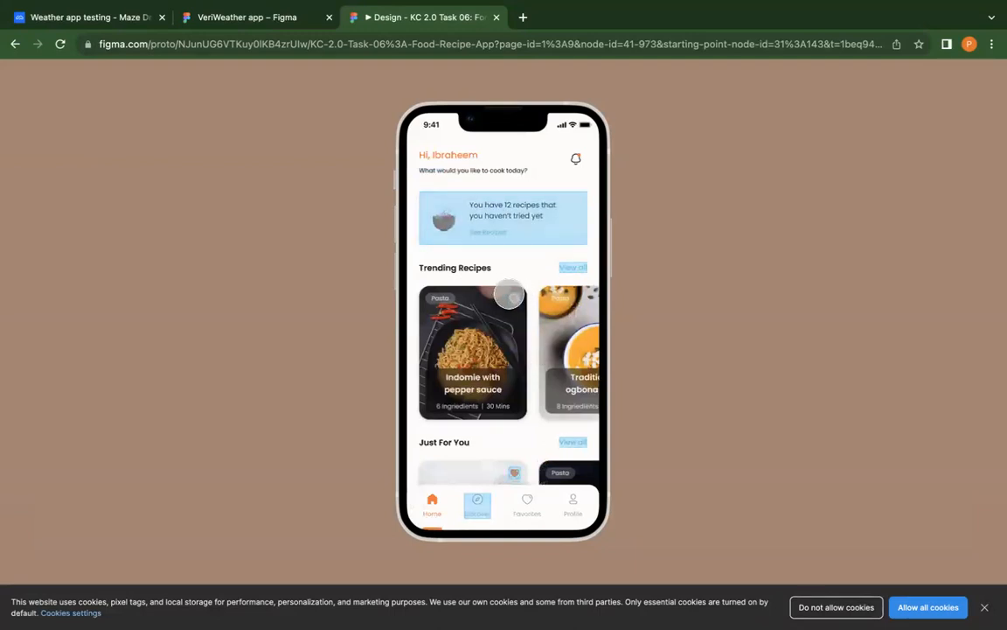
pyautogui.click(567, 267)
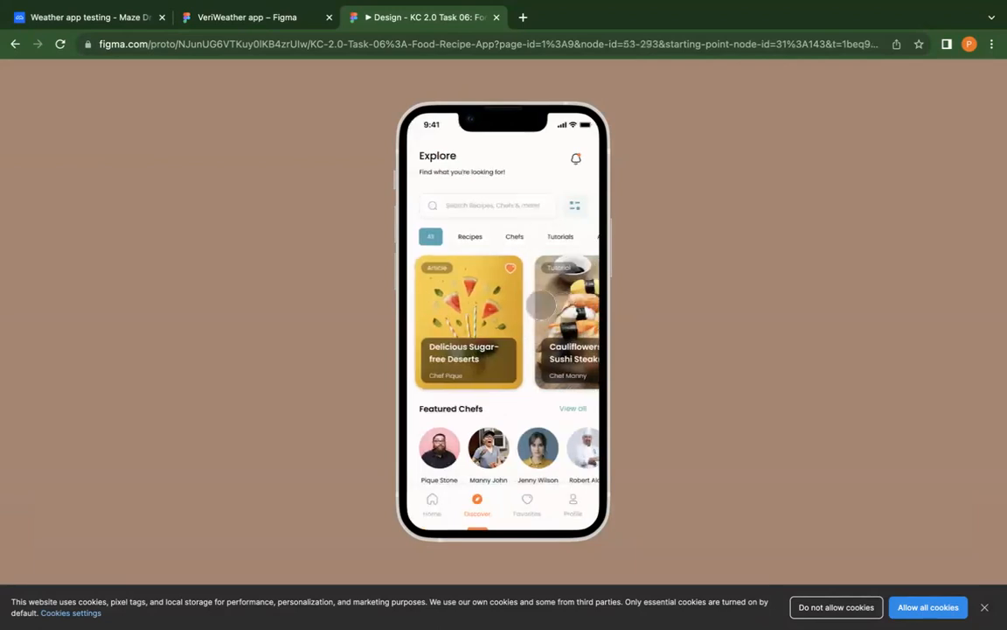
pyautogui.moveTo(540, 304); pyautogui.dragTo(373, 317)
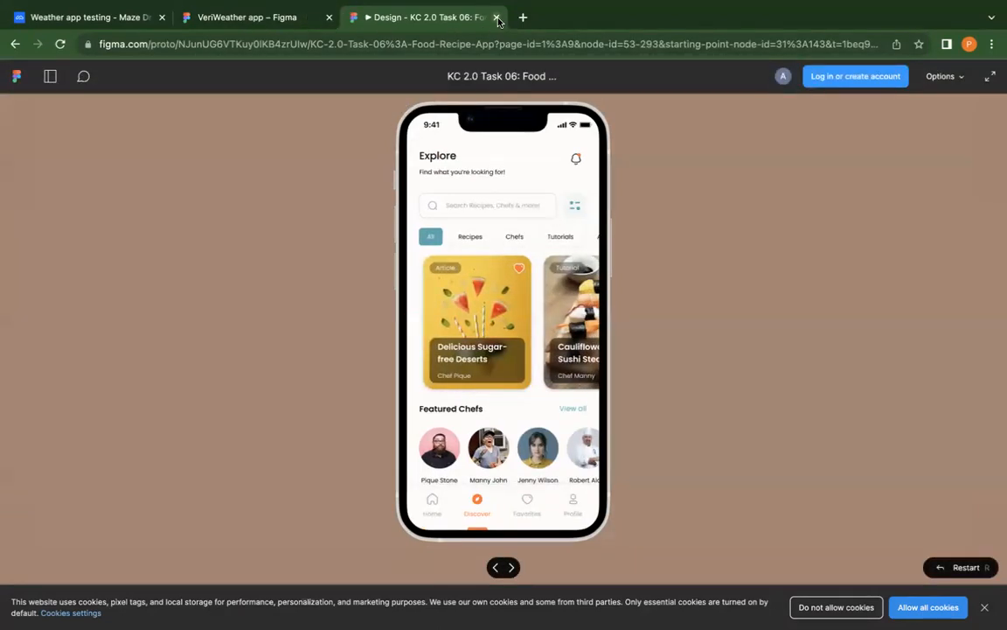
pyautogui.click(266, 17)
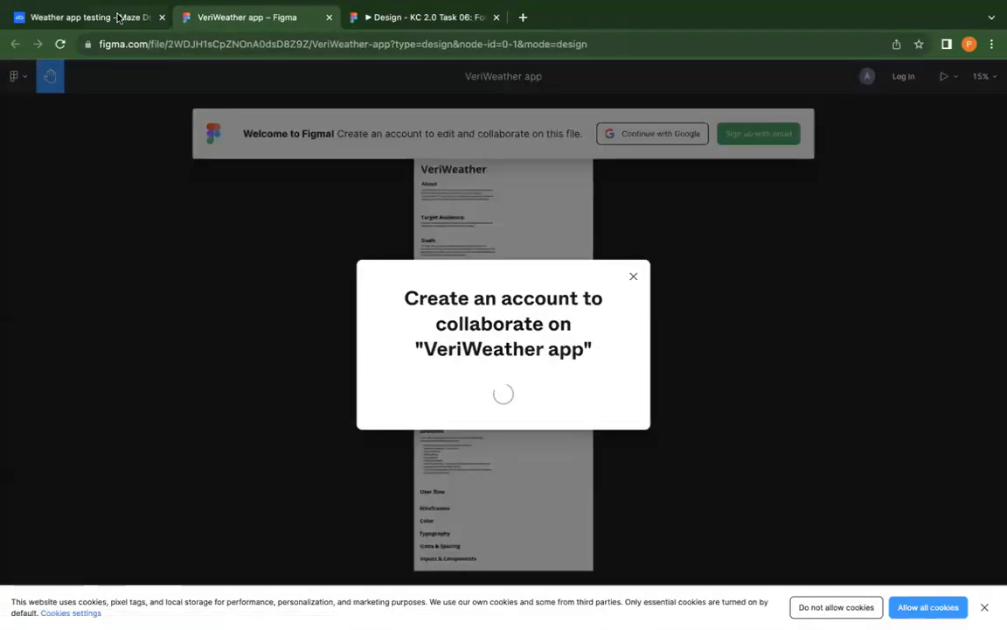
# Back in Maze, set the prototype block's task to 'Sign up'
pyautogui.click(118, 17)
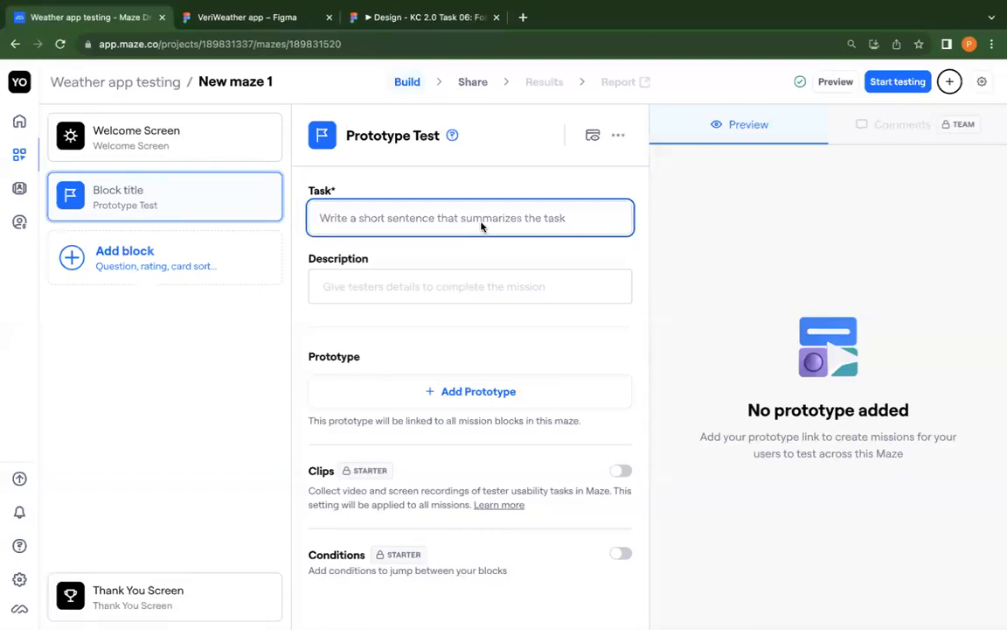
pyautogui.write('S')
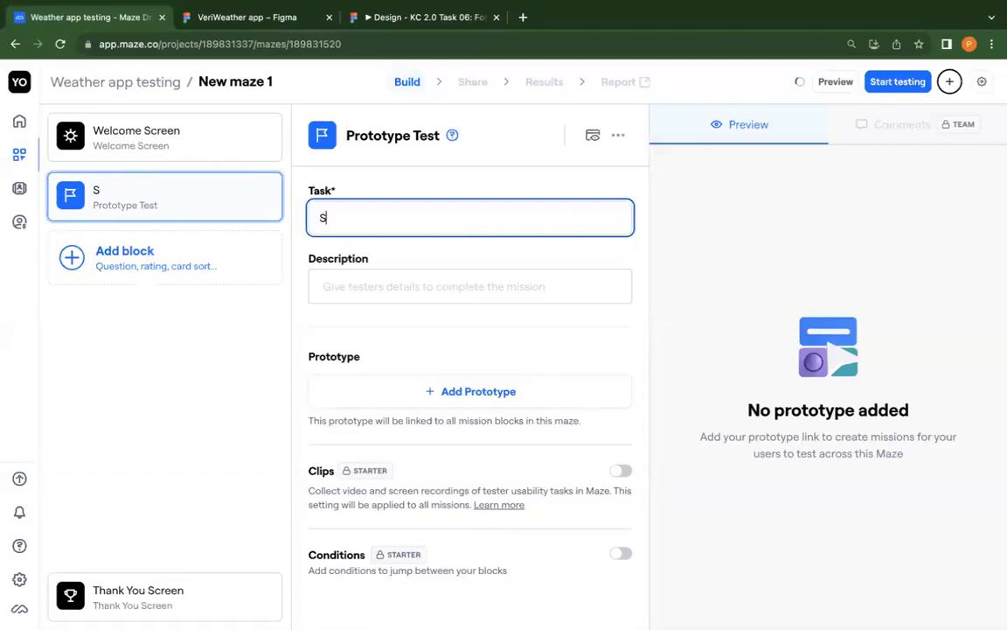
pyautogui.write('ign')
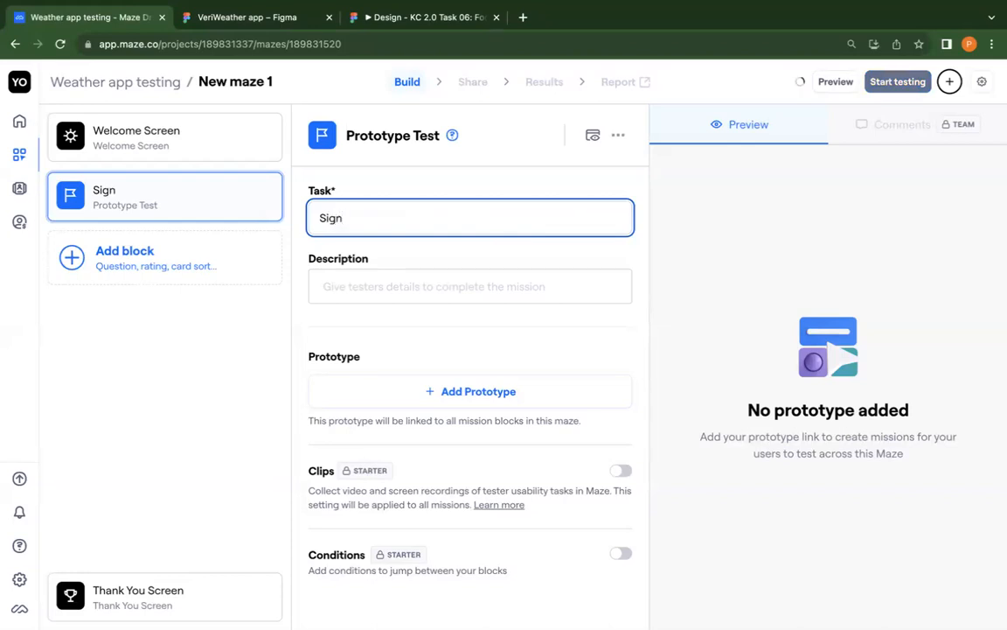
pyautogui.write(' up usi')
pyautogui.press('BackSpace')
pyautogui.press('BackSpace')
pyautogui.press('BackSpace')
pyautogui.press('BackSpace')
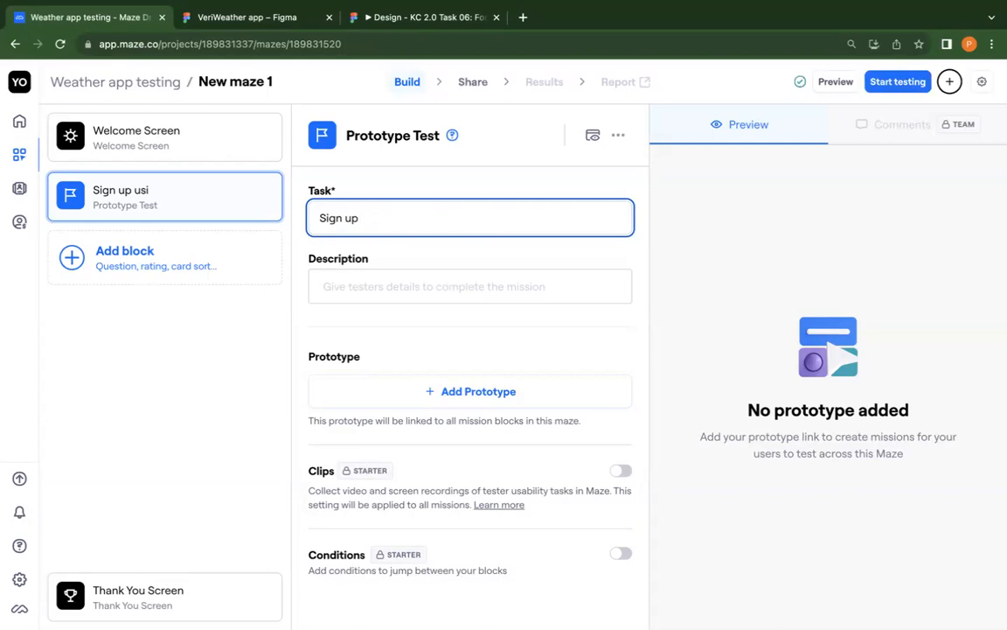
pyautogui.moveTo(404, 577)
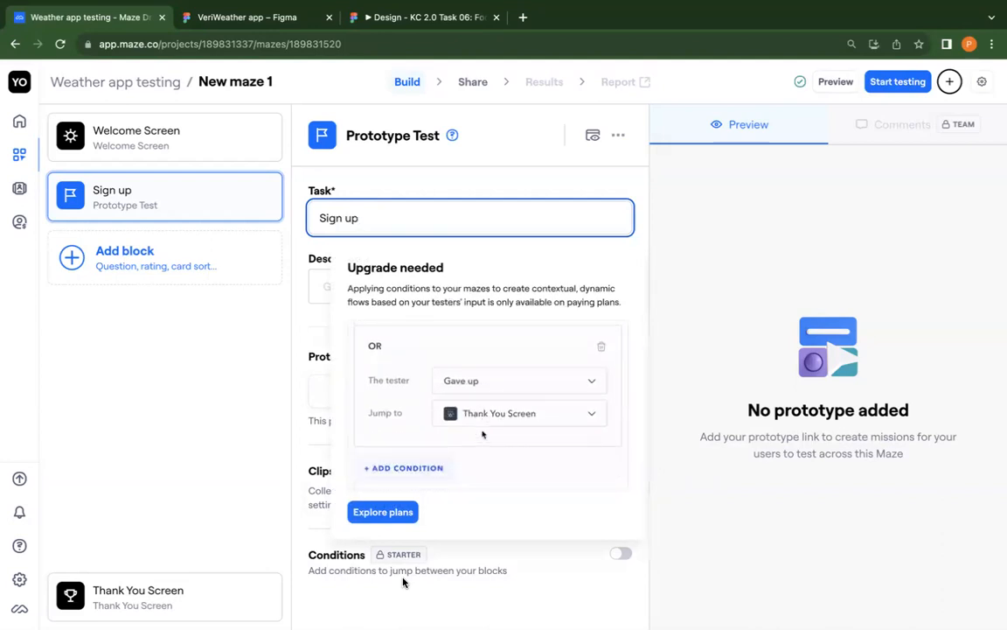
# Give the task the description 'Sign up using google'
pyautogui.click(336, 287)
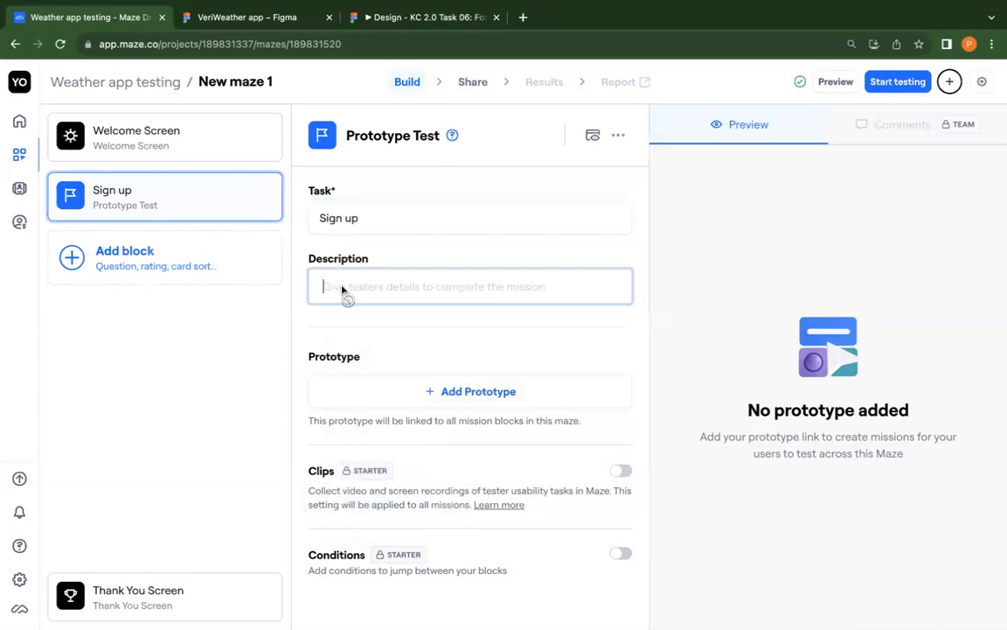
pyautogui.write('S')
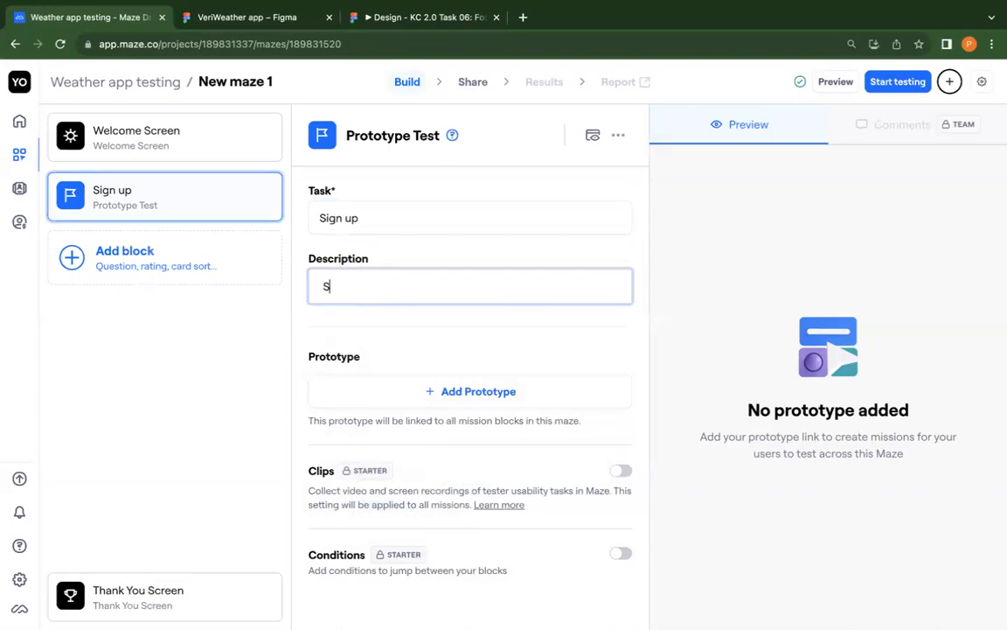
pyautogui.write('ign up using gpoo')
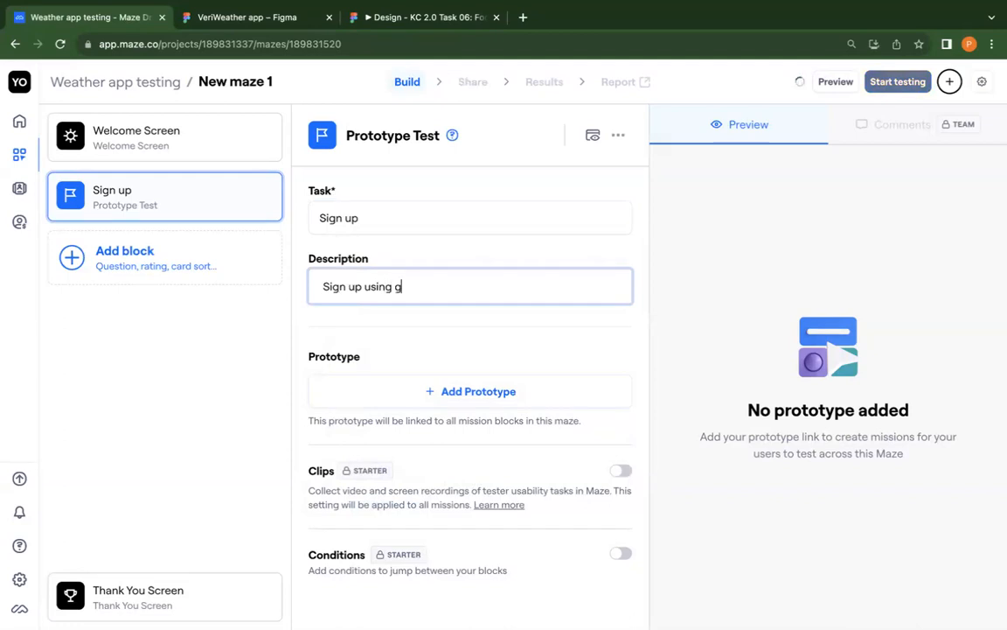
pyautogui.press('BackSpace')
pyautogui.press('BackSpace')
pyautogui.press('BackSpace')
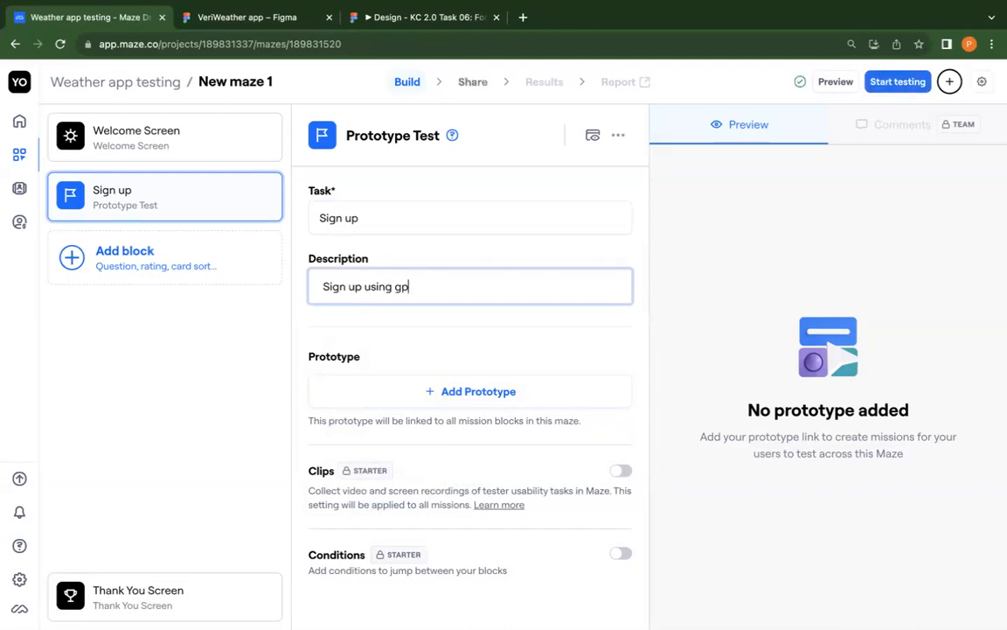
pyautogui.write('oogle')
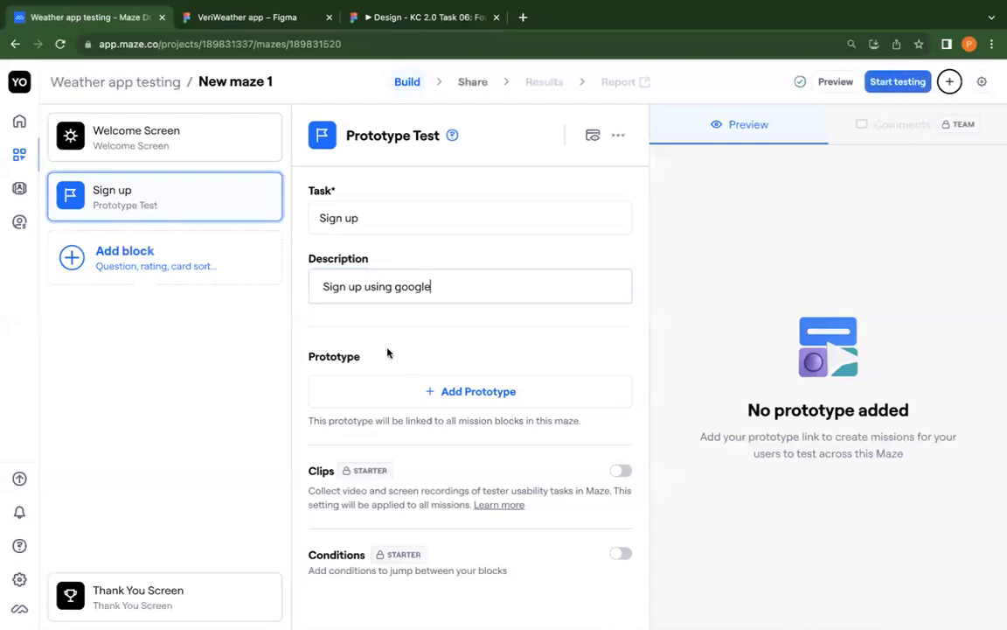
# Paste the copied link as the prototype link and check Maze's guide to finding a Figma prototype link
pyautogui.click(451, 389)
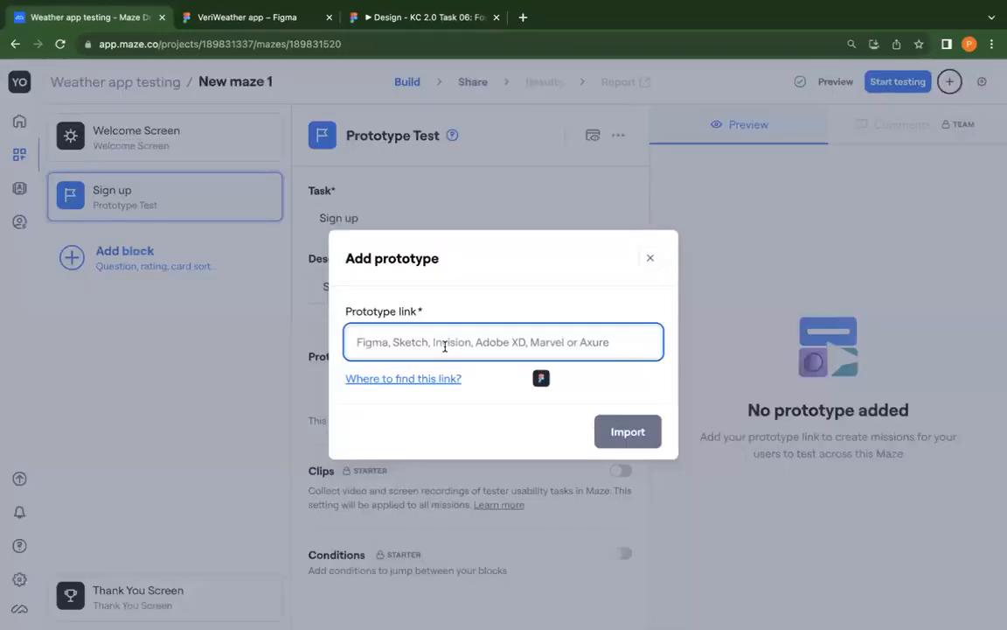
pyautogui.press('super+v')
pyautogui.click(613, 432)
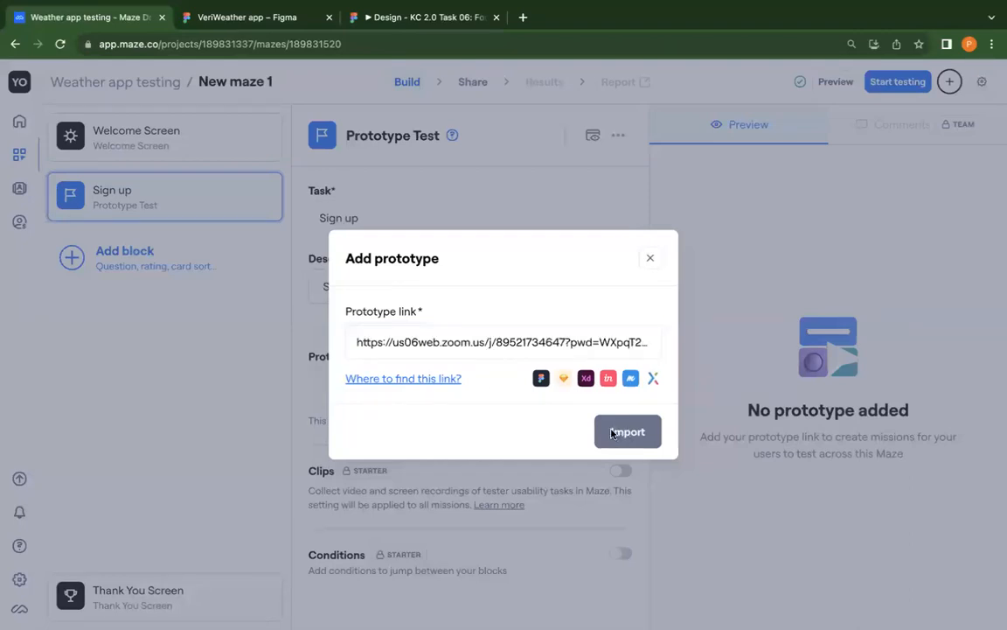
pyautogui.click(540, 381)
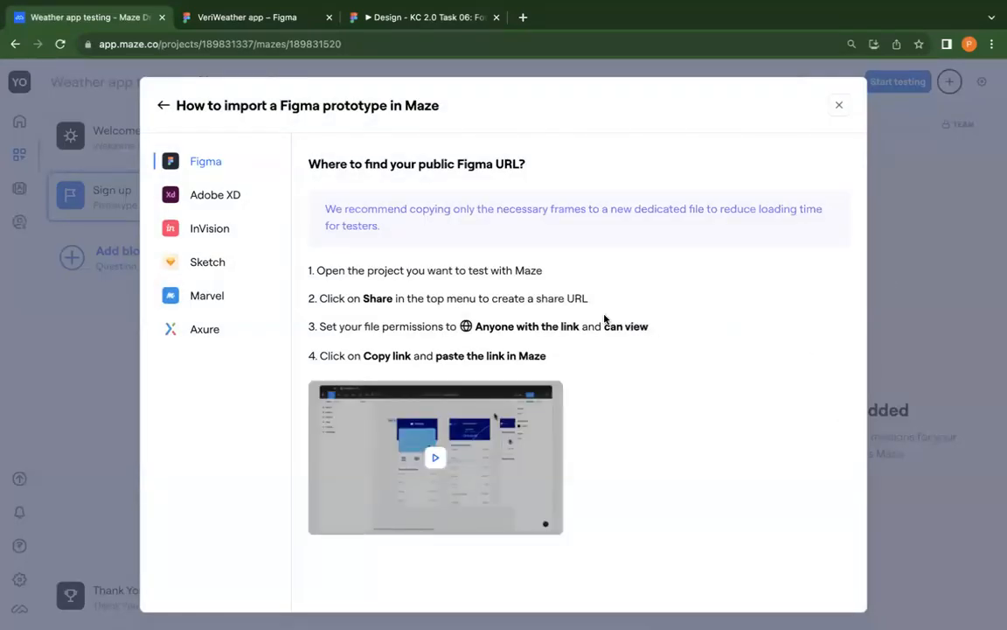
pyautogui.click(838, 105)
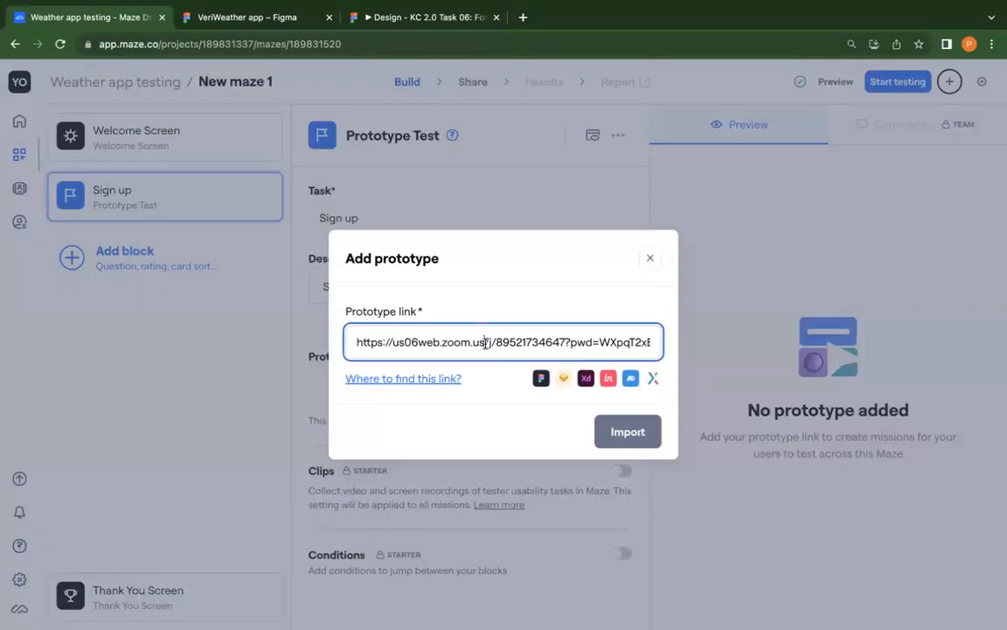
# Replace the wrong Zoom link with the Figma prototype link
pyautogui.tripleClick(486, 341)
pyautogui.press('BackSpace')
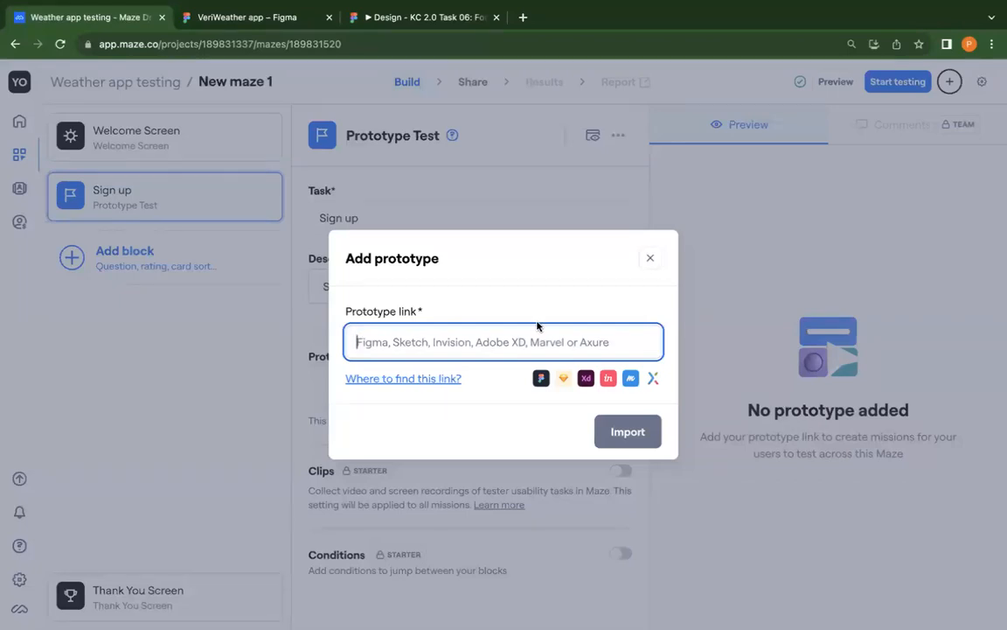
pyautogui.hotkey('ctrl', 'v')
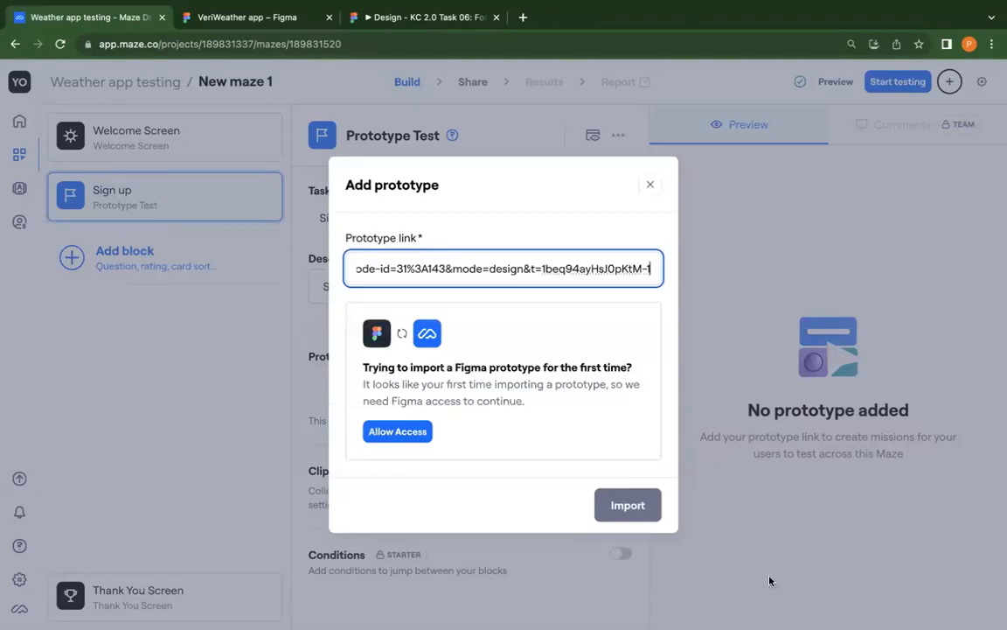
# Confirm the Figma prototype link and allow Maze access to the Figma account
pyautogui.click(633, 507)
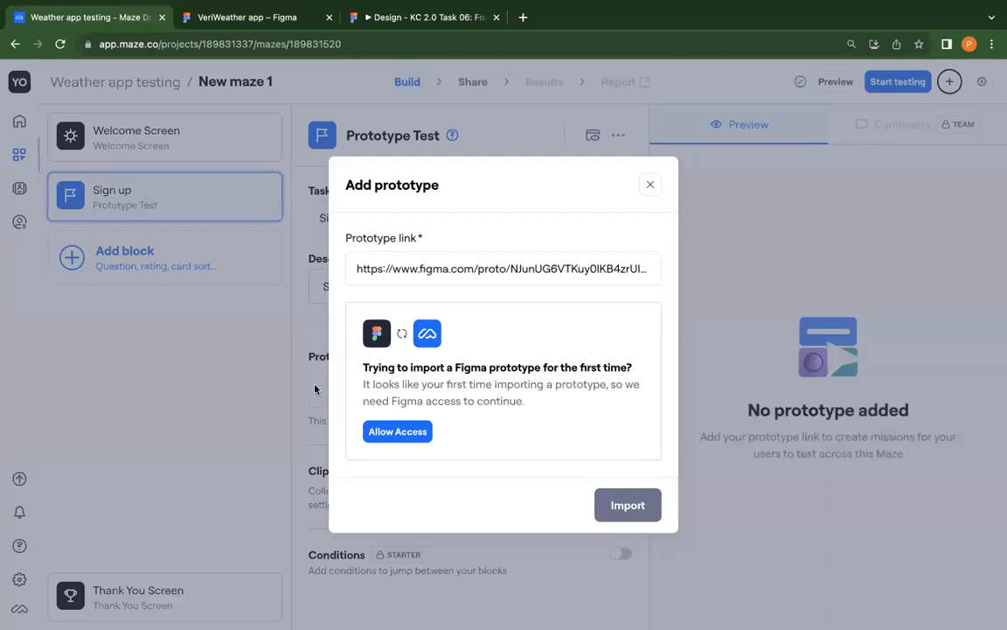
pyautogui.click(377, 434)
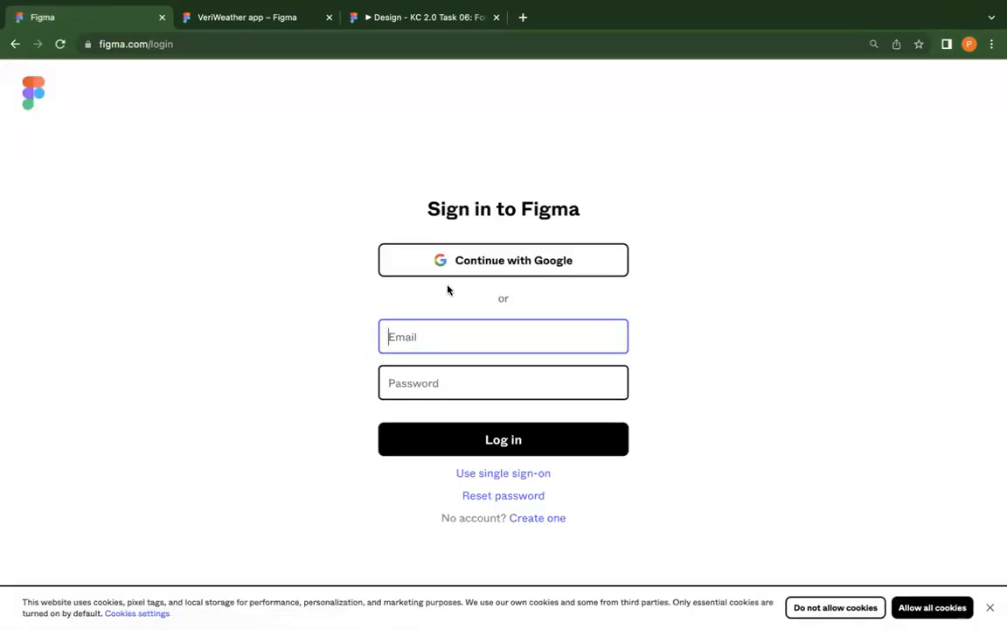
# Try logging into Figma with the saved e-mail and password, then choose Continue with Google
pyautogui.click(498, 325)
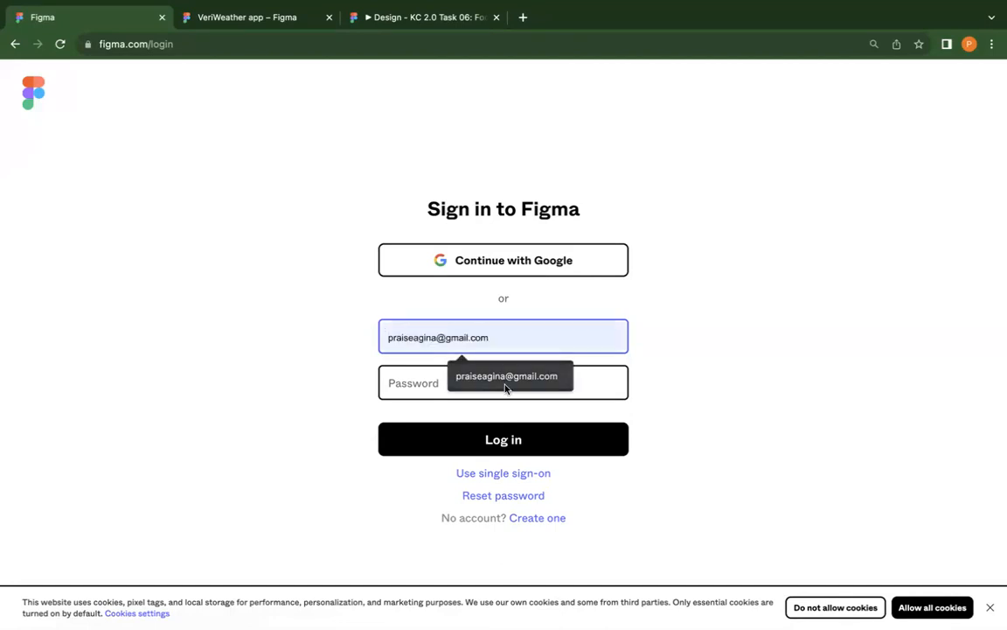
pyautogui.click(521, 376)
pyautogui.click(472, 379)
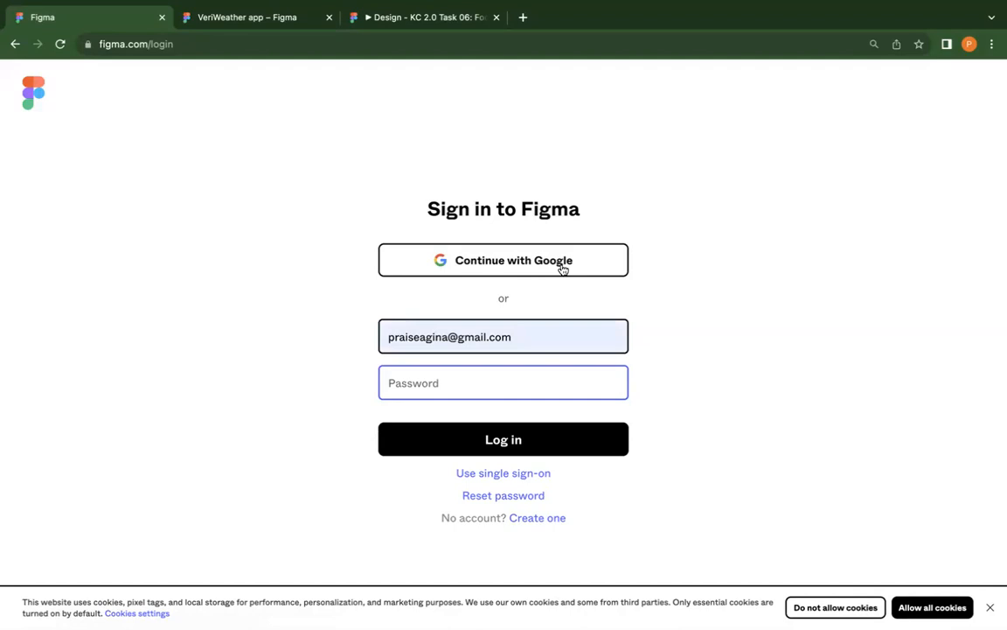
pyautogui.tripleClick(514, 340)
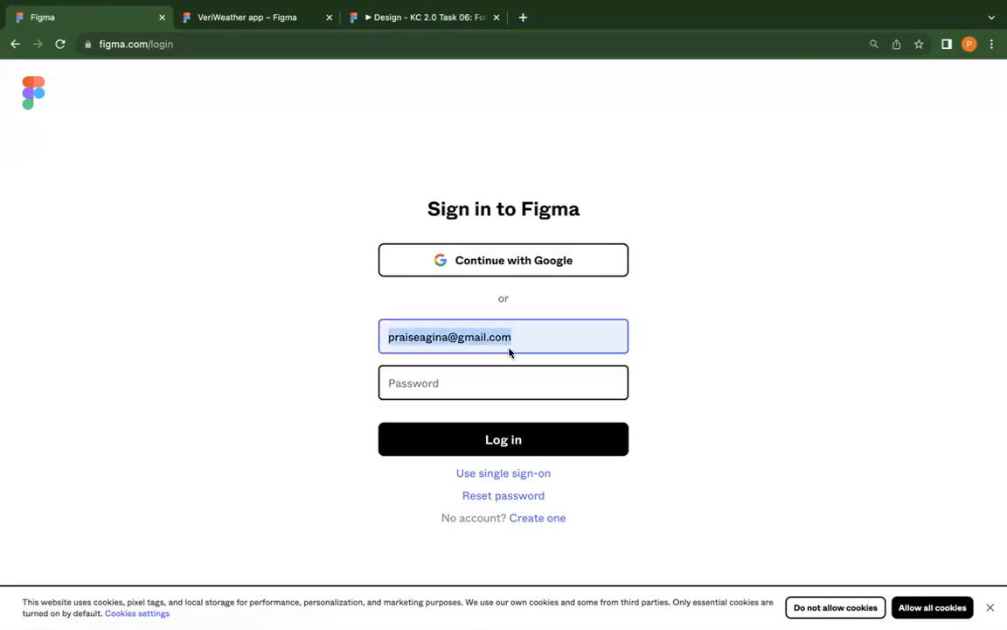
pyautogui.click(495, 386)
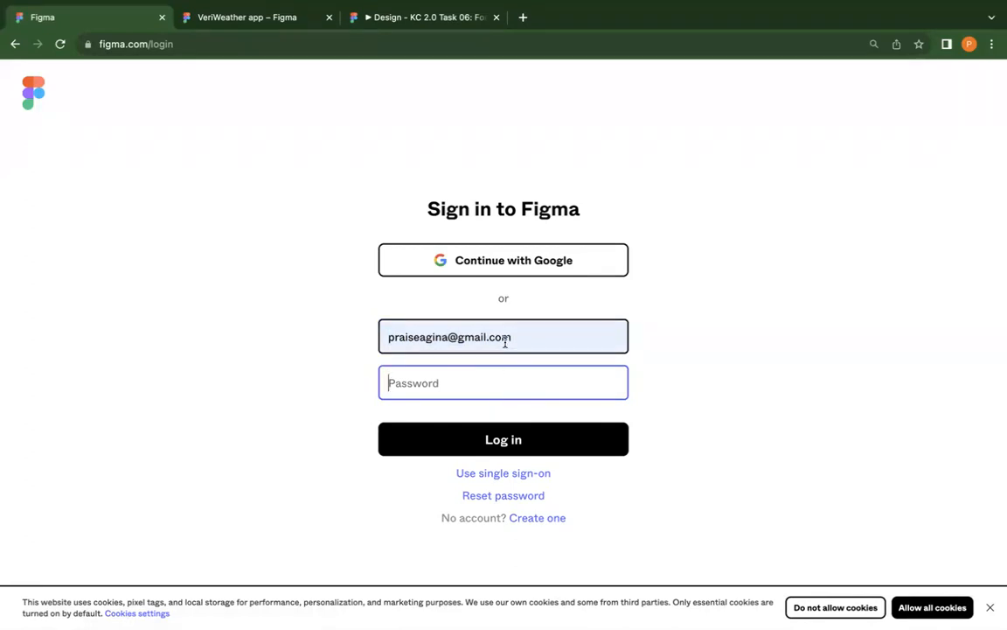
pyautogui.write('•••••••••')
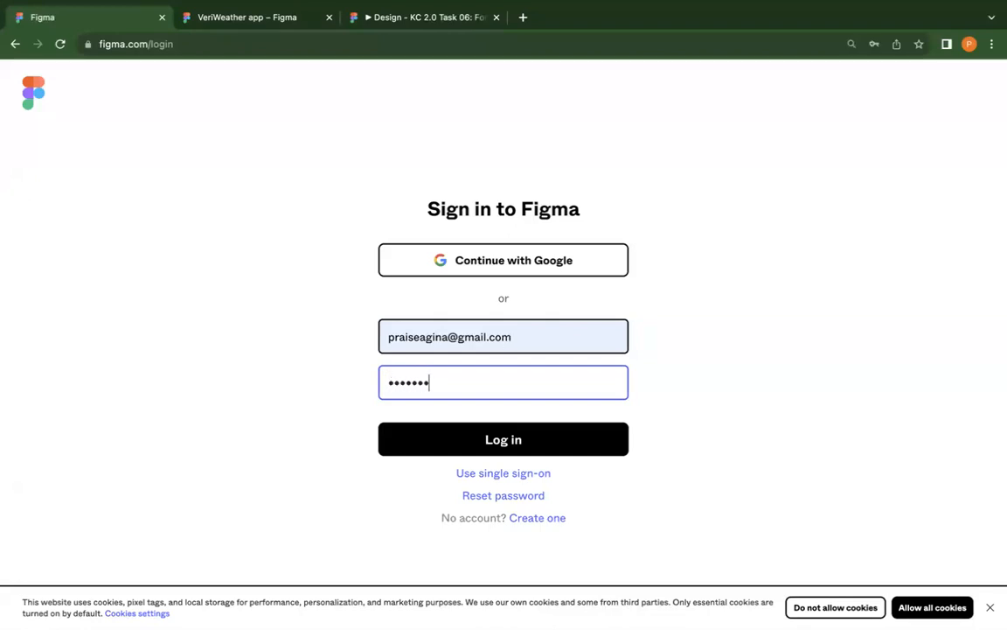
pyautogui.write('•')
pyautogui.click(562, 438)
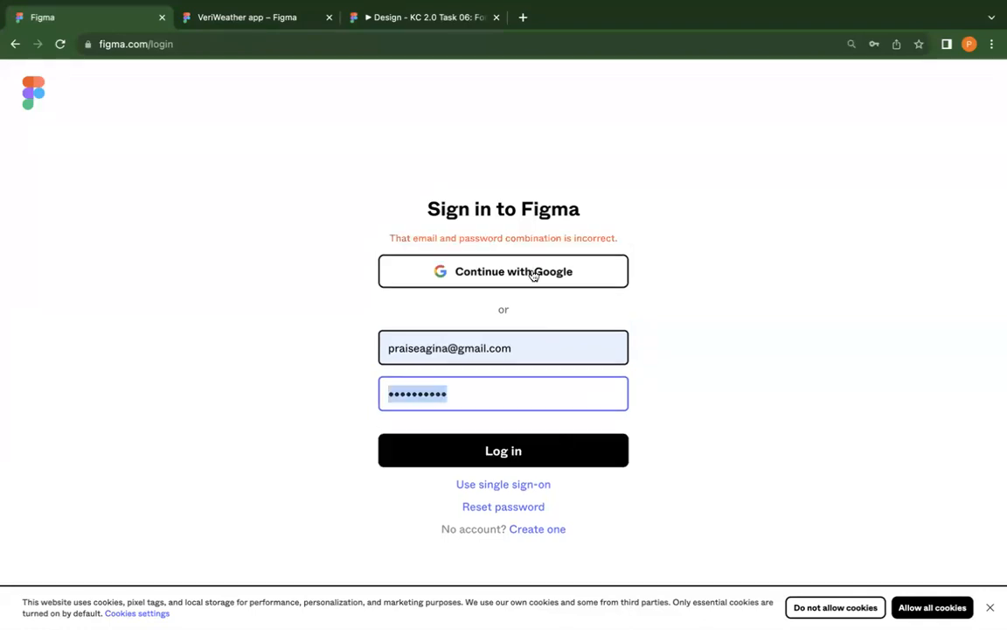
pyautogui.click(533, 275)
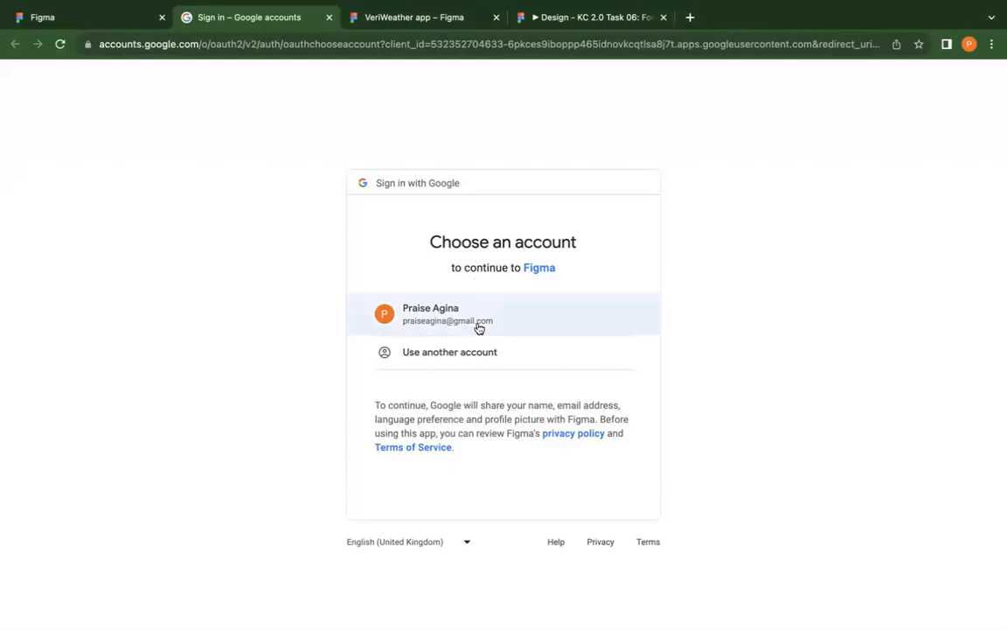
# Sign in with the Google account, verifying with the phone number and the SMS code
pyautogui.click(479, 327)
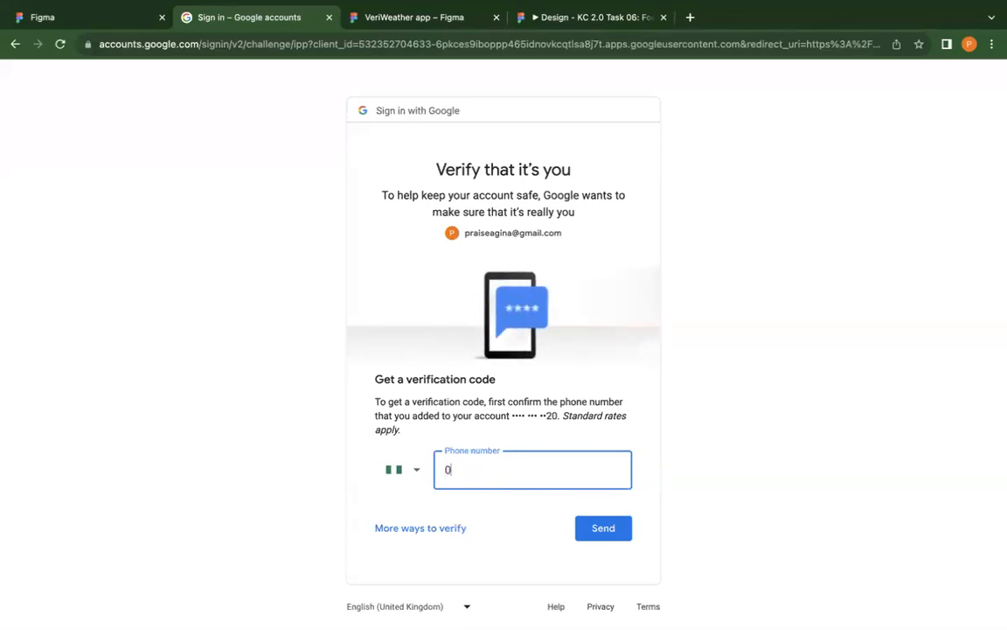
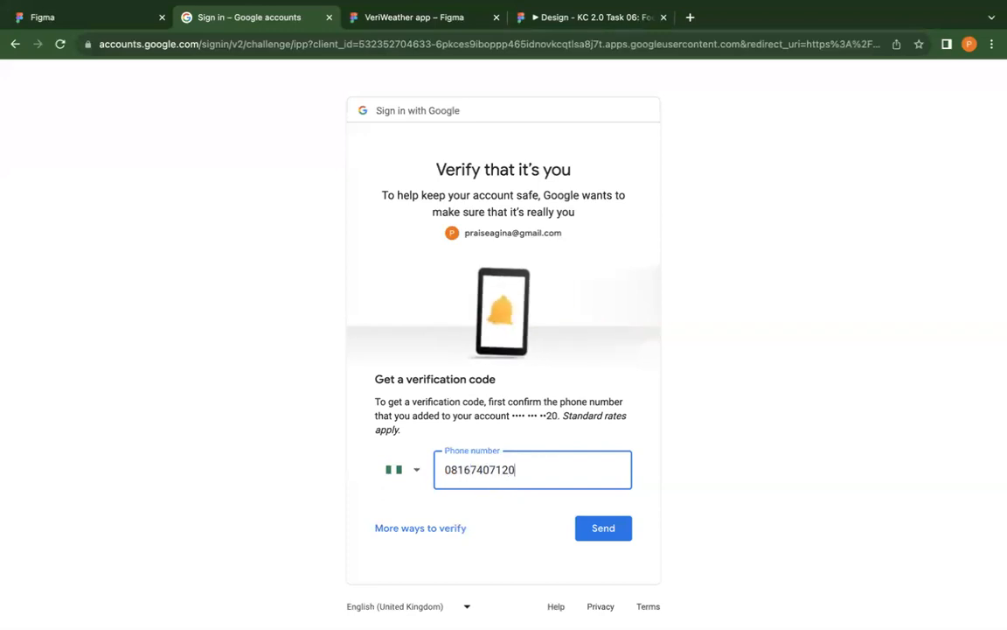
pyautogui.press('Return')
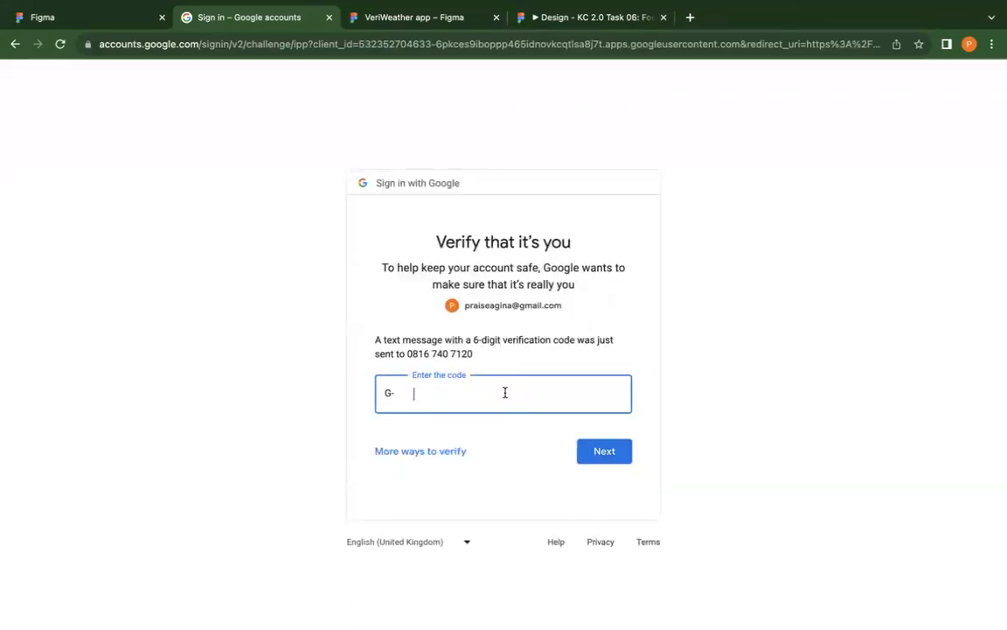
pyautogui.click(606, 455)
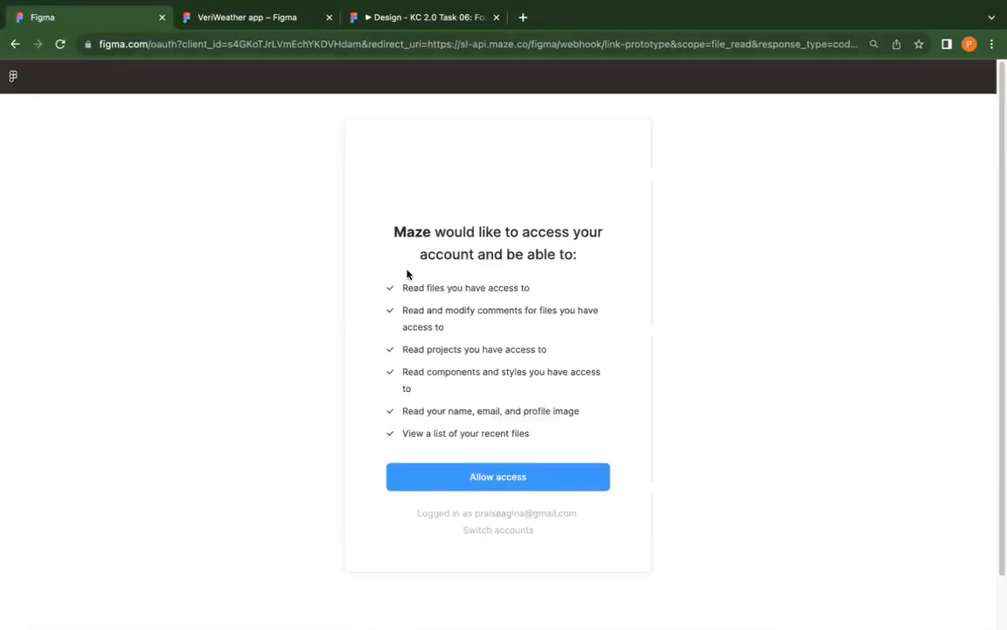
# Approve Maze's access request on the Figma consent page
pyautogui.click(508, 475)
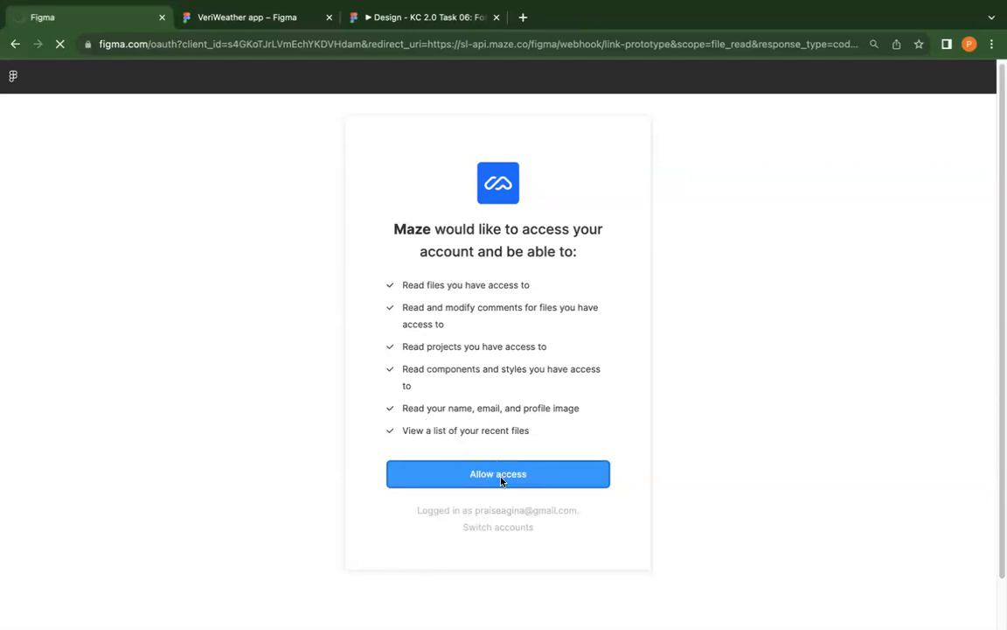
pyautogui.scroll(-2, 503, 471)
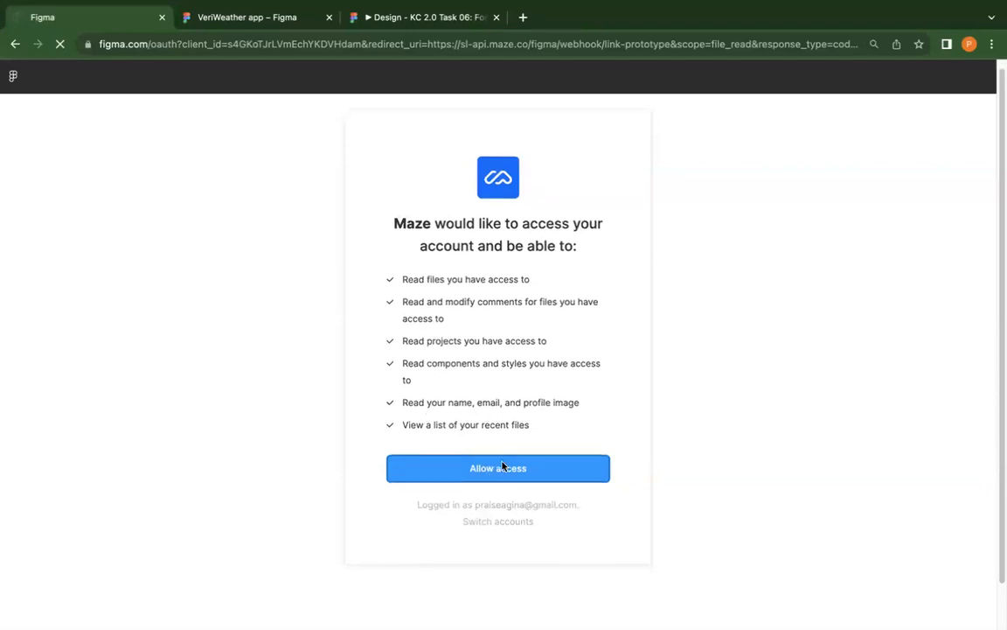
pyautogui.click(529, 426)
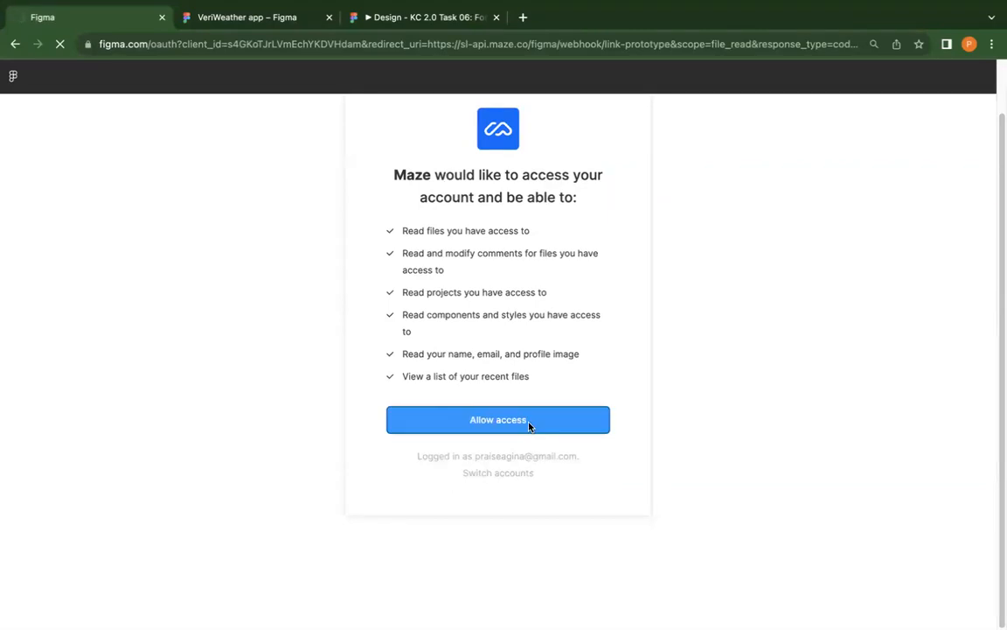
pyautogui.scroll(2, 500, 423)
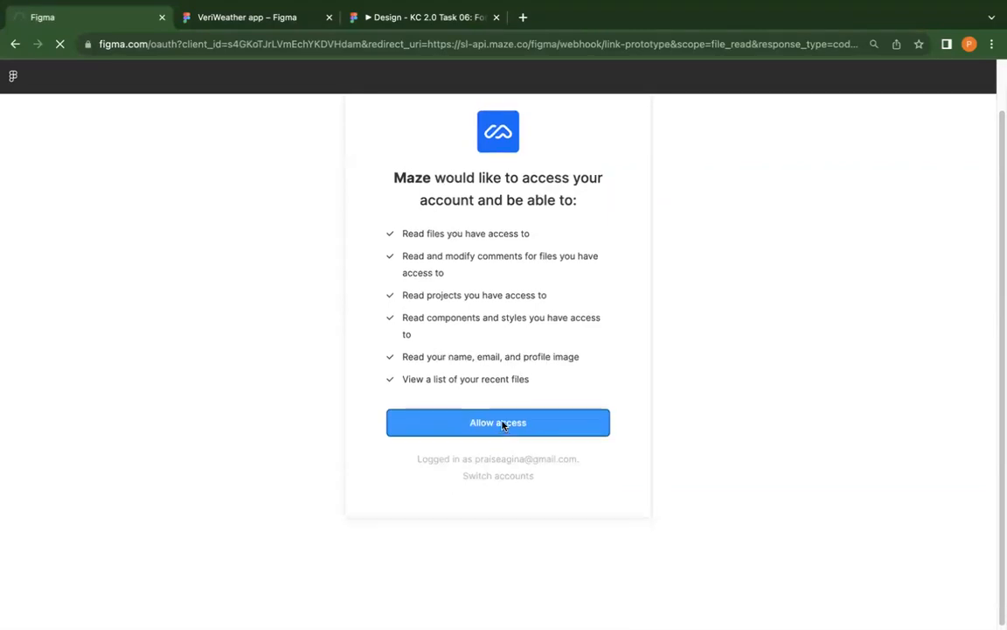
pyautogui.click(463, 482)
pyautogui.click(463, 480)
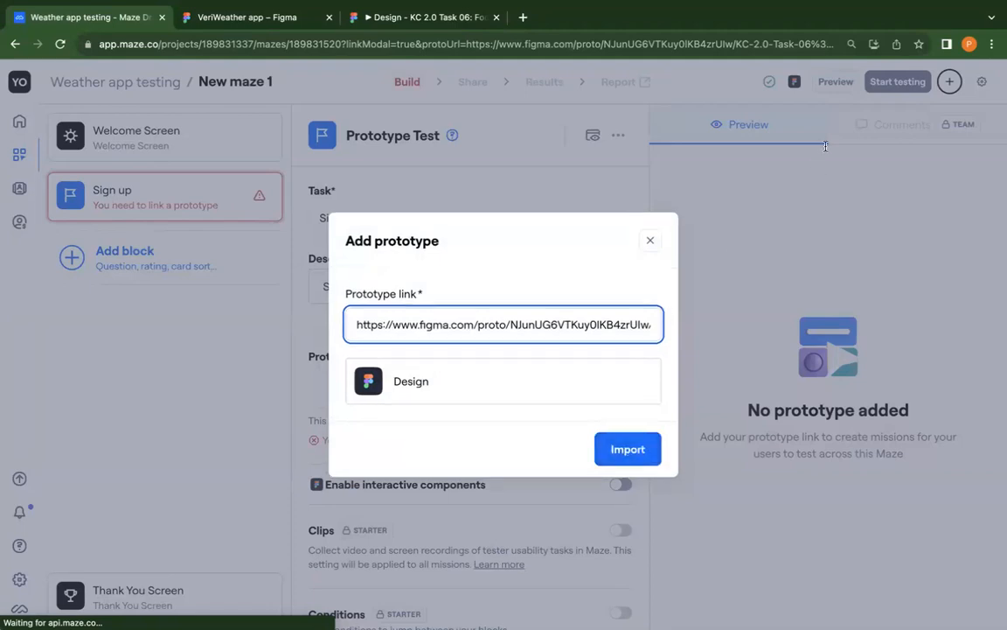
# Import the Figma 'Design' prototype into the Sign up block and review its expected path
pyautogui.click(612, 452)
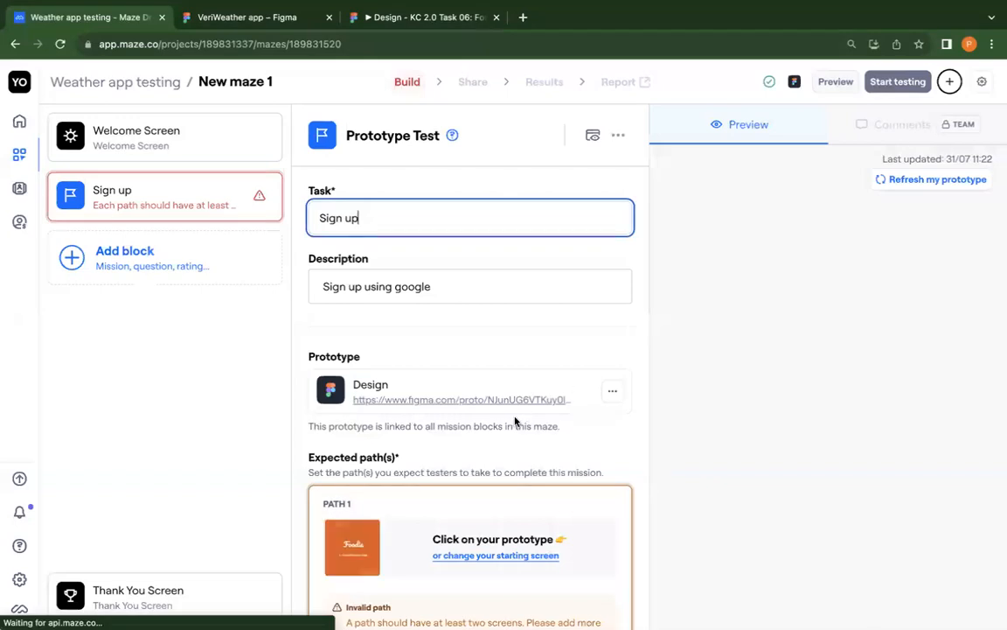
pyautogui.scroll(-2, 514, 422)
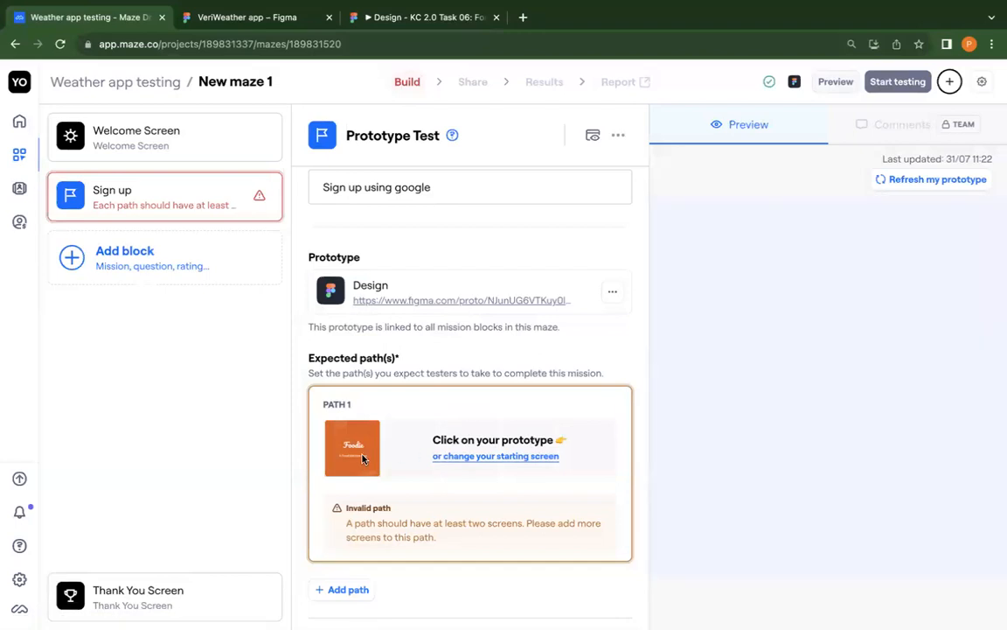
# Set Launch Screen as the path's starting screen and add a second expected path
pyautogui.click(497, 457)
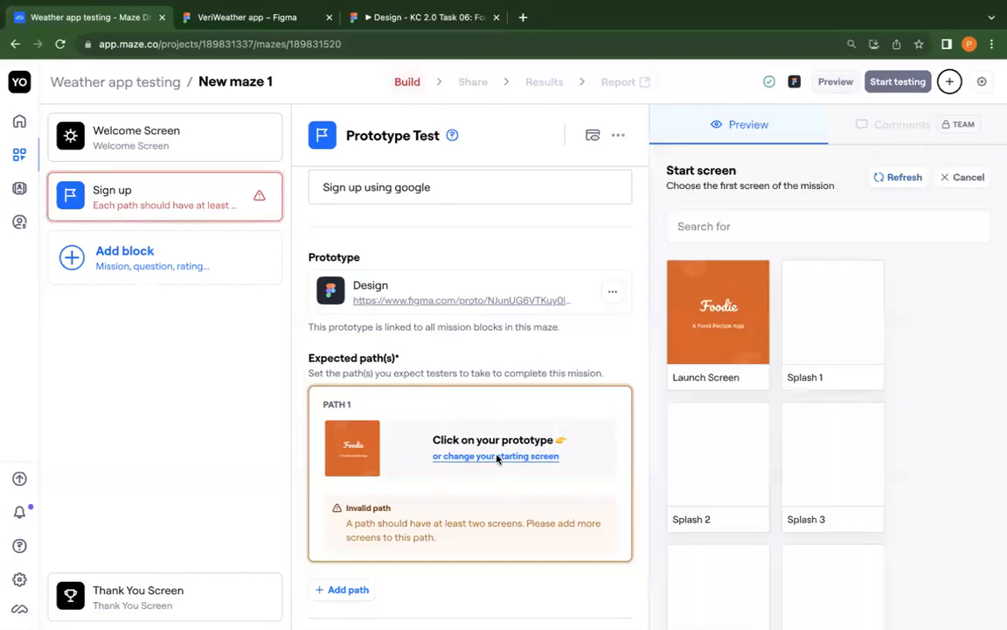
pyautogui.click(733, 339)
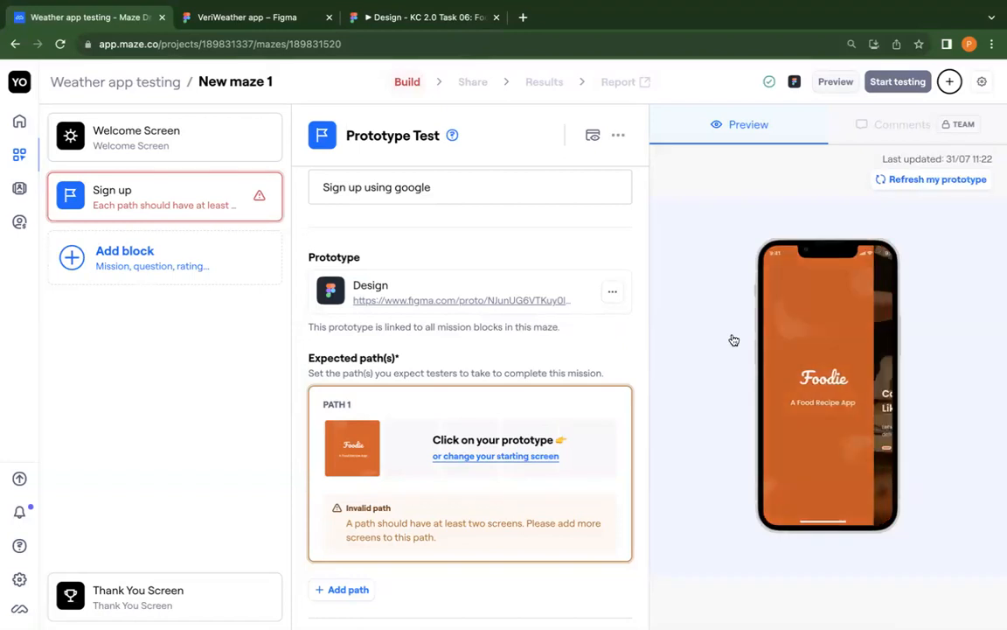
pyautogui.scroll(-1, 410, 506)
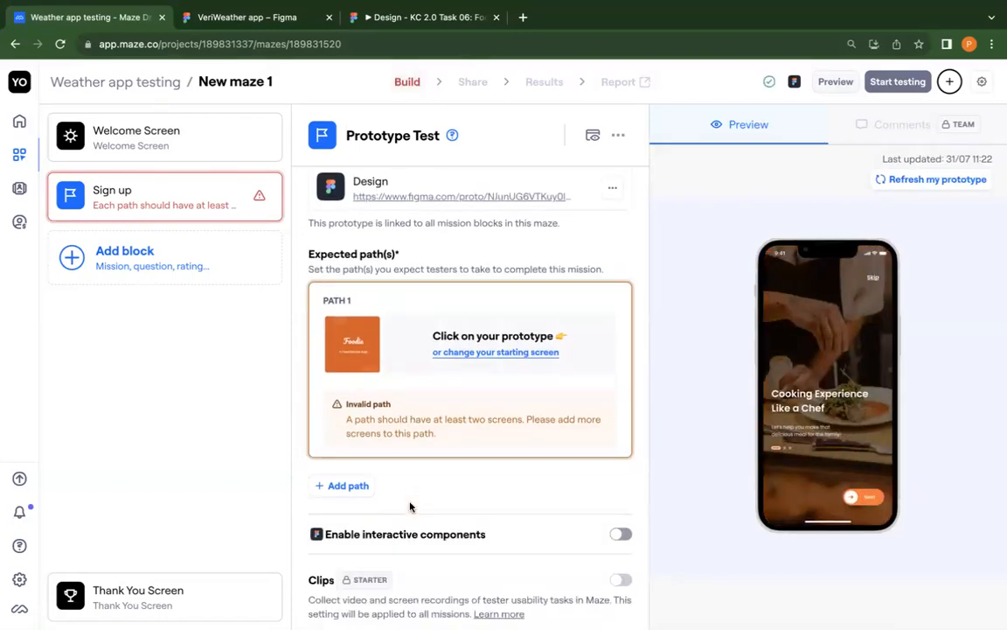
pyautogui.click(351, 486)
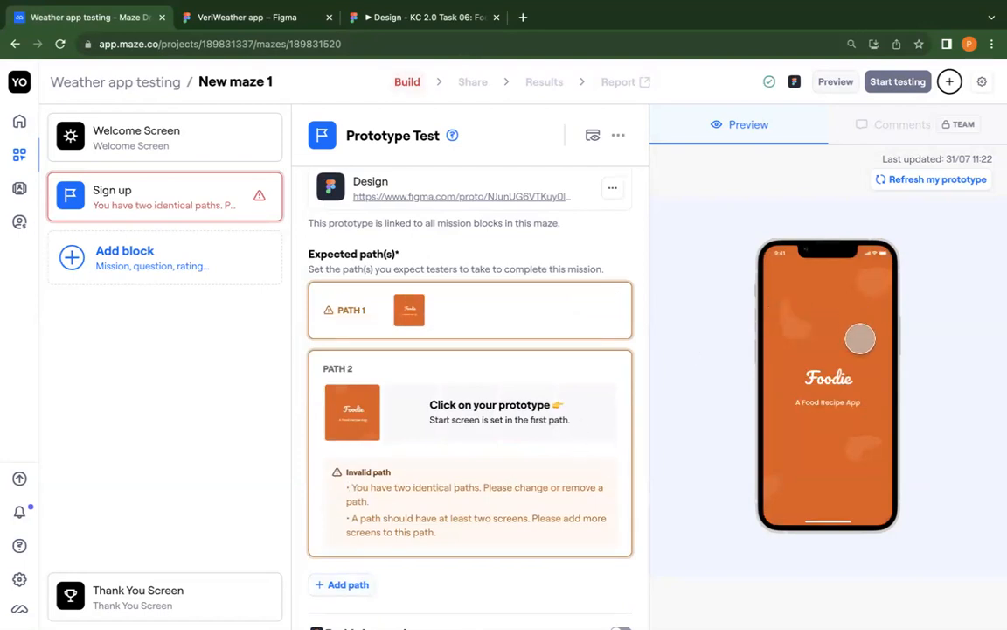
# Record Path 2 through Cooking Experience, Find The Recipe, Cookbooks, Create an Account and home screens
pyautogui.click(854, 411)
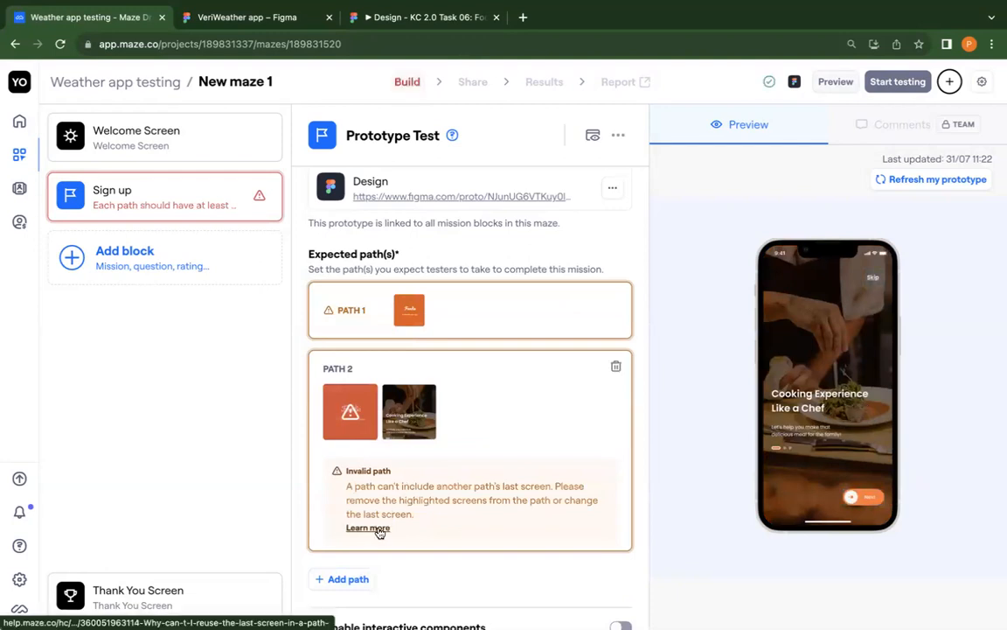
pyautogui.scroll(-2, 376, 447)
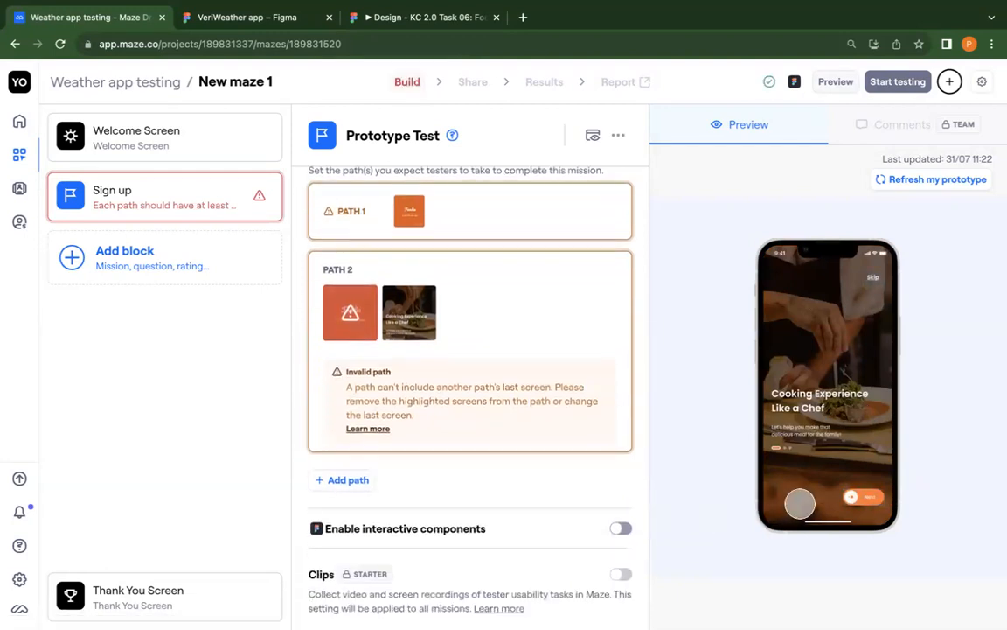
pyautogui.click(858, 494)
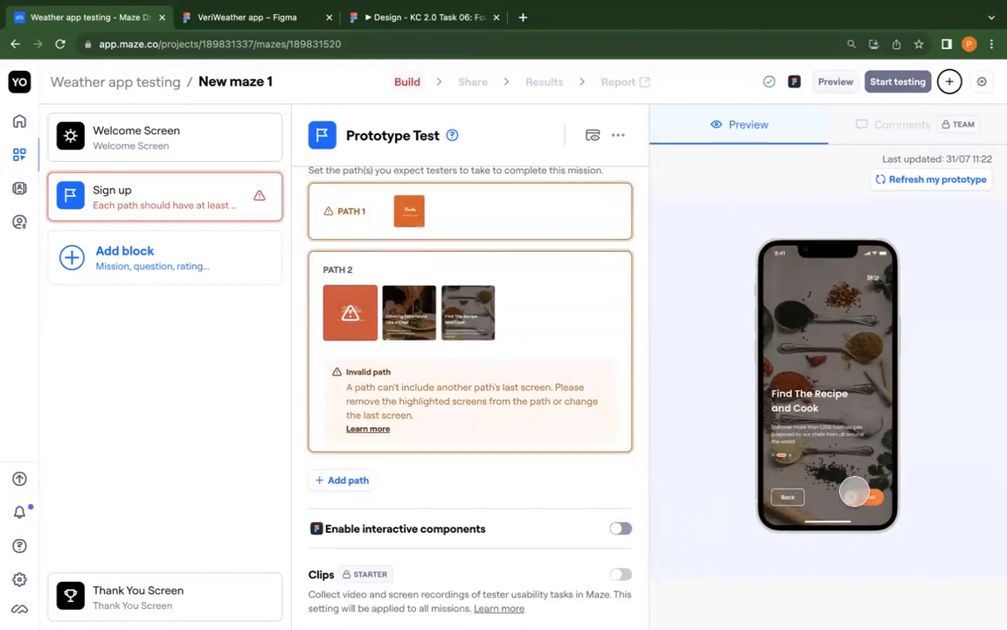
pyautogui.click(856, 495)
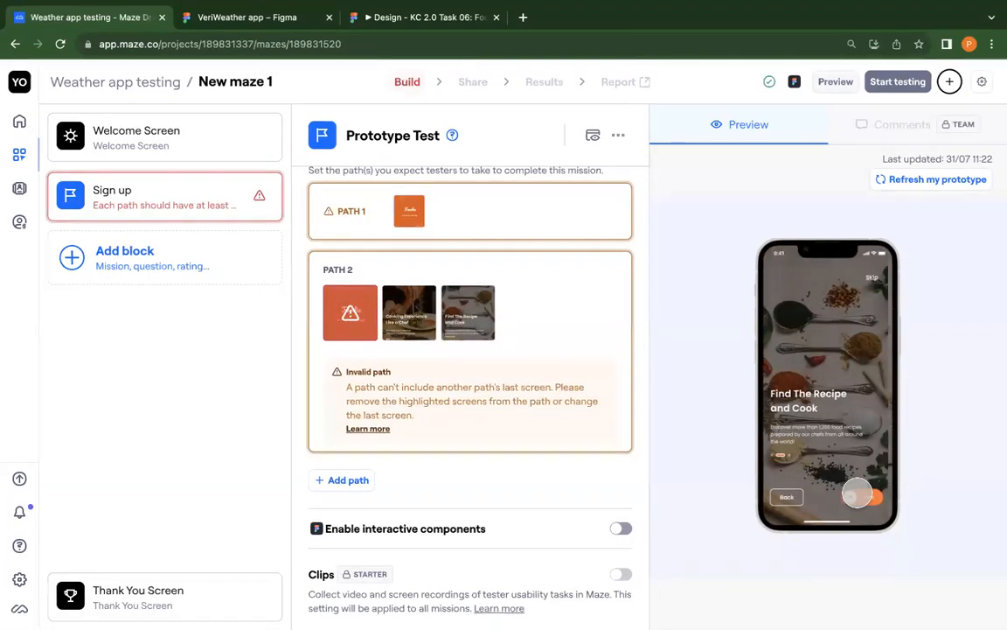
pyautogui.click(833, 492)
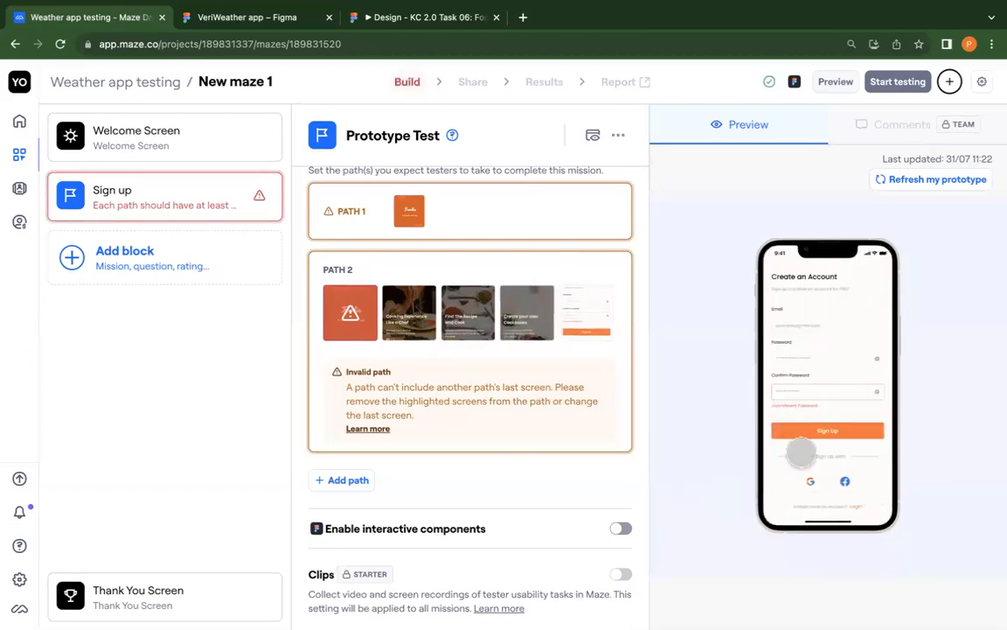
pyautogui.click(803, 479)
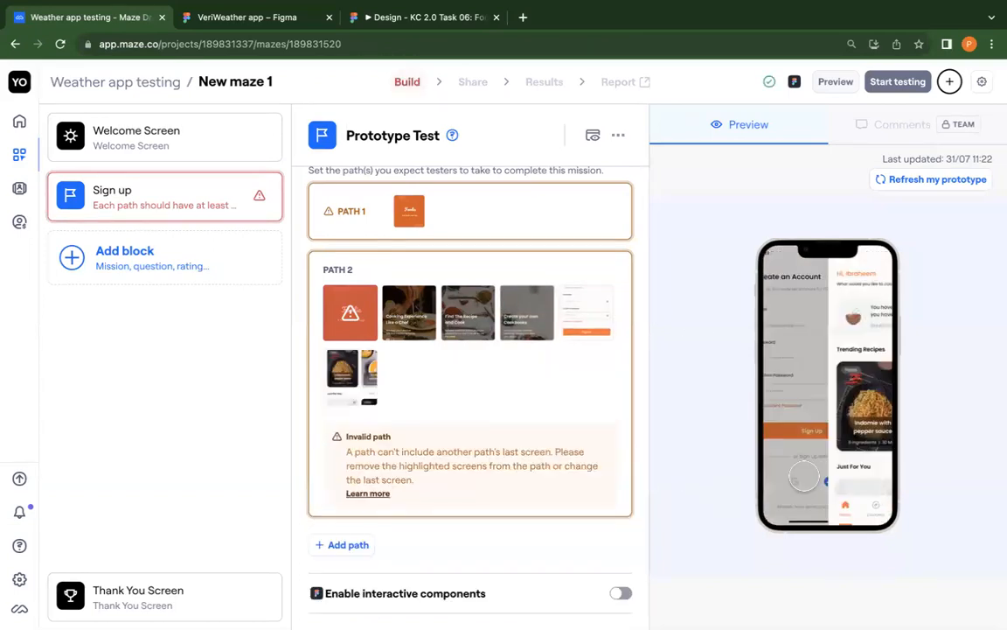
# Delete Path 2's screens until only the Foodie launch screen remains
pyautogui.scroll(-3, 462, 376)
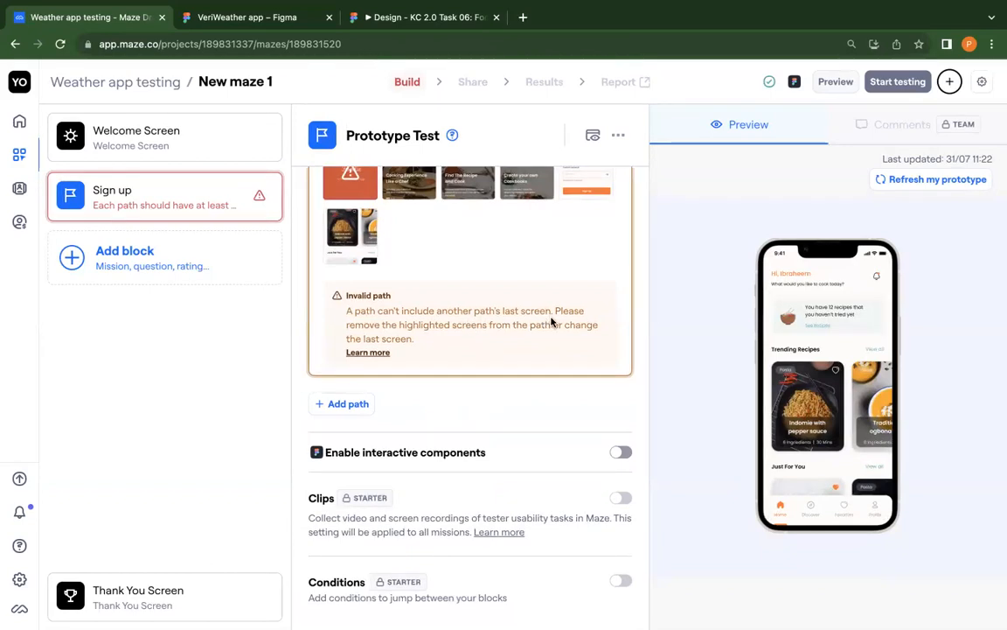
pyautogui.scroll(3, 533, 333)
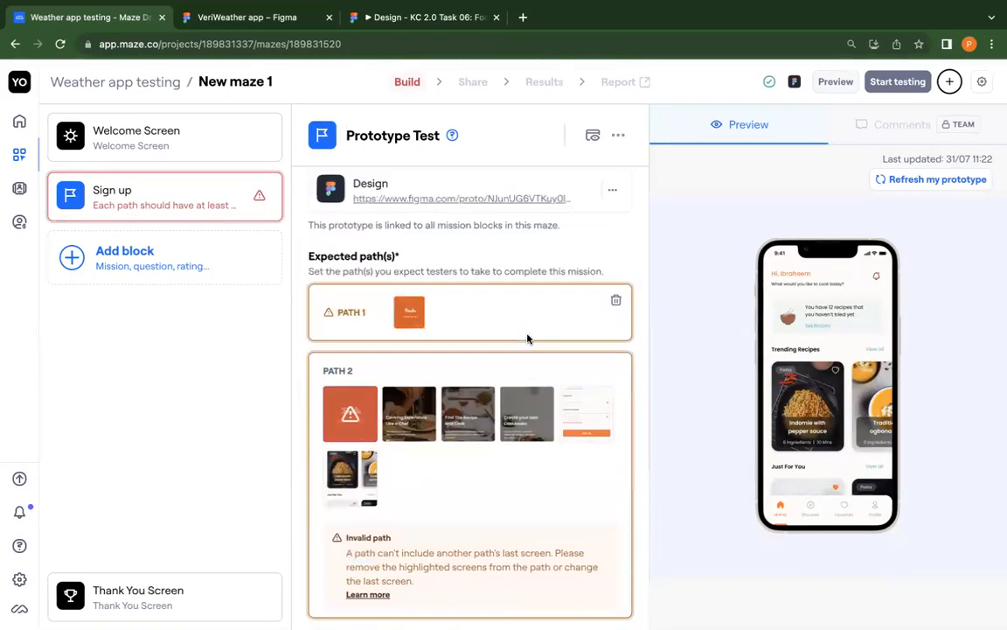
pyautogui.scroll(-1, 515, 404)
pyautogui.scroll(-2, 516, 404)
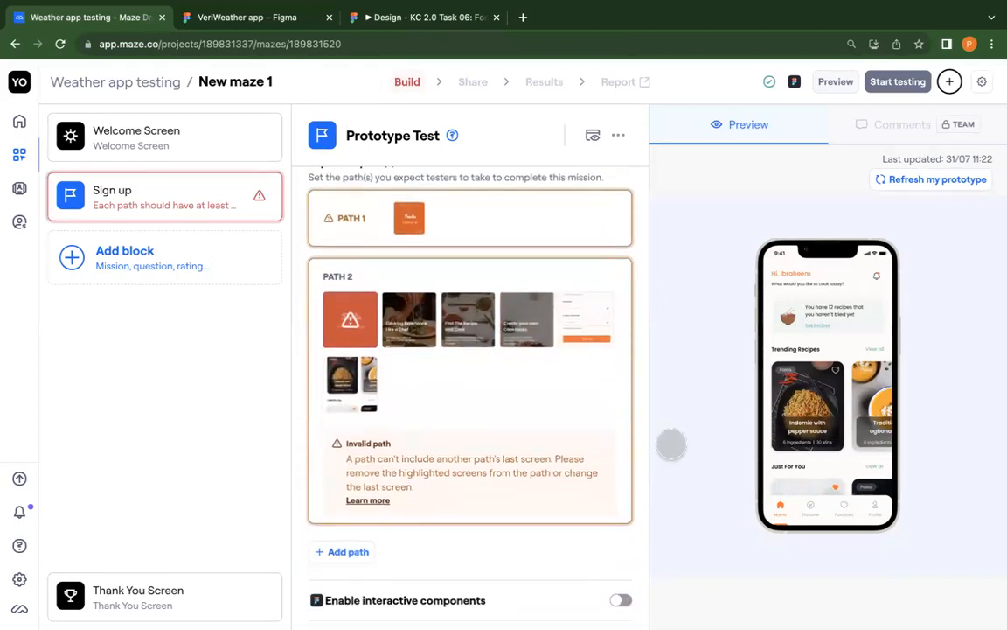
pyautogui.click(582, 320)
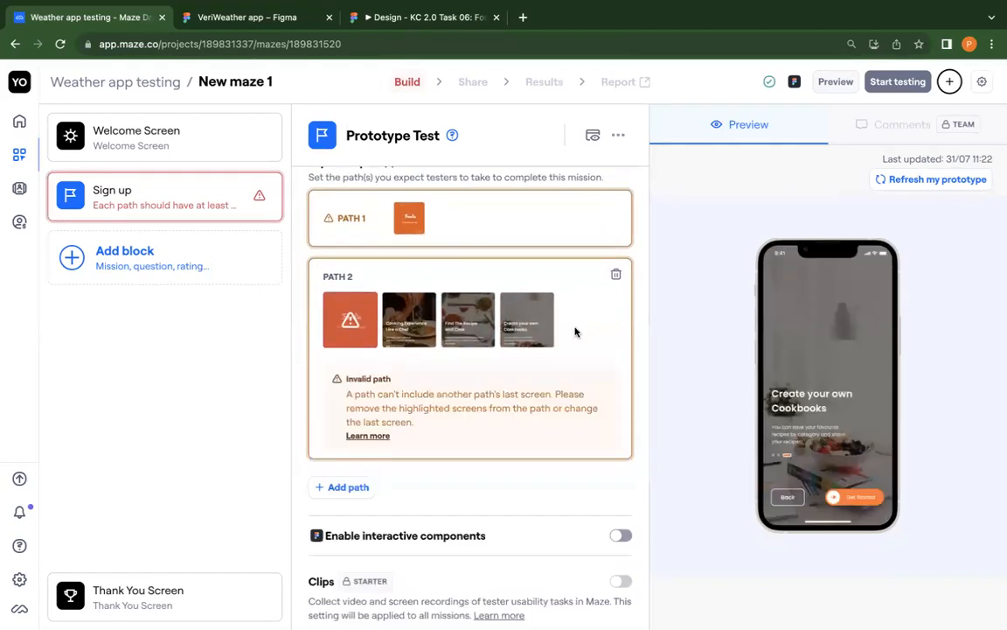
pyautogui.click(528, 320)
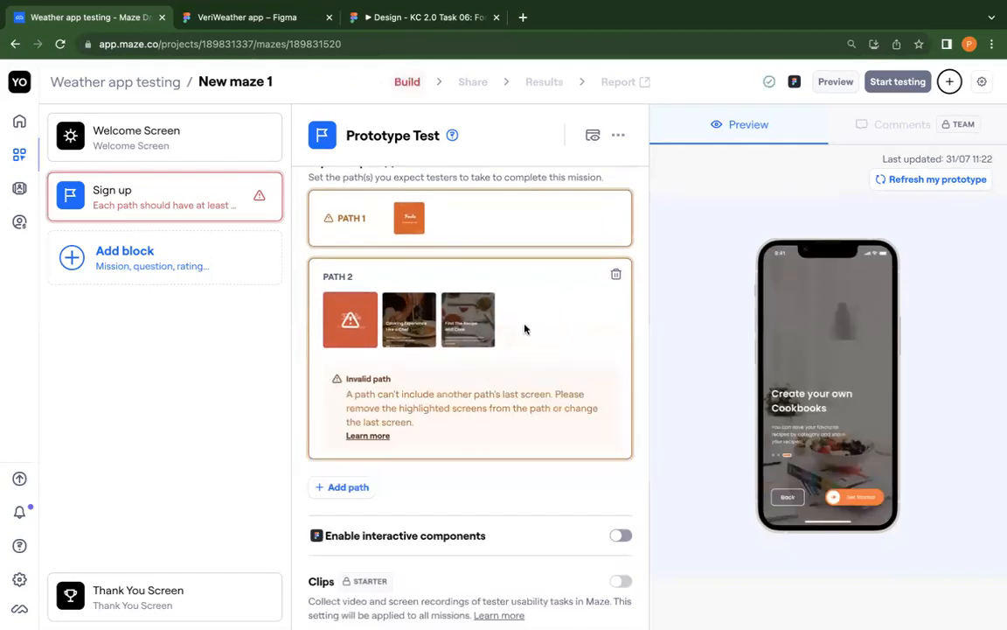
pyautogui.click(466, 322)
pyautogui.click(409, 322)
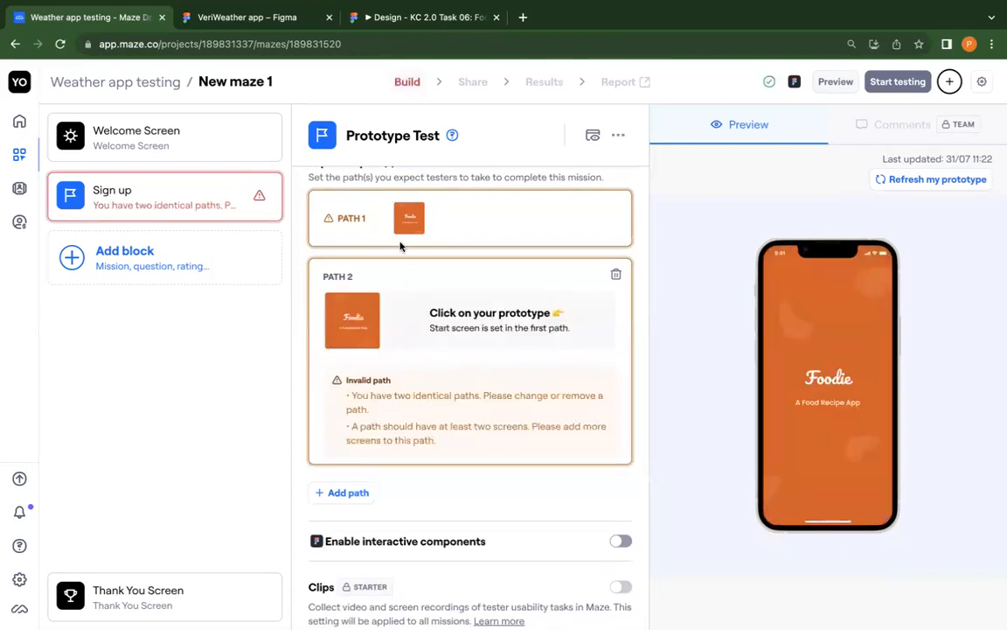
# Delete Path 2 entirely and remove the second screen from Path 1
pyautogui.click(327, 218)
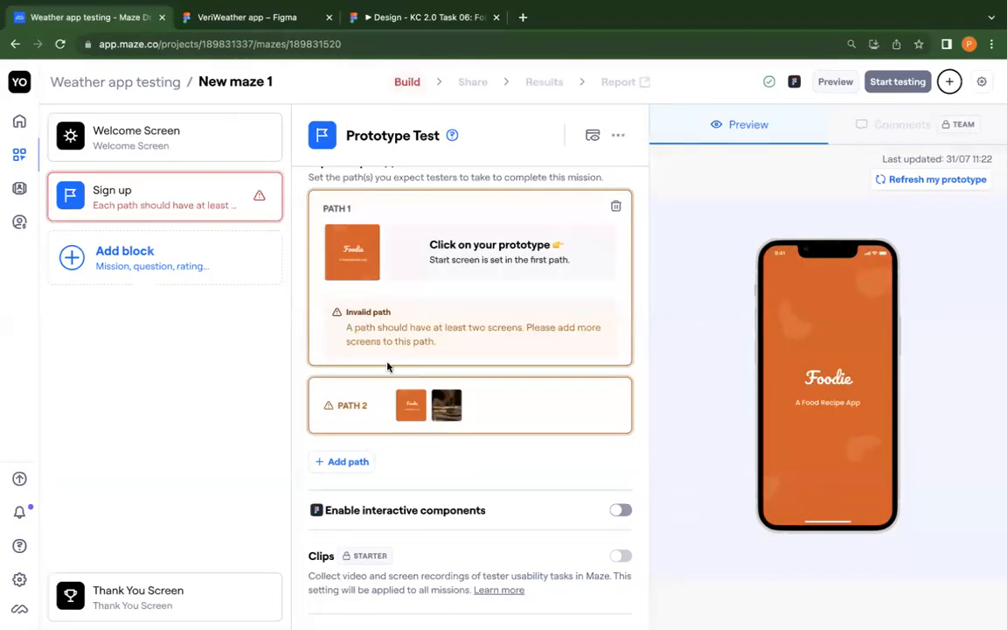
pyautogui.click(616, 392)
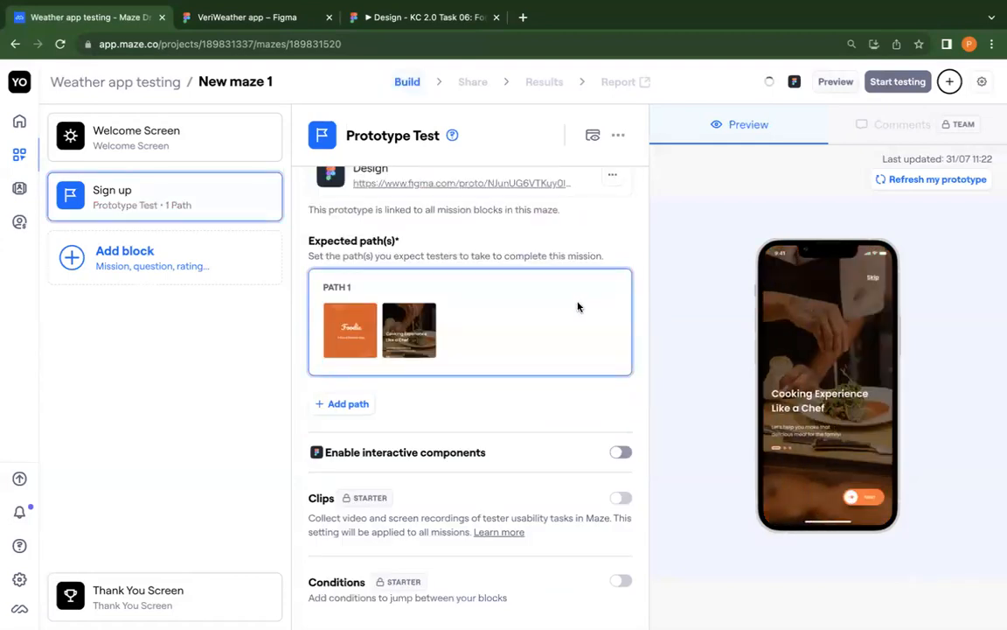
pyautogui.click(408, 330)
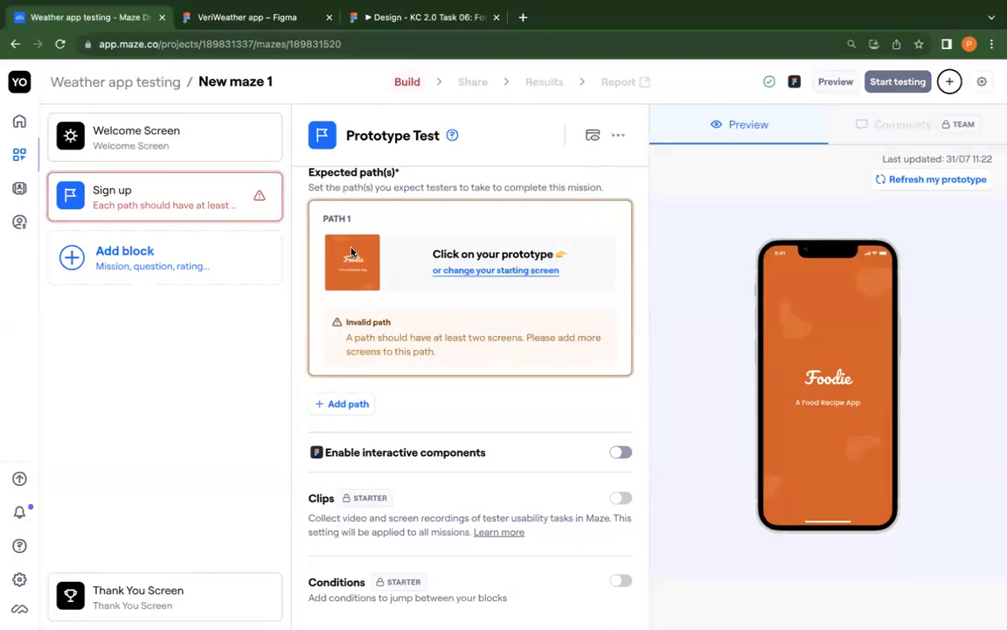
# Extend Path 1 through the Cooking Experience and Cookbooks splash screens in the preview
pyautogui.scroll(5, 351, 252)
pyautogui.scroll(-3, 335, 286)
pyautogui.scroll(3, 332, 295)
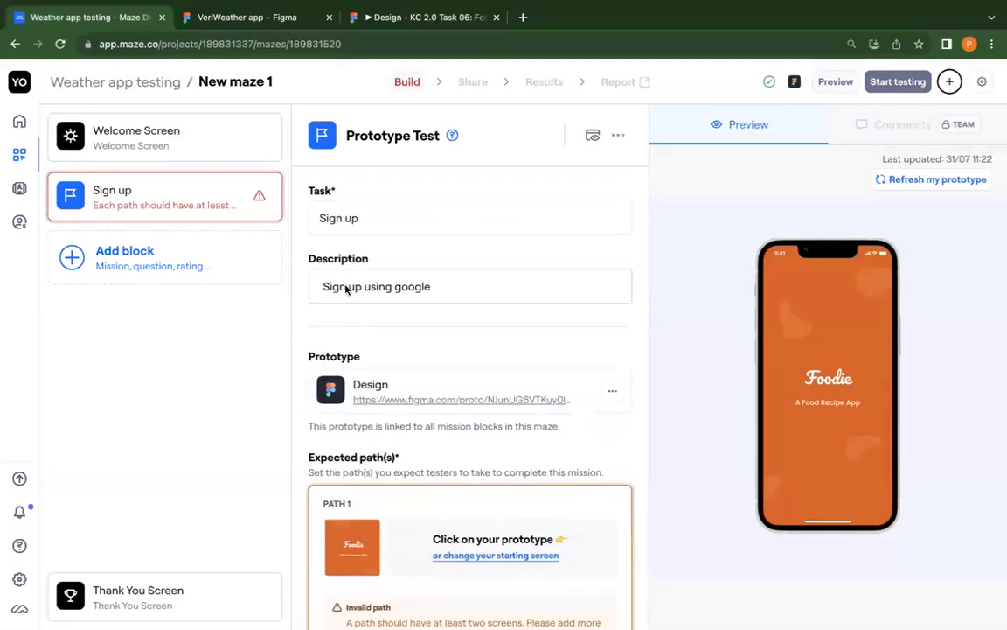
pyautogui.scroll(-4, 377, 360)
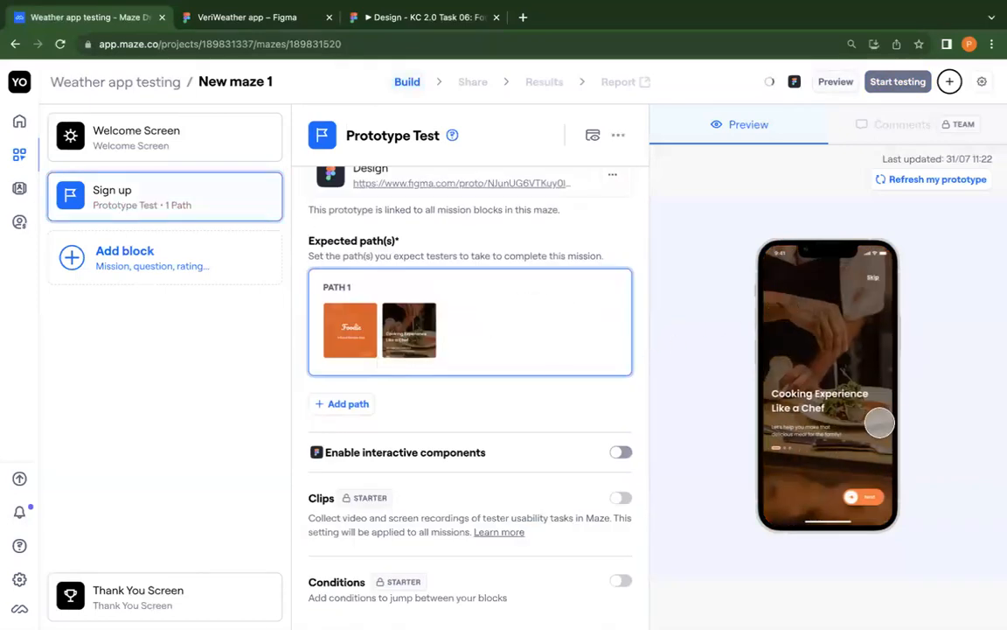
pyautogui.click(859, 495)
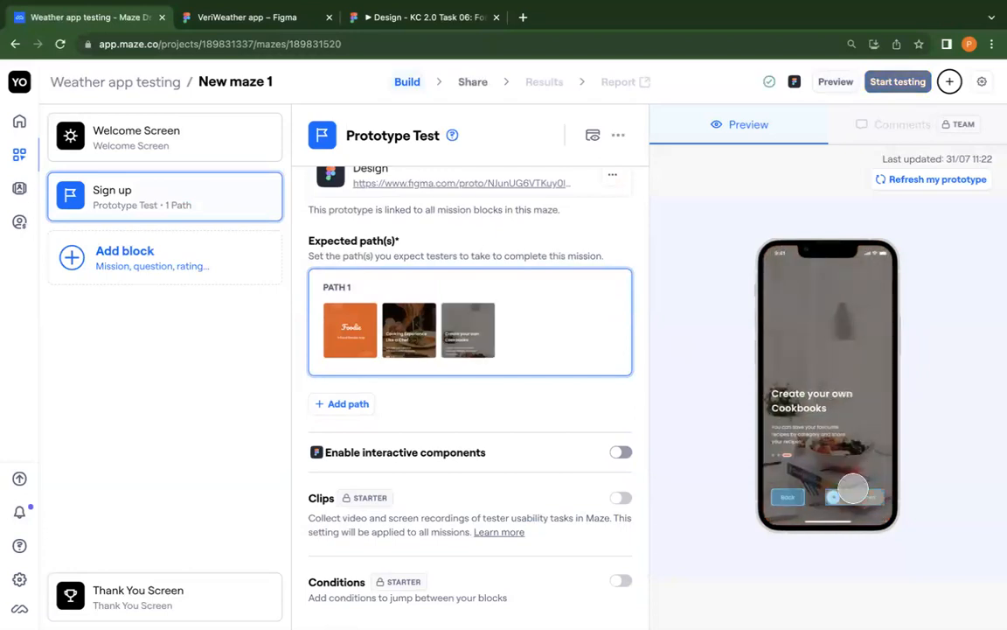
pyautogui.click(781, 495)
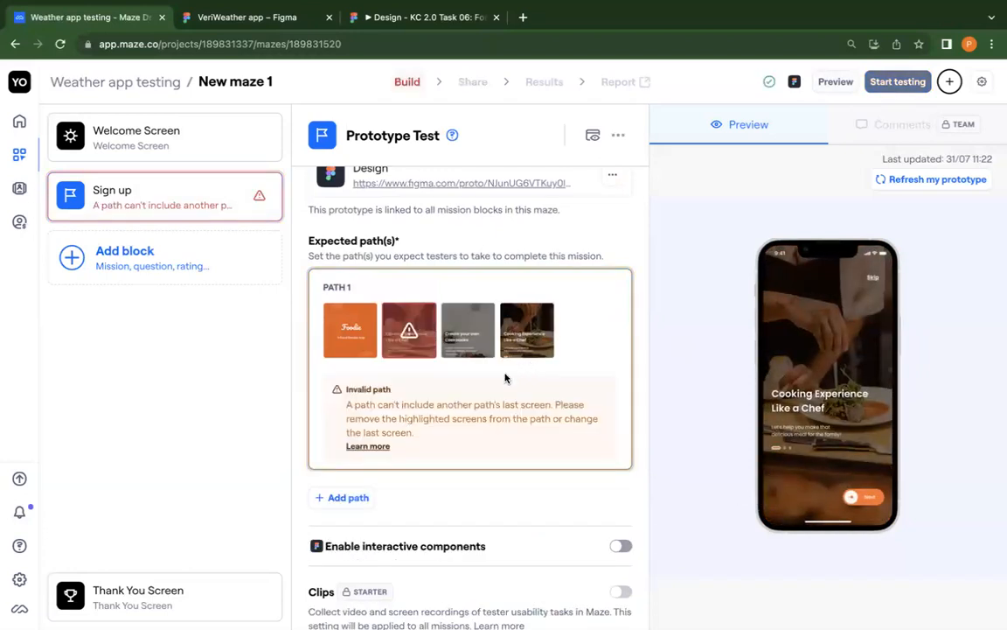
pyautogui.click(372, 445)
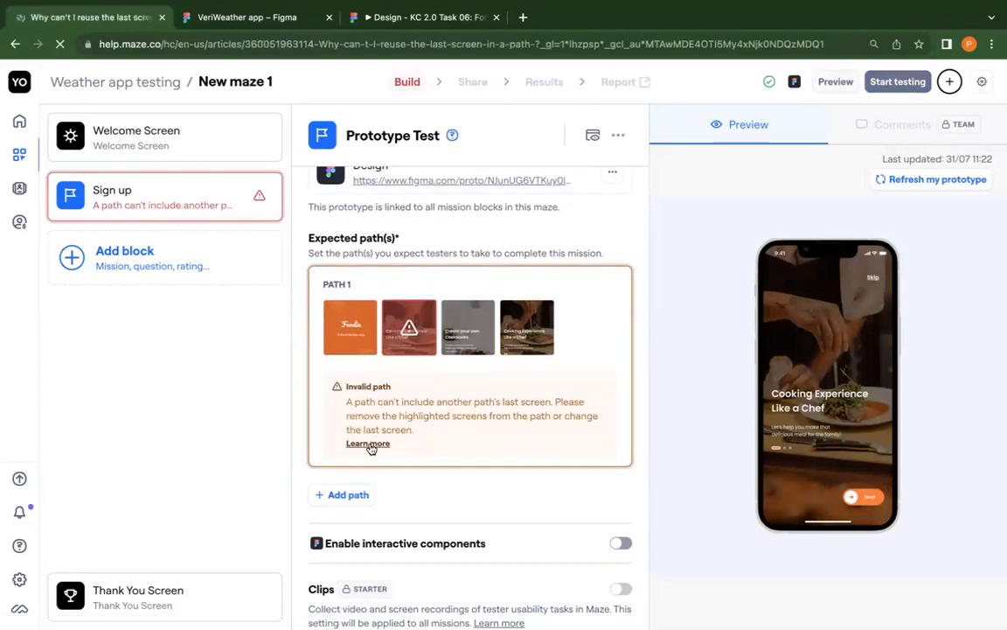
pyautogui.scroll(-2, 365, 339)
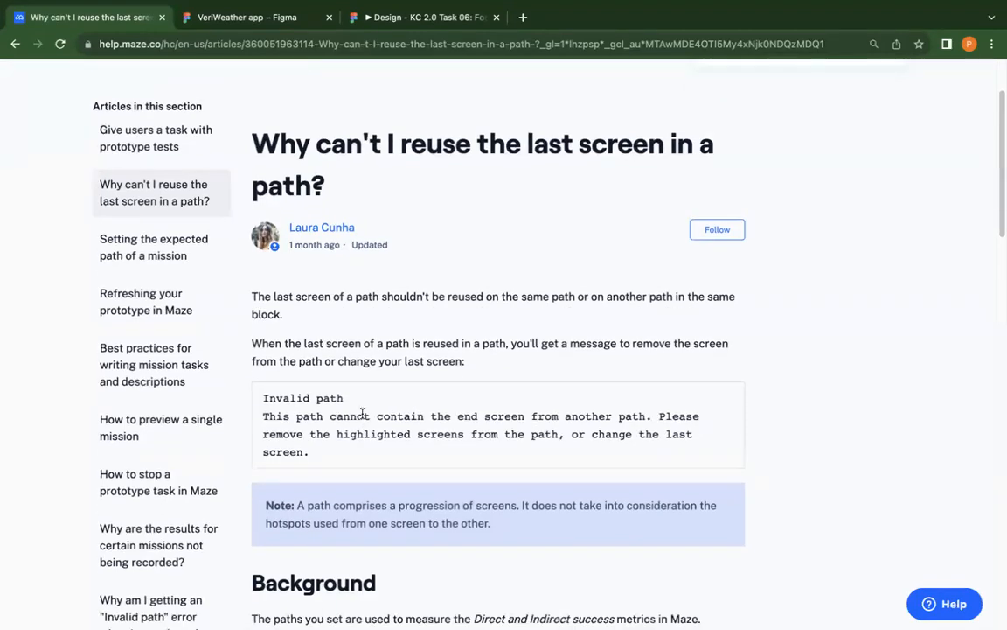
pyautogui.scroll(2, 366, 426)
pyautogui.click(15, 43)
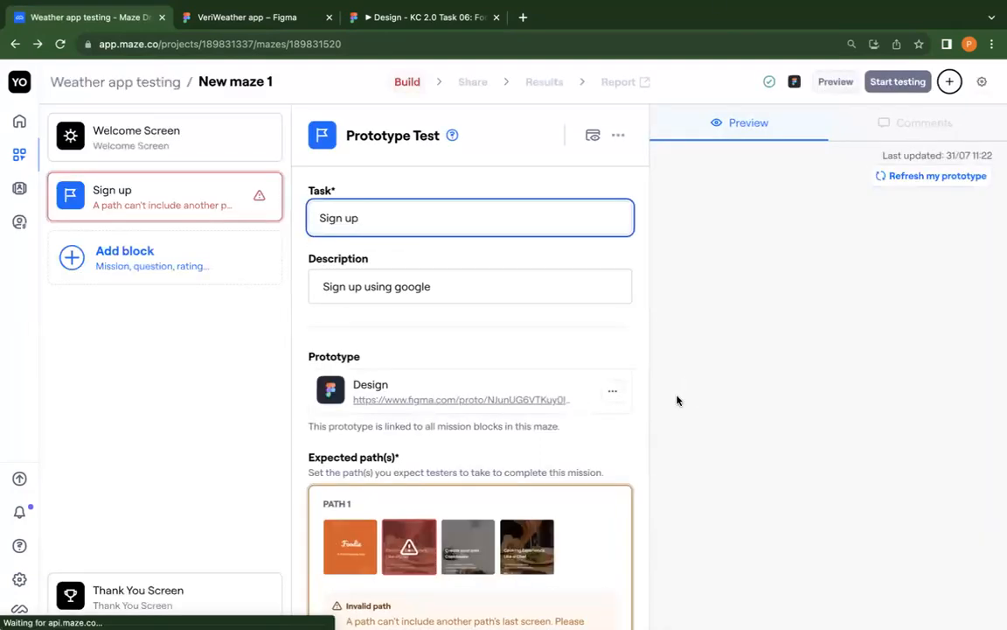
# Trim Path 1, start it at the Sign Up screen, and add a second expected path
pyautogui.scroll(-5, 452, 360)
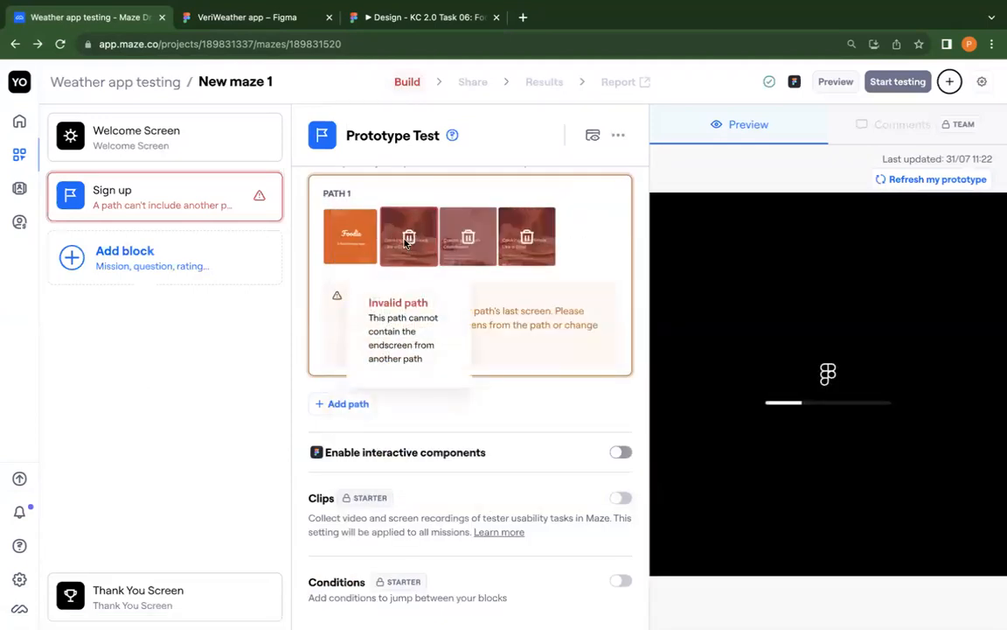
pyautogui.click(414, 235)
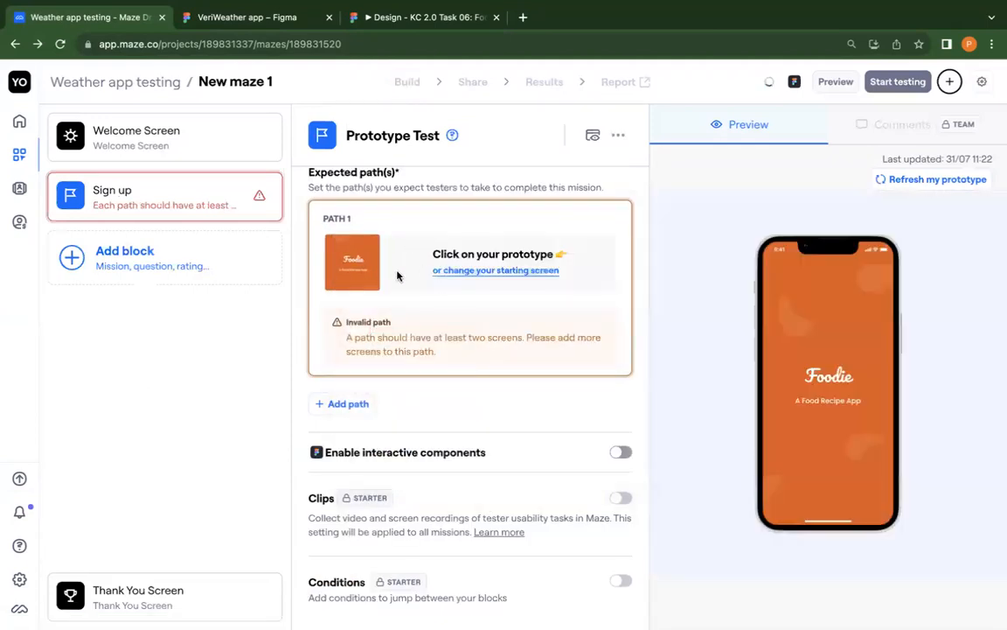
pyautogui.click(481, 270)
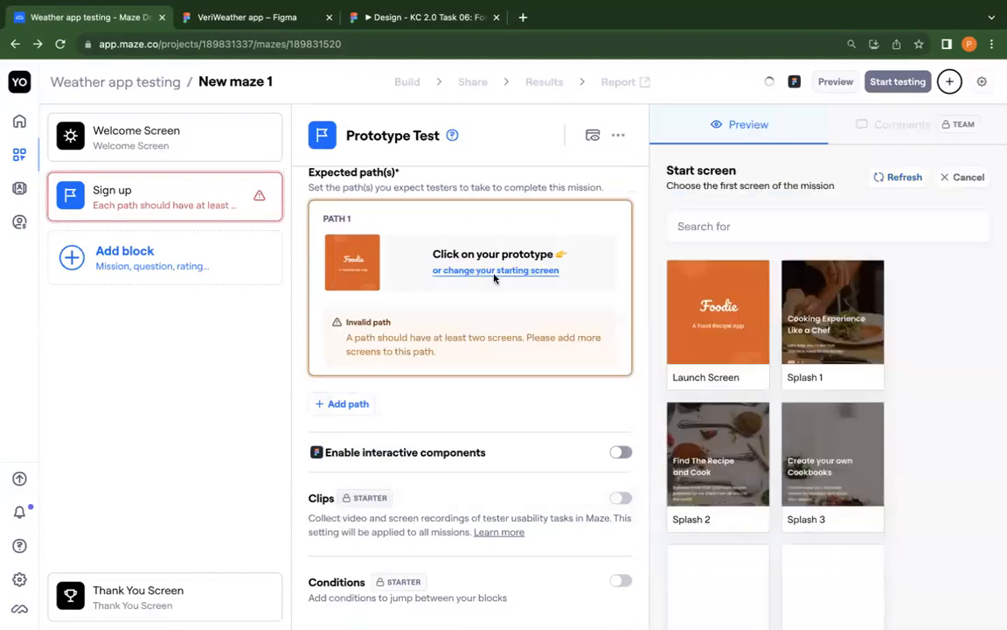
pyautogui.scroll(-2, 765, 386)
pyautogui.scroll(-1, 765, 386)
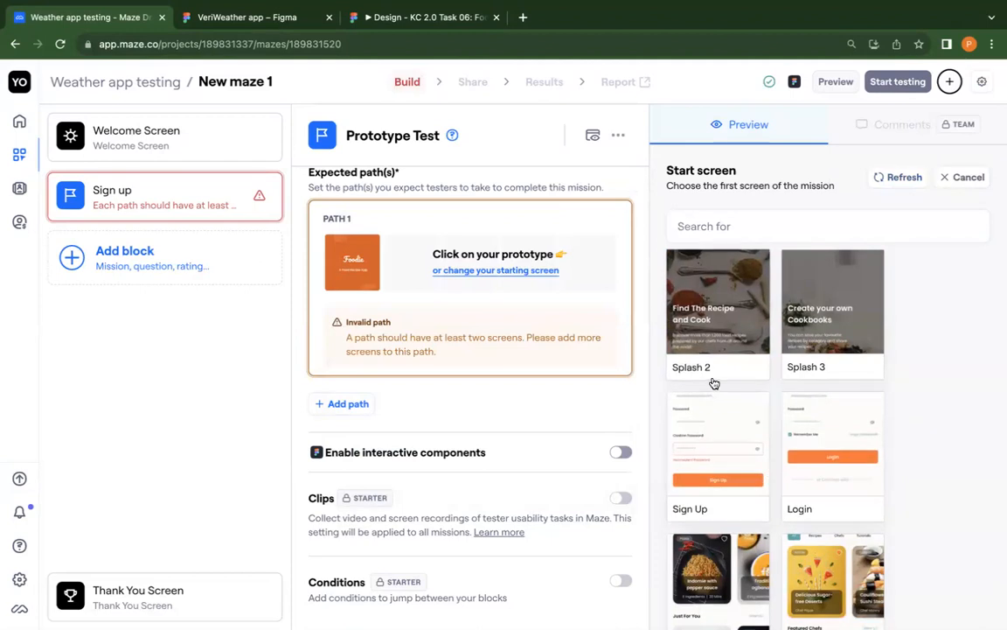
pyautogui.click(724, 451)
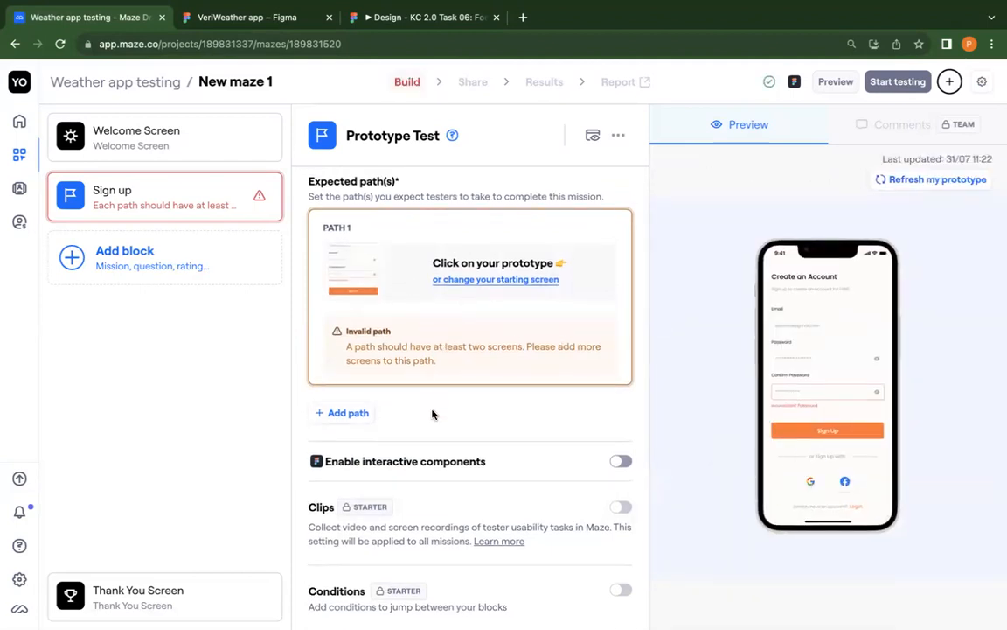
pyautogui.click(344, 412)
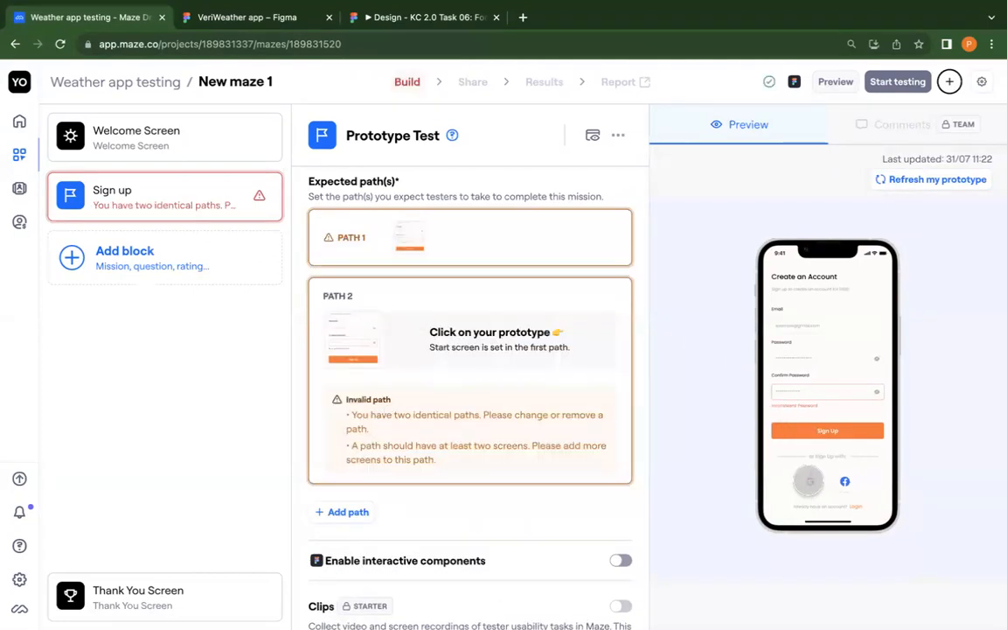
# Add the Google sign-up screen to Path 2, reload the Figma prototype, then delete Path 2
pyautogui.click(806, 479)
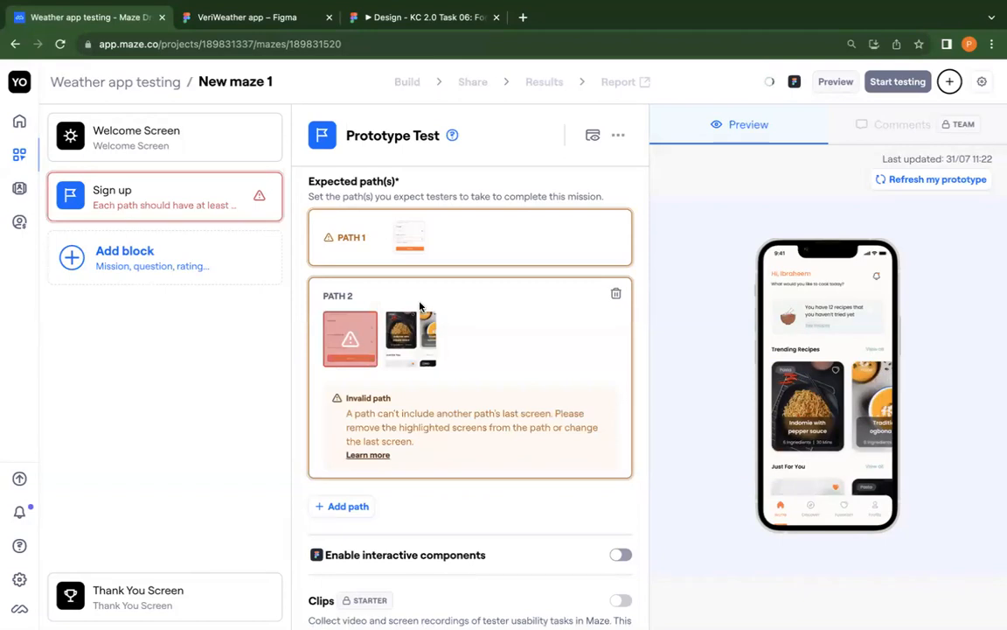
pyautogui.scroll(-2, 405, 420)
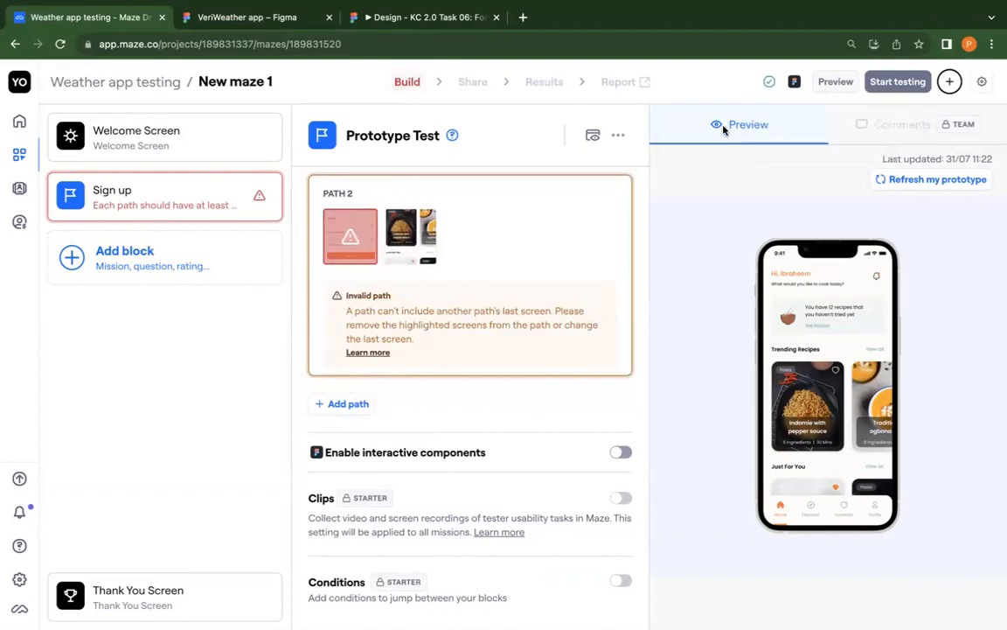
pyautogui.click(909, 179)
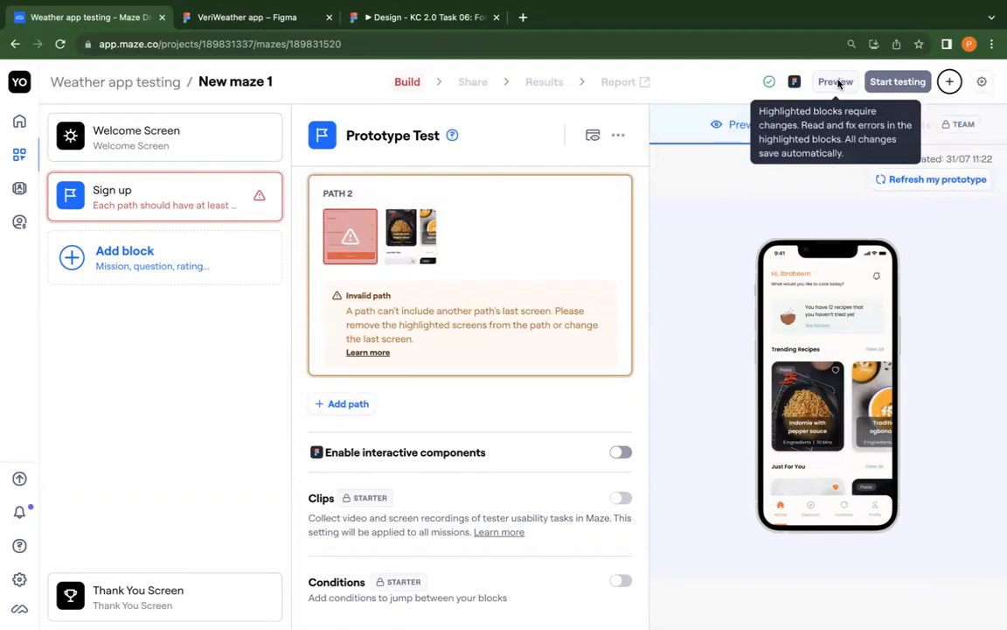
pyautogui.scroll(2, 449, 333)
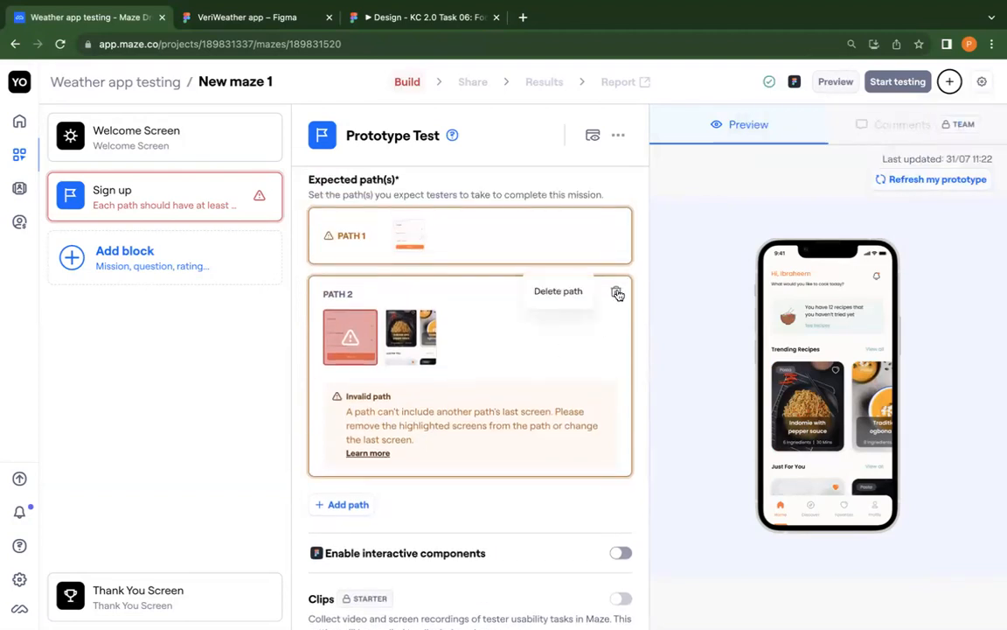
pyautogui.click(615, 291)
pyautogui.scroll(3, 453, 315)
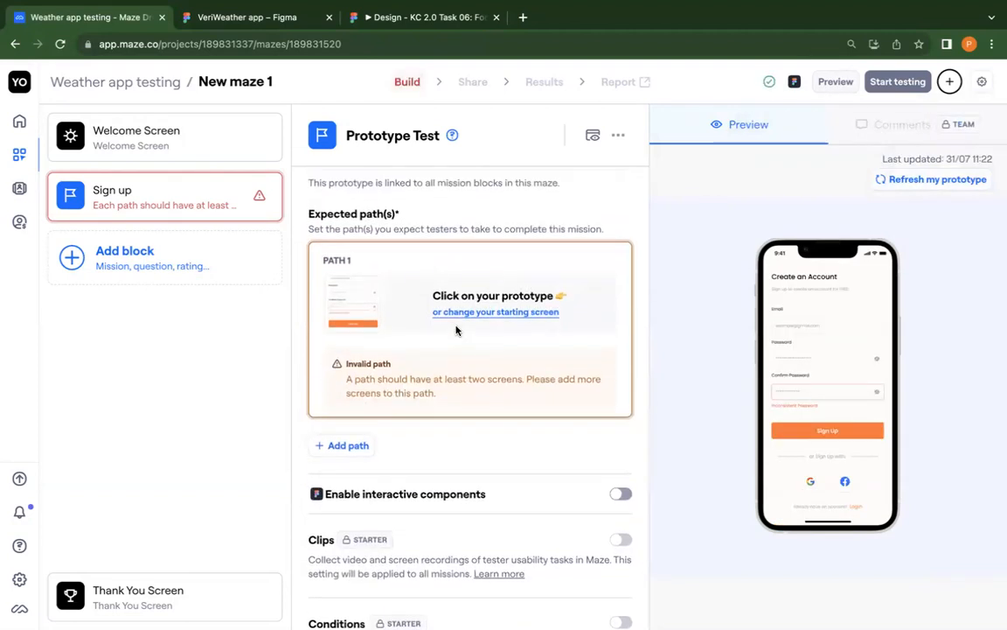
pyautogui.scroll(-3, 473, 404)
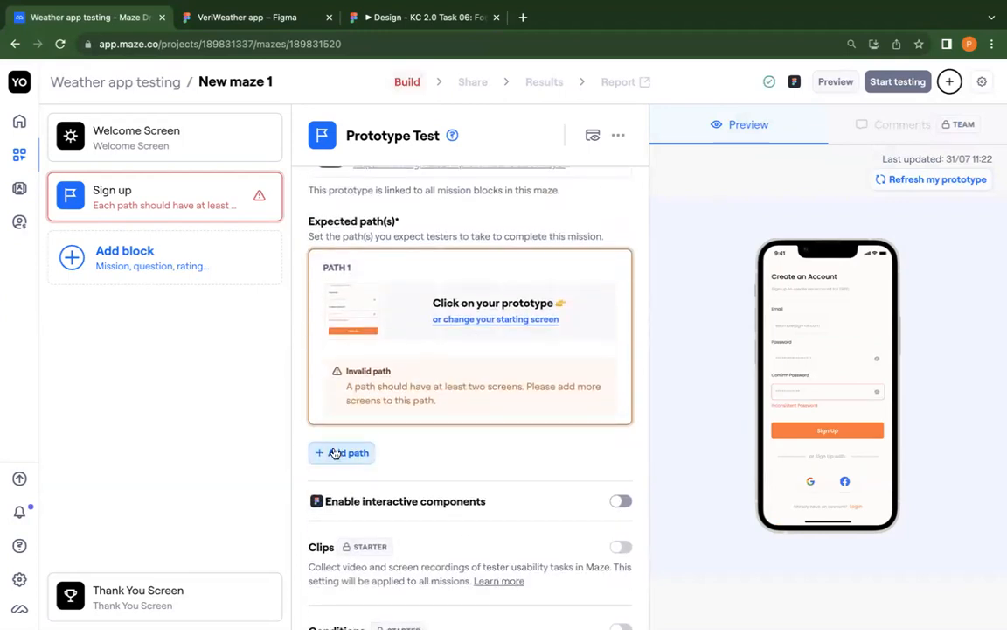
# Add another path, delete the first one, and bring up the starting-screen choices
pyautogui.click(336, 455)
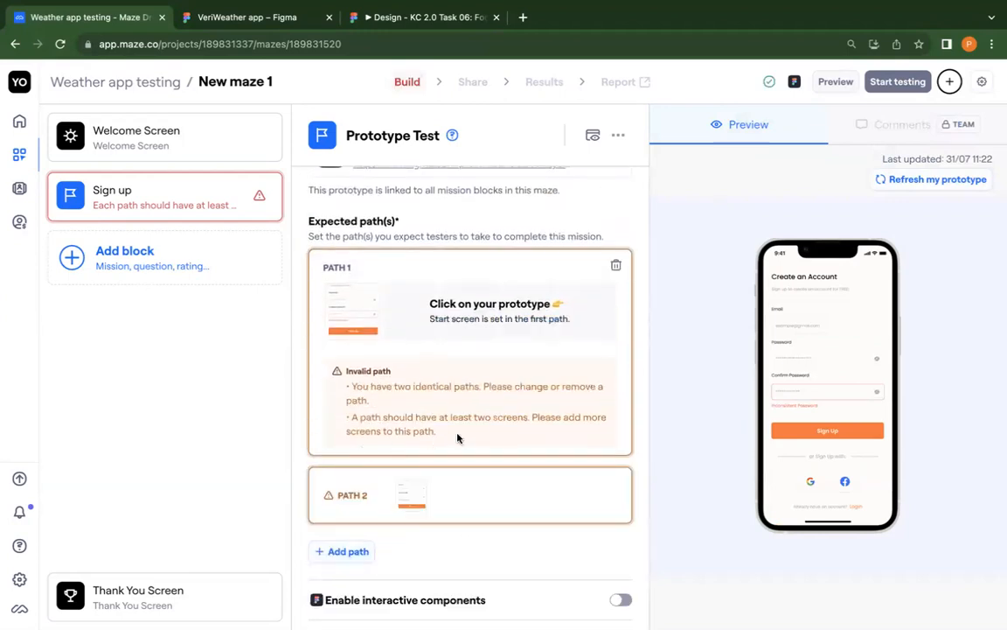
pyautogui.click(616, 265)
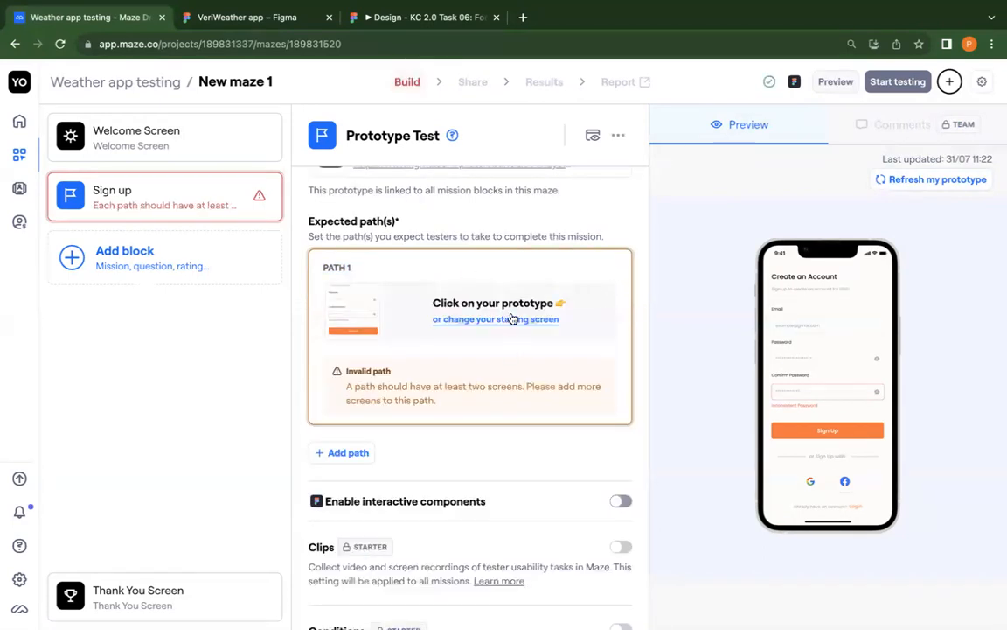
pyautogui.click(514, 319)
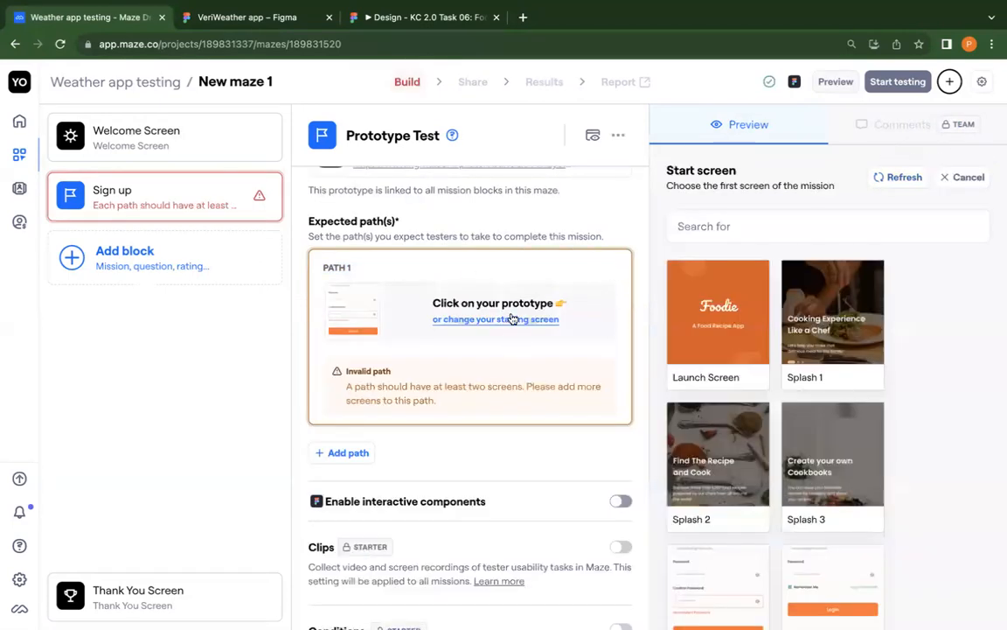
# Start at the Foodie splash and record Path 2 through Find The Recipe, Cookbooks, Create an Account
pyautogui.click(748, 329)
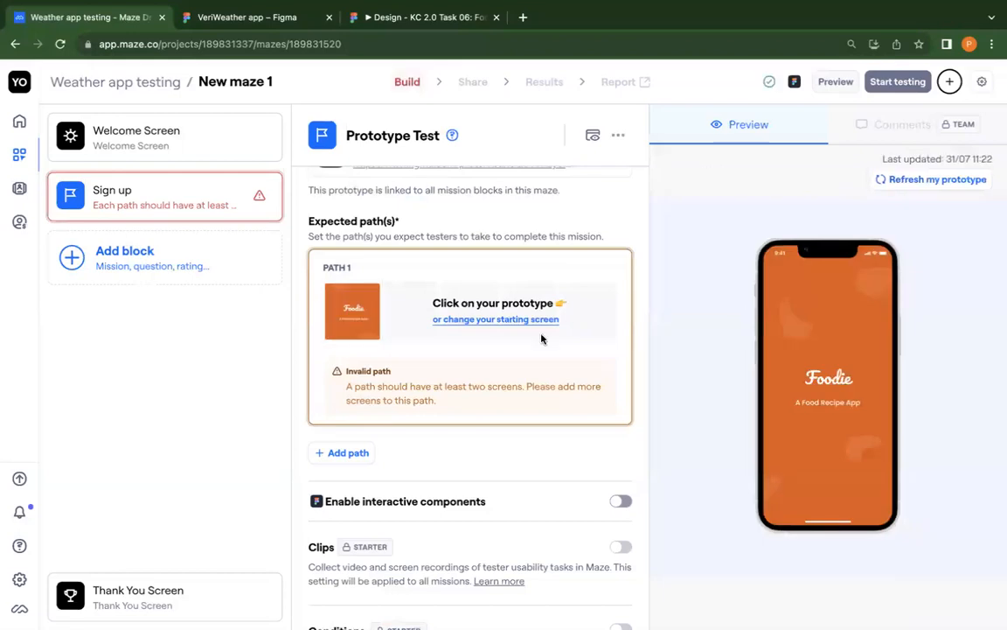
pyautogui.click(332, 452)
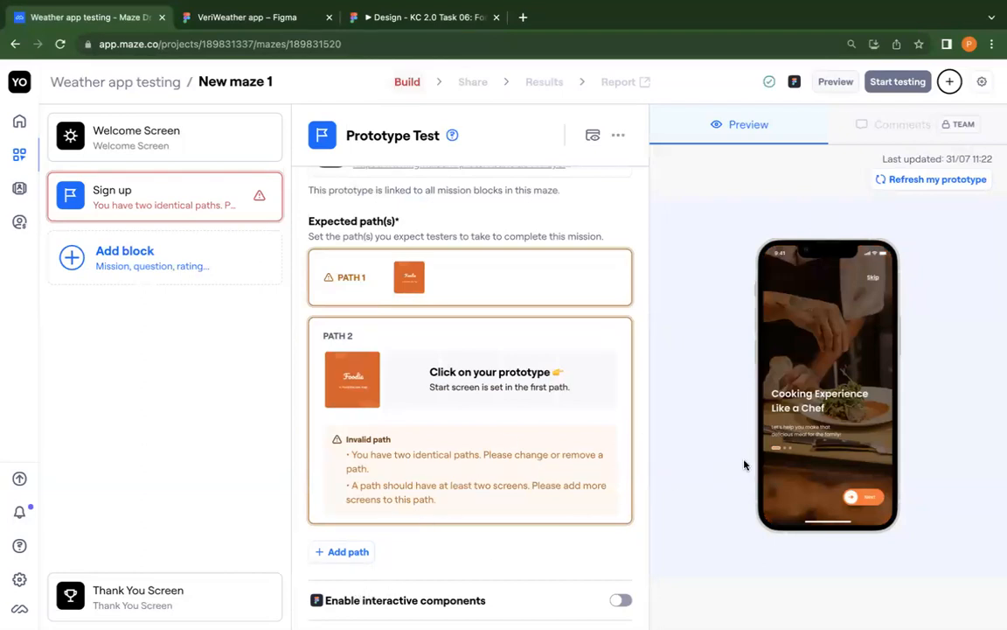
pyautogui.click(877, 497)
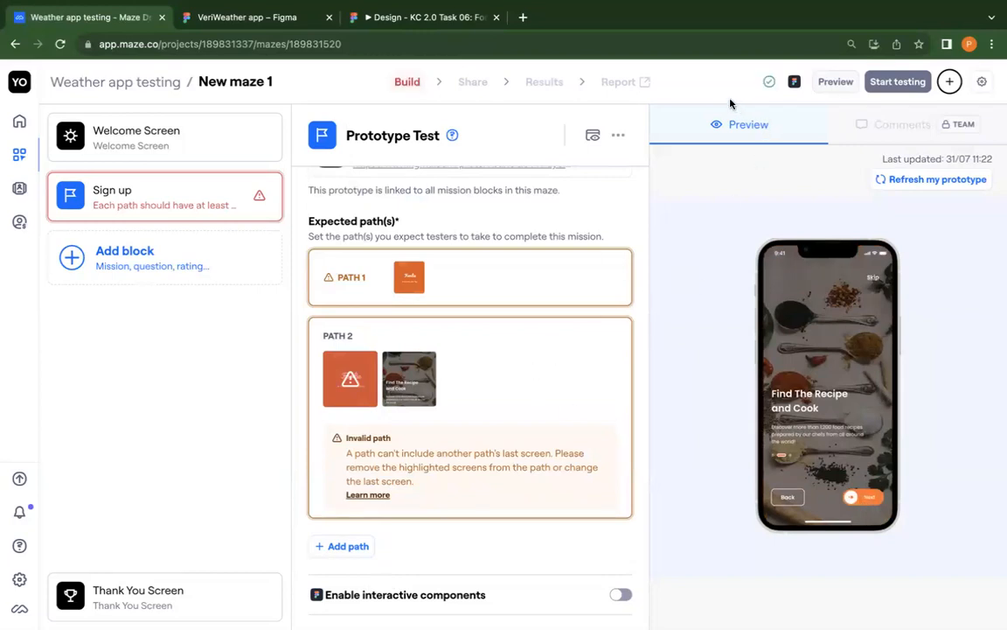
pyautogui.click(870, 497)
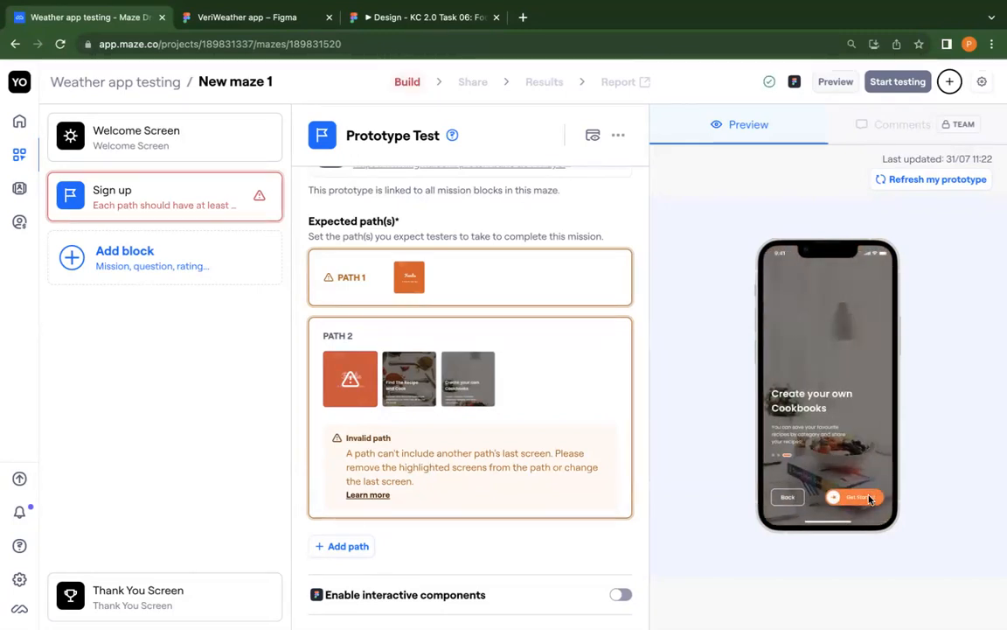
pyautogui.click(870, 498)
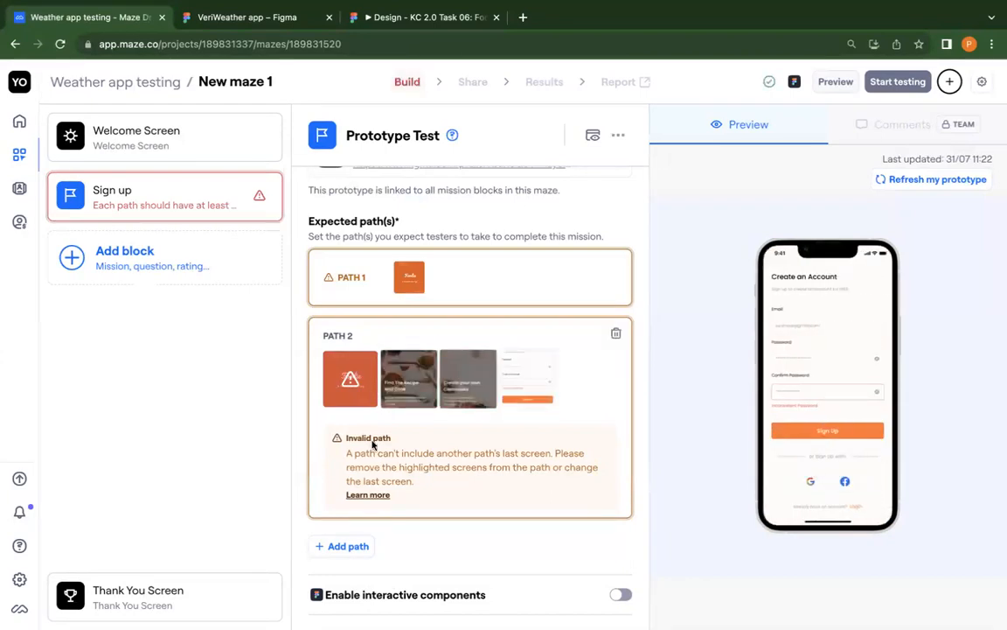
pyautogui.scroll(-3, 382, 446)
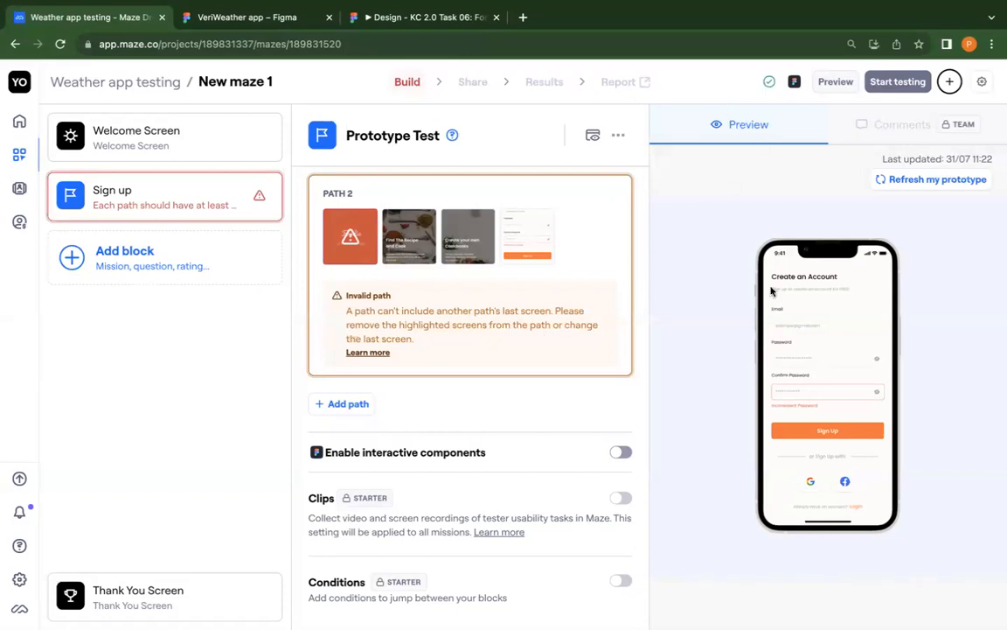
pyautogui.scroll(4, 555, 288)
pyautogui.scroll(-3, 546, 301)
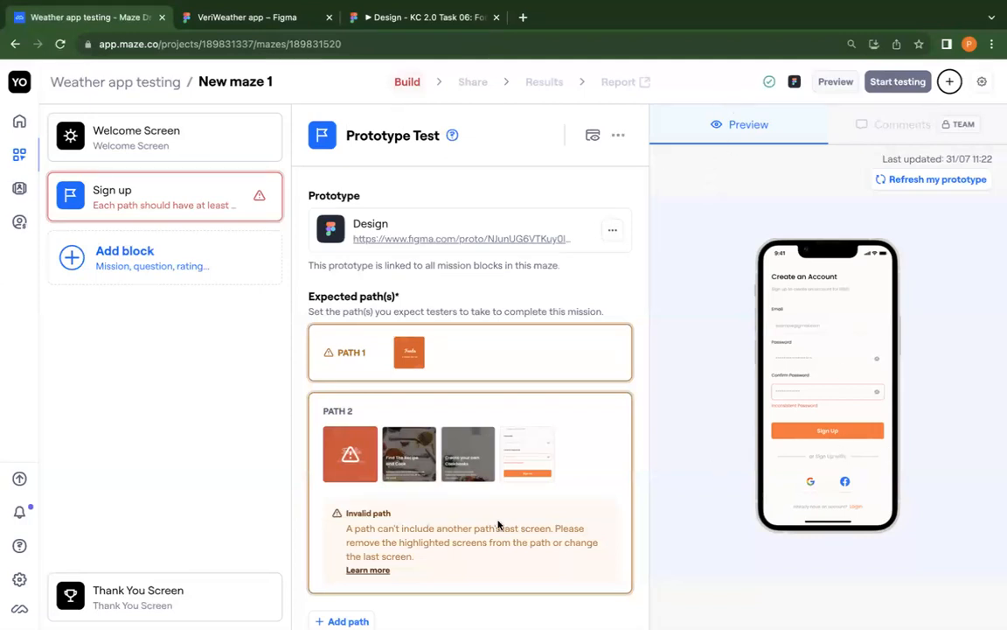
# Replace the invalid Path 2 with a new one running through onboarding to the recipes home screen
pyautogui.click(615, 408)
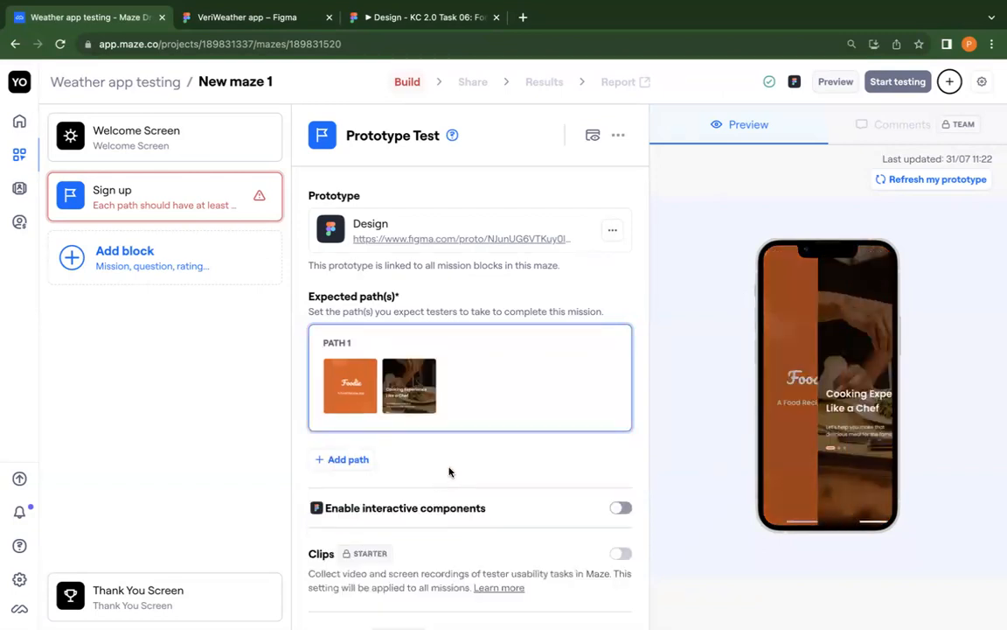
pyautogui.click(354, 459)
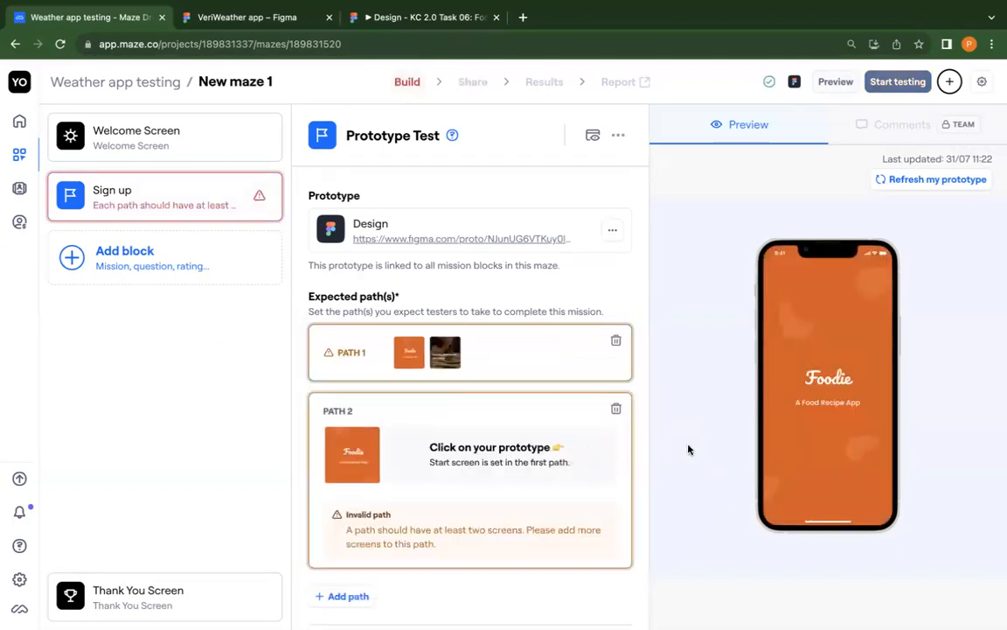
pyautogui.click(883, 419)
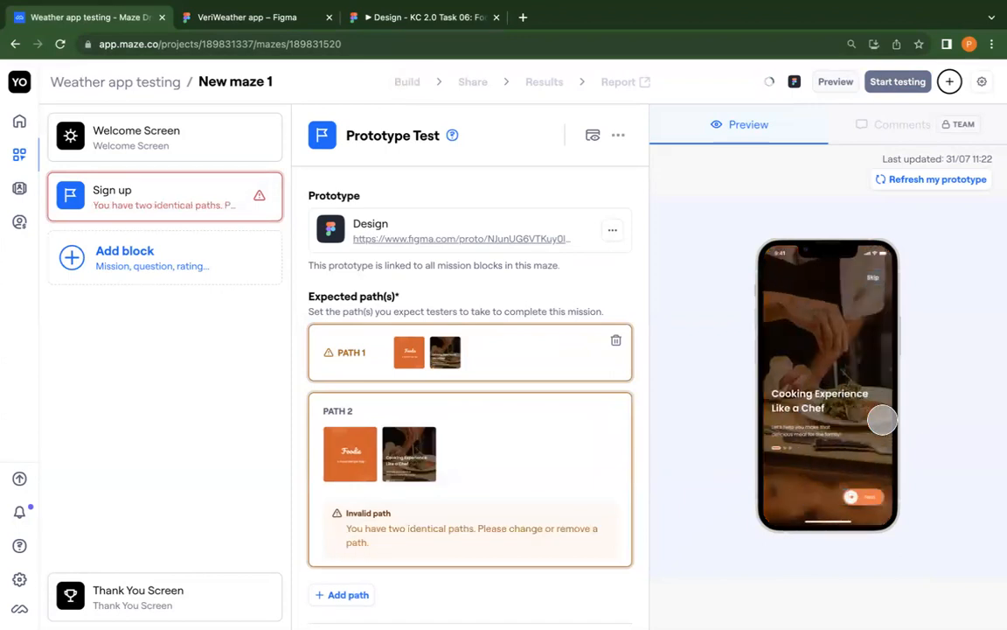
pyautogui.click(864, 495)
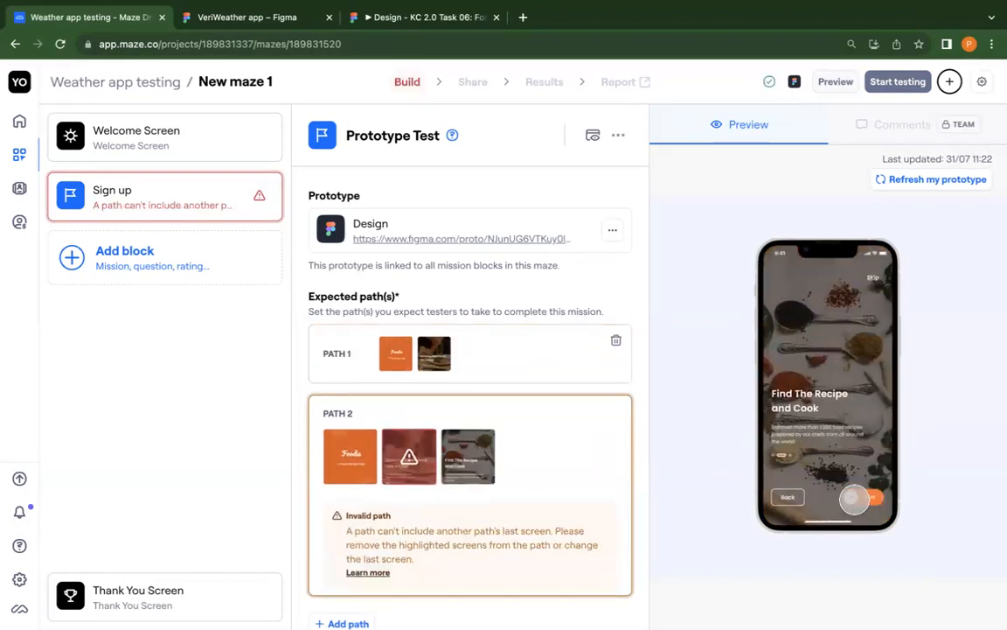
pyautogui.click(855, 497)
pyautogui.click(855, 498)
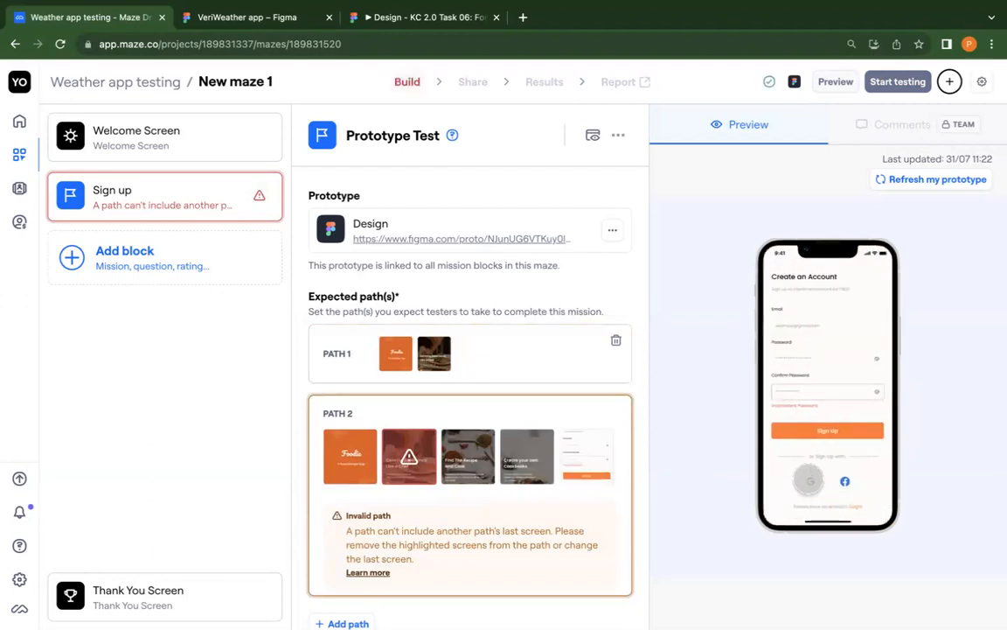
pyautogui.click(809, 480)
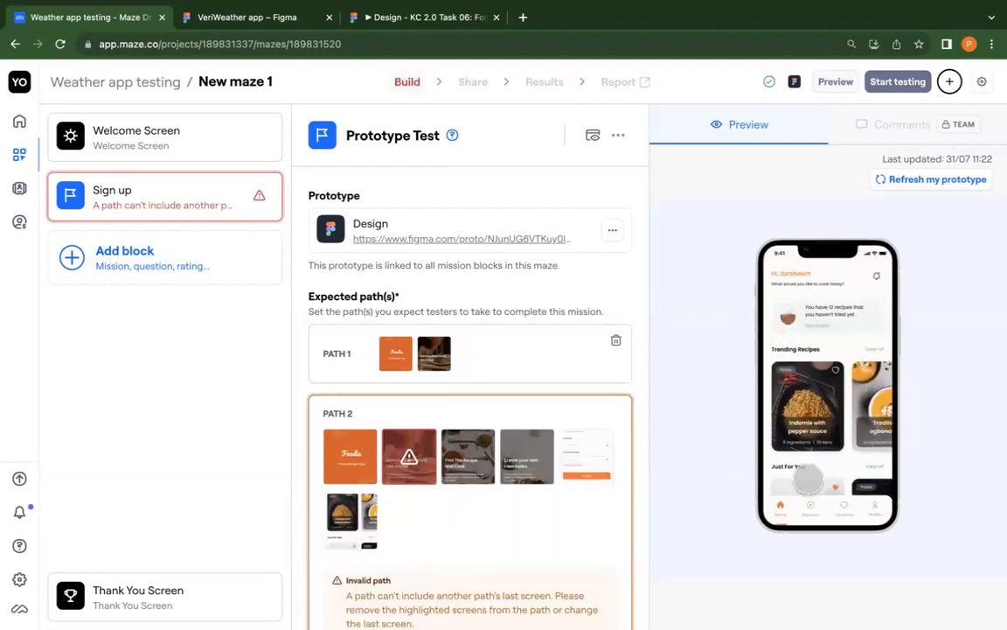
# Trim Path 2's later screens and delete it, leaving one valid Path 1
pyautogui.click(409, 456)
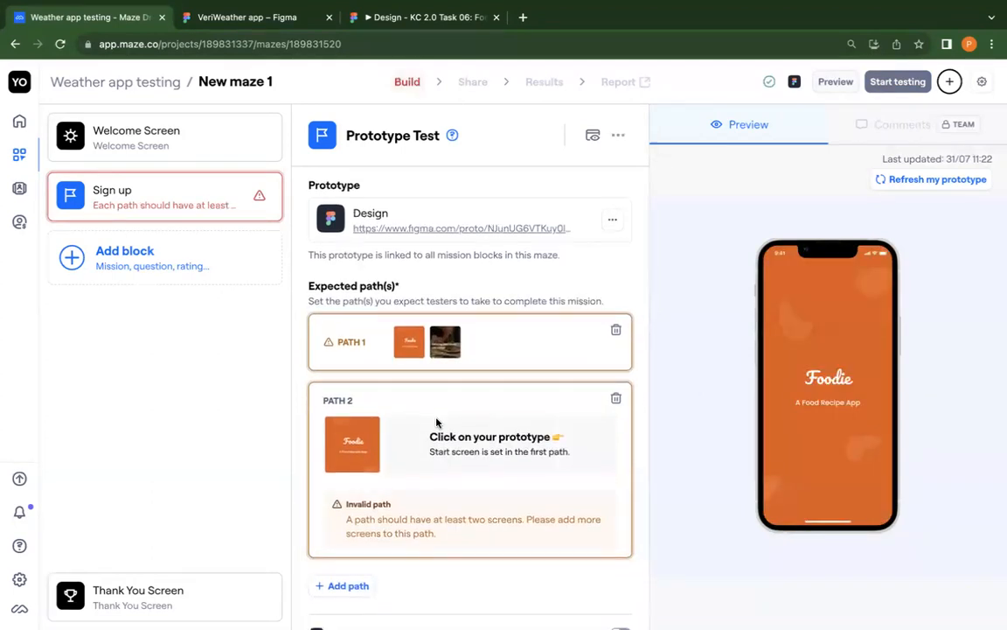
pyautogui.scroll(-2, 393, 367)
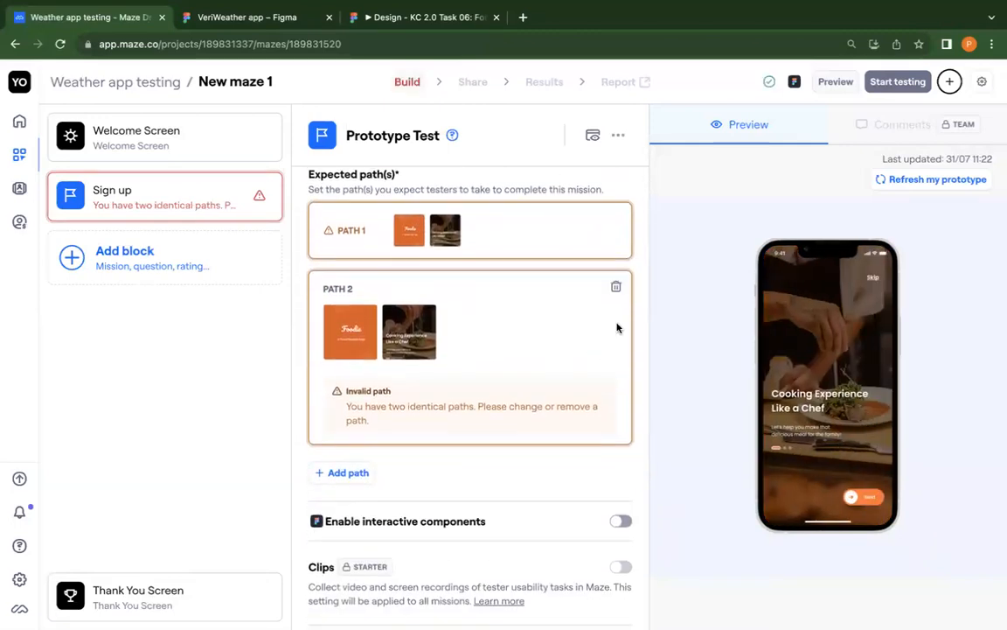
pyautogui.click(615, 287)
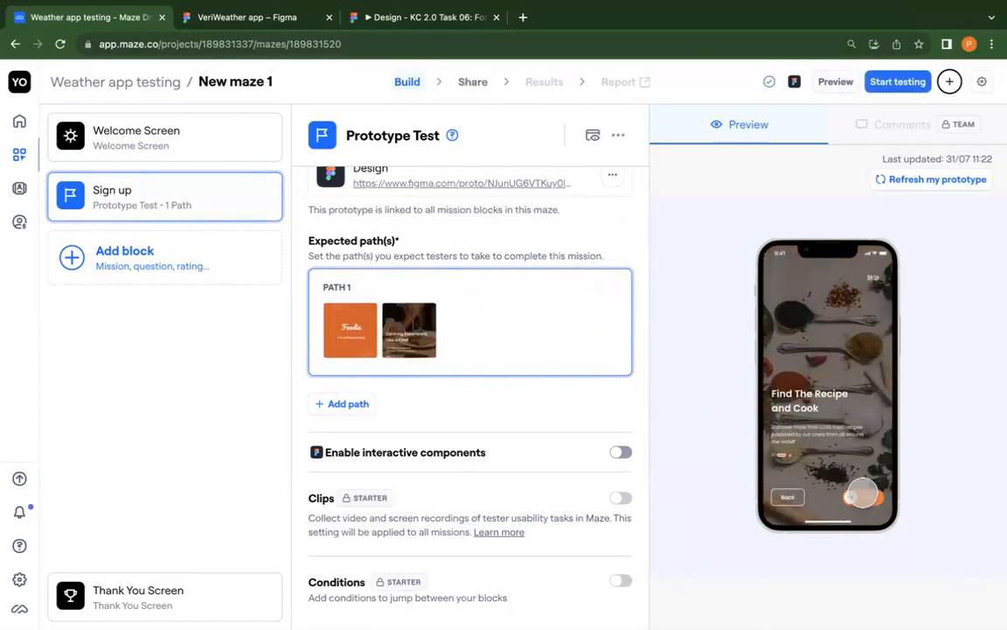
# Add a trial Path 2 through the onboarding screens and sign-up form to the home screen
pyautogui.click(349, 411)
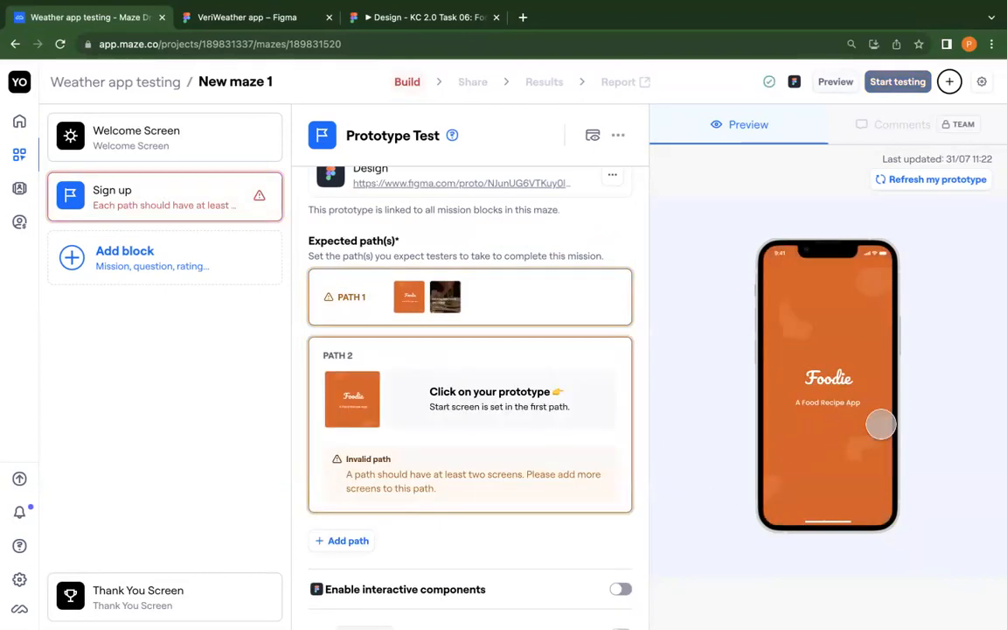
pyautogui.click(882, 423)
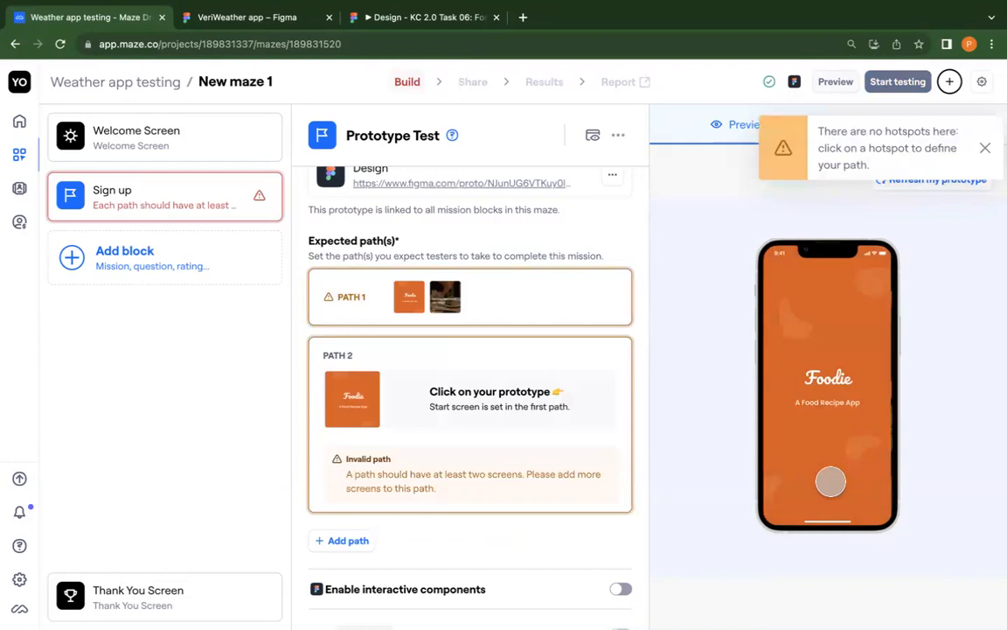
pyautogui.click(859, 499)
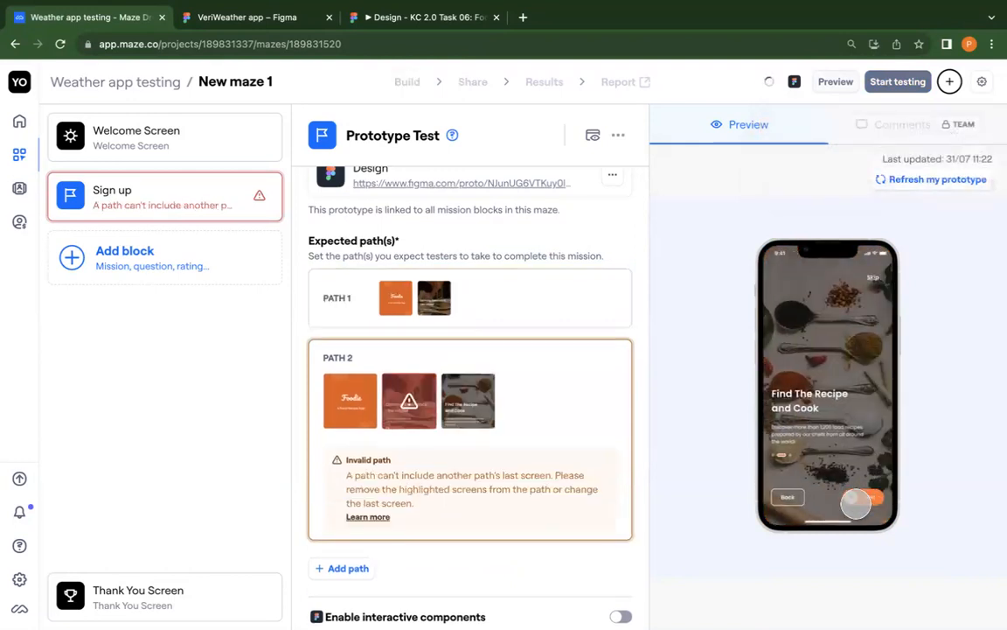
pyautogui.click(856, 498)
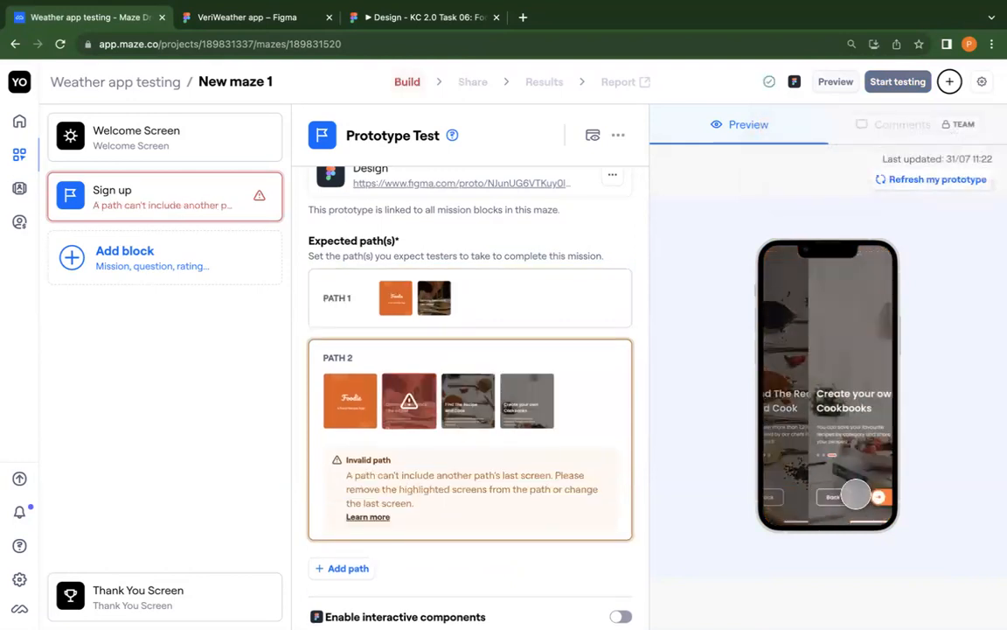
pyautogui.click(839, 497)
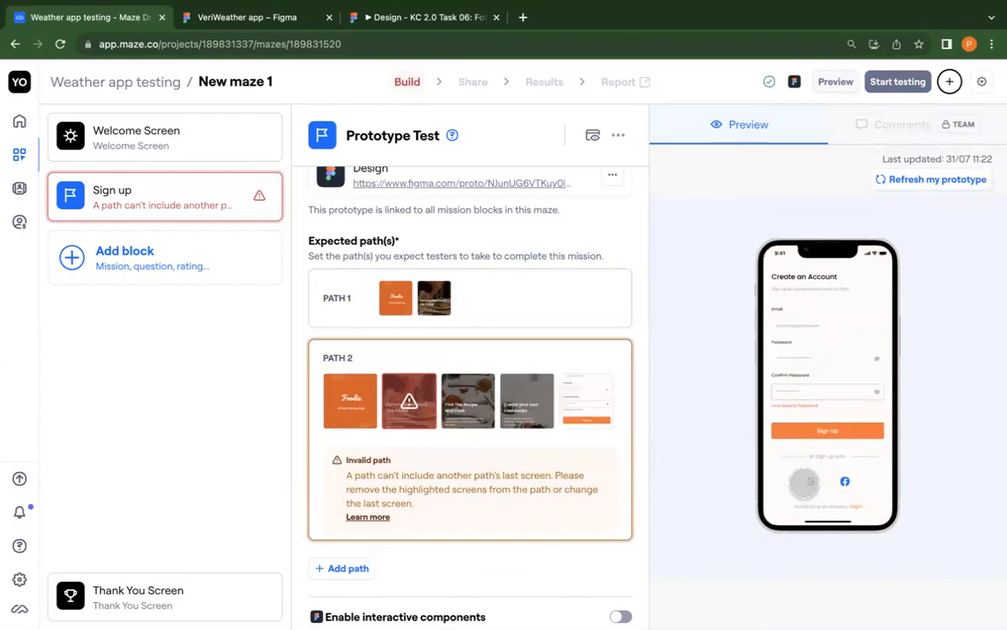
pyautogui.click(801, 479)
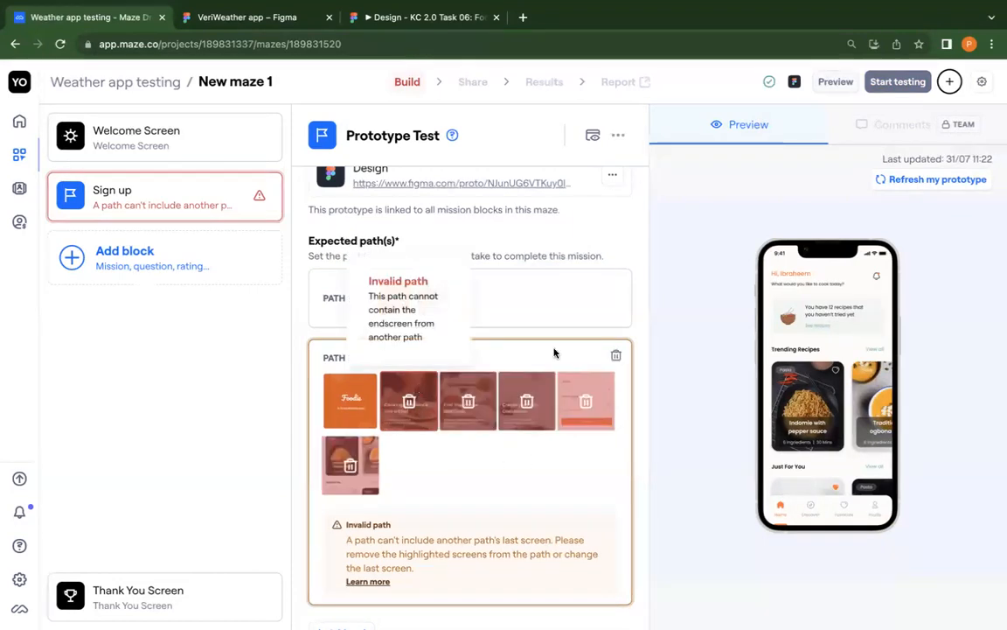
# Trim and delete Path 2, then launch a preview of the maze
pyautogui.click(408, 400)
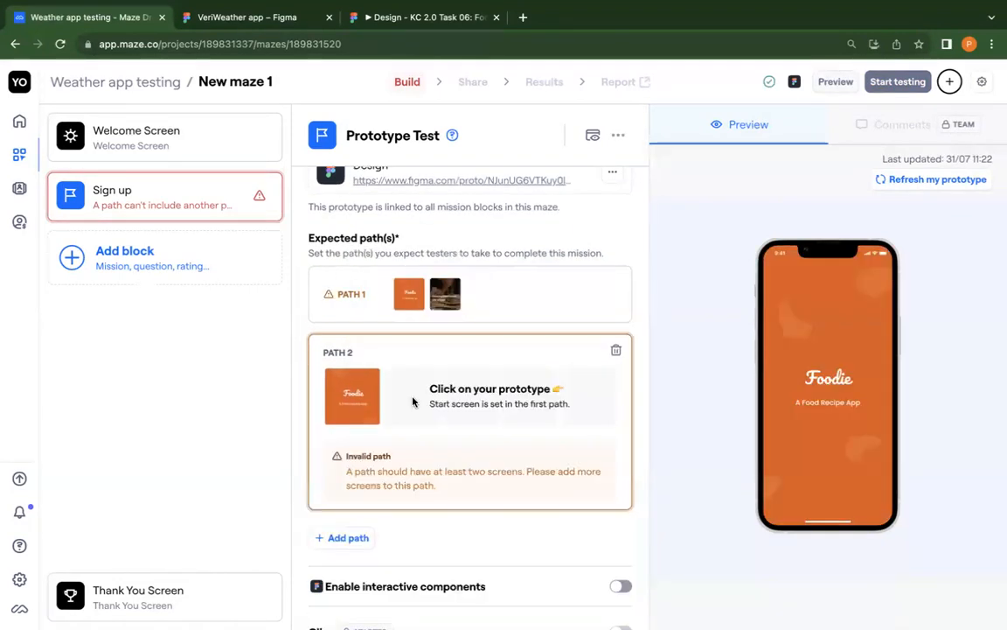
pyautogui.scroll(-2, 401, 308)
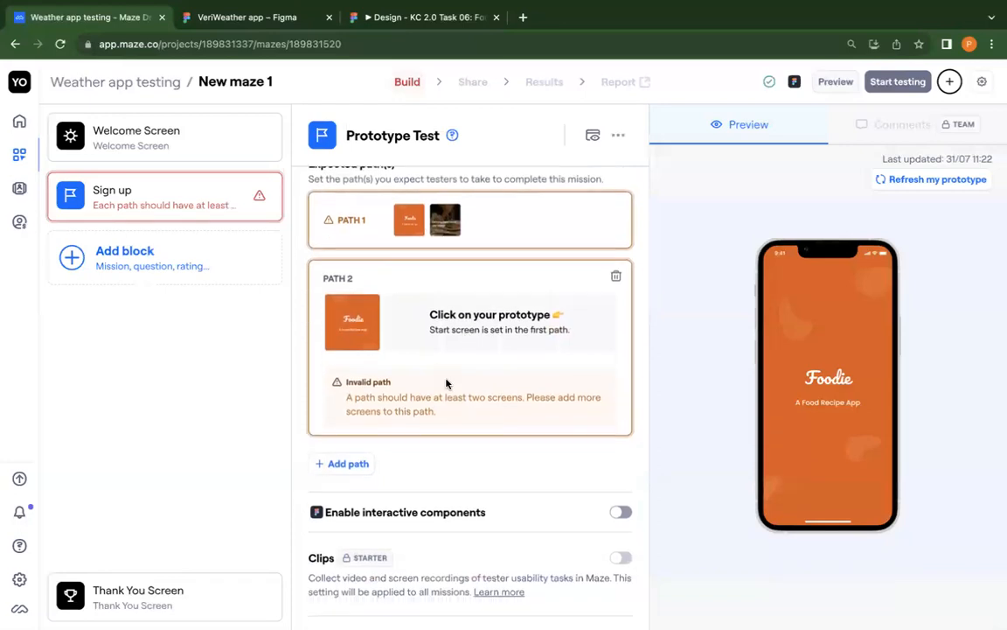
pyautogui.click(617, 268)
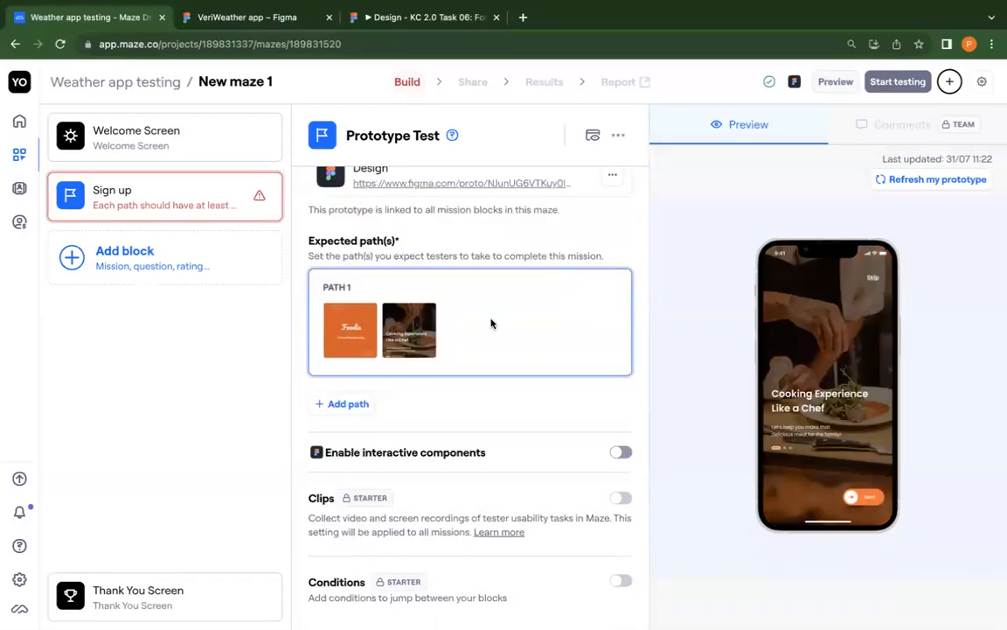
pyautogui.click(822, 83)
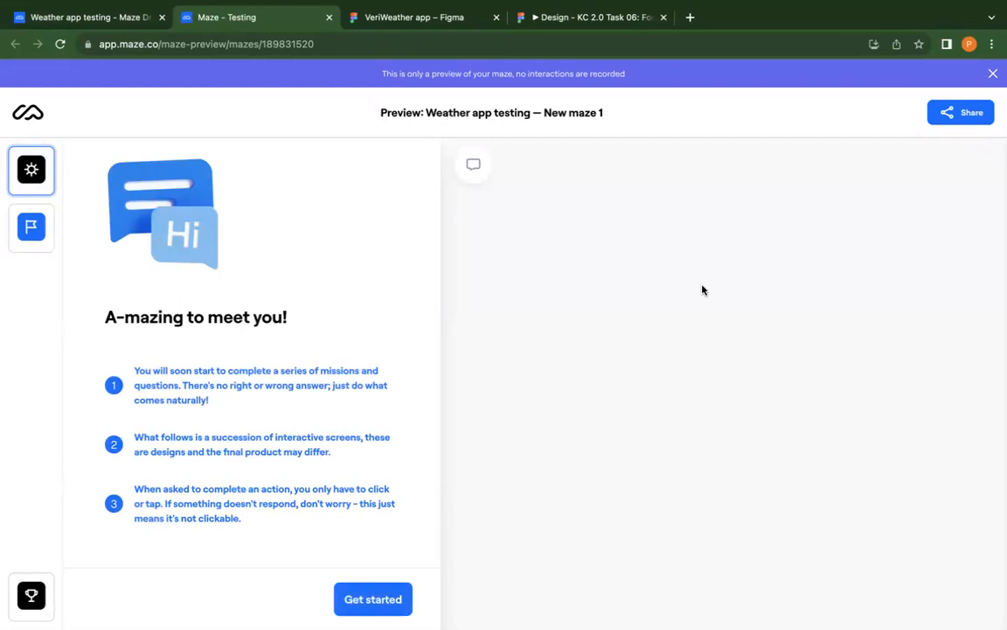
# Click Get started twice to begin the Sign up task, then return to the Weather app testing build tab
pyautogui.click(350, 598)
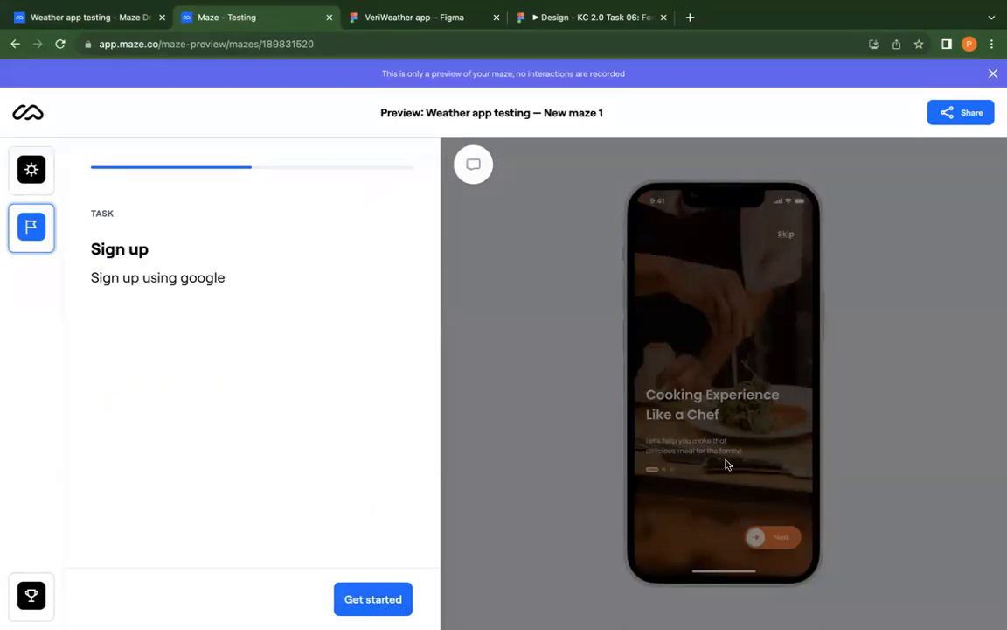
pyautogui.click(369, 600)
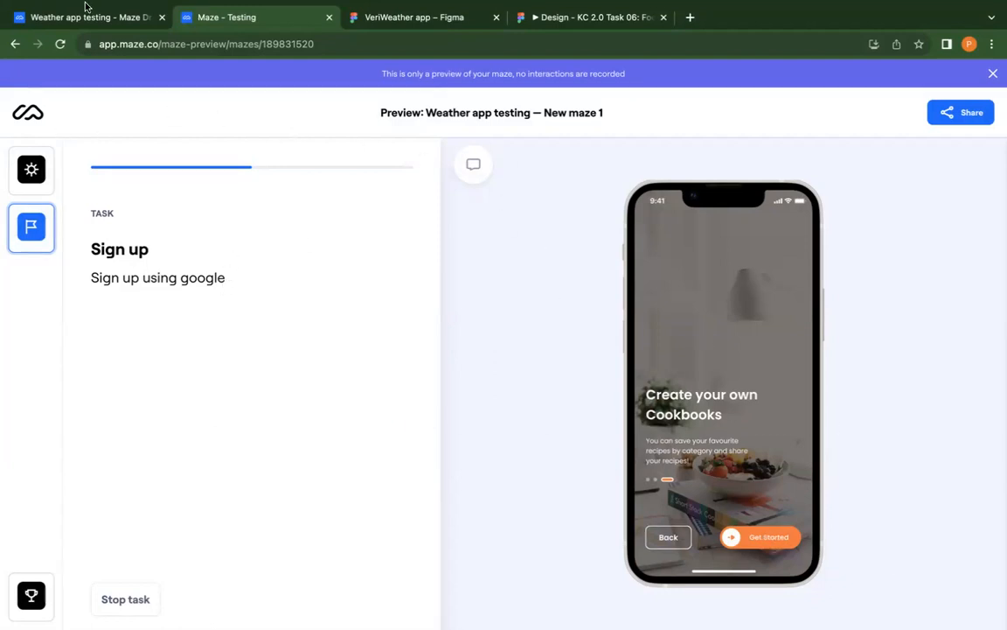
pyautogui.moveTo(85, 7)
pyautogui.click(96, 54)
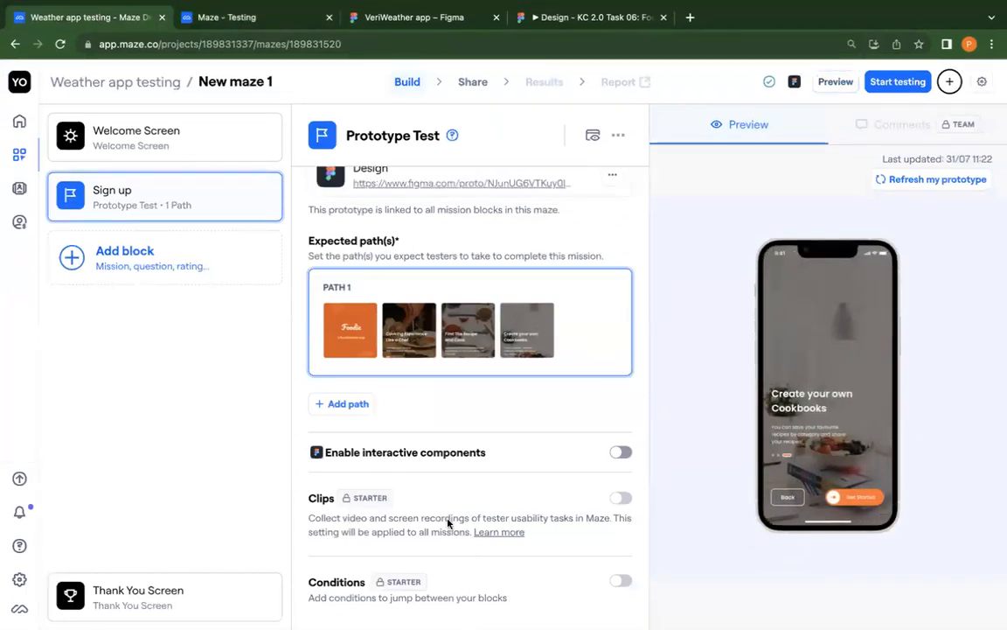
# Add a second path and step the prototype from Cooking Experience through onboarding to Create an Account
pyautogui.scroll(1, 364, 377)
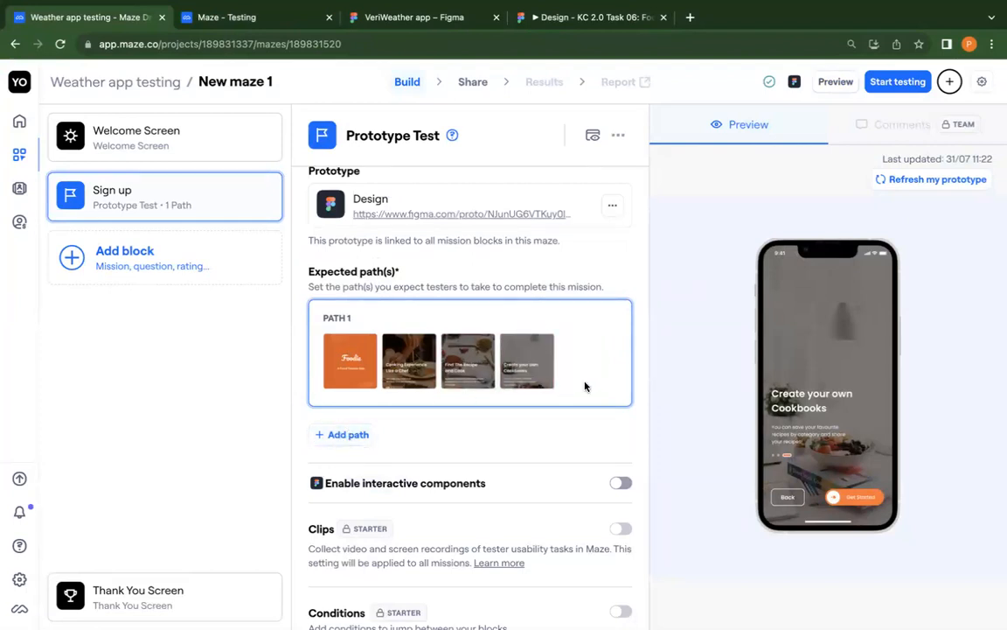
pyautogui.click(348, 436)
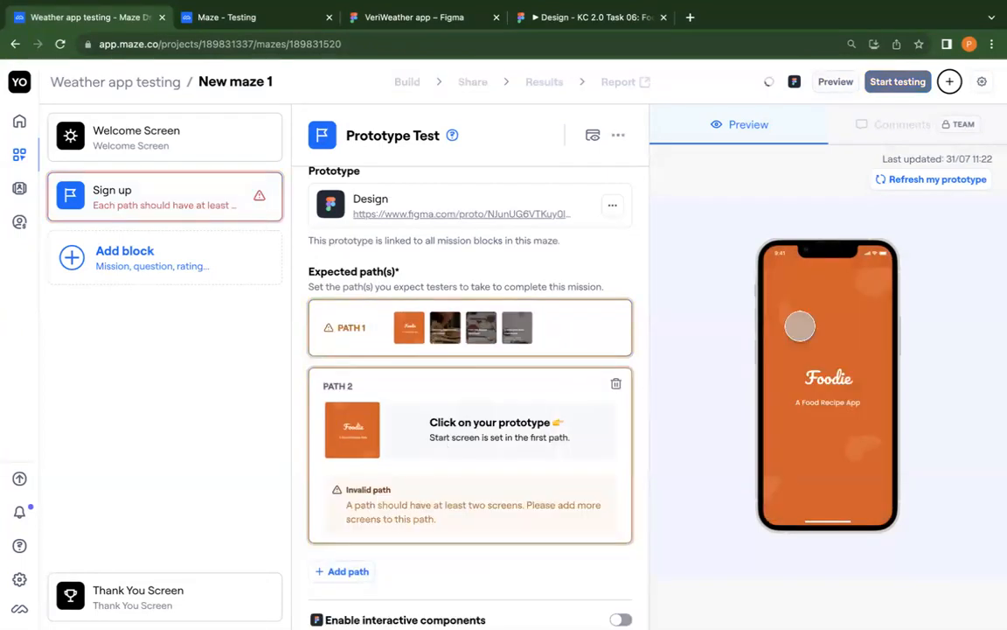
pyautogui.click(877, 385)
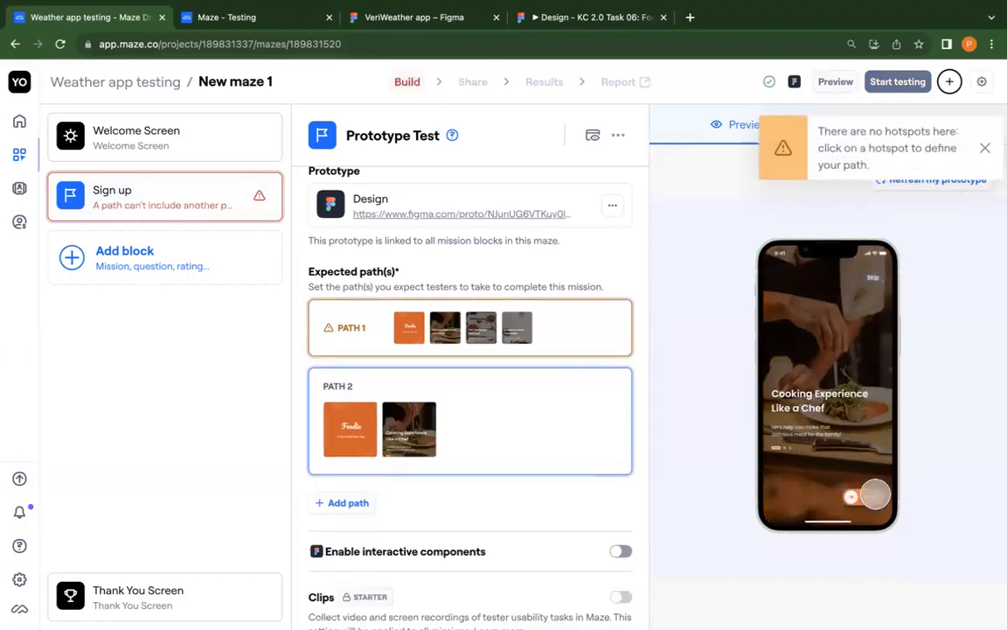
pyautogui.click(875, 495)
pyautogui.click(851, 496)
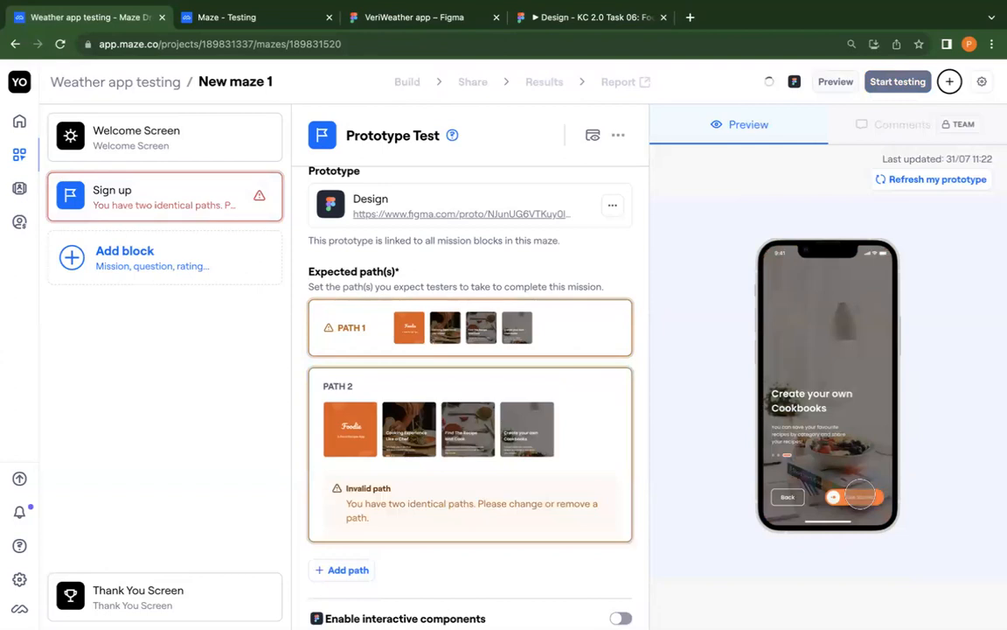
pyautogui.click(855, 496)
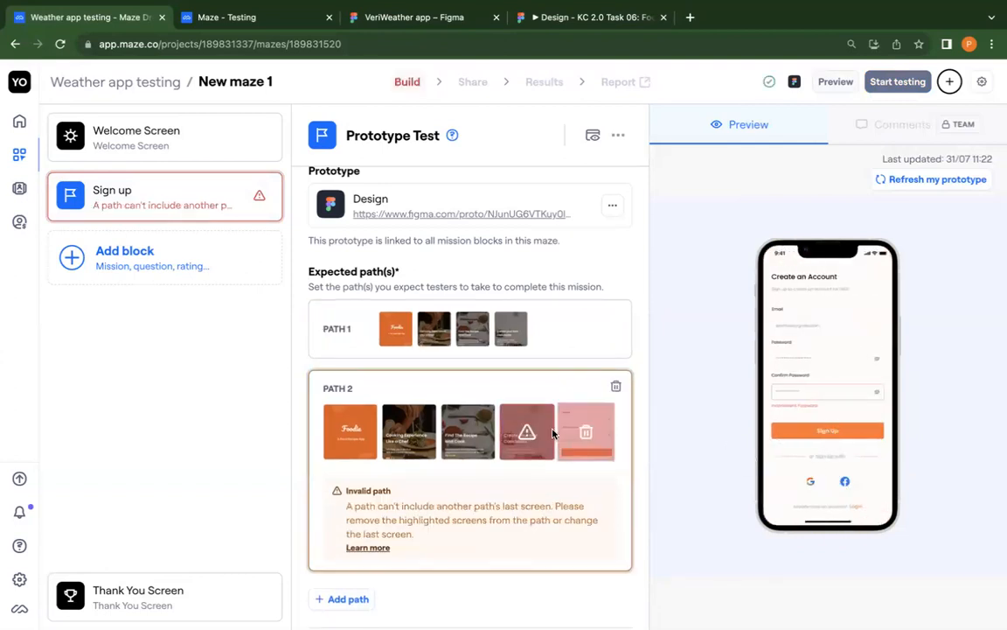
# Rework Path 2's screens with Cookbooks and Create an Account, then delete the whole path
pyautogui.click(524, 433)
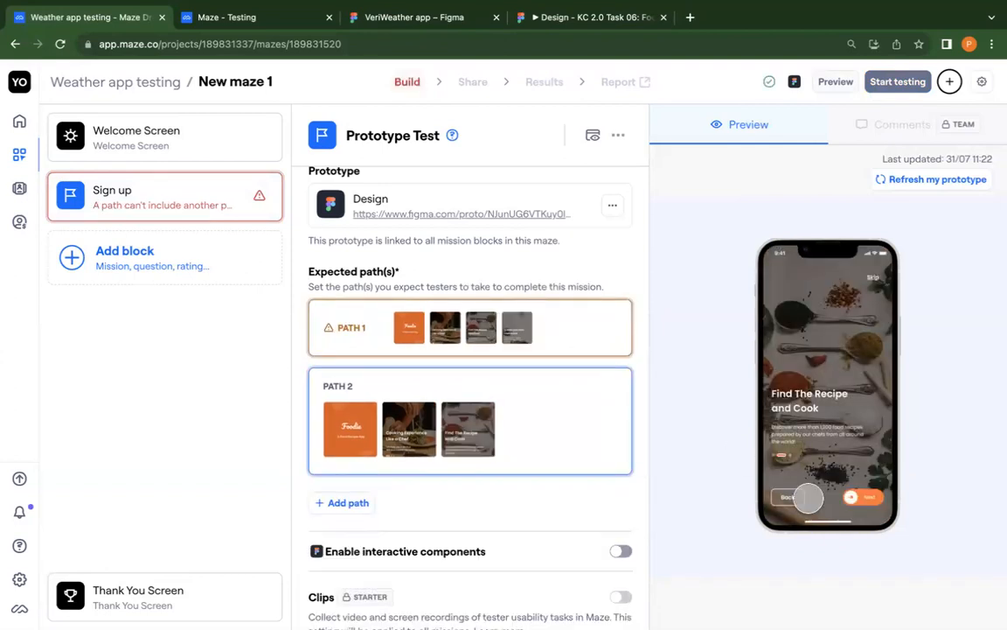
pyautogui.click(858, 498)
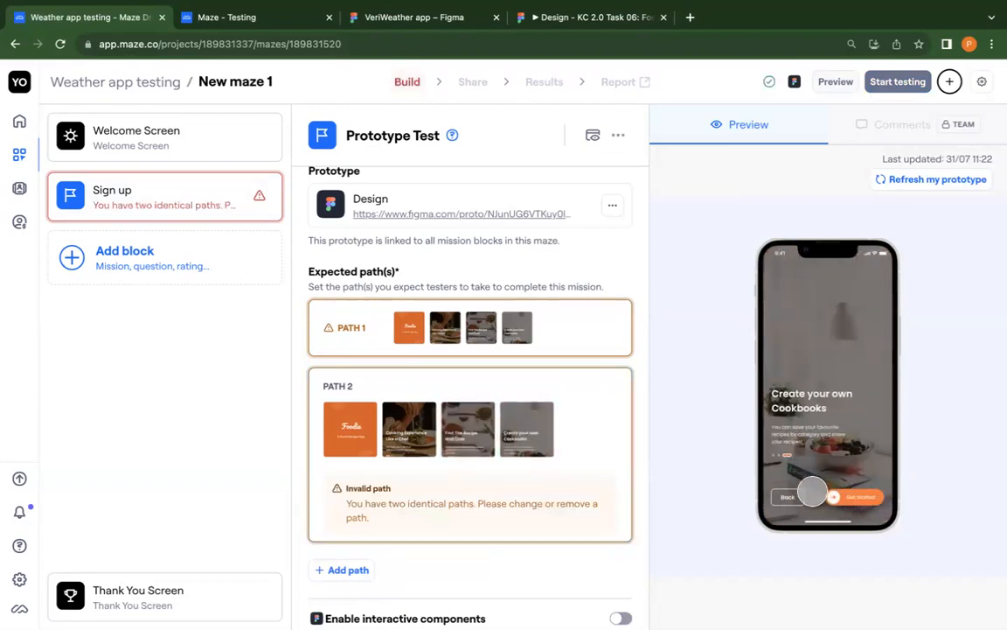
pyautogui.click(847, 496)
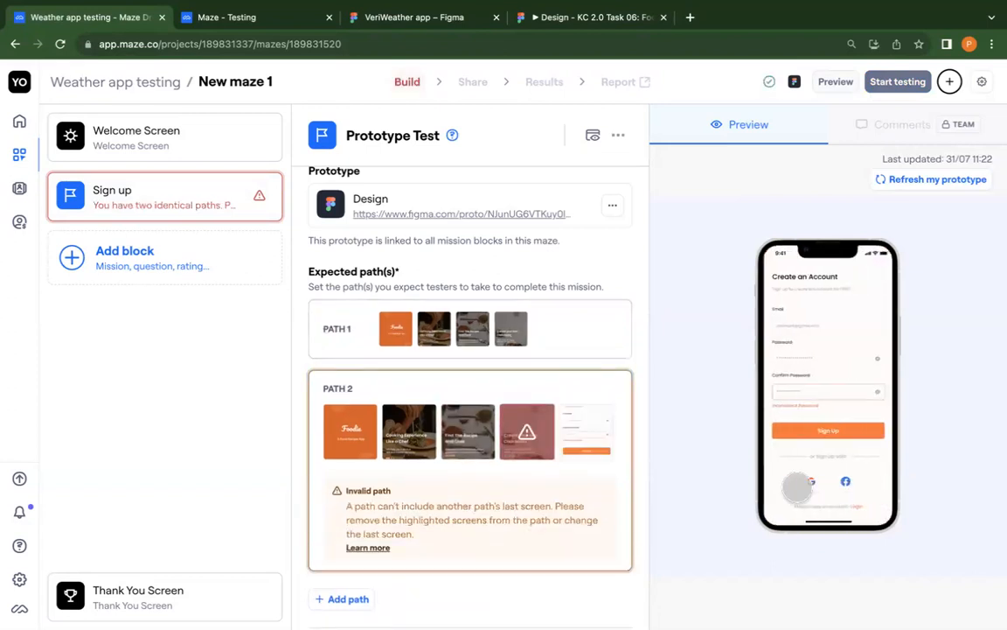
pyautogui.click(353, 432)
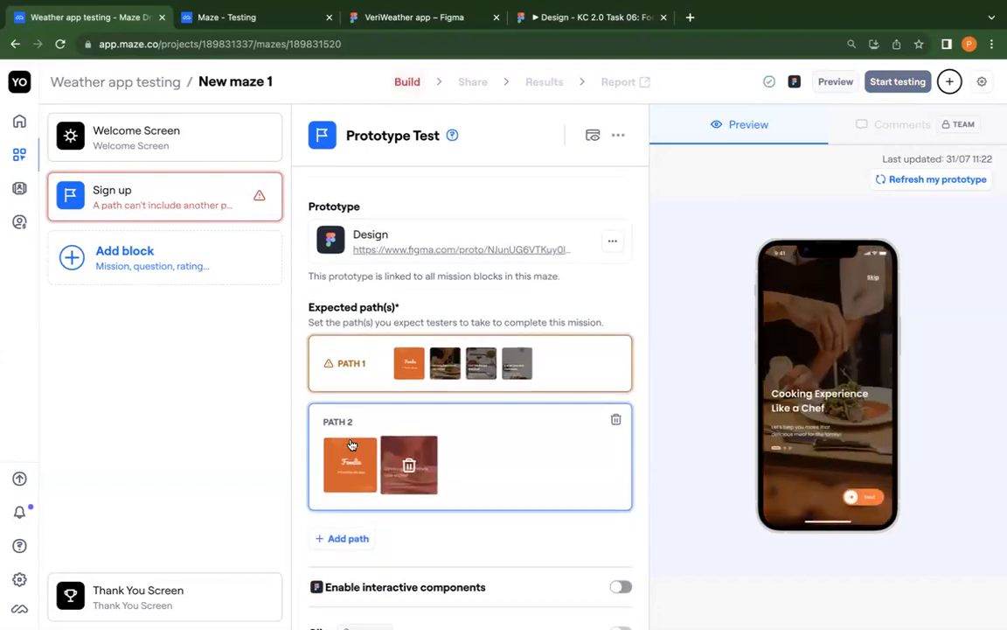
pyautogui.scroll(3, 352, 445)
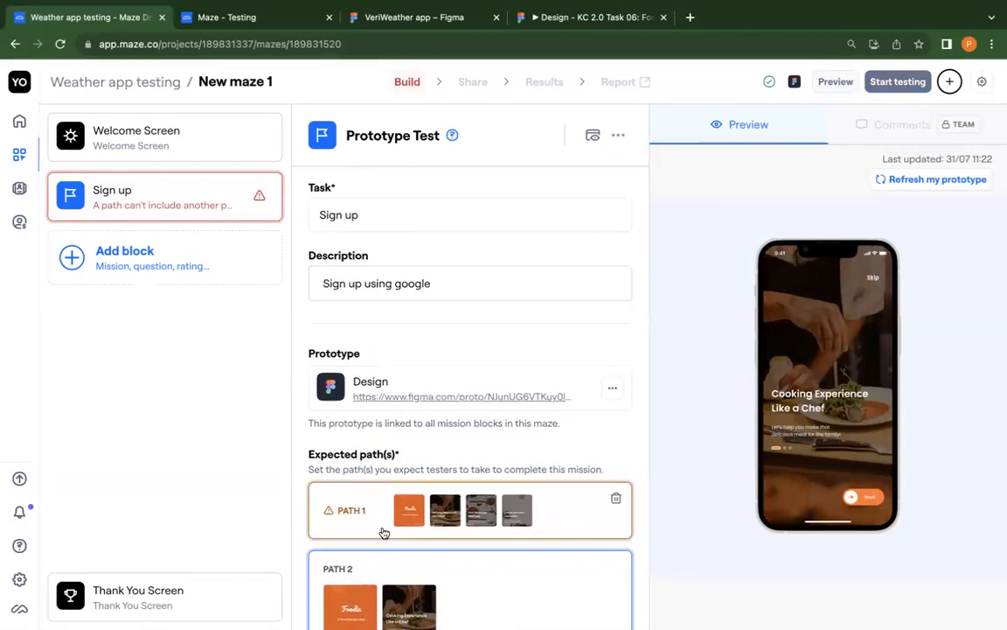
pyautogui.scroll(-4, 382, 529)
pyautogui.click(408, 404)
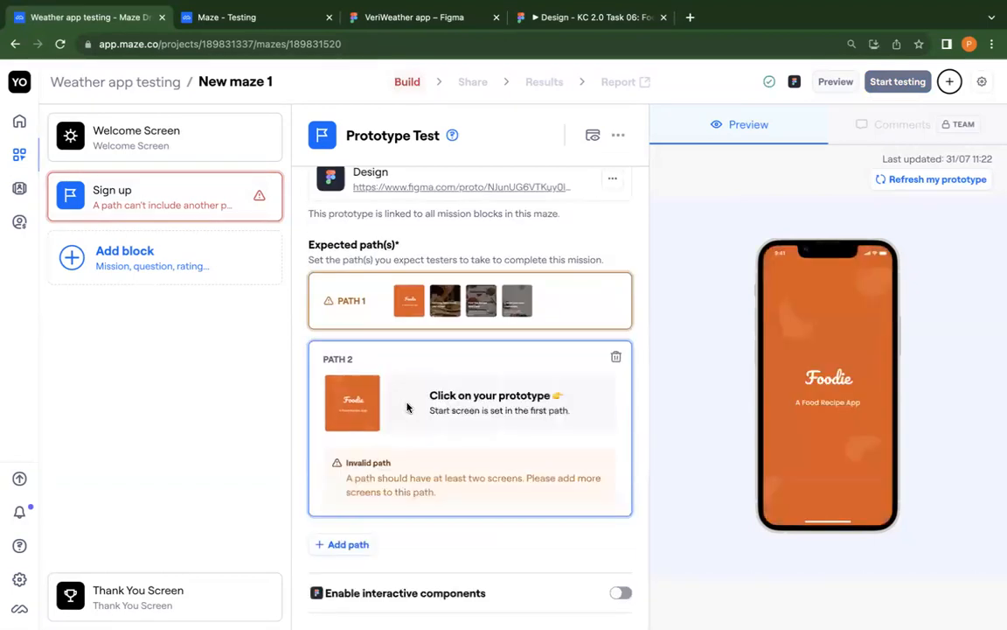
pyautogui.click(616, 356)
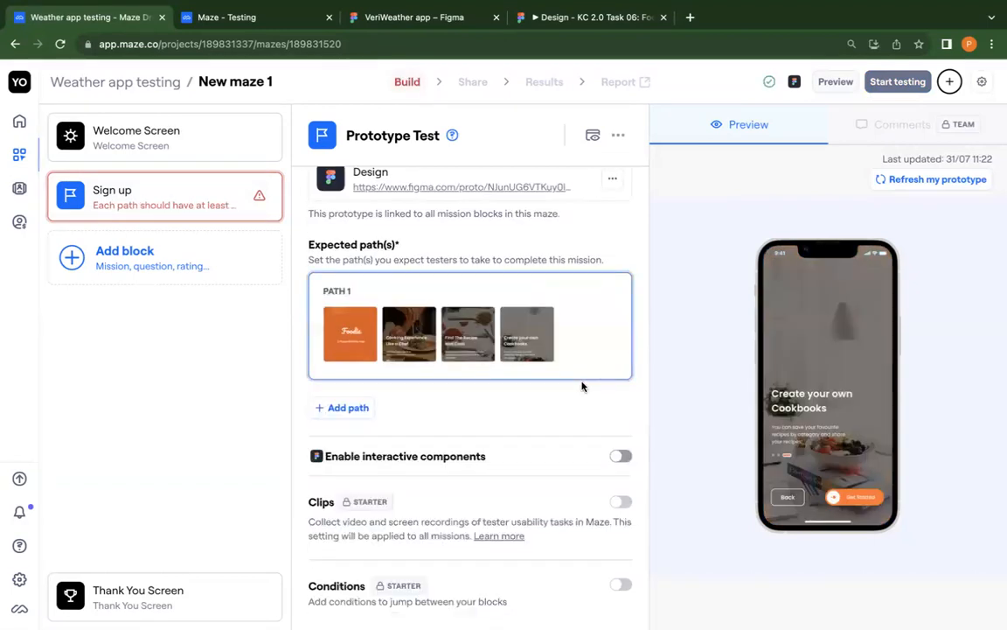
# Add a new expected path and open, then close, the mission block's options
pyautogui.click(346, 409)
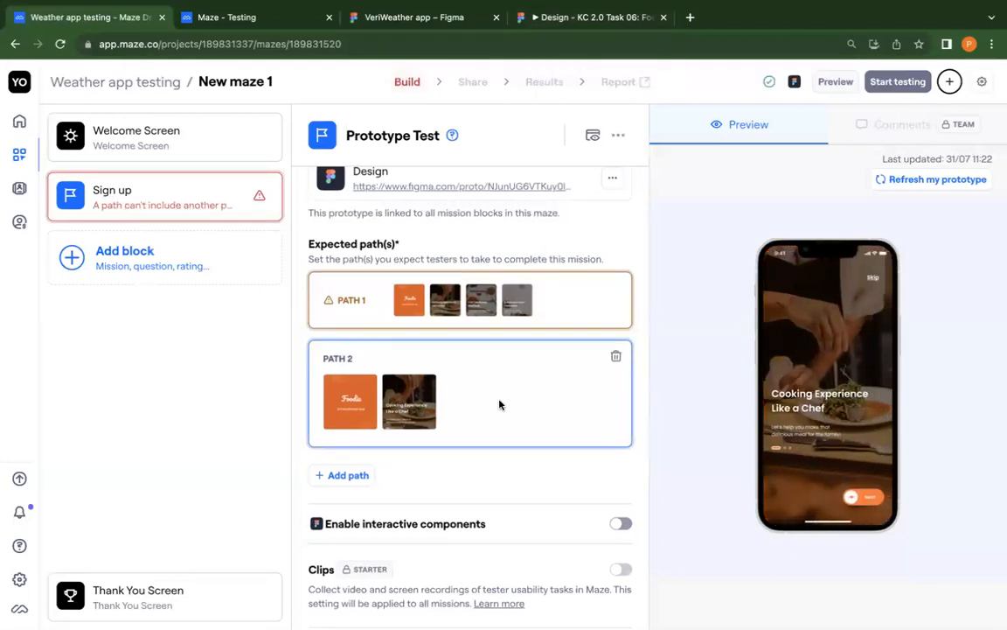
pyautogui.scroll(-2, 480, 452)
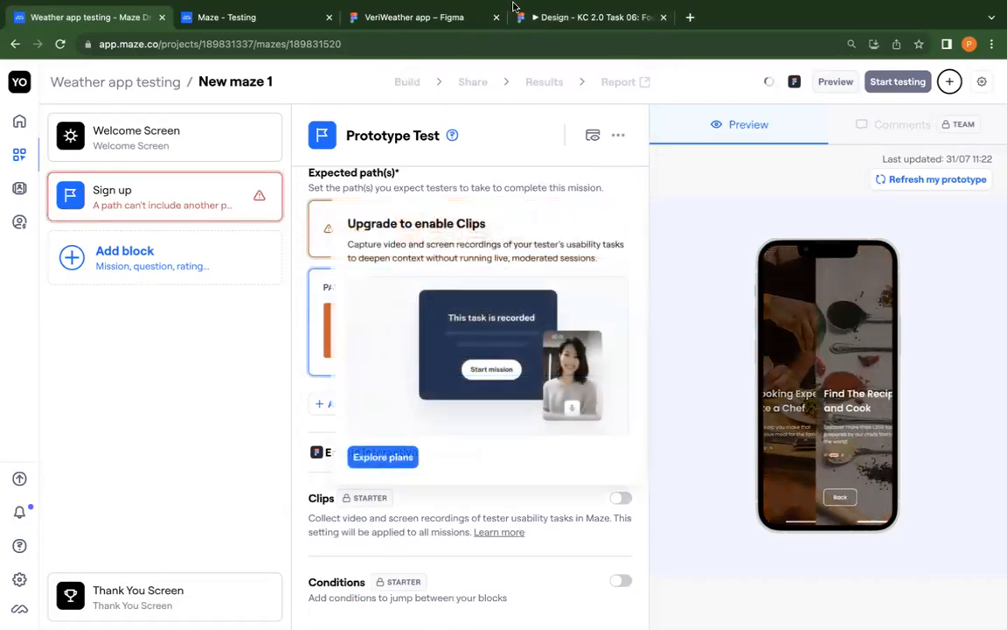
pyautogui.click(616, 134)
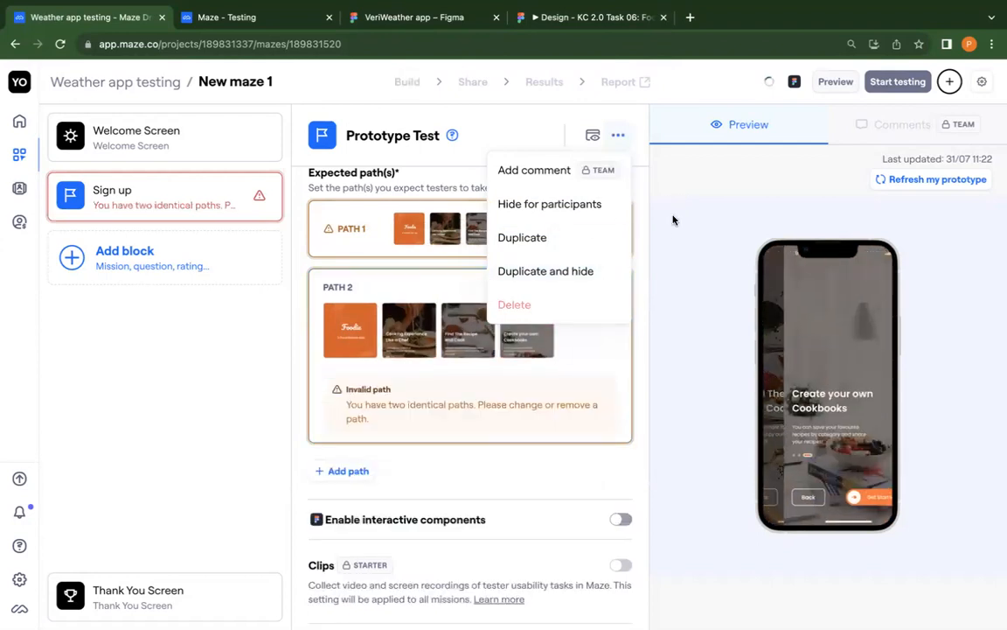
pyautogui.click(254, 340)
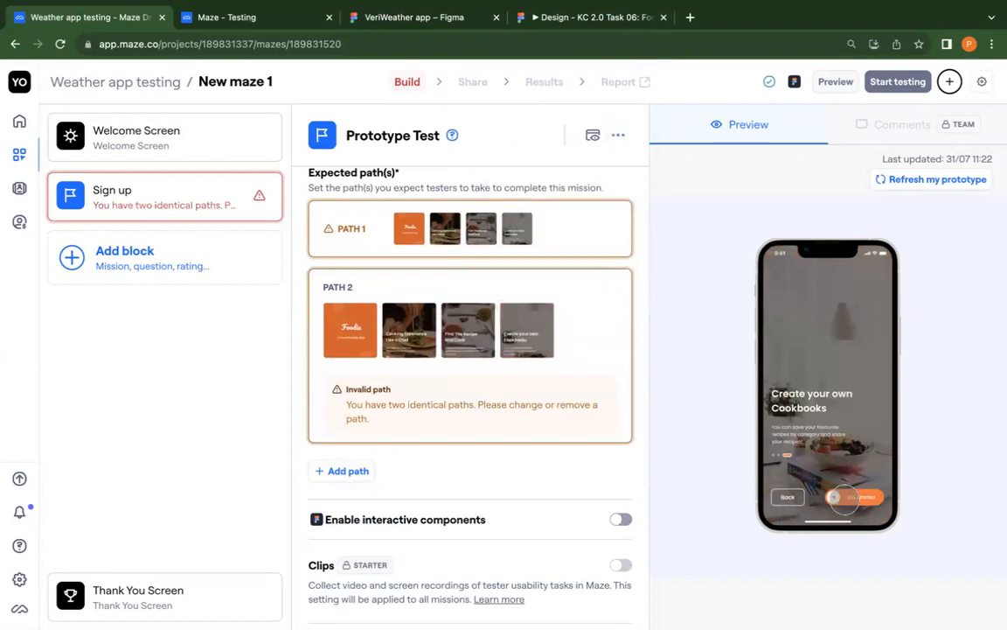
# Add Create an Account and home screens to Path 2, then trim it back to the Foodie screen
pyautogui.click(839, 495)
pyautogui.click(812, 479)
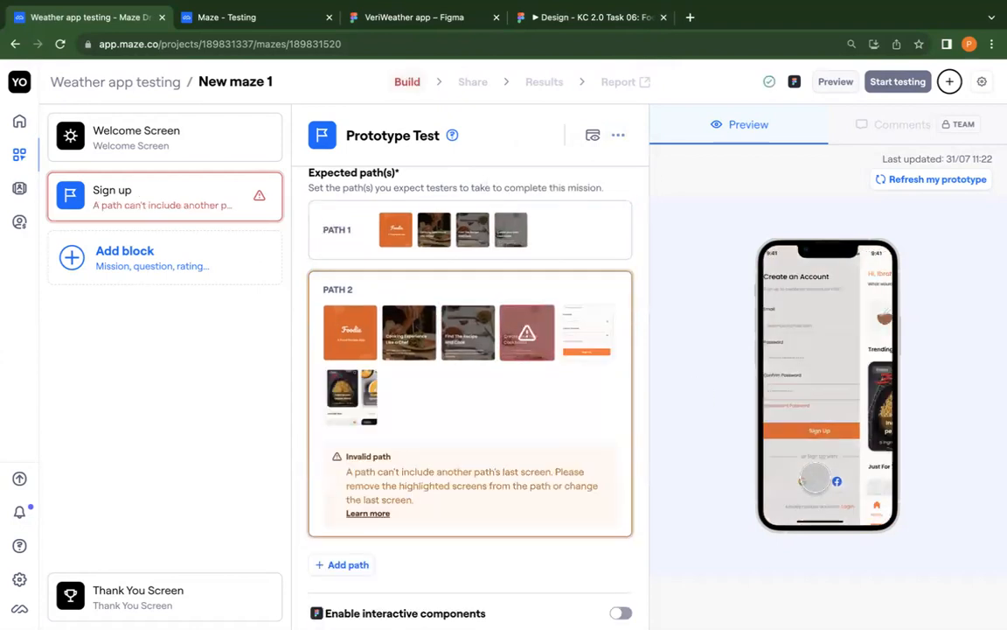
pyautogui.click(527, 336)
pyautogui.click(468, 332)
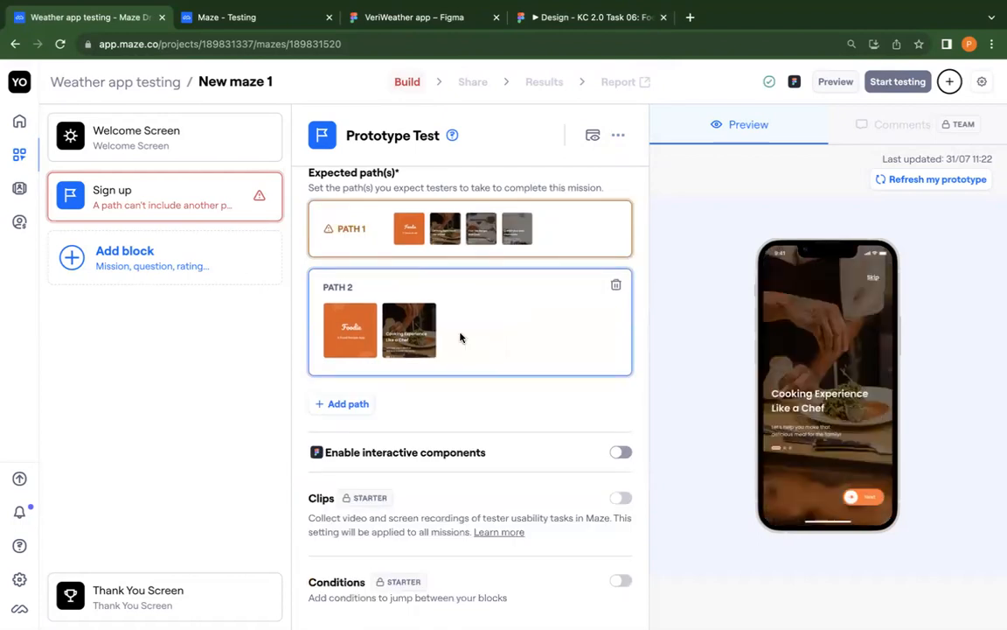
pyautogui.click(409, 331)
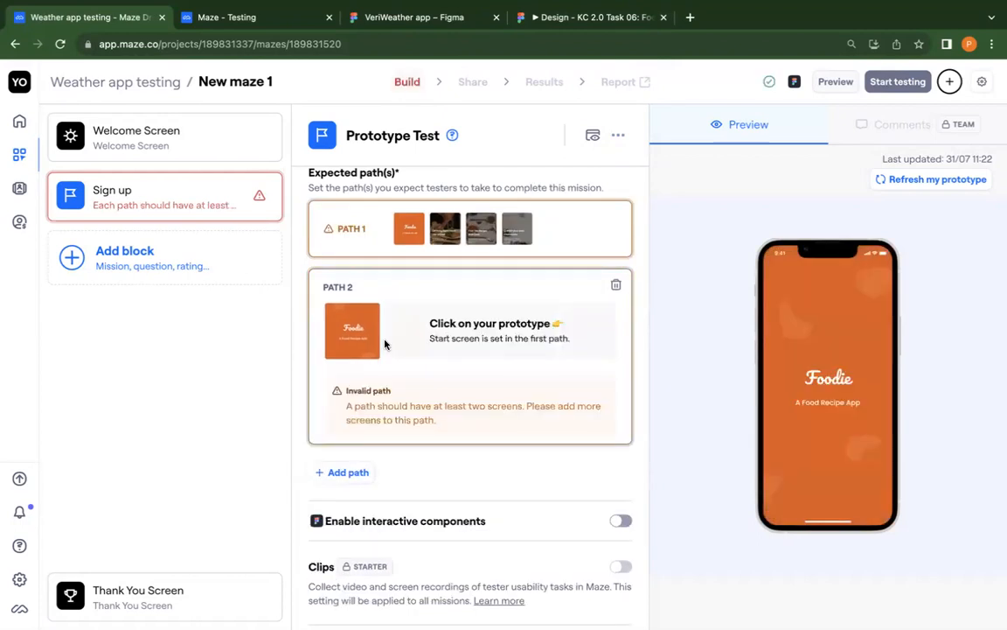
# Replace Path 2 with one running through onboarding, sign-up, a recipe card and Explore
pyautogui.click(615, 286)
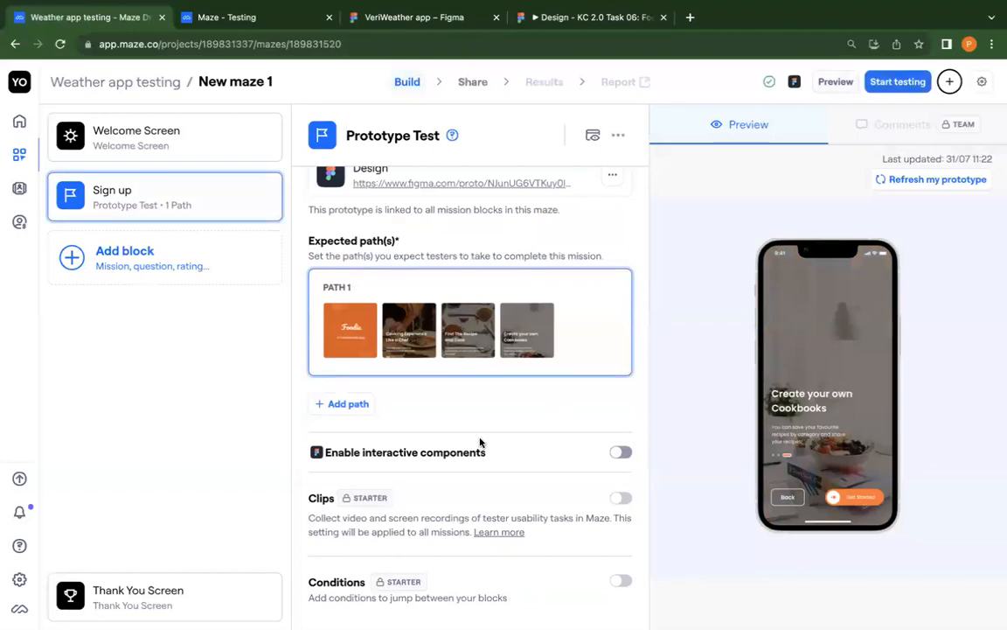
pyautogui.click(347, 405)
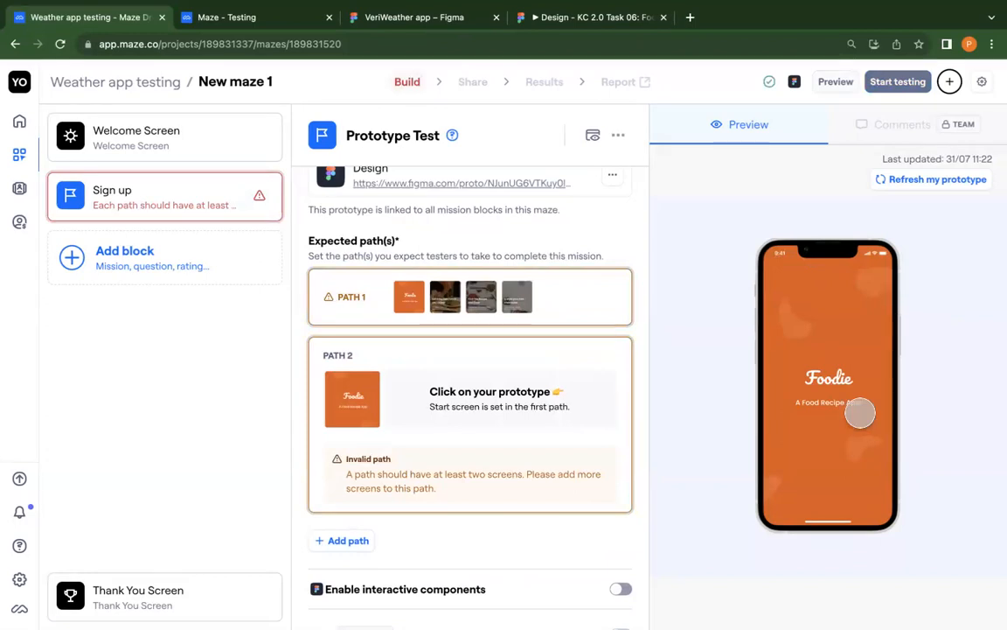
pyautogui.click(882, 341)
pyautogui.click(862, 495)
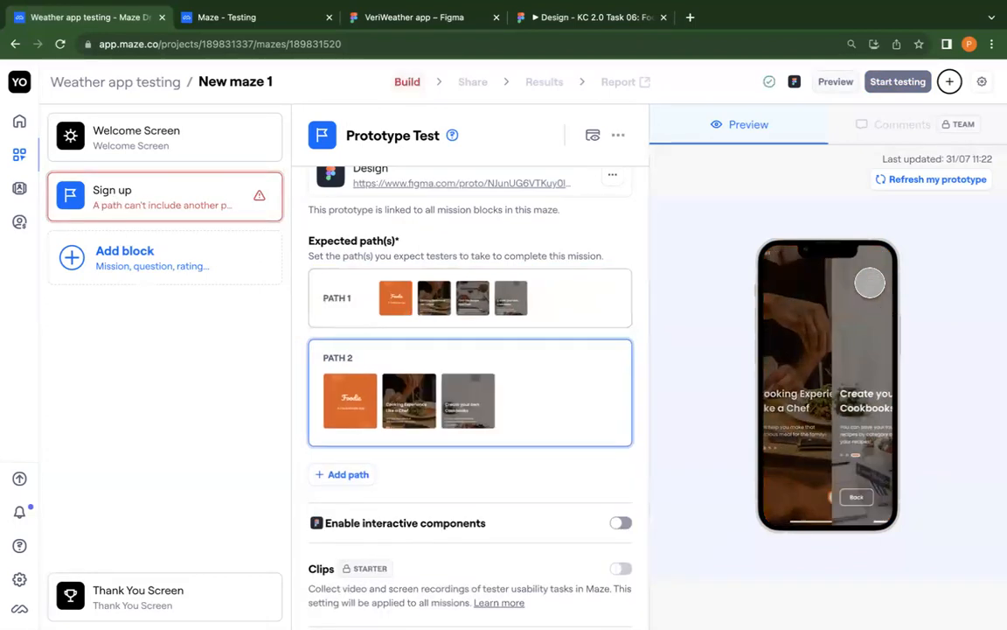
pyautogui.click(861, 493)
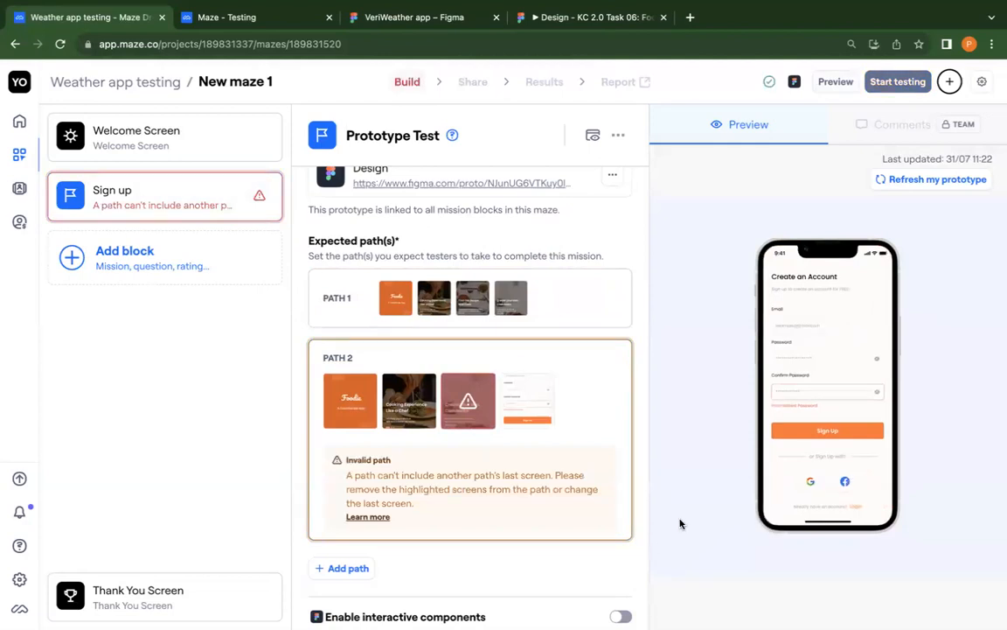
pyautogui.click(836, 430)
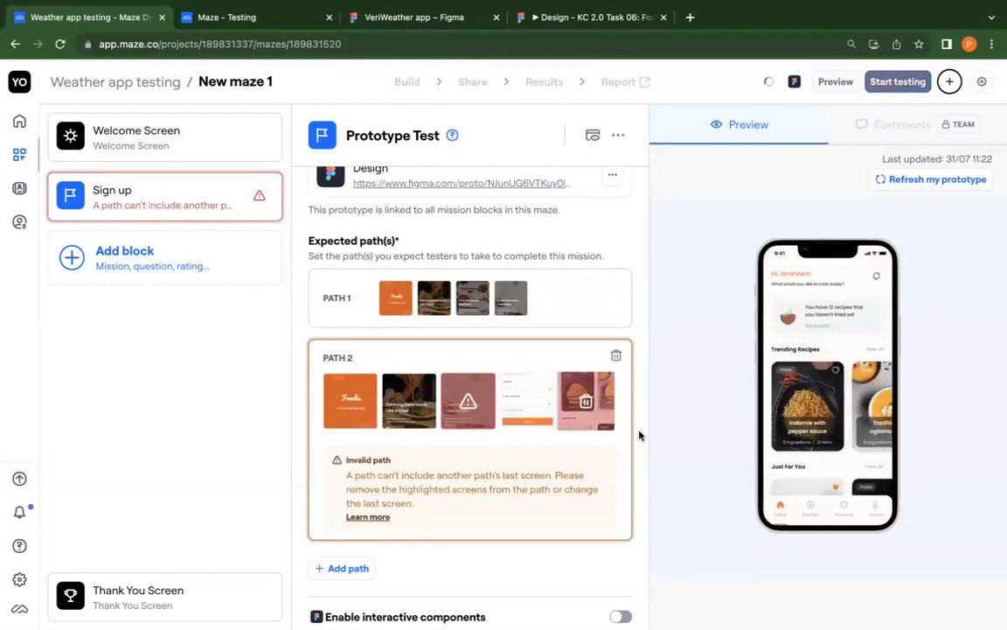
pyautogui.click(814, 415)
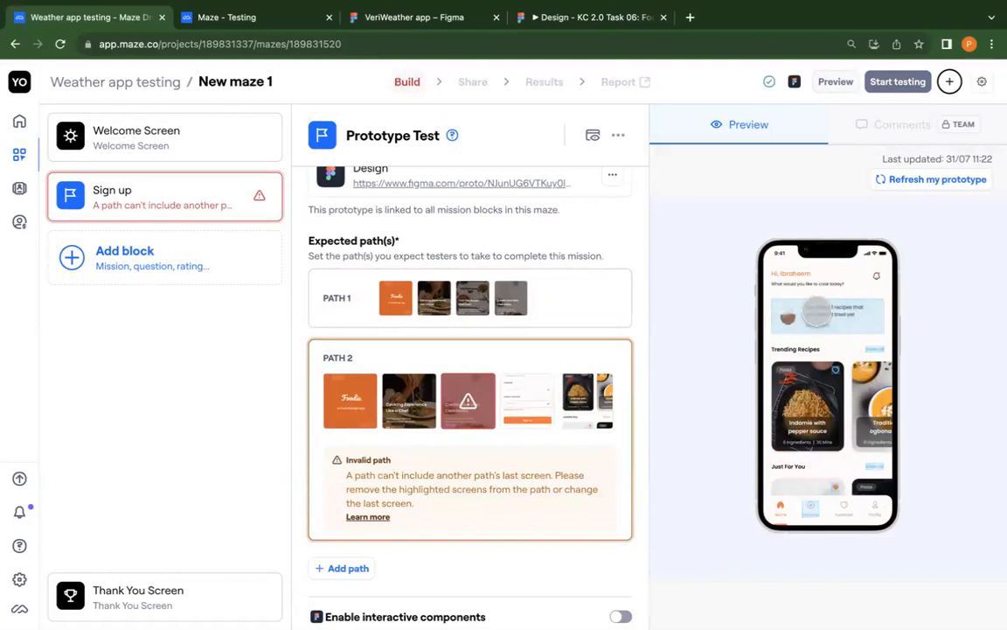
pyautogui.click(855, 314)
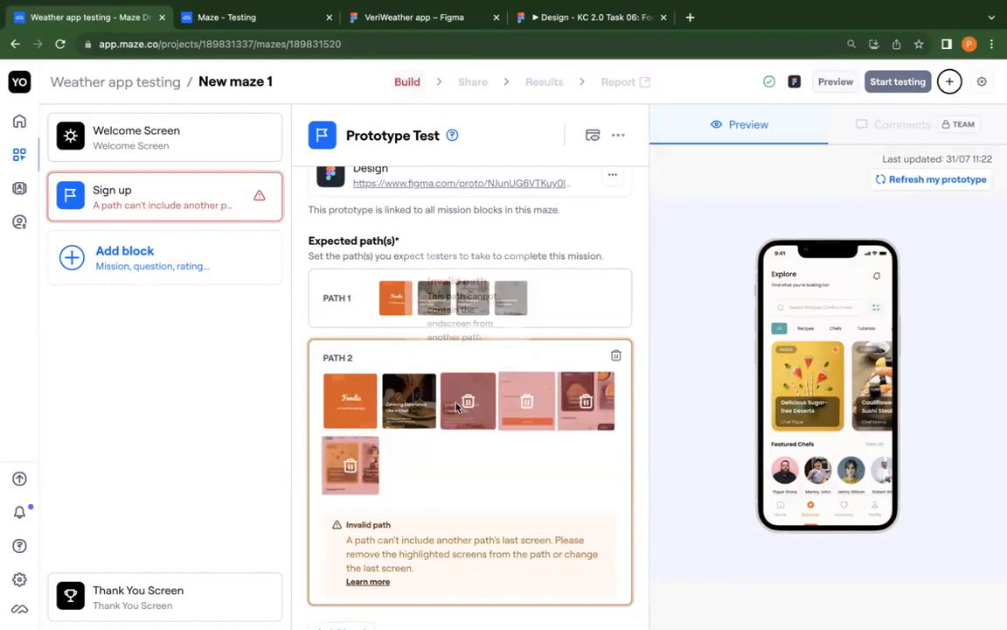
# Rebuild Path 2 from Foodie to Explore, then trim it to Foodie and Cooking Experience
pyautogui.click(410, 401)
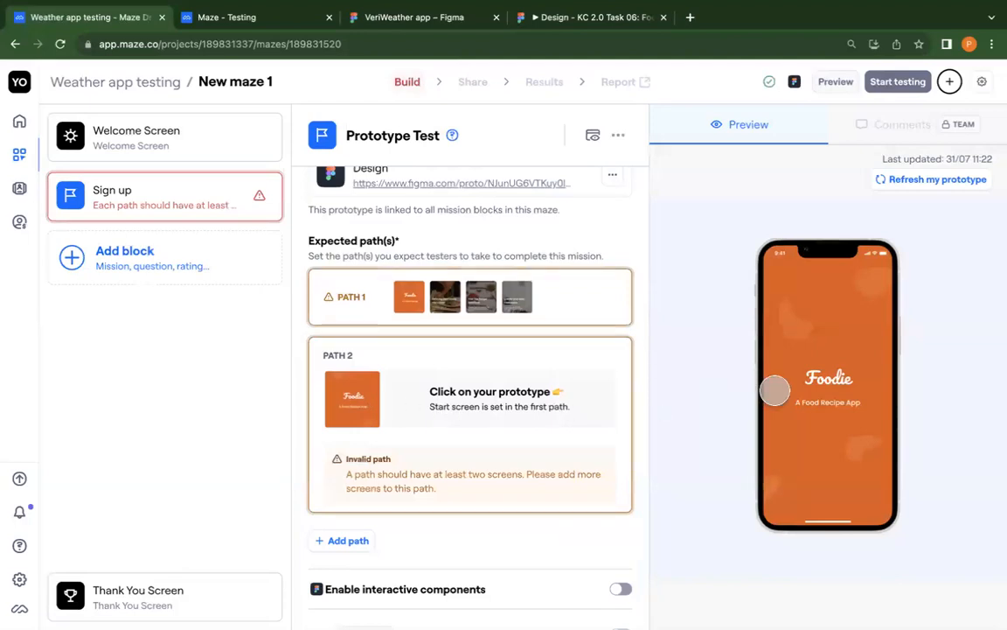
pyautogui.click(841, 392)
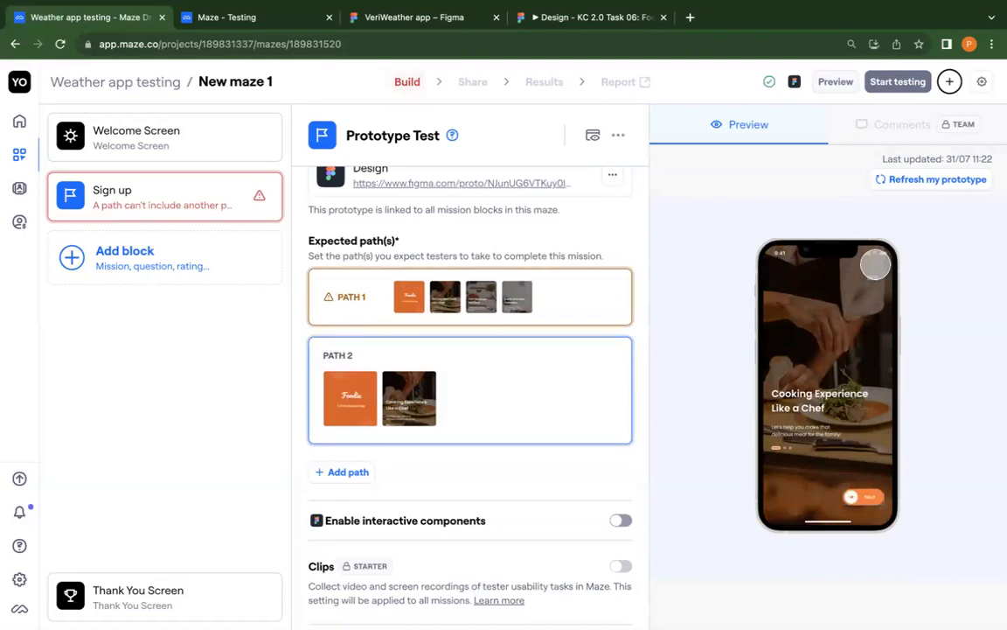
pyautogui.click(875, 289)
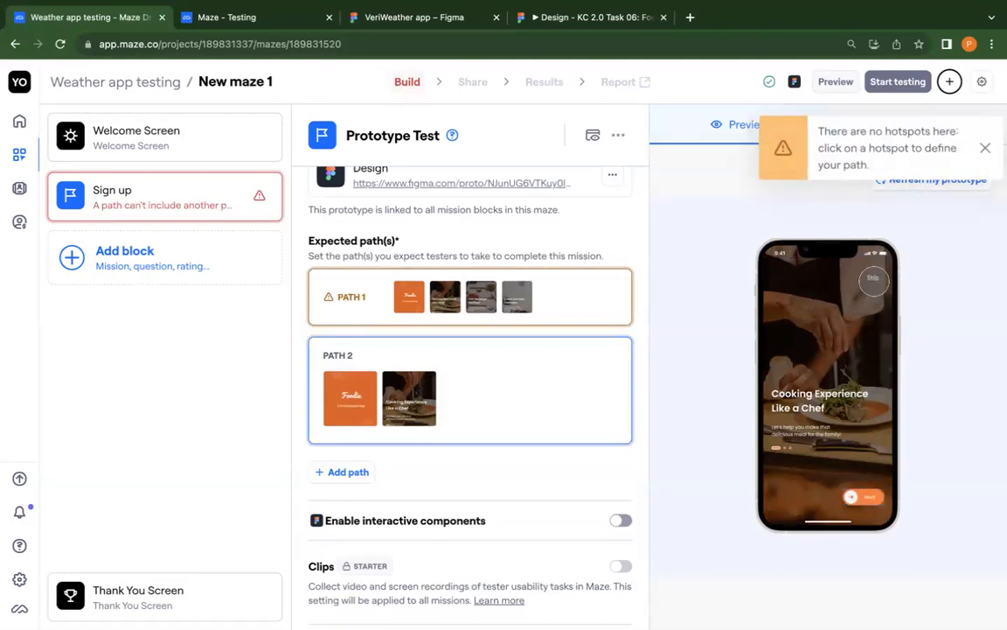
pyautogui.click(862, 497)
pyautogui.click(859, 499)
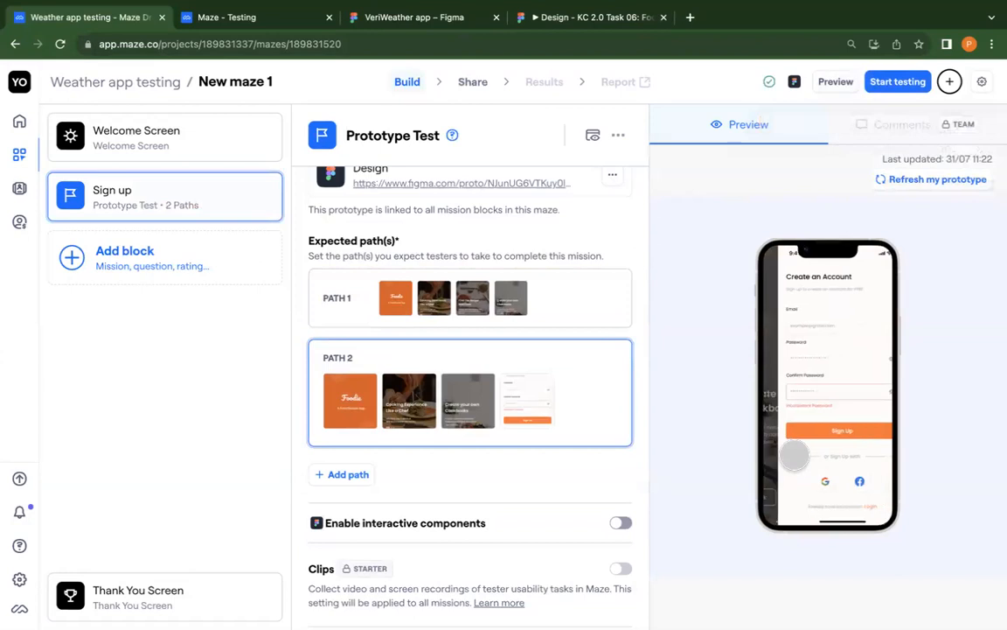
pyautogui.click(803, 427)
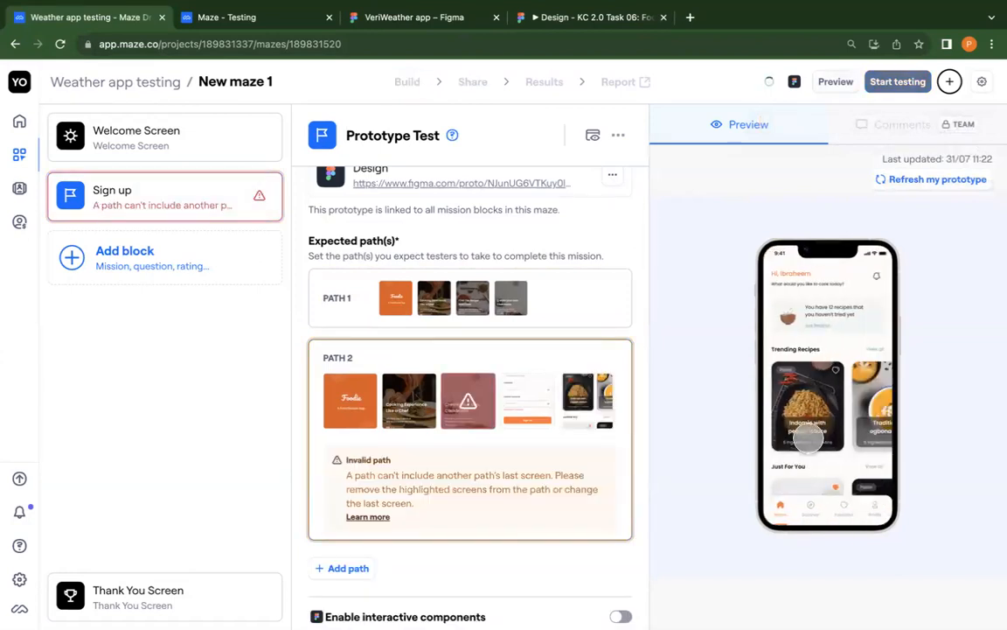
pyautogui.click(827, 304)
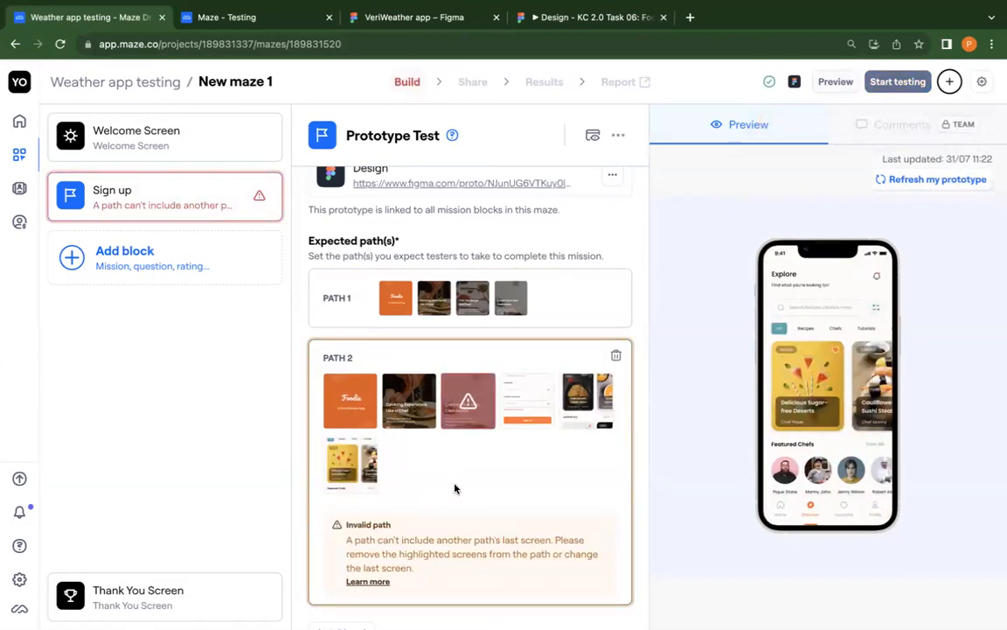
pyautogui.scroll(-1, 427, 458)
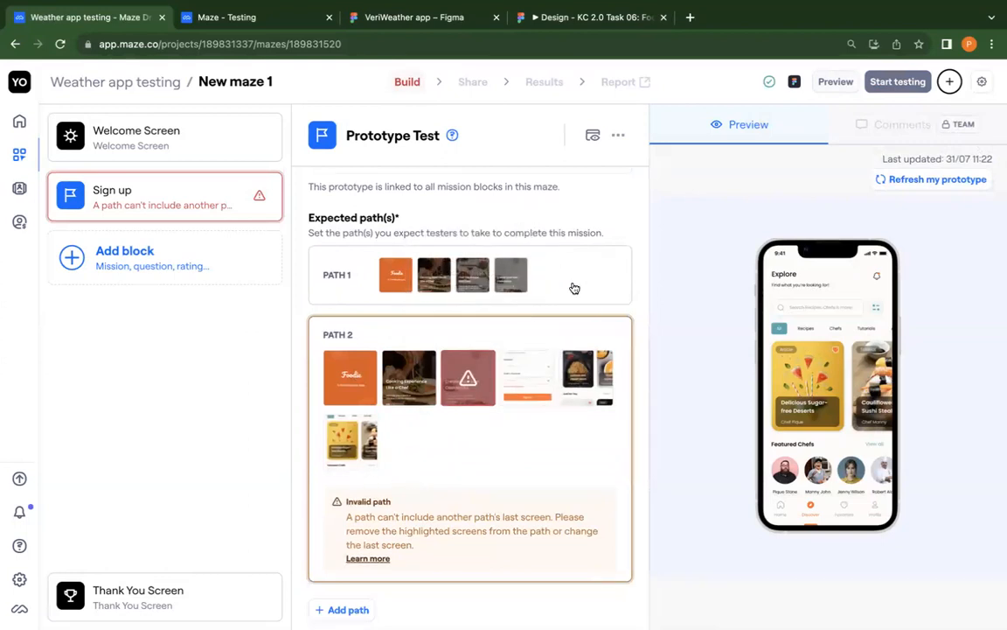
pyautogui.click(479, 381)
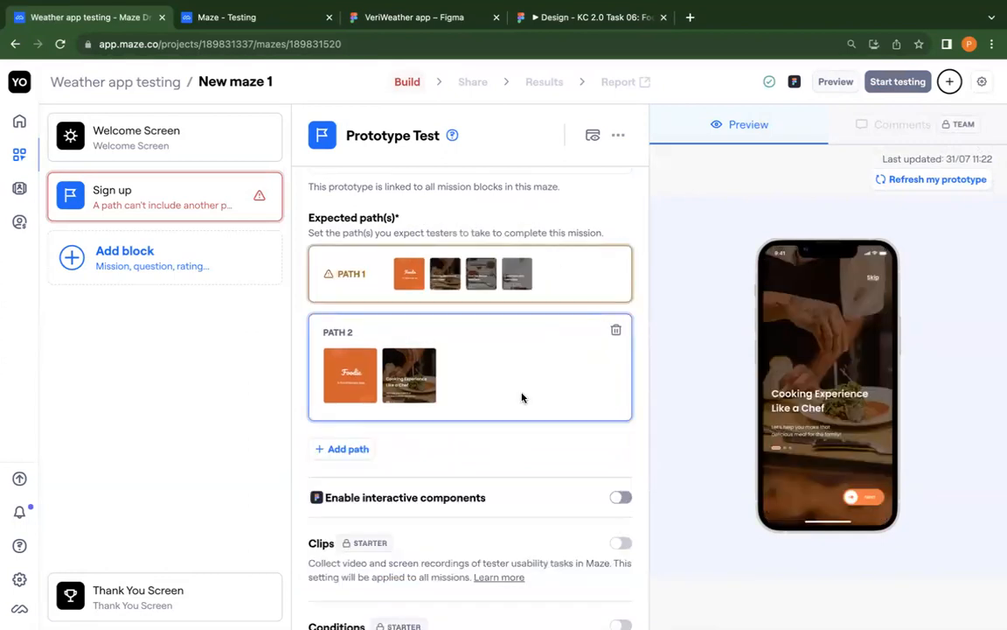
# Delete the second expected path, then add an Open Question block after Sign up
pyautogui.click(615, 330)
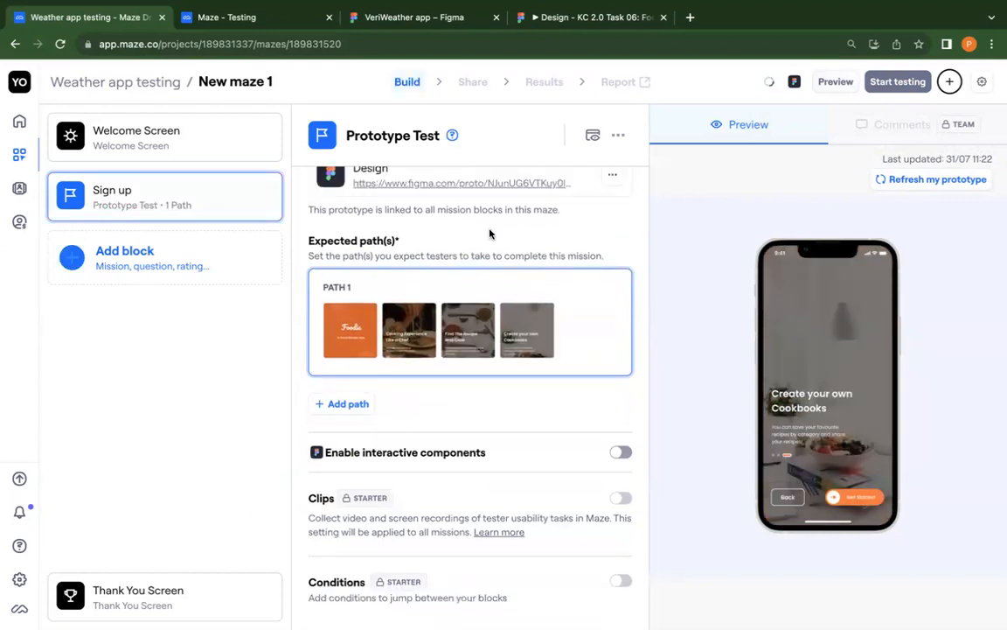
pyautogui.click(157, 256)
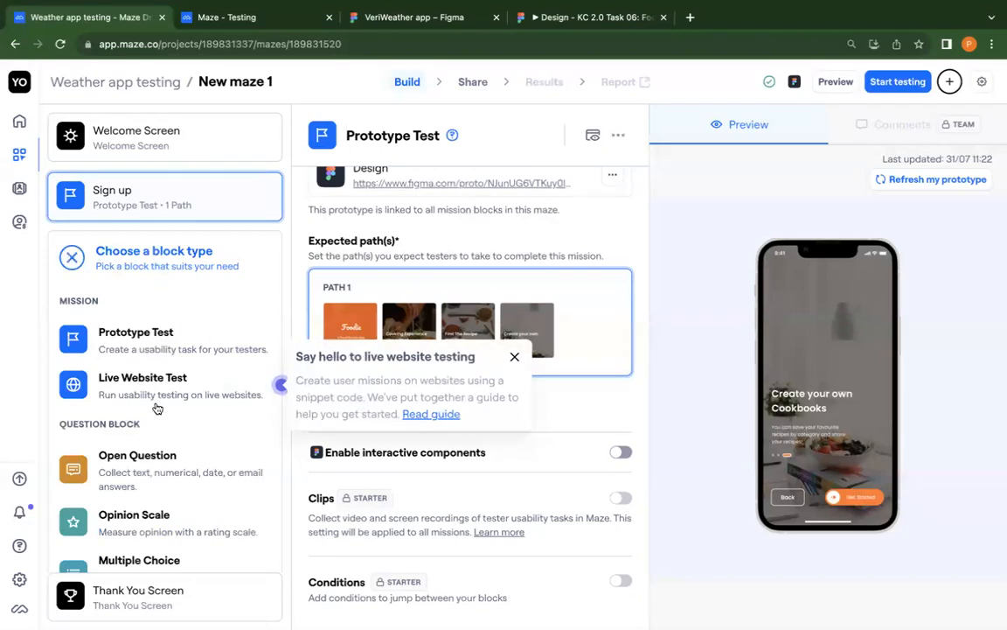
pyautogui.scroll(-3, 179, 517)
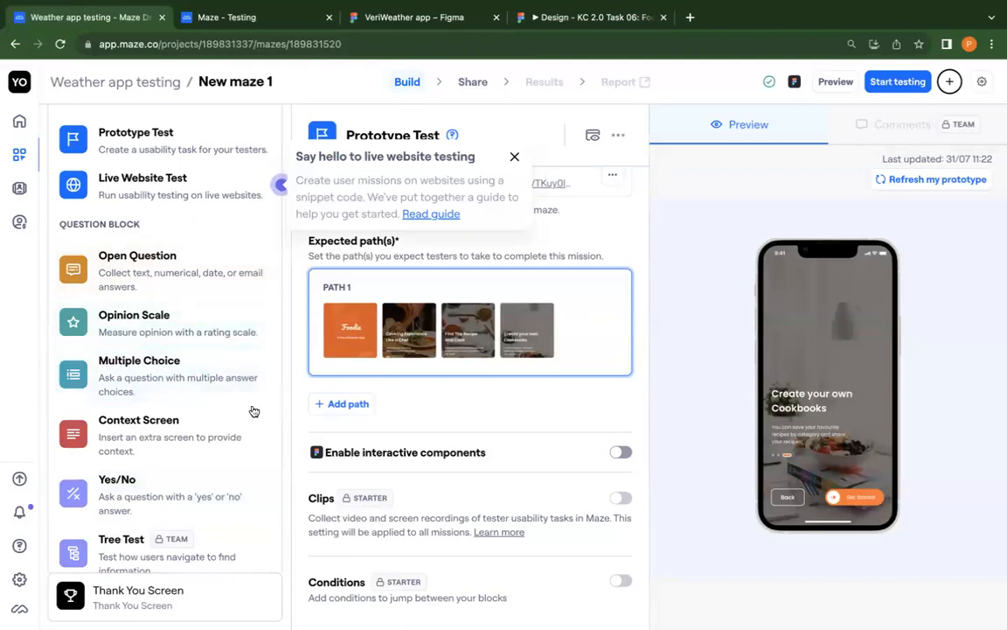
pyautogui.click(188, 265)
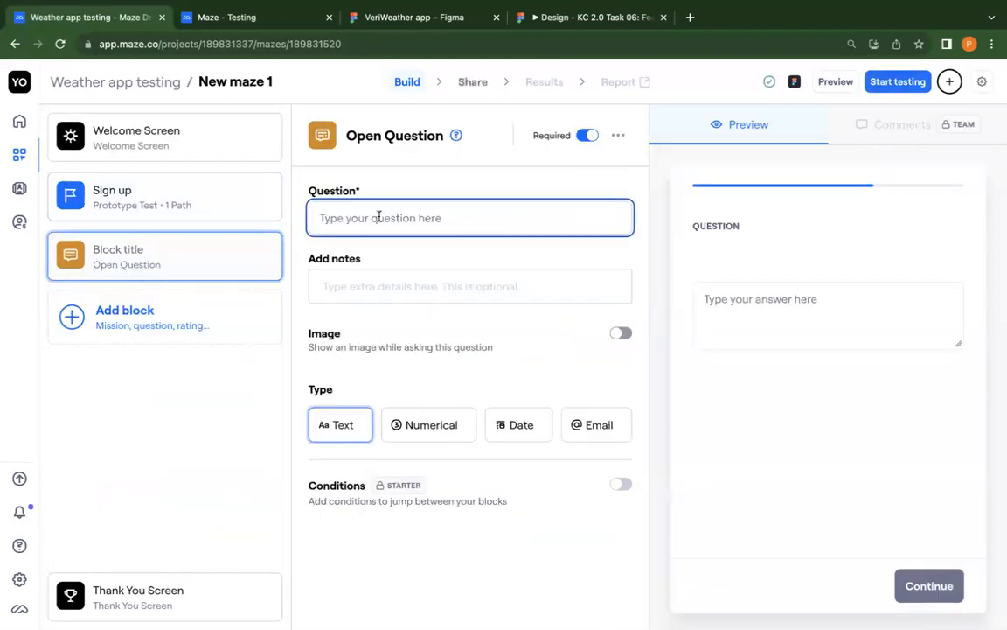
# Enter the question 'Was there any difficulty accessing the button' in the Open Question block
pyautogui.write('Was the')
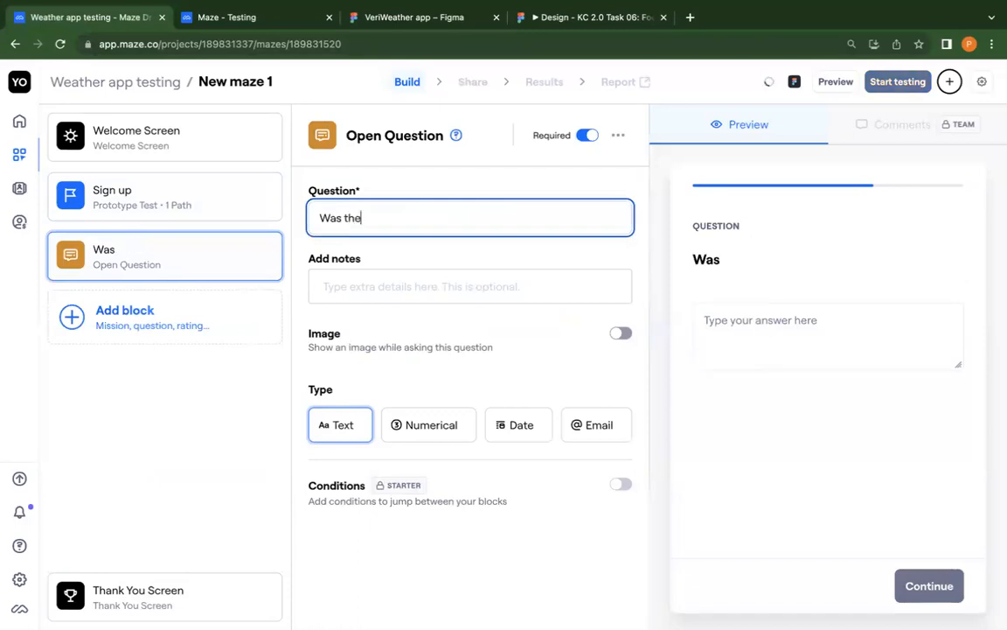
pyautogui.write('re any')
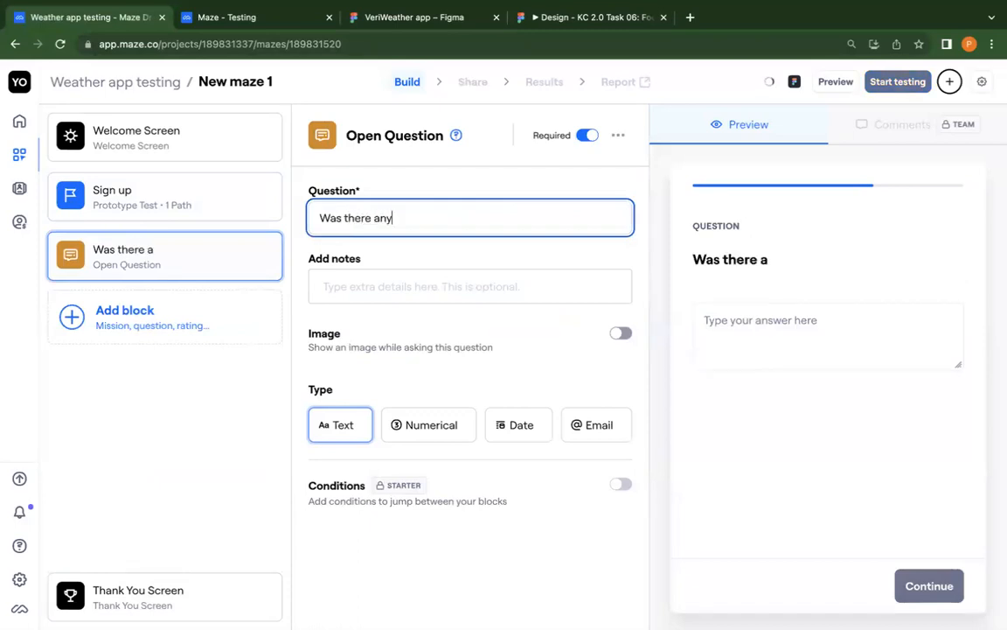
pyautogui.write(' difficulty')
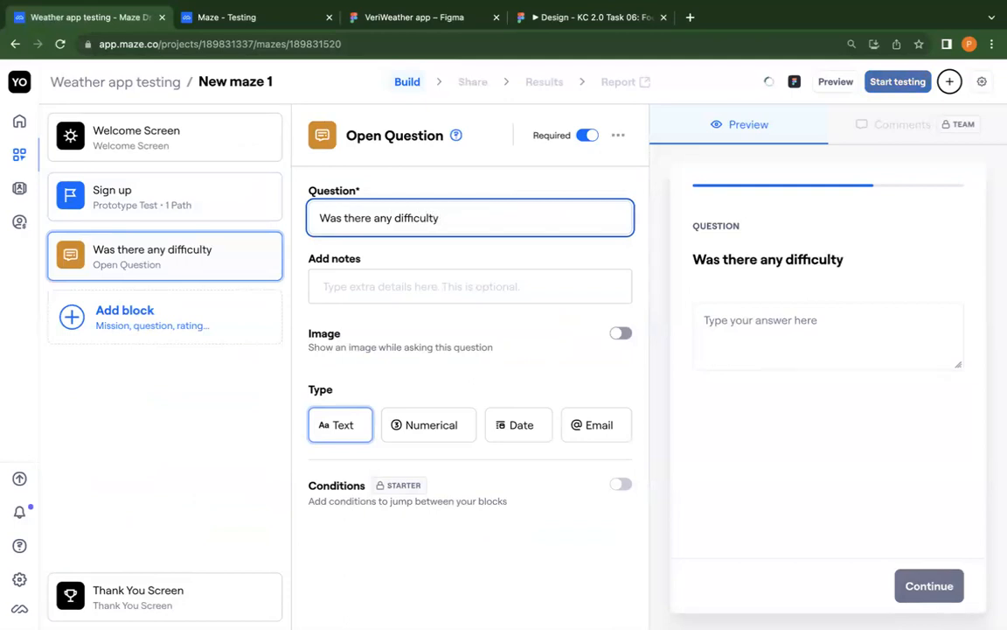
pyautogui.write('accessing')
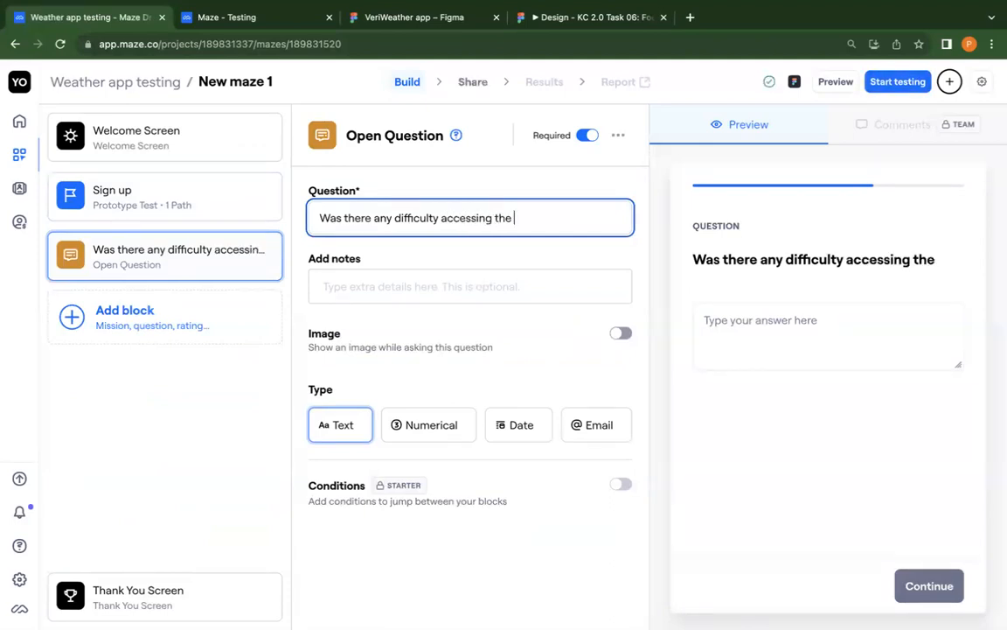
pyautogui.write('the button')
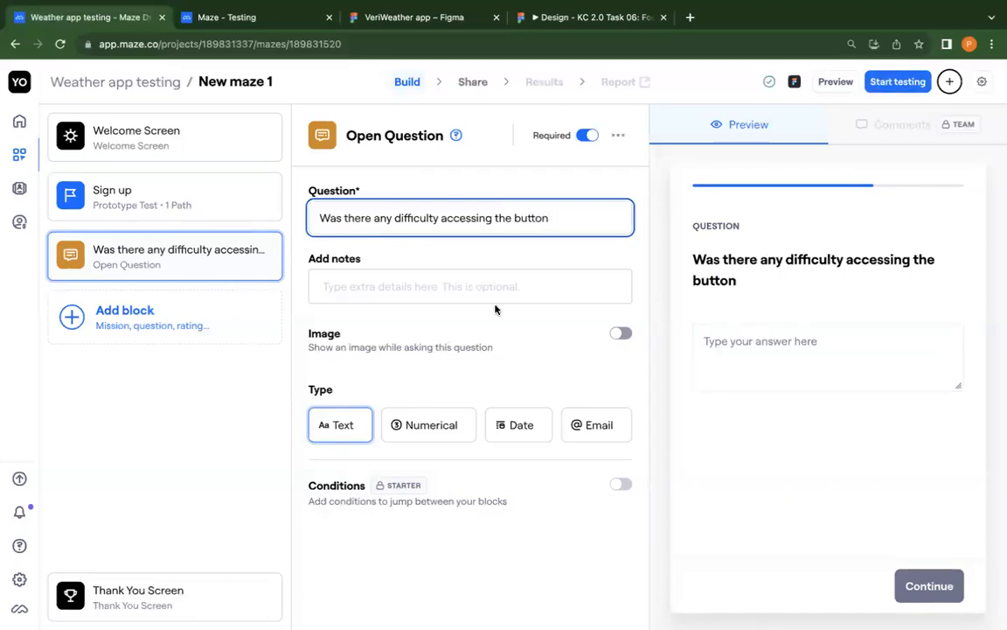
pyautogui.click(498, 260)
pyautogui.moveTo(370, 490)
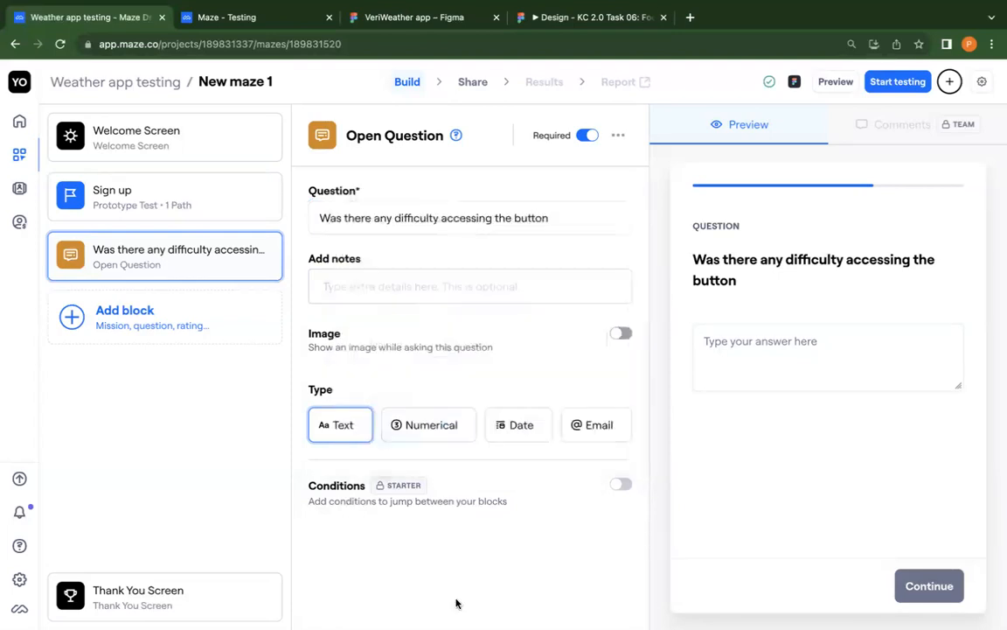
# Add a Prototype Test block with task 'Locate a recipe' and description 'Click on one recipe blah'
pyautogui.click(147, 320)
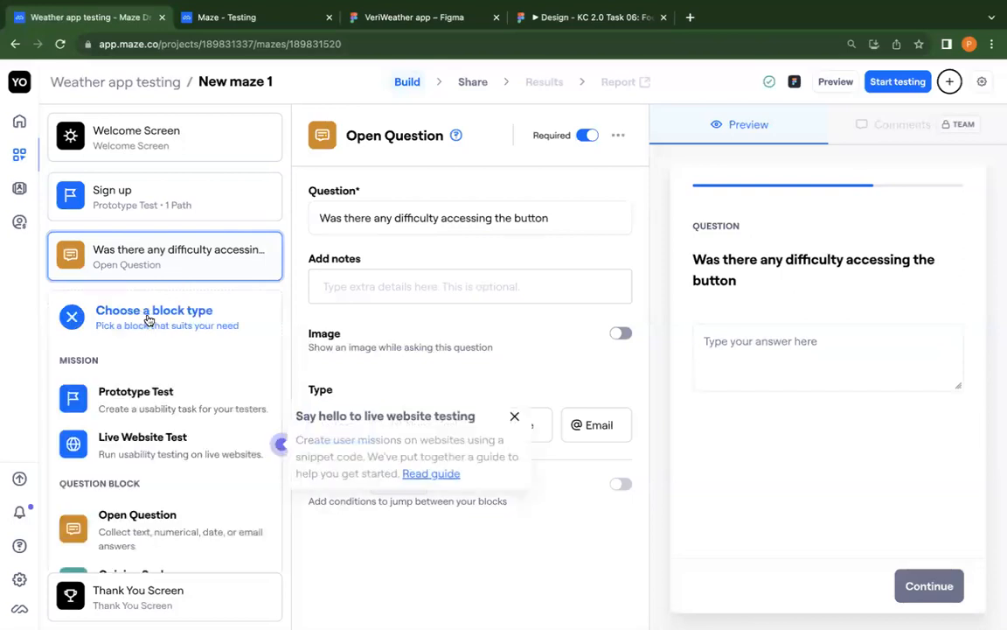
pyautogui.click(158, 407)
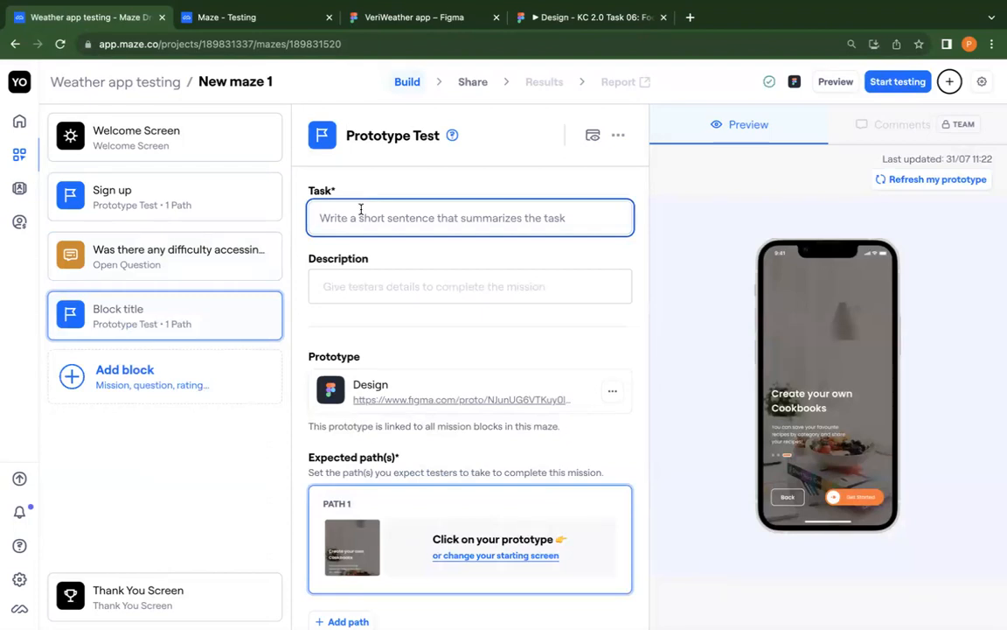
pyautogui.write('Lo')
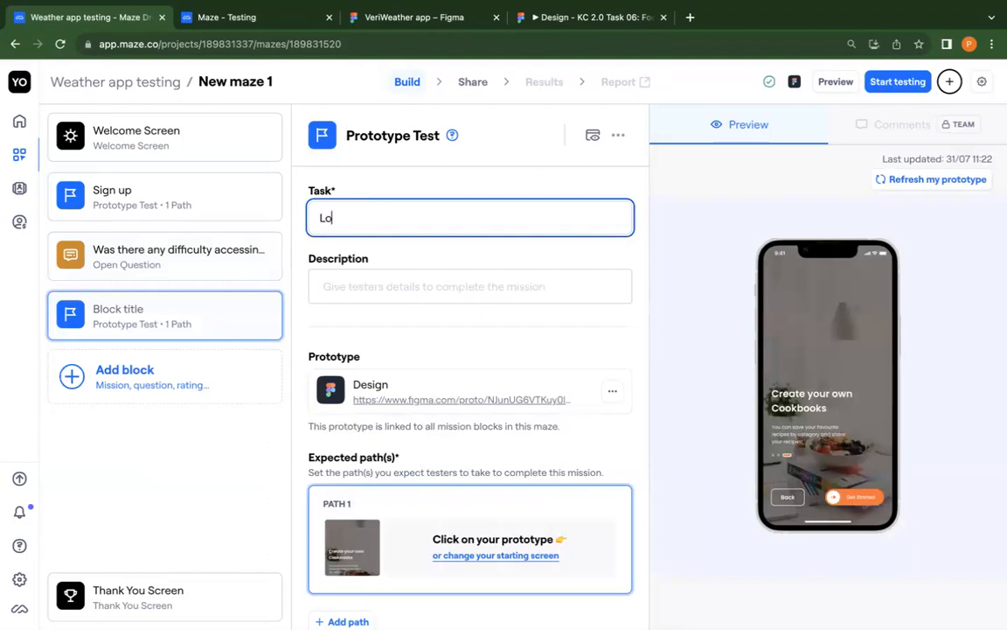
pyautogui.write('cate a recipe')
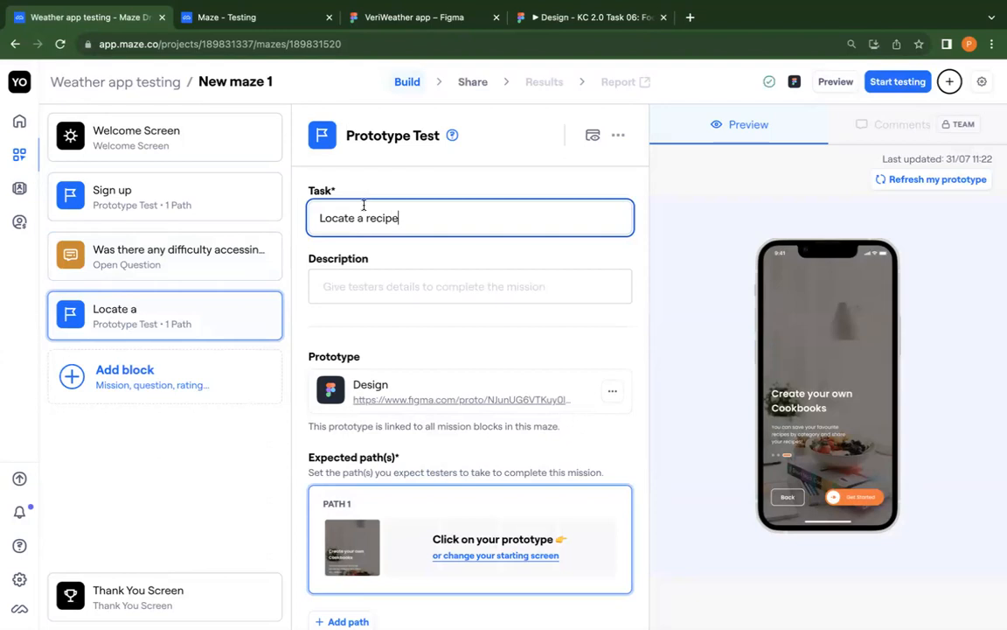
pyautogui.click(401, 278)
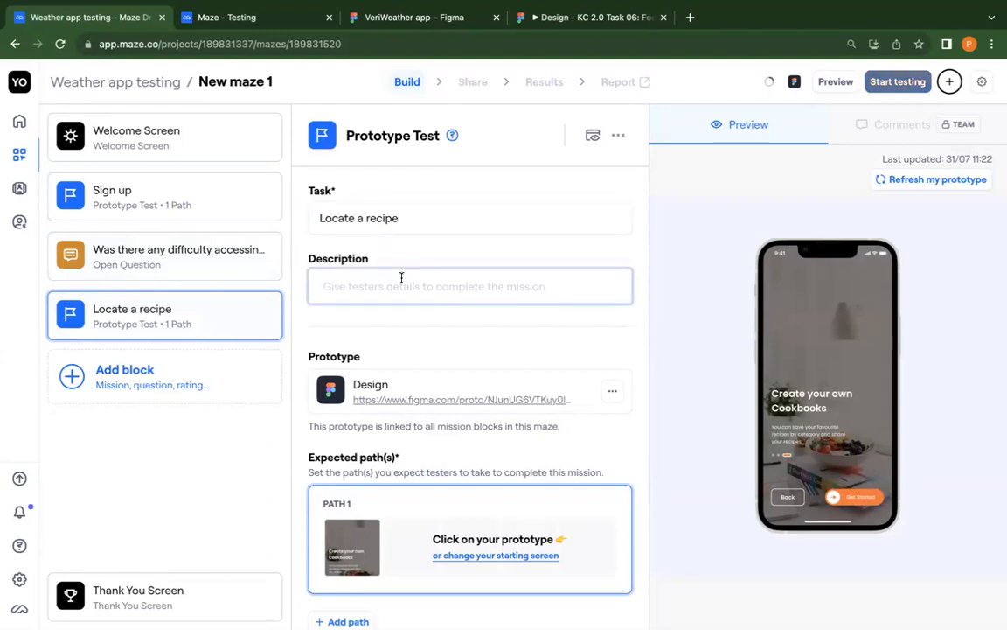
pyautogui.write('Click on one recipe')
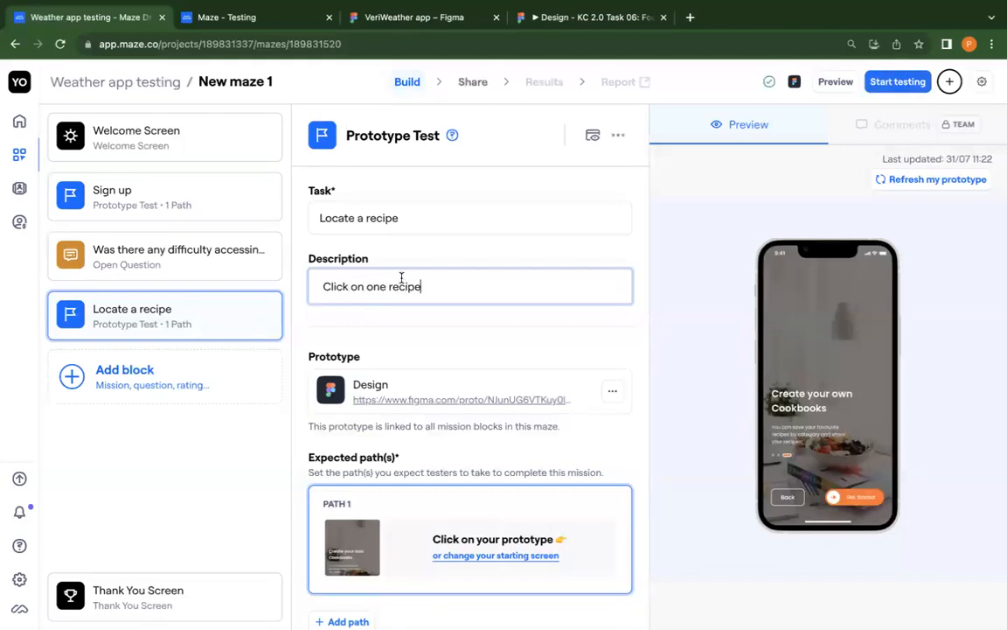
pyautogui.write(' blah')
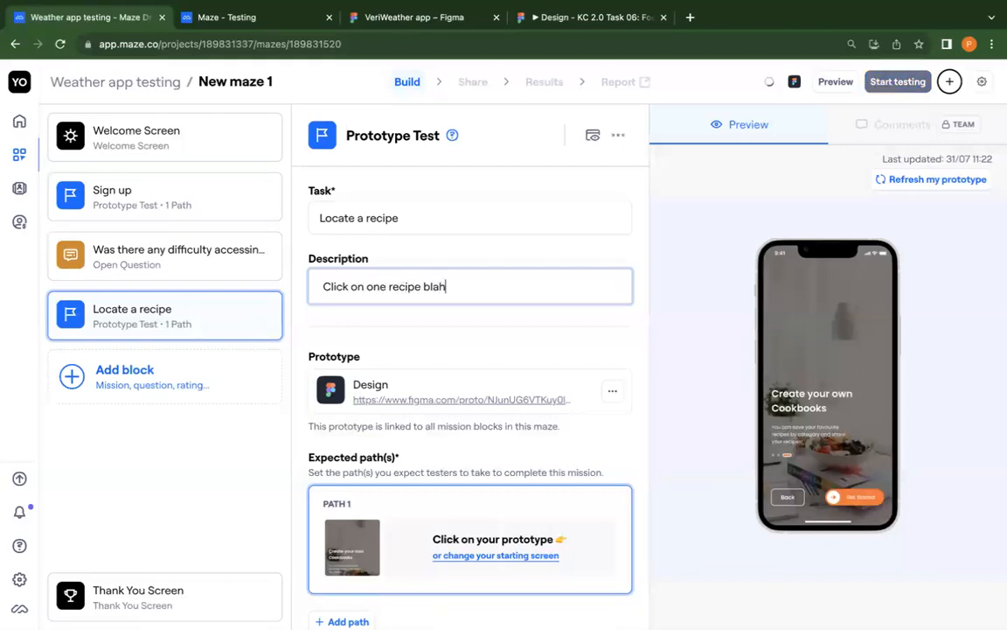
pyautogui.scroll(-3, 441, 317)
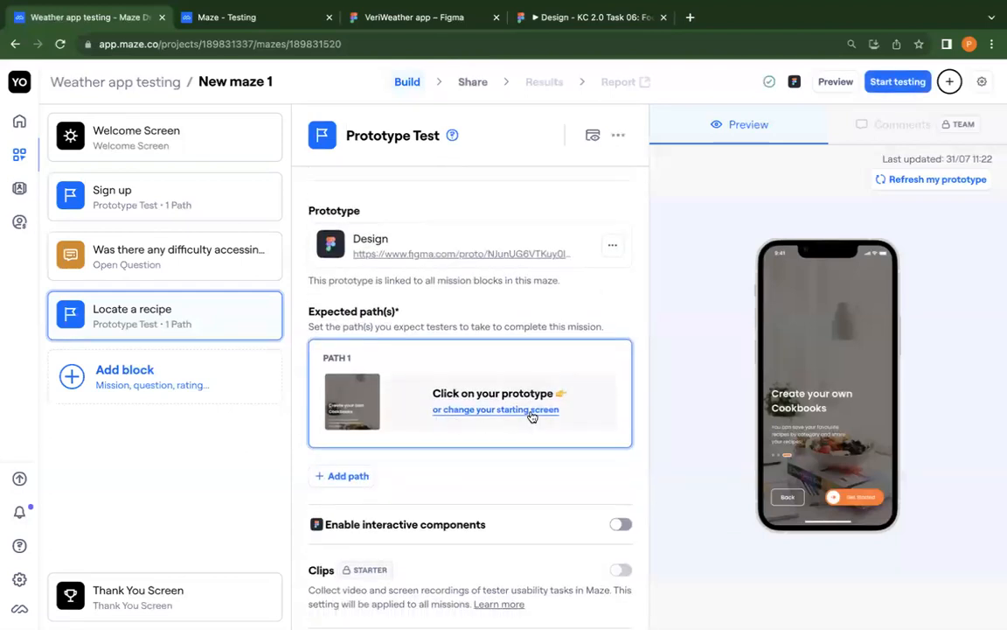
# Change the Locate a recipe mission's starting screen to Home
pyautogui.click(531, 410)
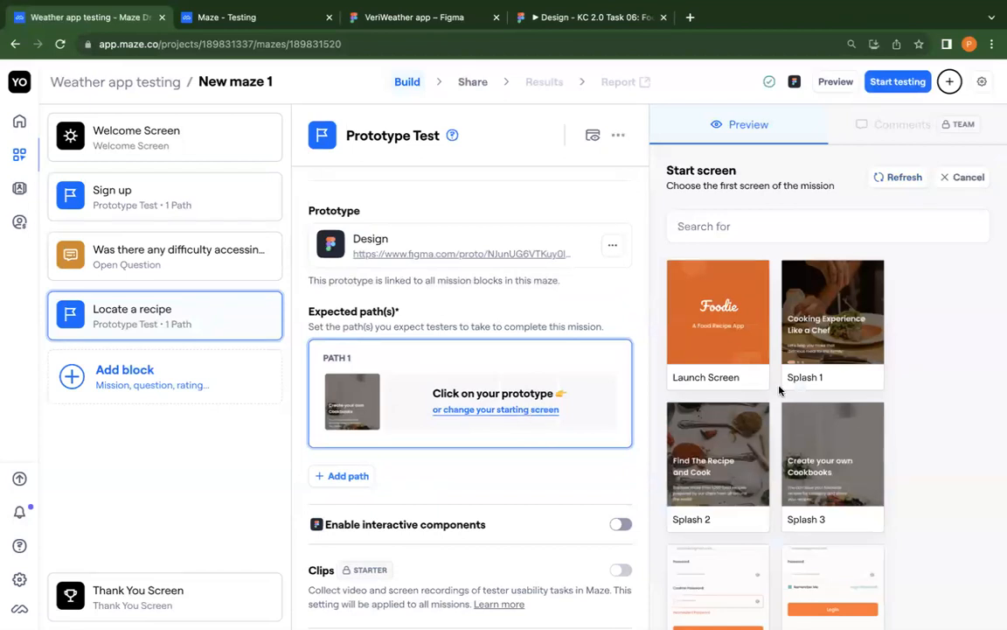
pyautogui.scroll(-1, 542, 418)
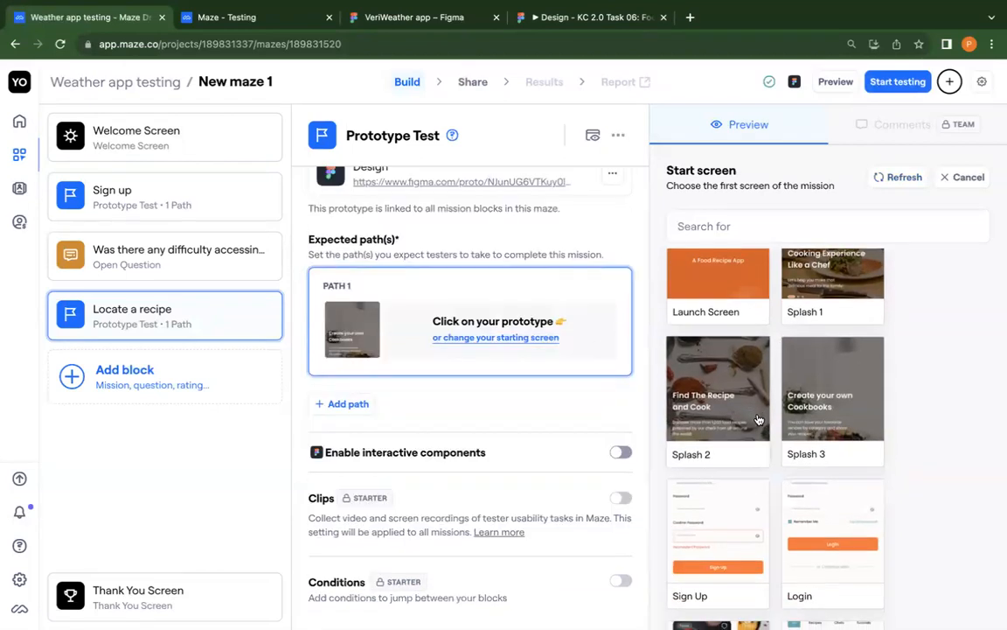
pyautogui.scroll(-3, 759, 420)
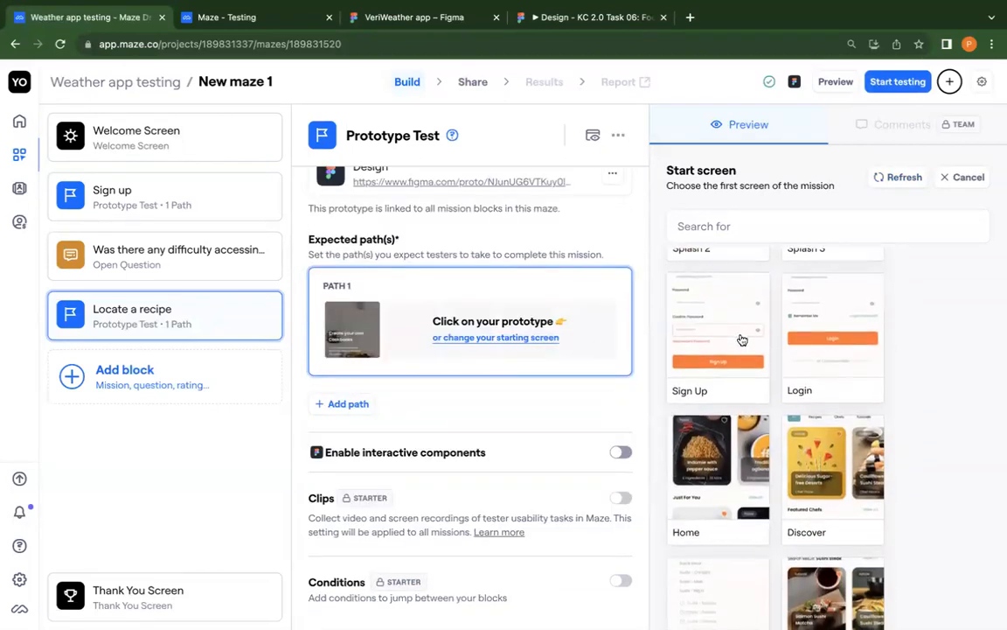
pyautogui.click(704, 432)
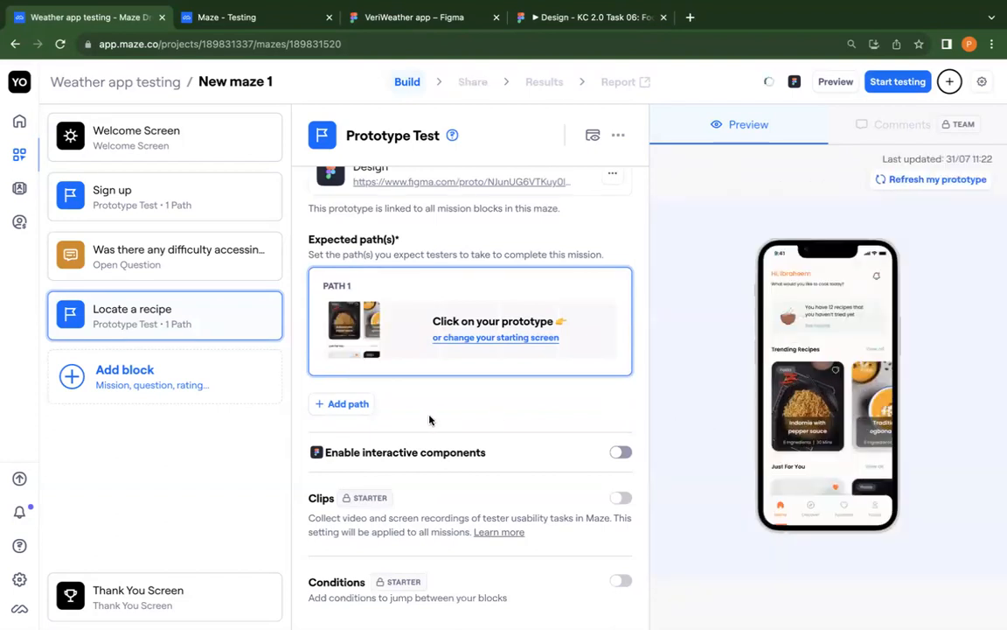
# Add Path 2 running from Home to Explore, removing the extra search screen
pyautogui.click(347, 407)
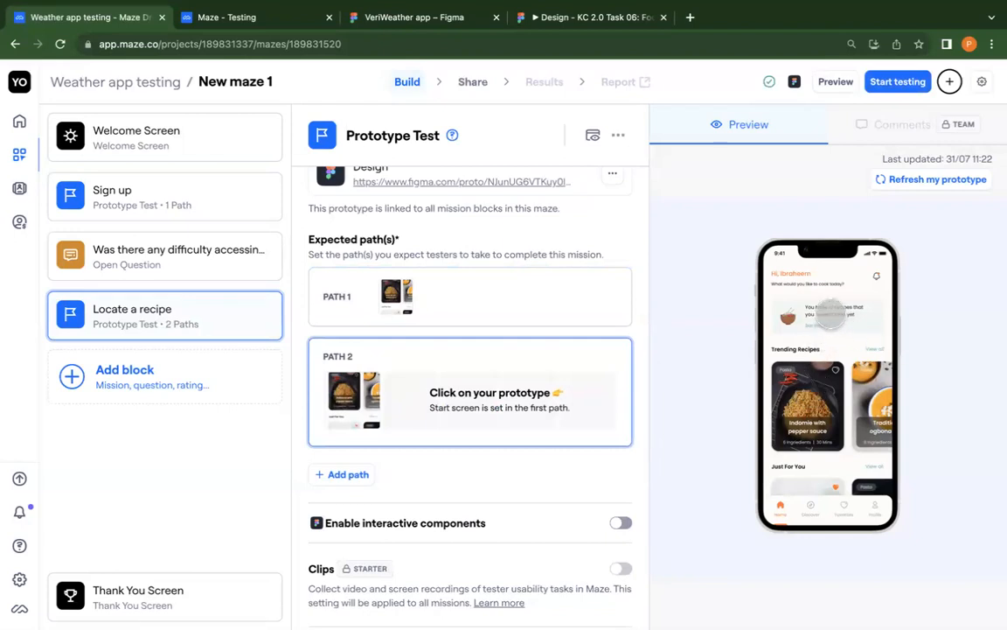
pyautogui.click(867, 391)
pyautogui.click(811, 406)
pyautogui.click(835, 309)
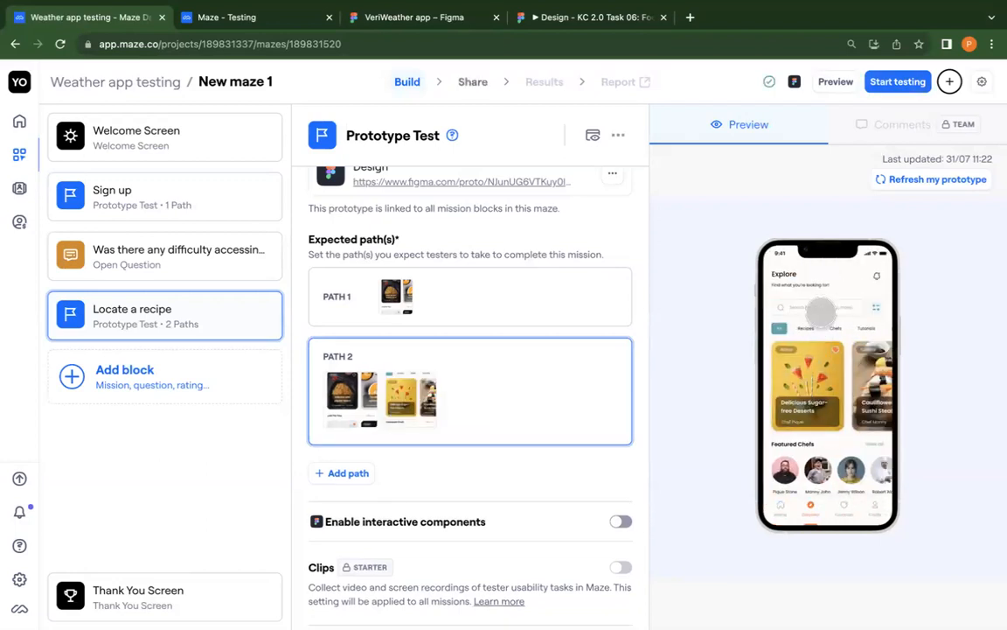
pyautogui.click(822, 308)
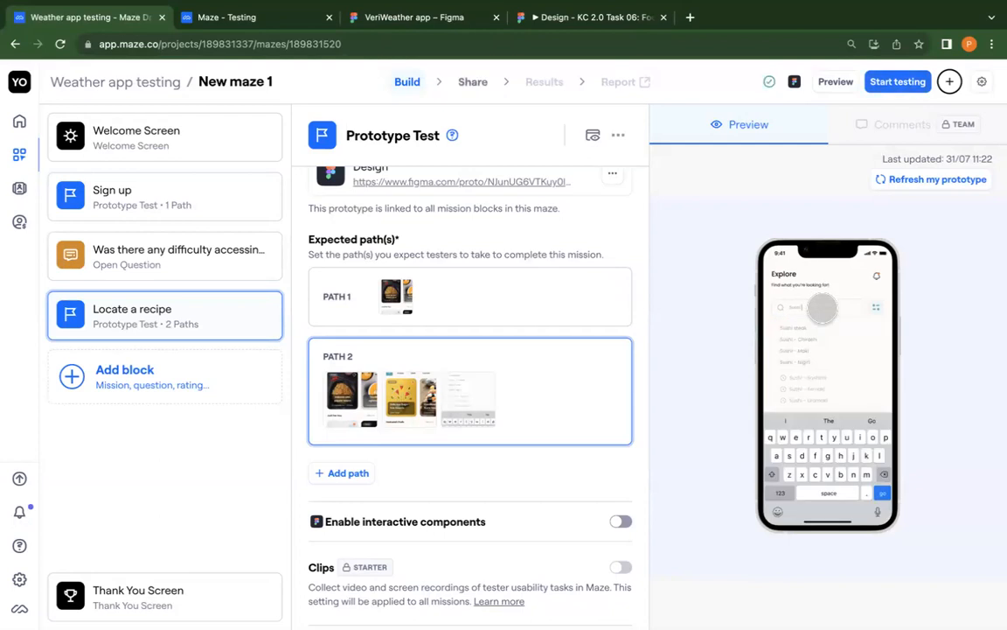
pyautogui.click(466, 398)
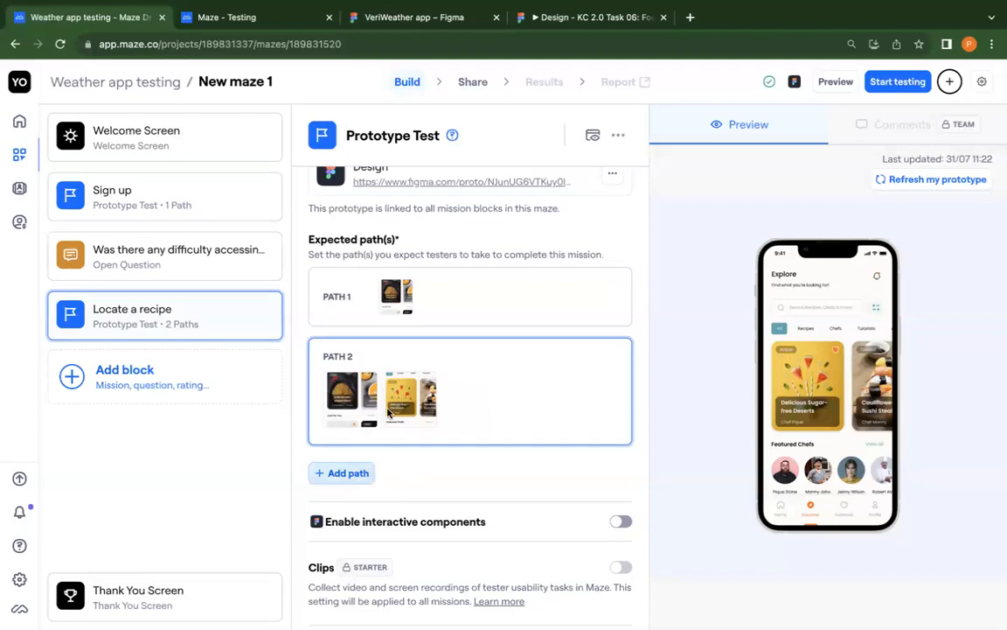
pyautogui.scroll(-1, 448, 341)
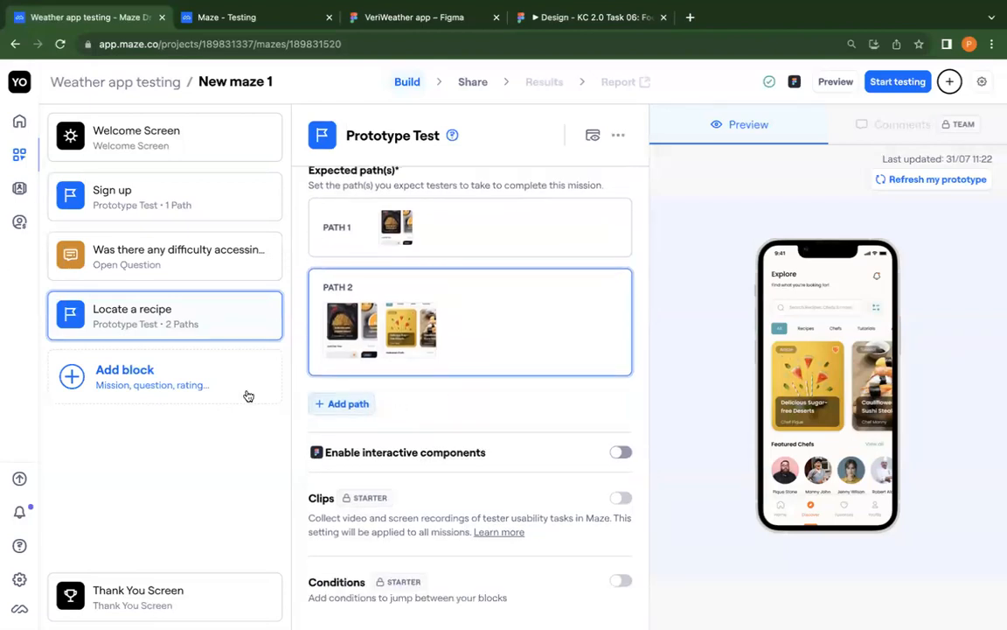
# Delete the invalid Path 1, leaving only the Home-to-Explore path in Locate a recipe
pyautogui.click(198, 267)
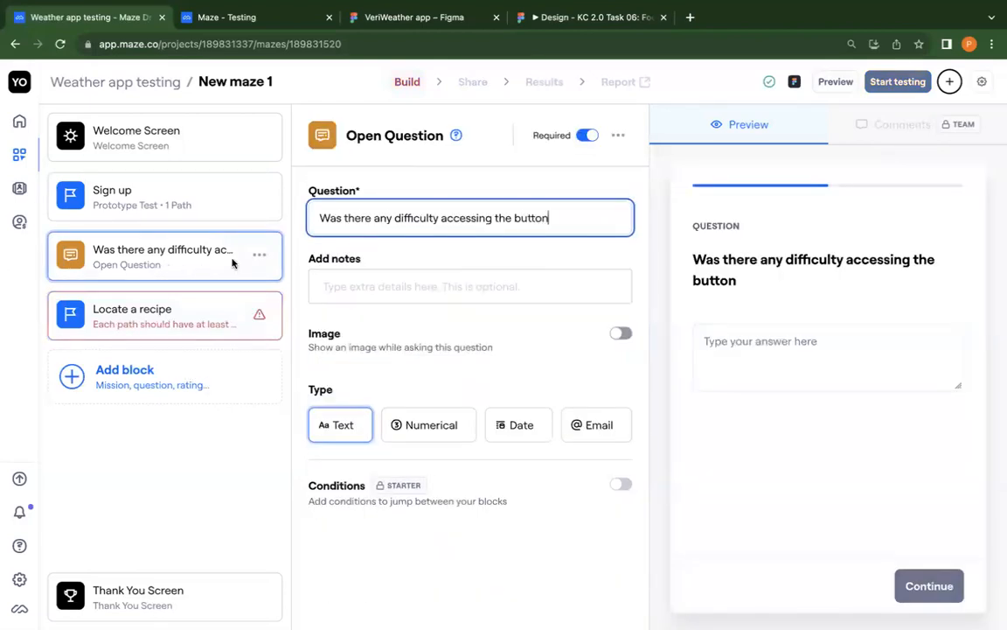
pyautogui.click(190, 322)
pyautogui.scroll(-3, 459, 417)
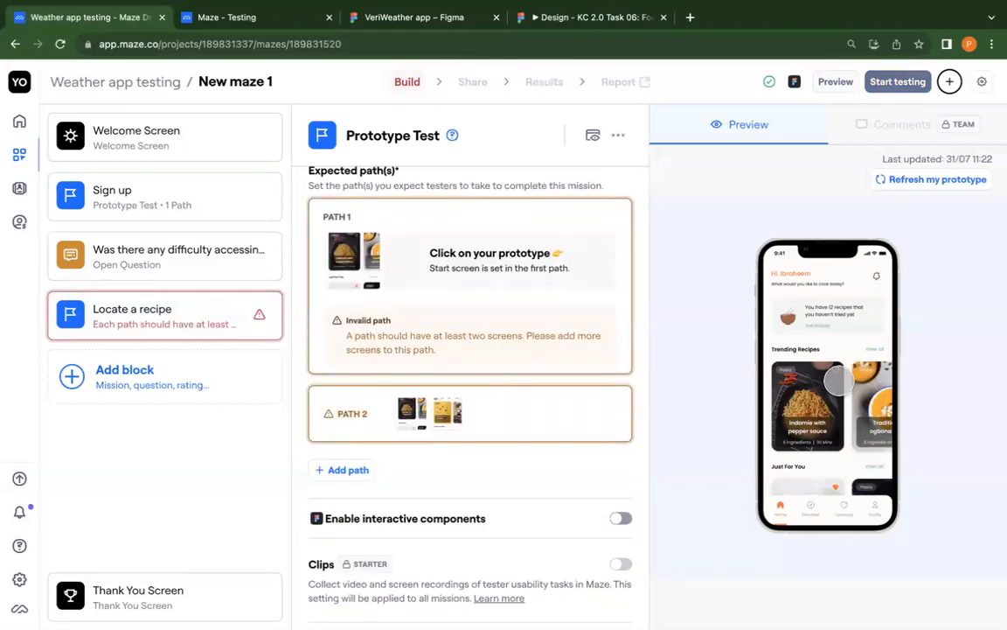
pyautogui.click(804, 408)
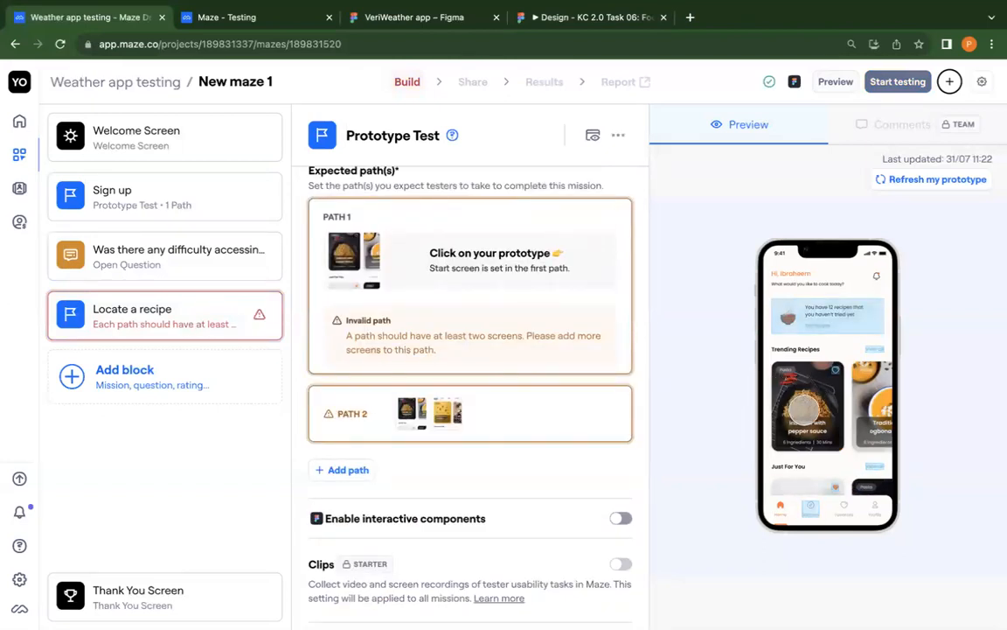
pyautogui.click(811, 505)
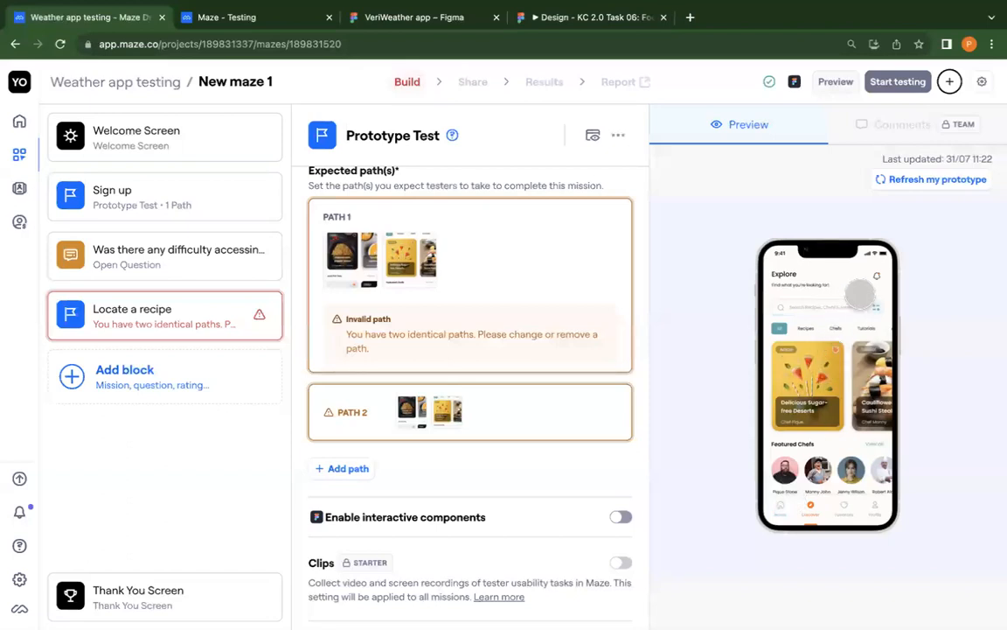
pyautogui.click(872, 376)
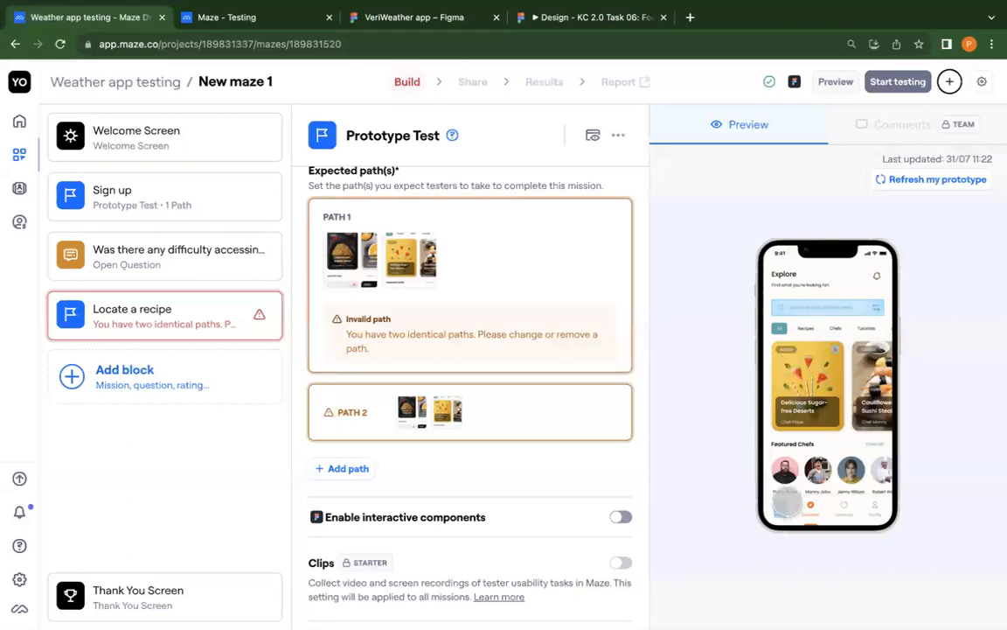
pyautogui.click(812, 307)
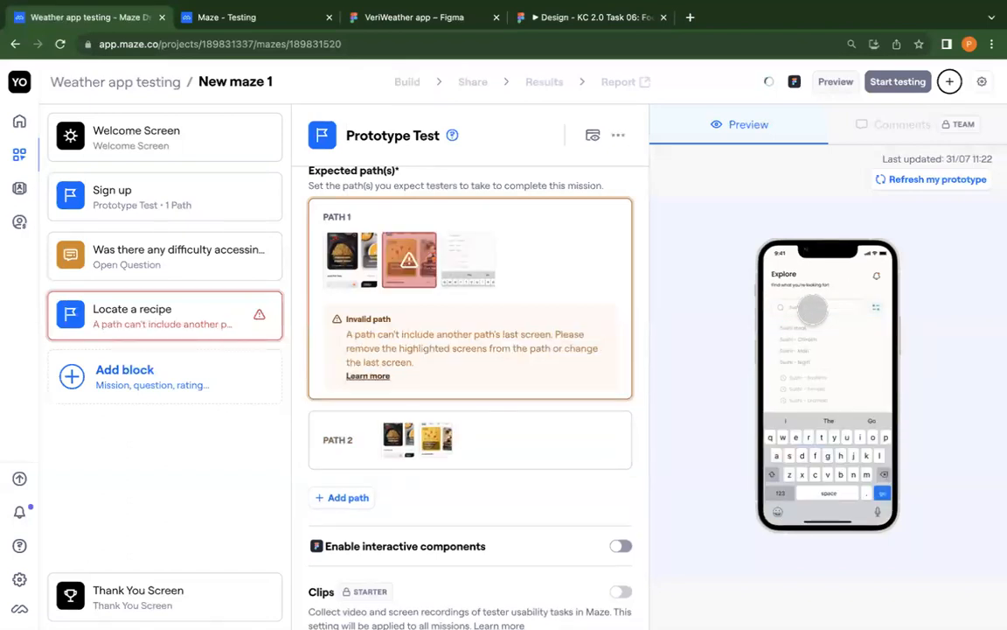
pyautogui.click(410, 261)
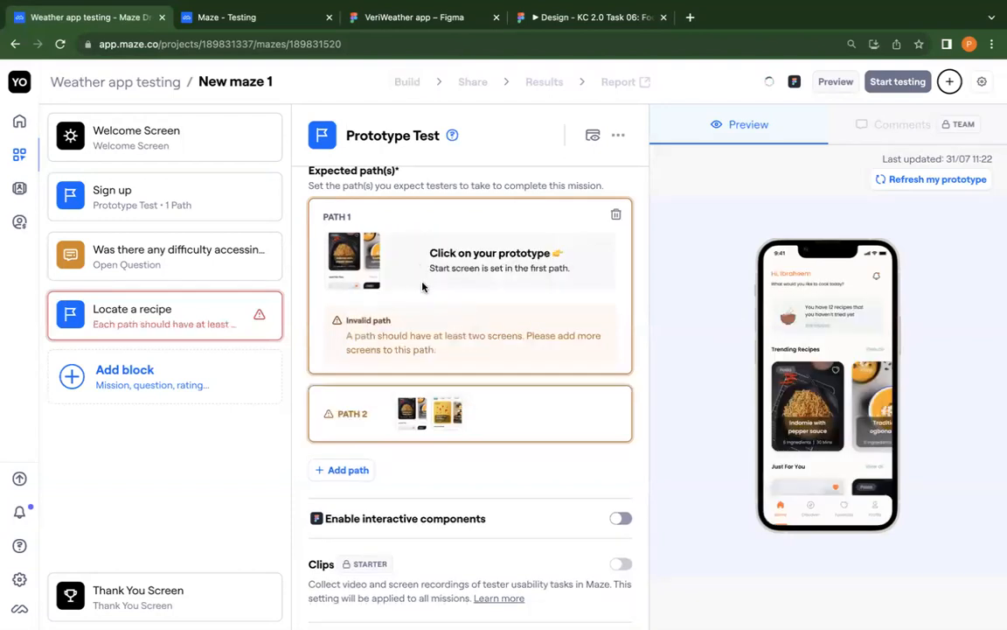
pyautogui.click(615, 214)
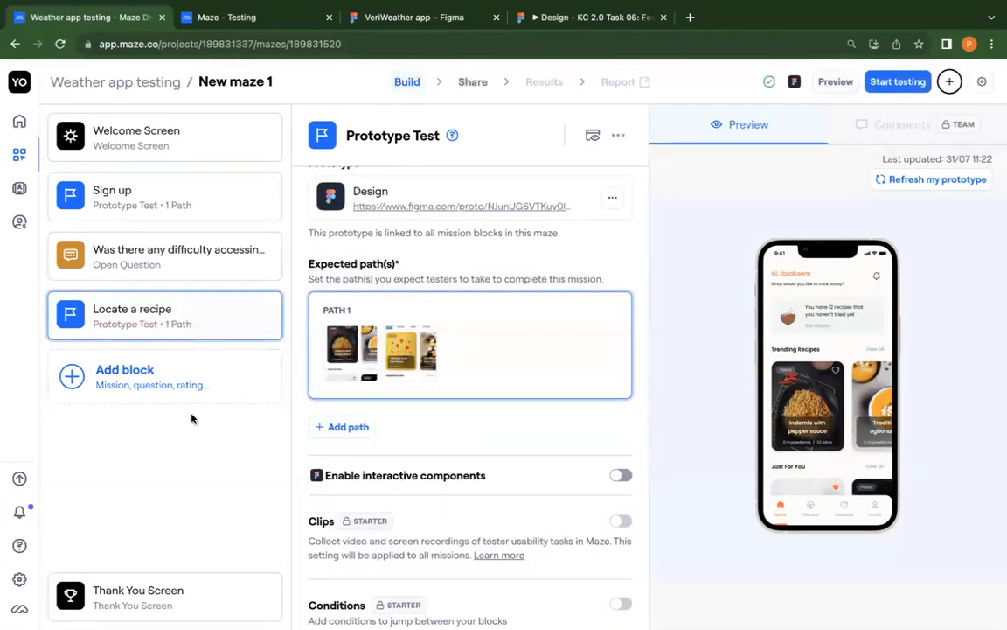
# Duplicate the difficulty open question and move the copy below Locate a recipe
pyautogui.click(166, 262)
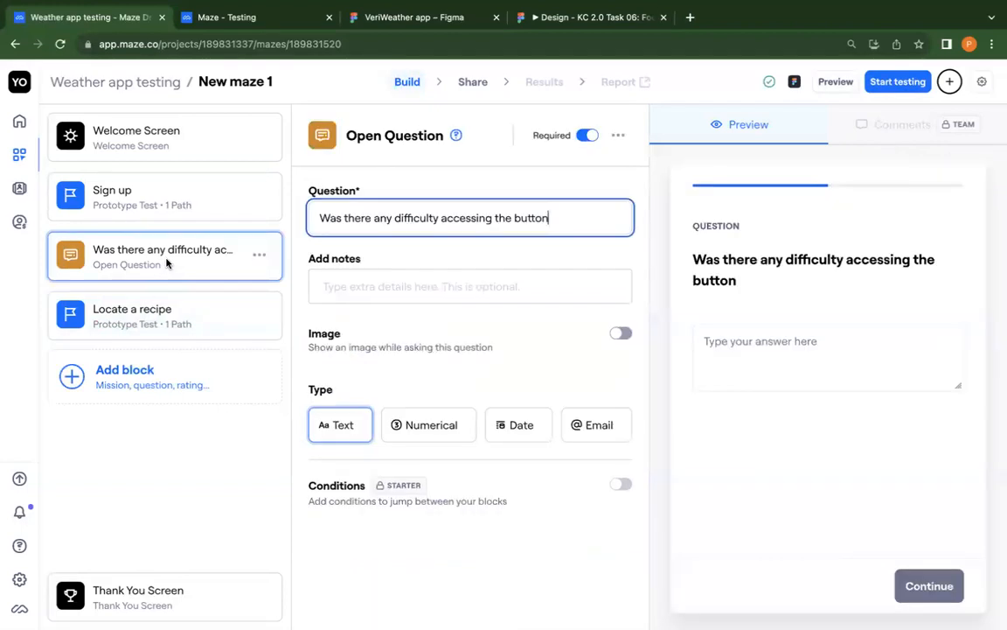
pyautogui.click(260, 256)
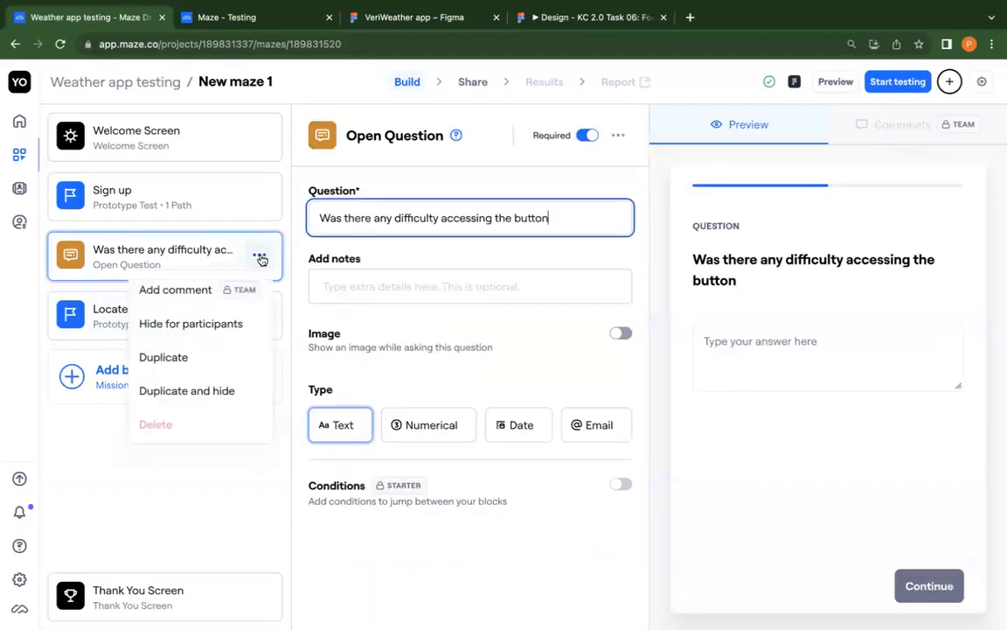
pyautogui.click(163, 357)
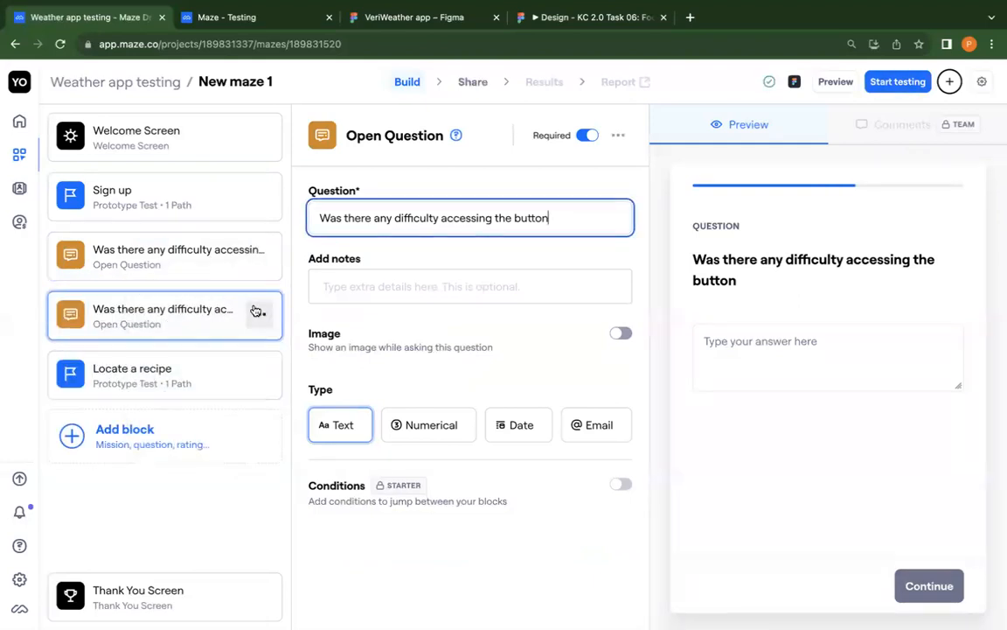
pyautogui.moveTo(267, 308); pyautogui.dragTo(265, 373)
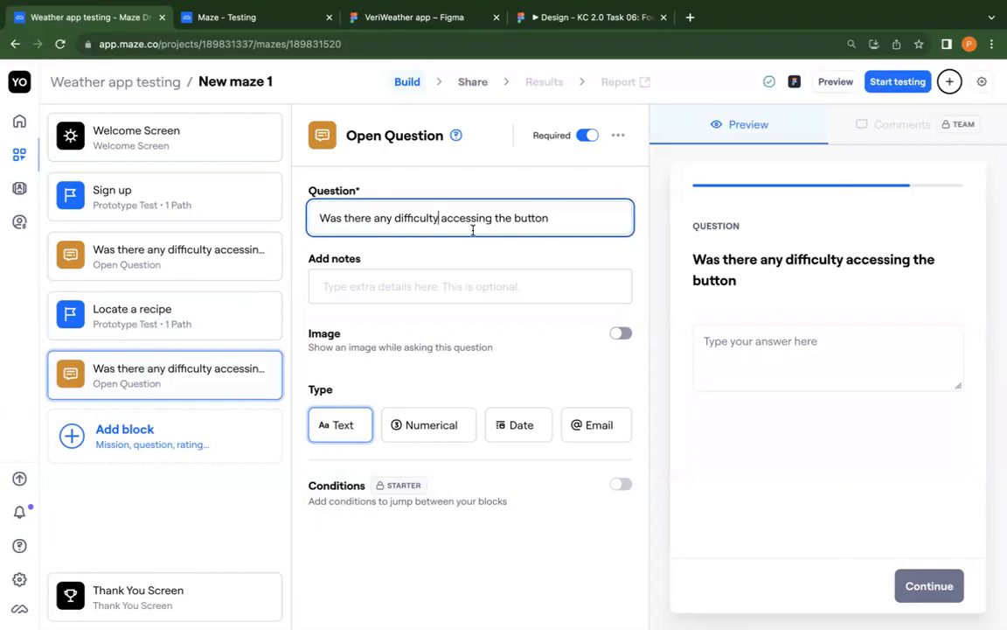
# Delete the copied difficulty question block and confirm the removal
pyautogui.click(260, 374)
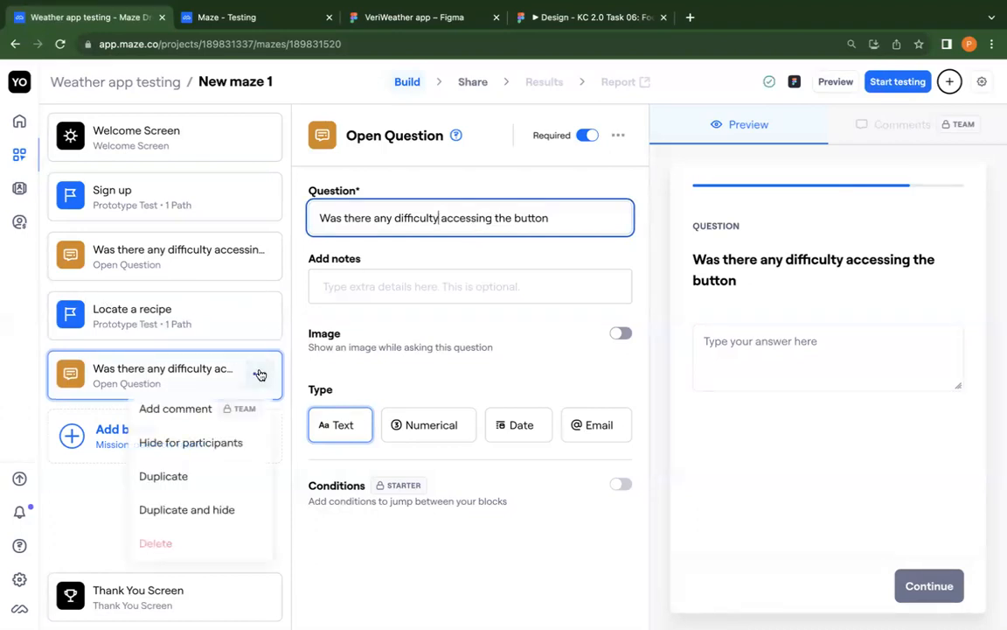
pyautogui.click(149, 367)
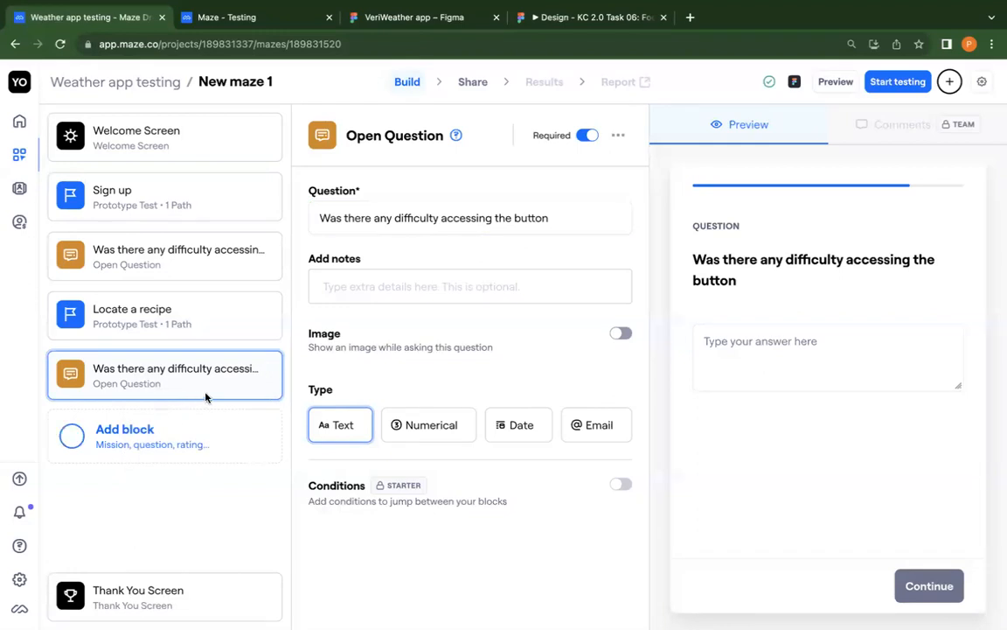
pyautogui.click(259, 375)
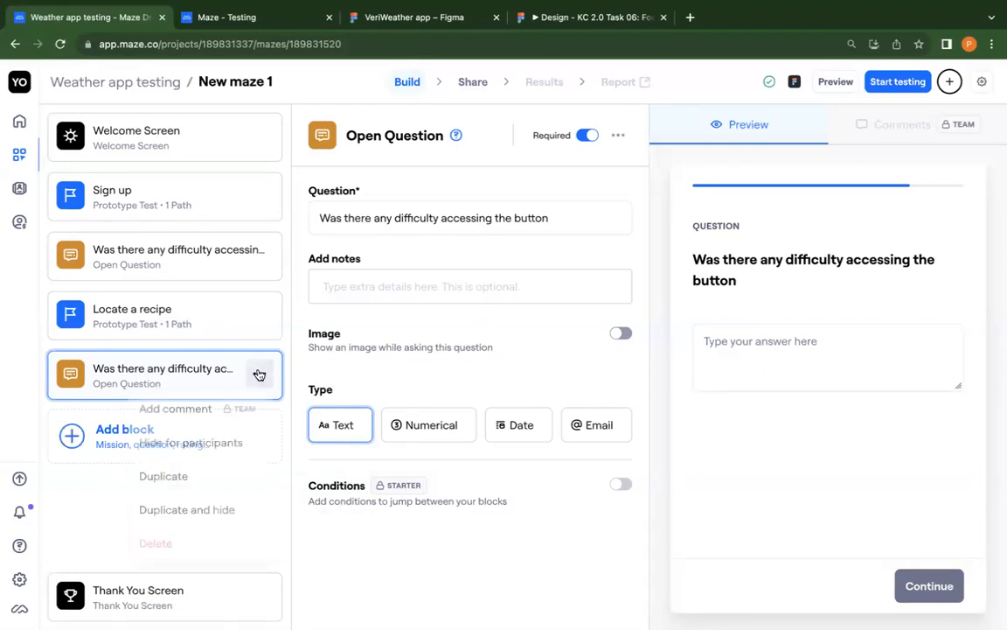
pyautogui.click(167, 541)
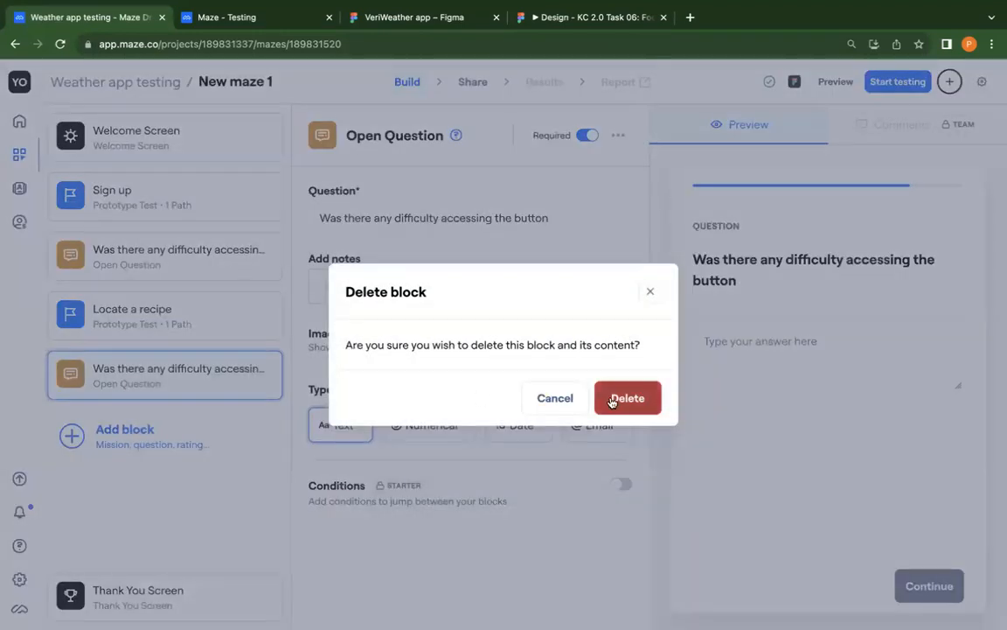
pyautogui.press('Return')
pyautogui.click(135, 371)
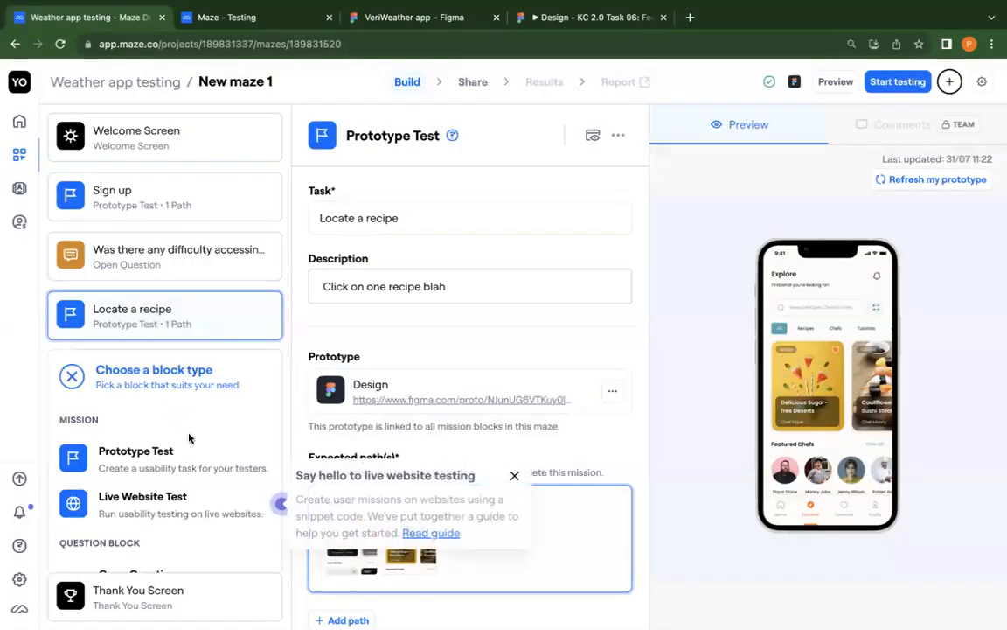
# Add an Opinion Scale block asking 'How difficult was it to locate a recipe'
pyautogui.scroll(-3, 181, 477)
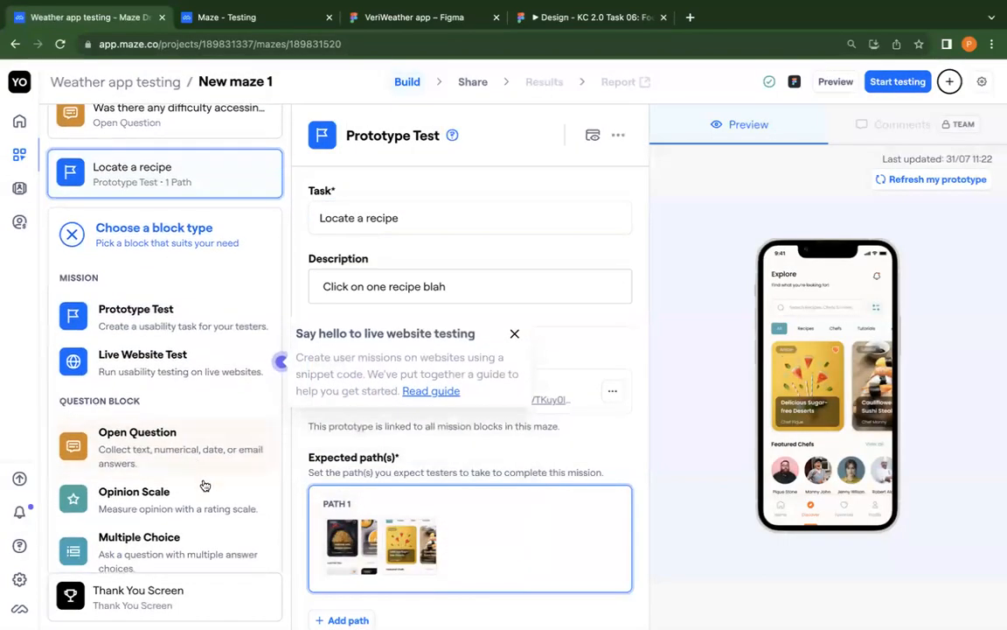
pyautogui.click(185, 496)
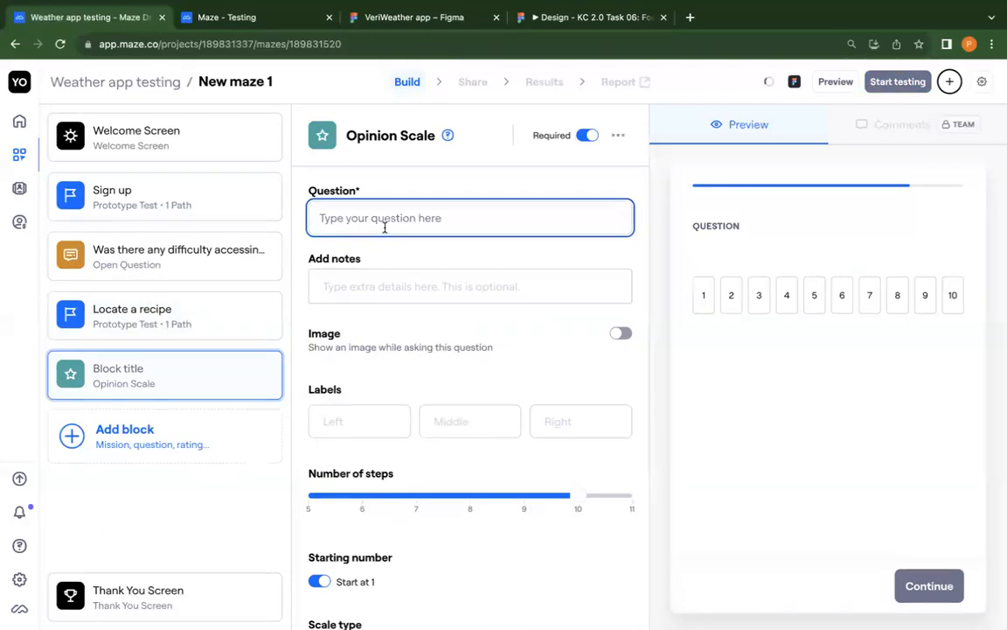
pyautogui.write('How ')
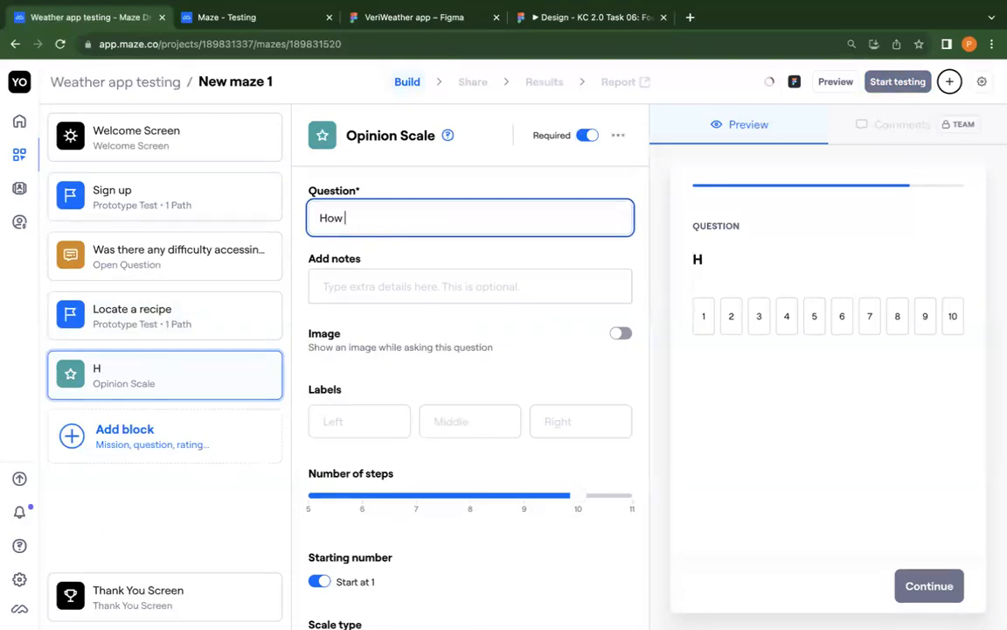
pyautogui.write('difficult was')
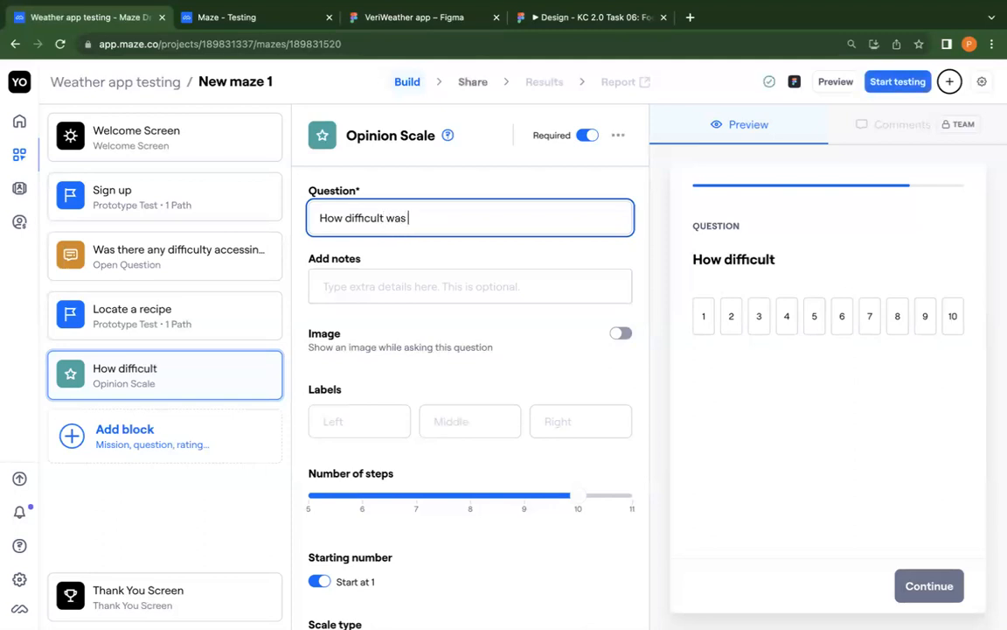
pyautogui.write(' it to')
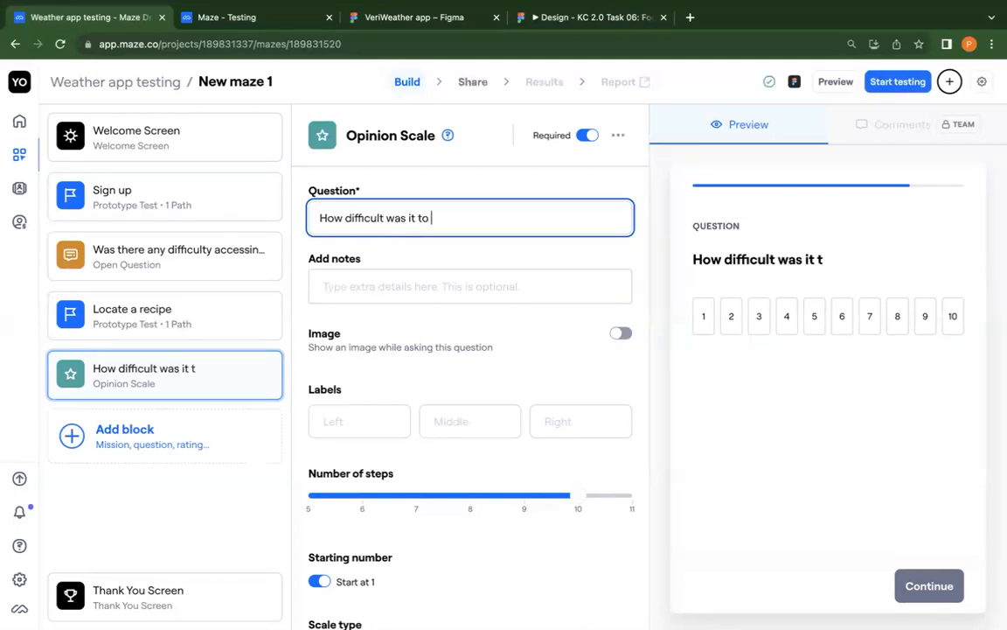
pyautogui.write(' locate a recipe')
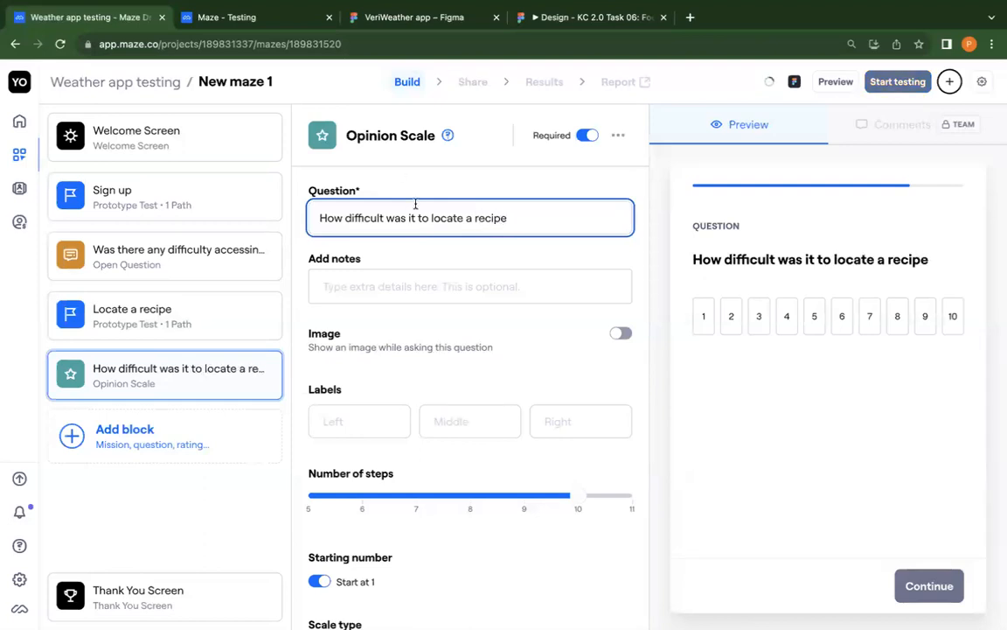
# Set the scale's Left, Middle and Right labels to 1, 5 and 10
pyautogui.click(365, 423)
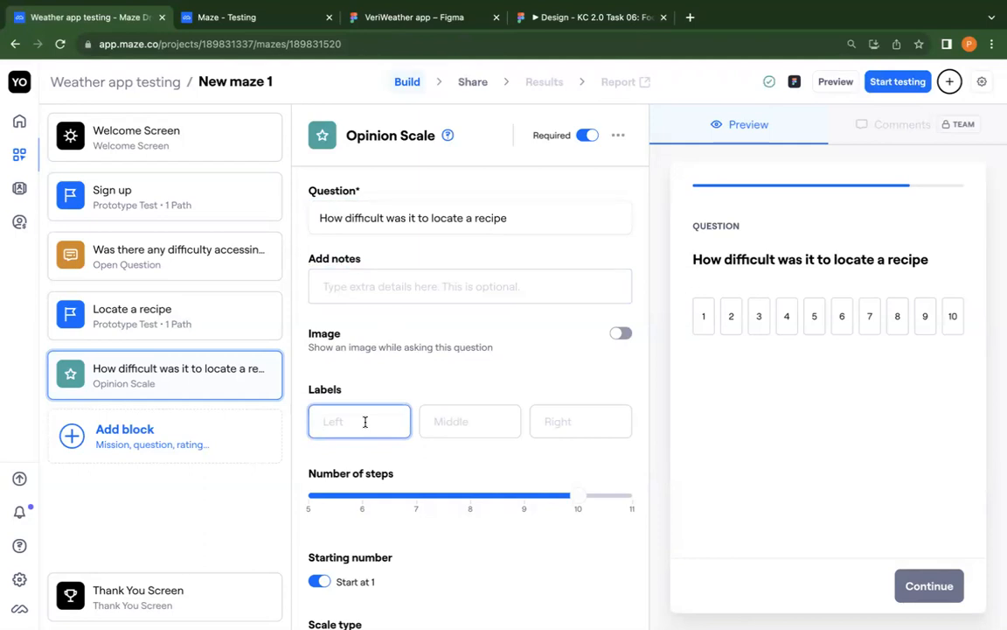
pyautogui.write('1')
pyautogui.click(469, 421)
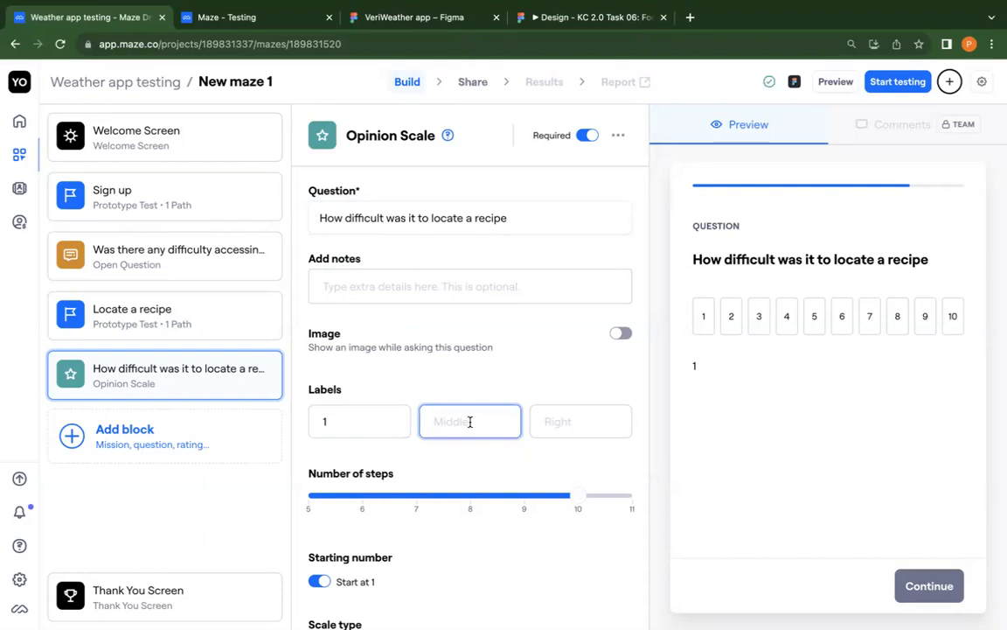
pyautogui.write('5')
pyautogui.click(619, 423)
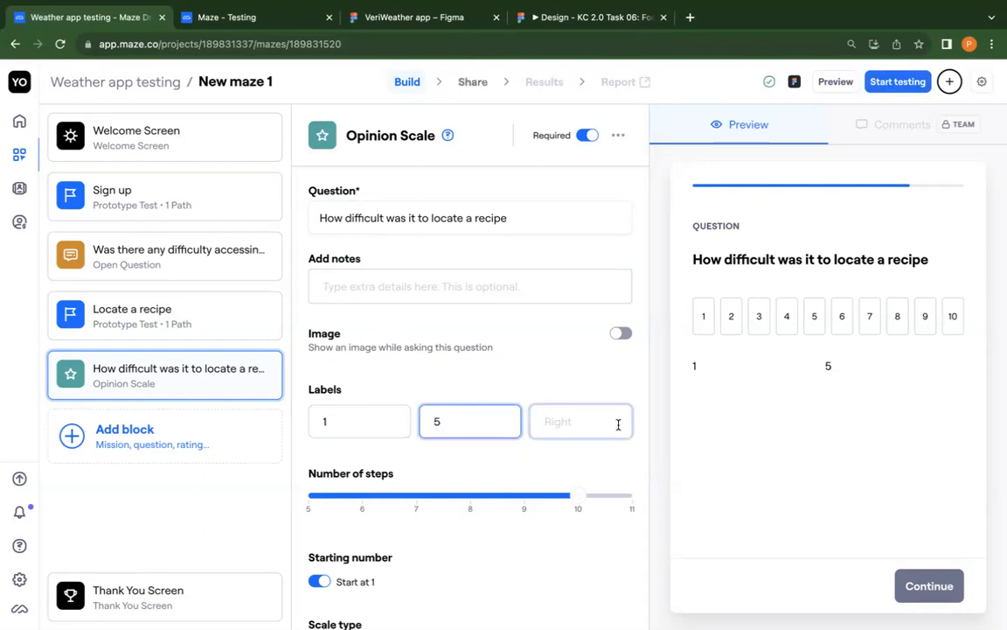
pyautogui.write('10')
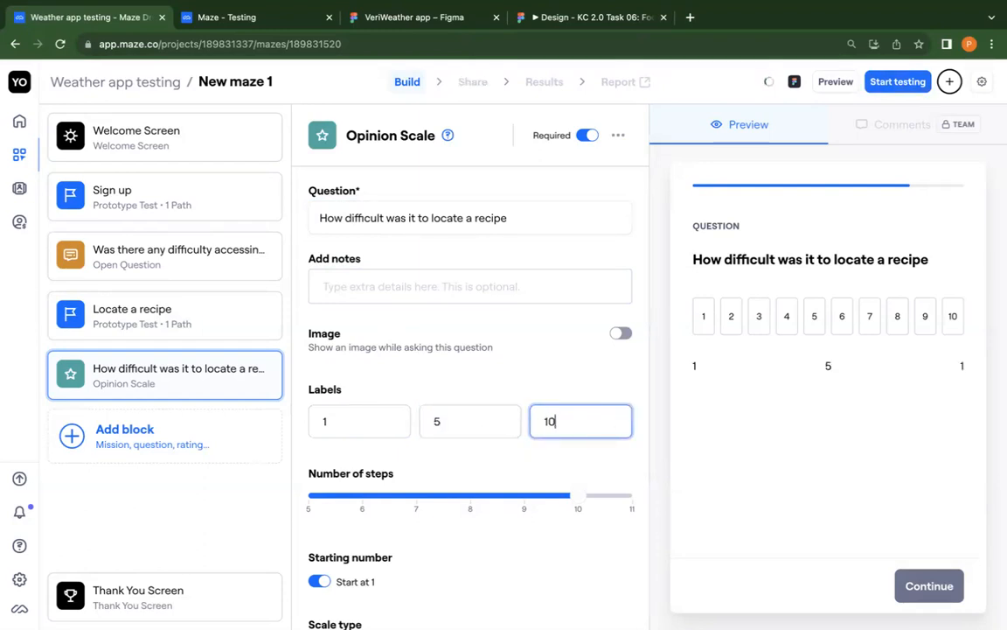
pyautogui.scroll(-3, 549, 448)
pyautogui.click(549, 441)
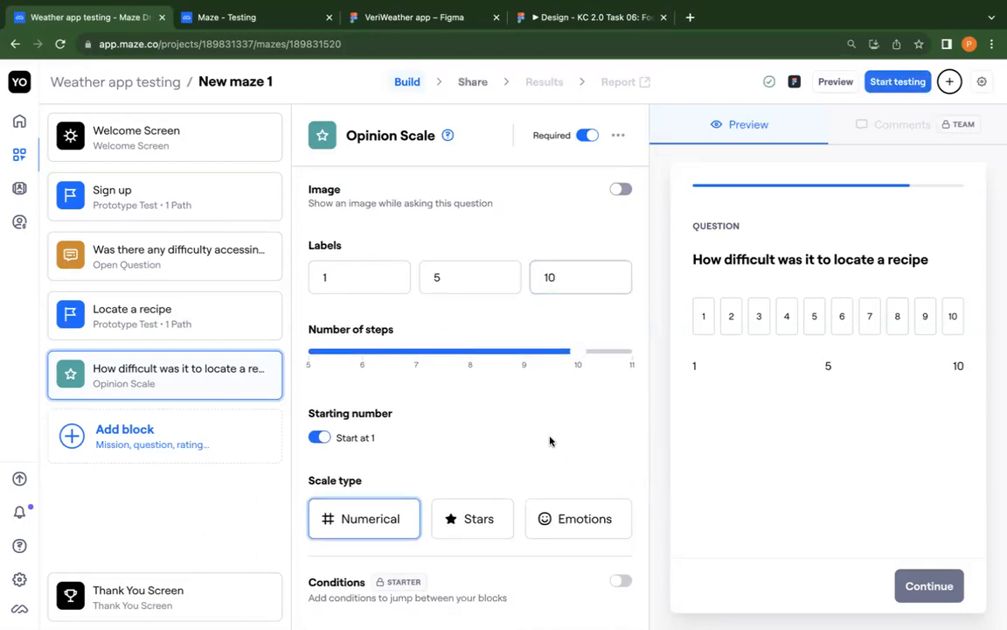
# Add a Prototype Test block titled 'Search for a recipe'
pyautogui.click(175, 434)
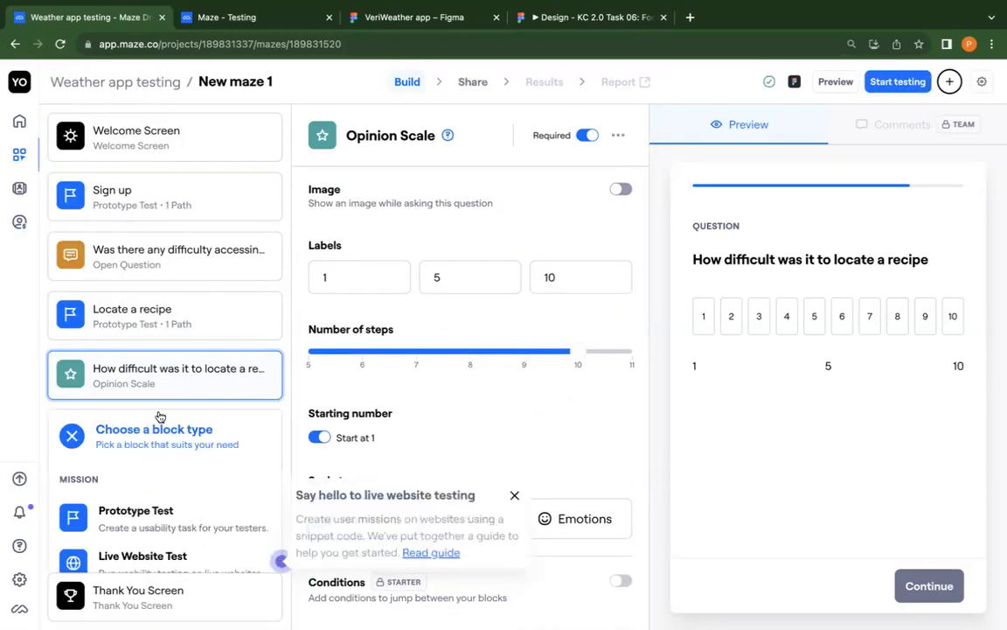
pyautogui.click(225, 515)
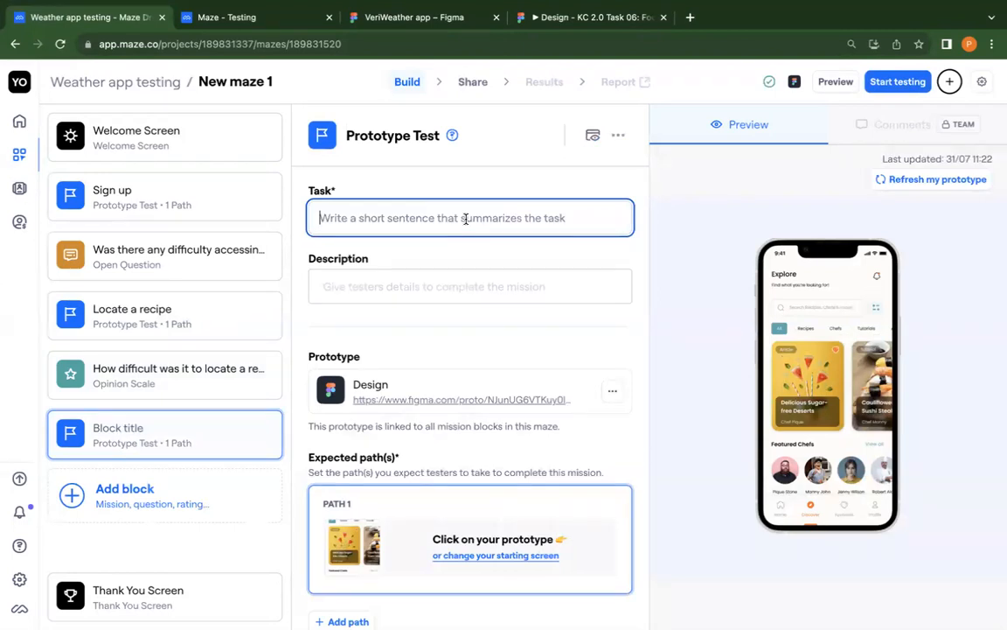
pyautogui.write('Search for a recipe')
pyautogui.click(473, 282)
pyautogui.scroll(-2, 544, 432)
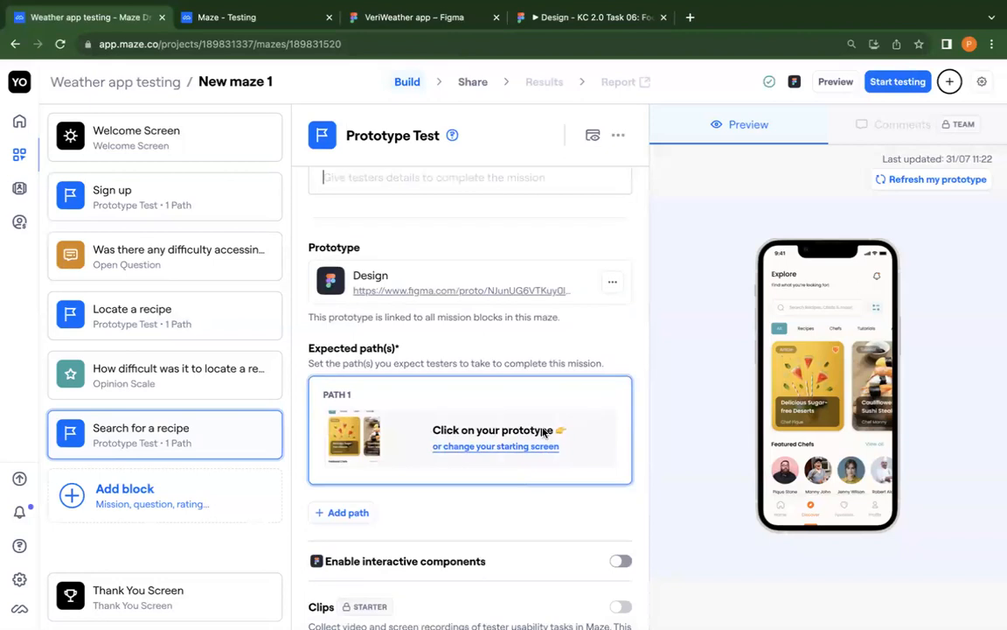
# Start the mission on Discover and record a path through search to Sushi steak results
pyautogui.click(490, 448)
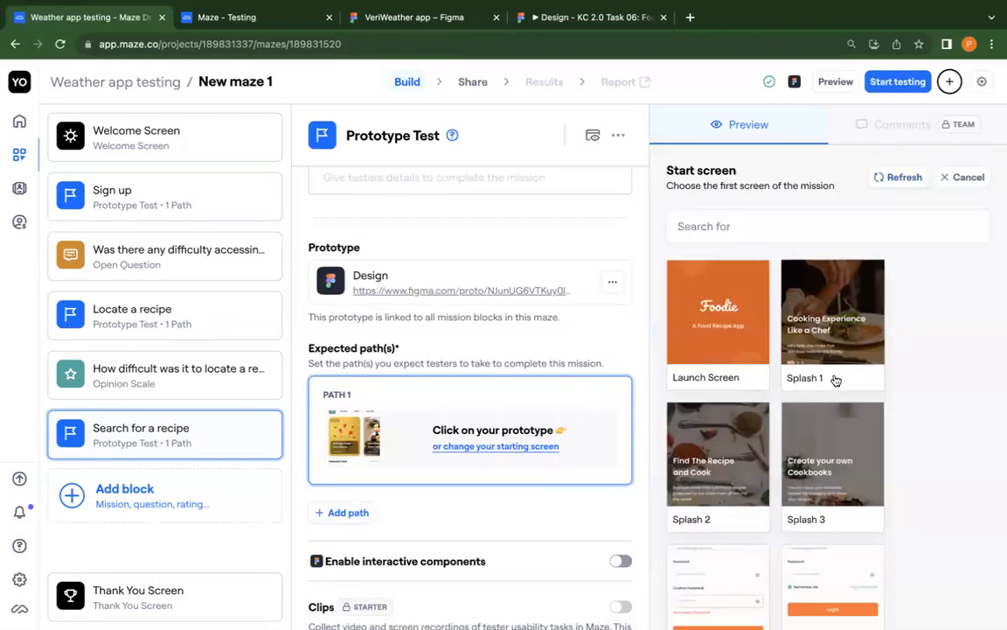
pyautogui.scroll(-2, 835, 377)
pyautogui.scroll(-3, 835, 377)
pyautogui.scroll(-1, 835, 378)
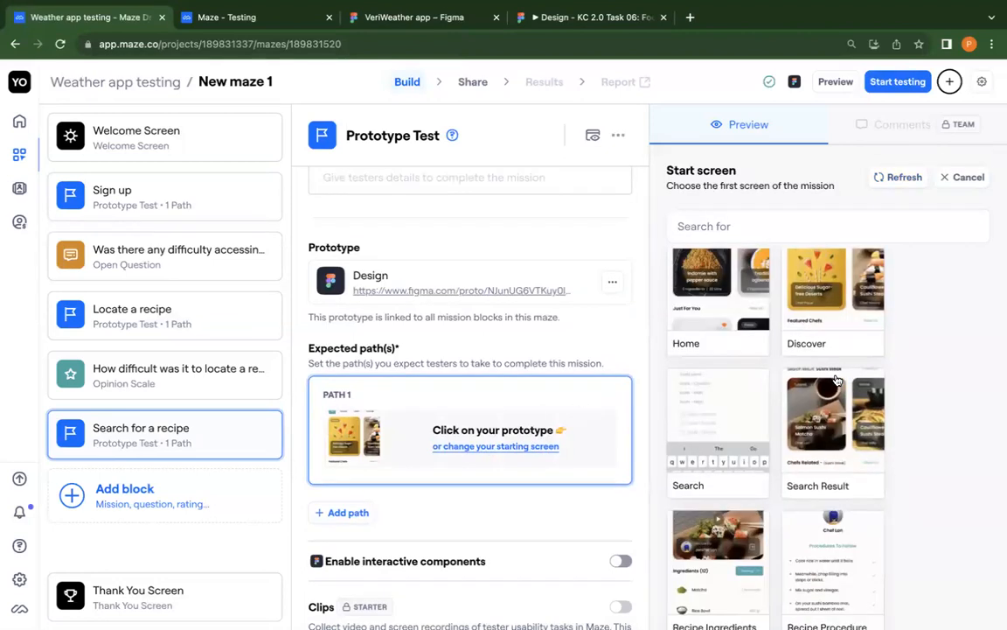
pyautogui.scroll(1, 835, 378)
pyautogui.click(836, 378)
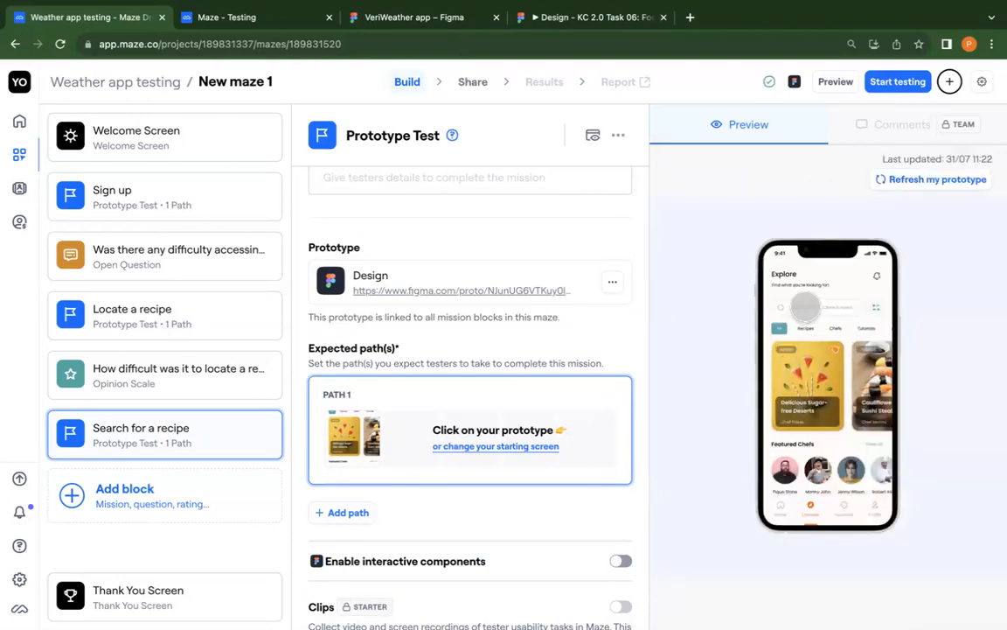
pyautogui.click(804, 306)
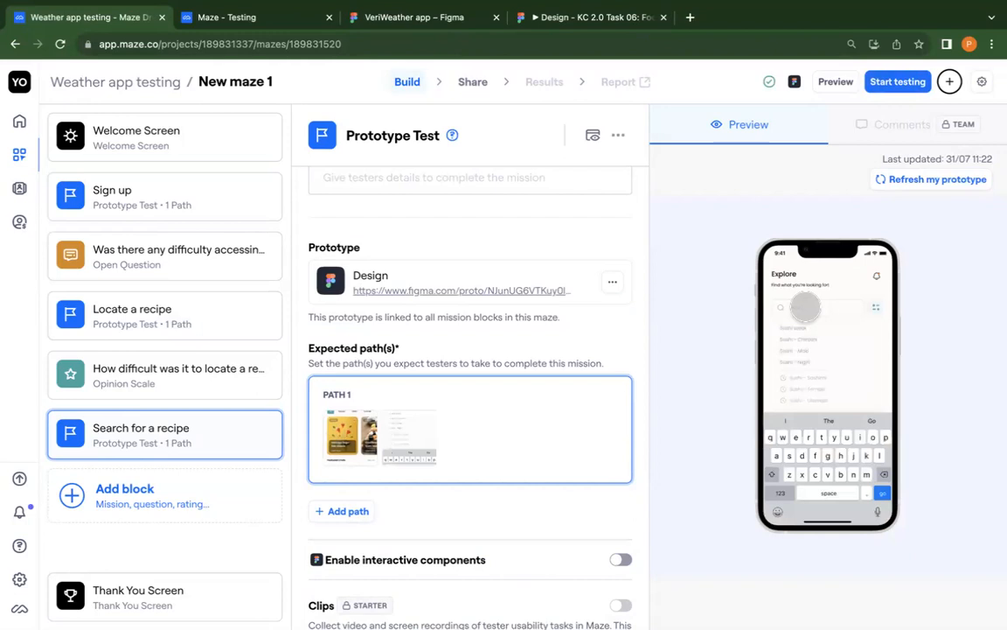
pyautogui.click(804, 329)
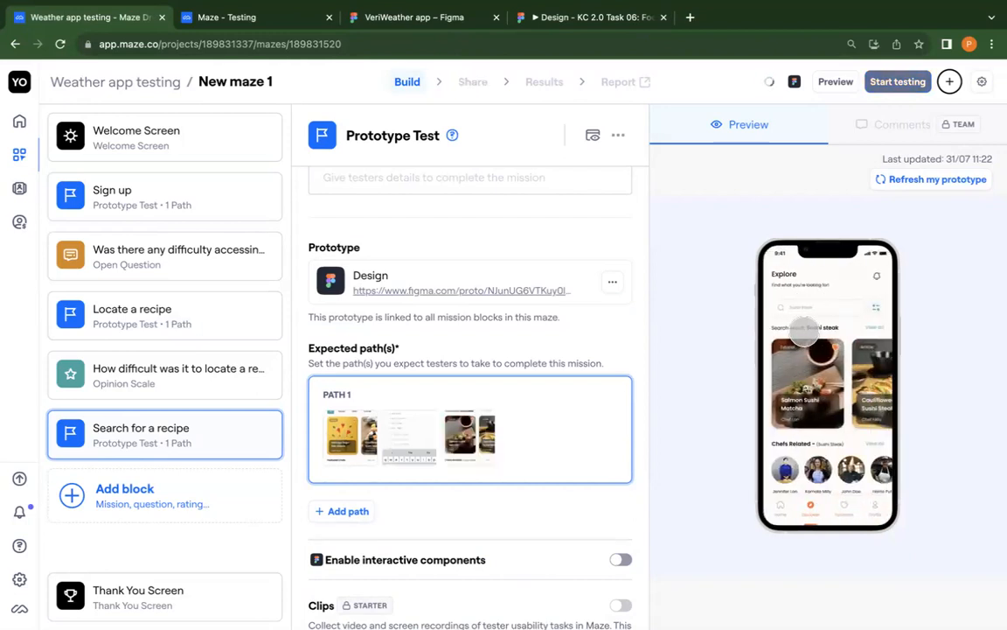
pyautogui.click(141, 496)
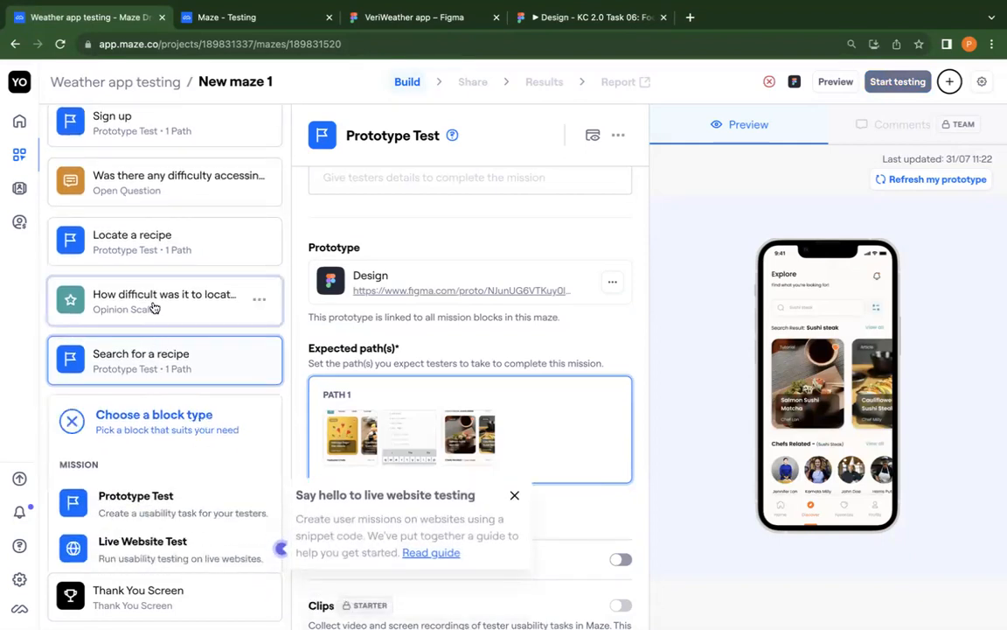
# Delete the empty multiple-choice block
pyautogui.scroll(-4, 178, 510)
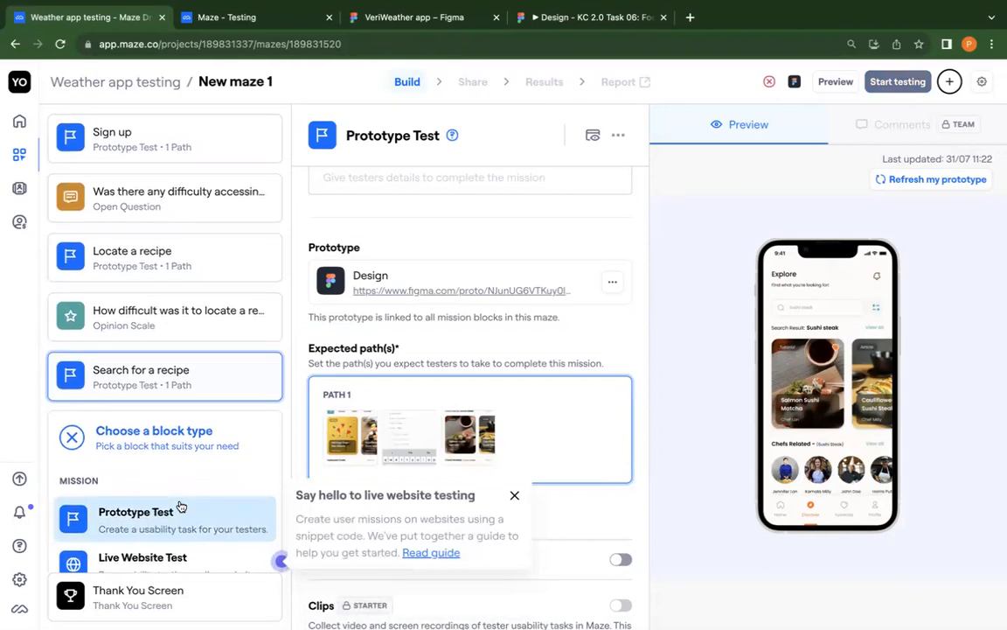
pyautogui.click(170, 443)
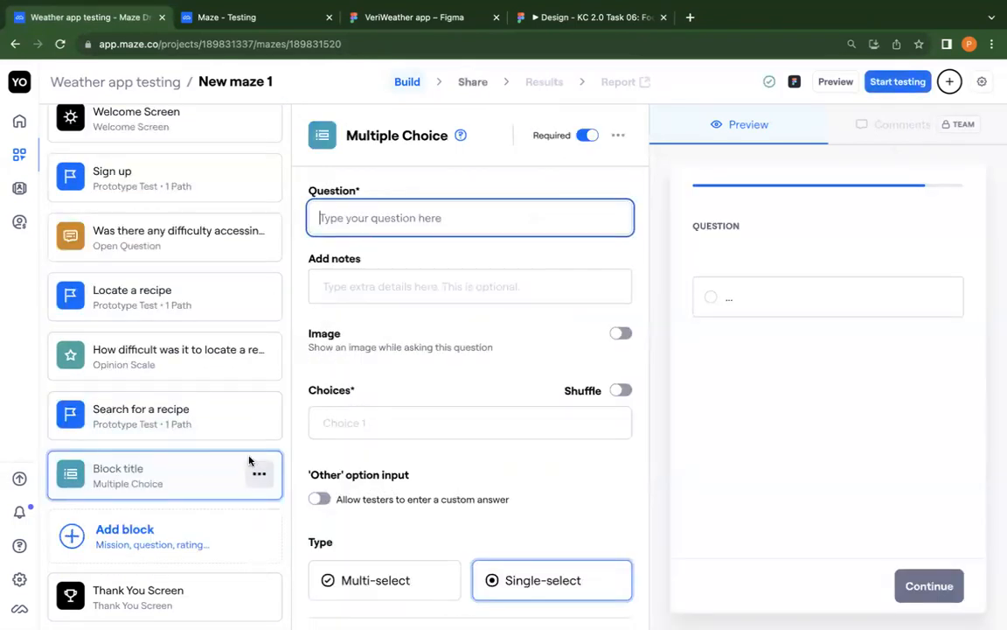
pyautogui.click(260, 472)
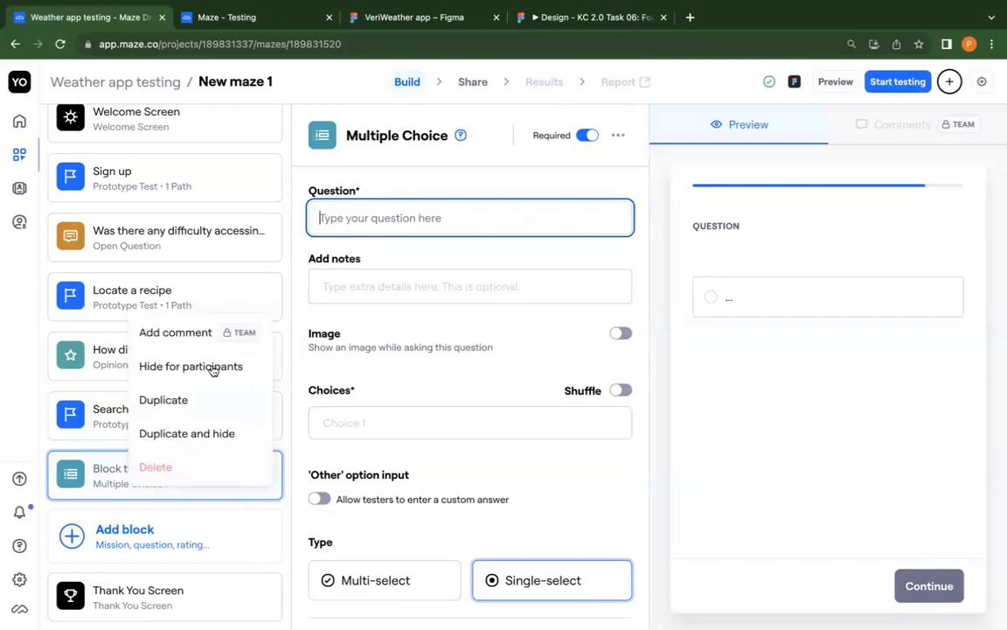
pyautogui.click(179, 476)
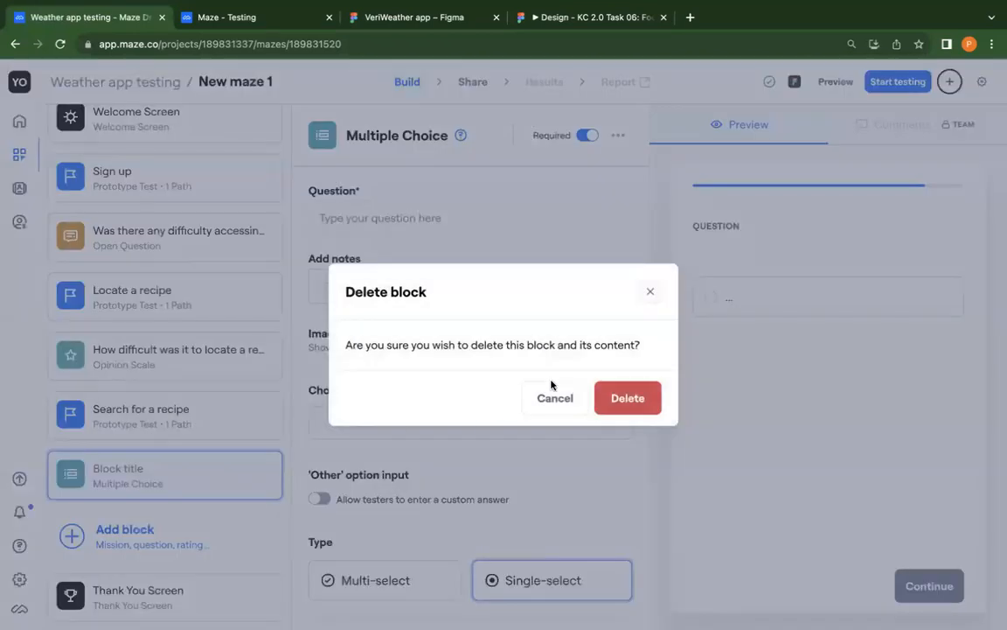
pyautogui.click(629, 398)
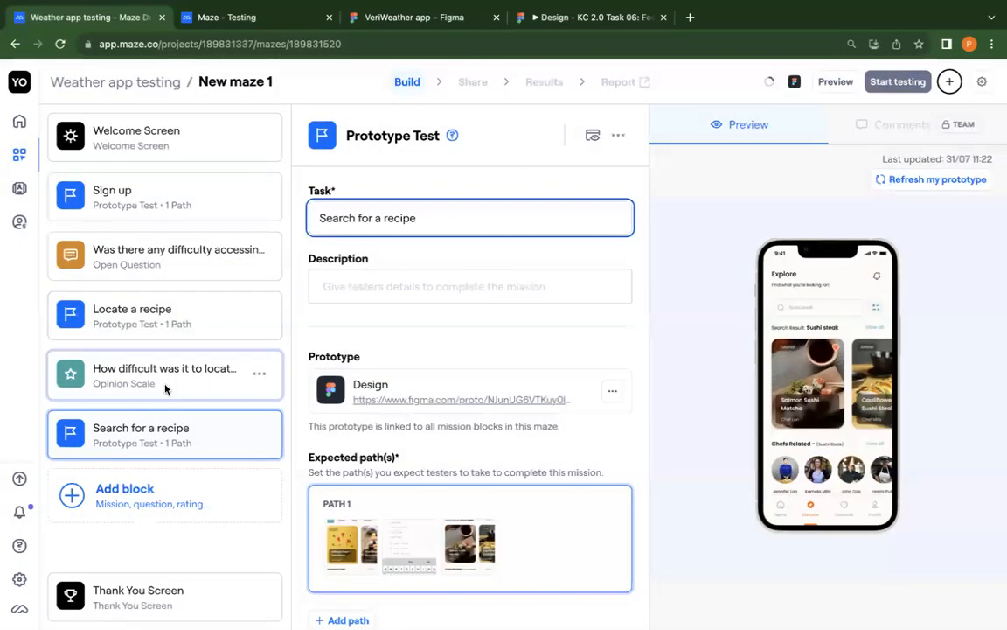
# Duplicate the recipe difficulty rating and place the copy after Search for a recipe
pyautogui.click(250, 379)
pyautogui.click(260, 375)
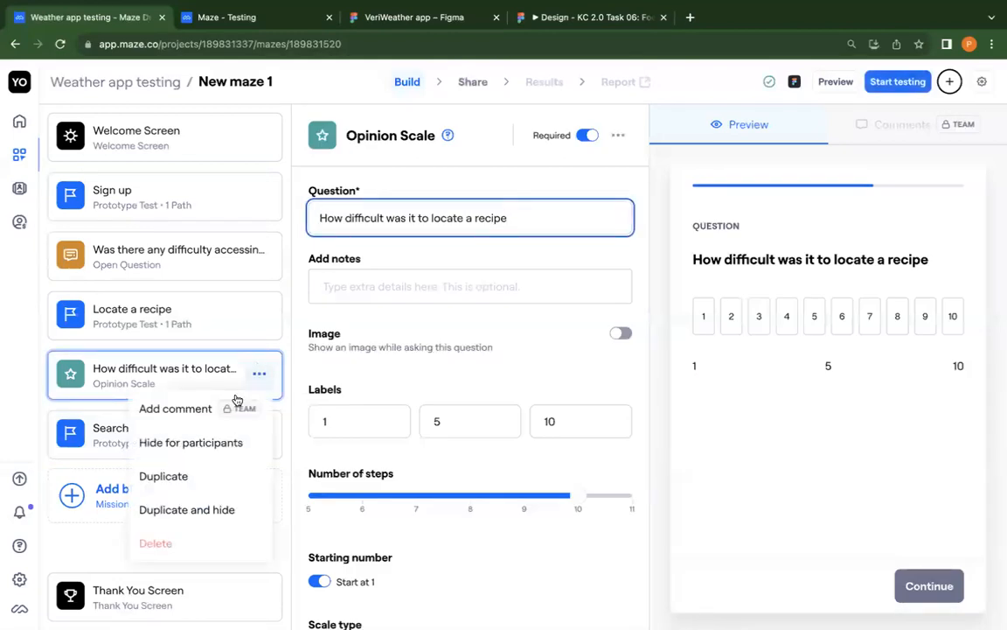
pyautogui.click(193, 478)
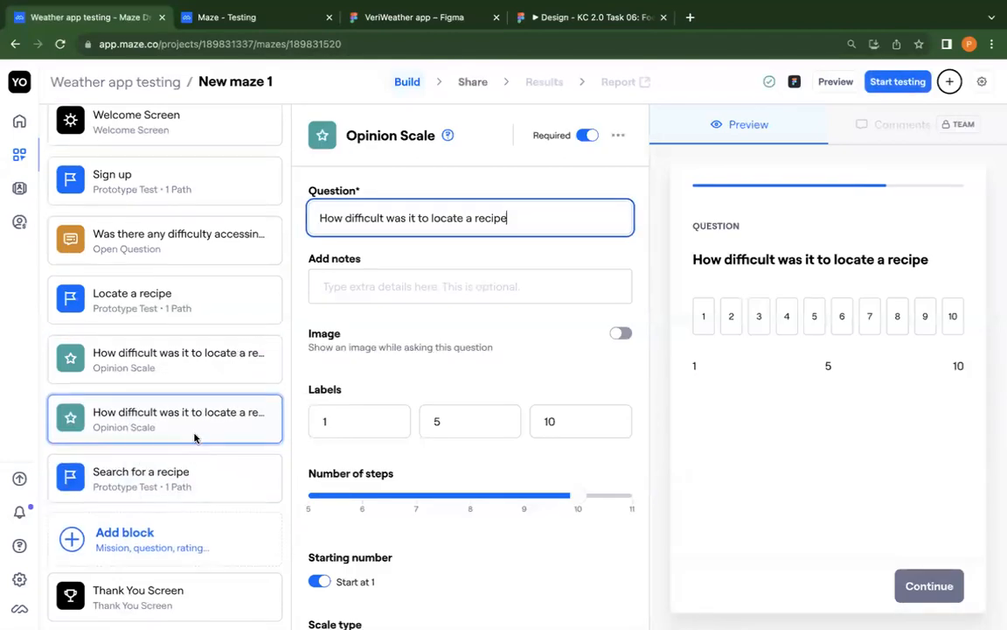
pyautogui.moveTo(204, 411); pyautogui.dragTo(204, 488)
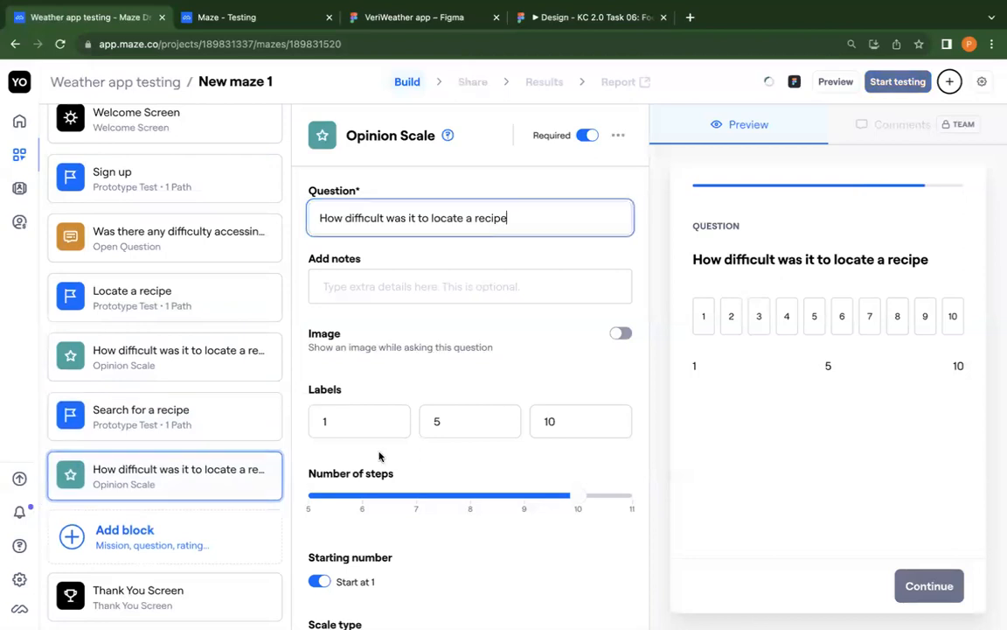
pyautogui.click(835, 82)
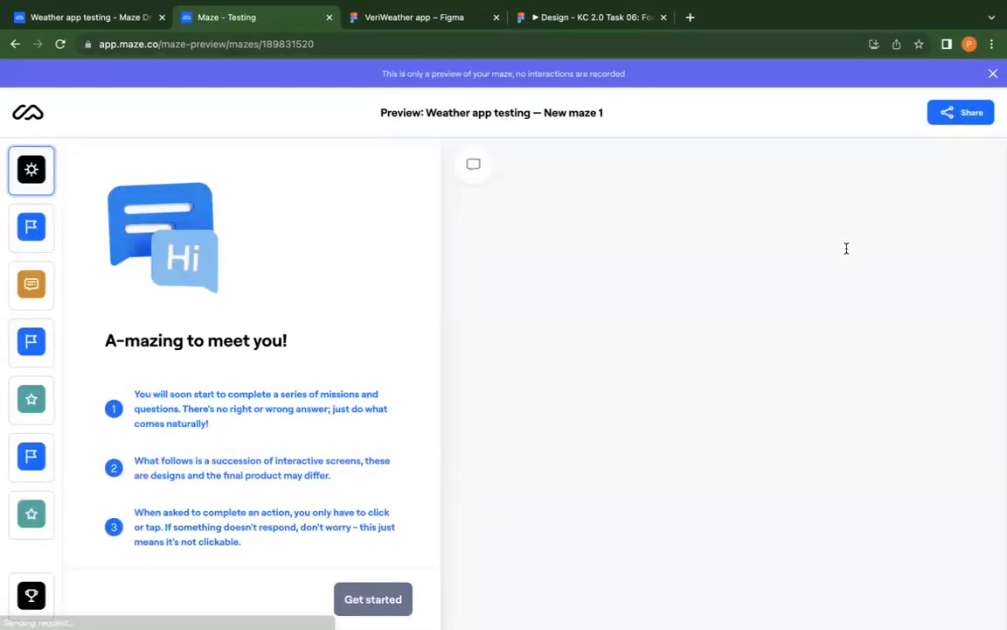
# Start the preview and complete the Sign up task through the onboarding screens
pyautogui.scroll(-1, 352, 425)
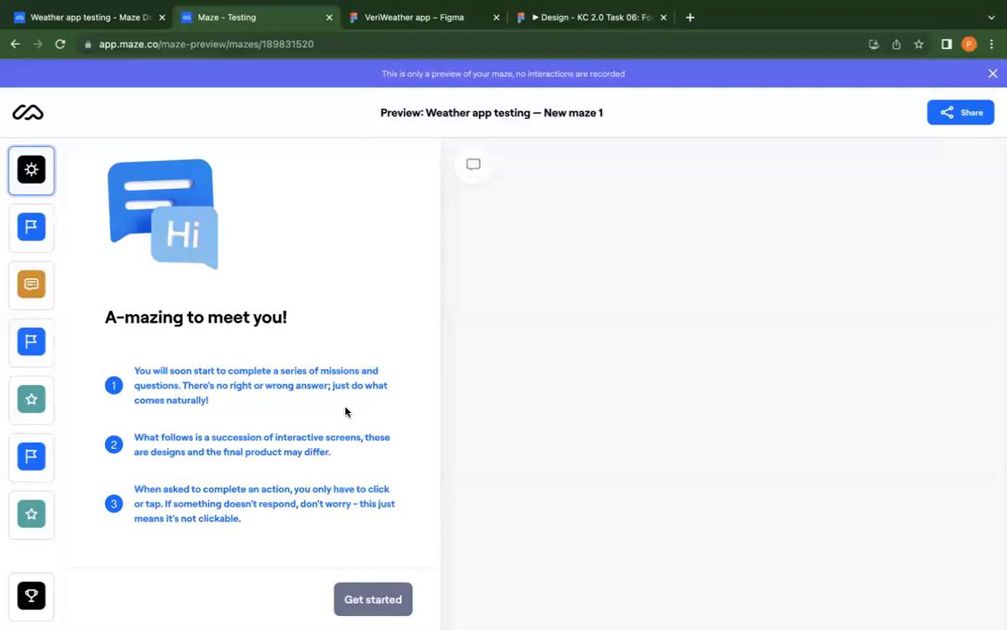
pyautogui.click(371, 604)
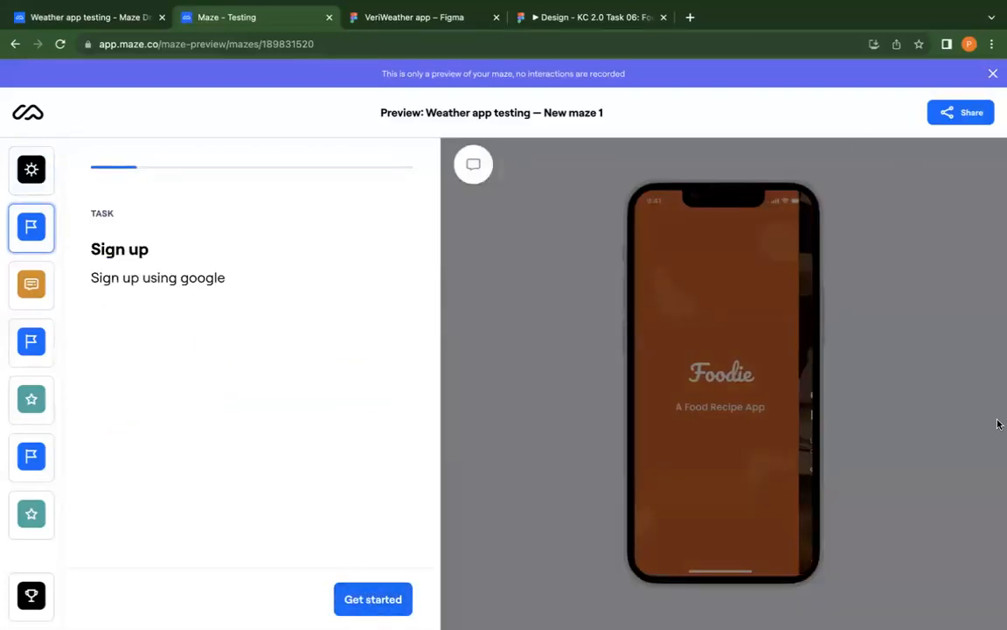
pyautogui.click(359, 601)
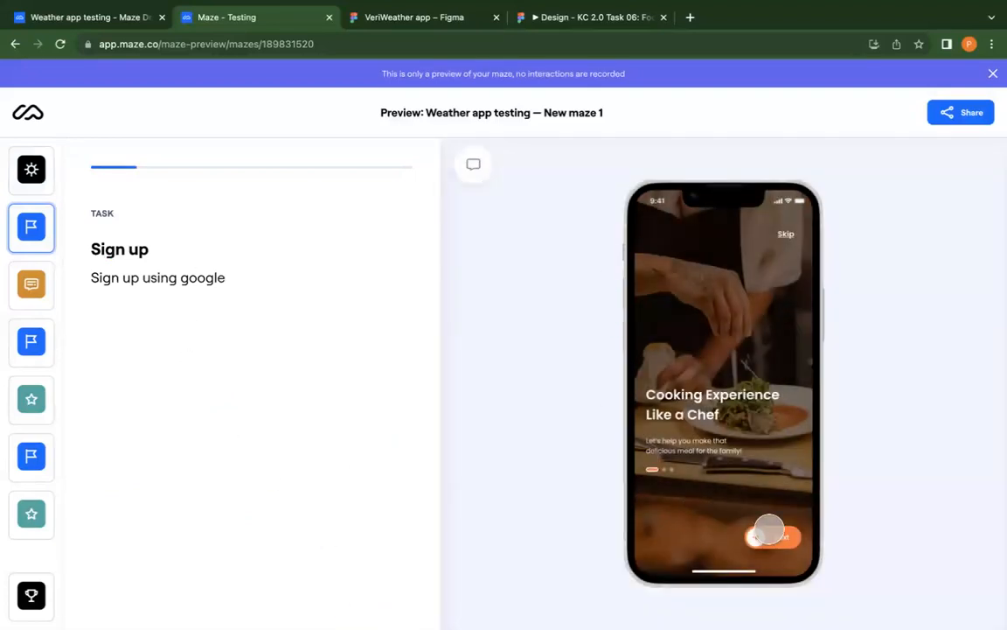
pyautogui.click(769, 536)
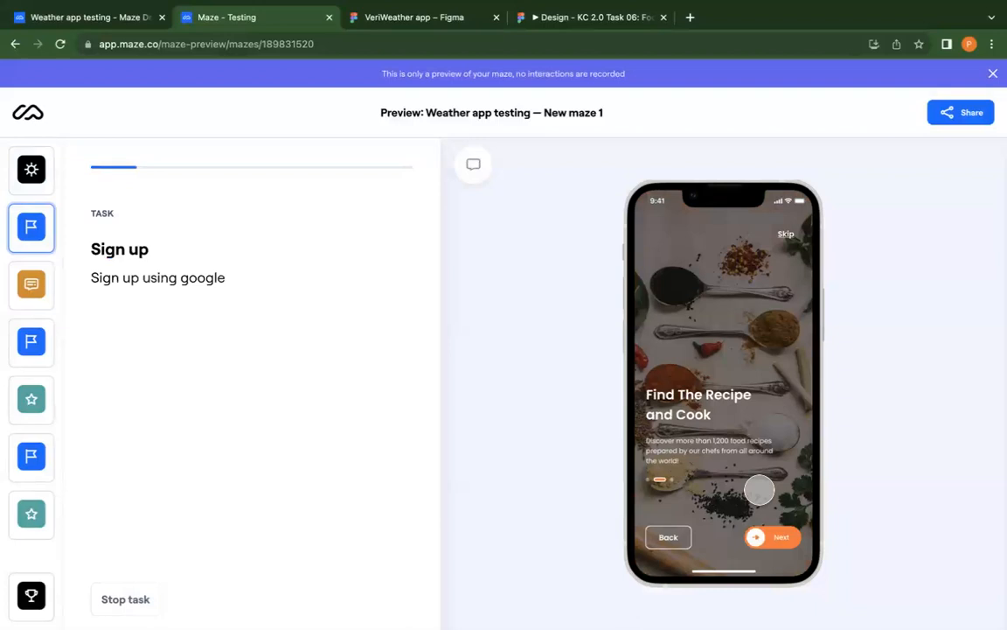
pyautogui.click(767, 535)
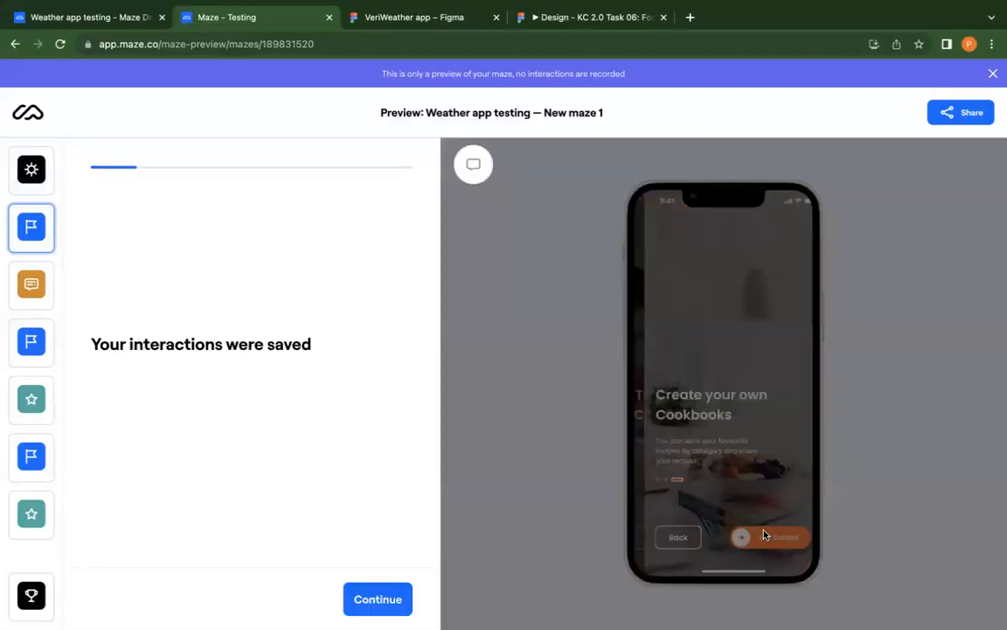
pyautogui.click(368, 599)
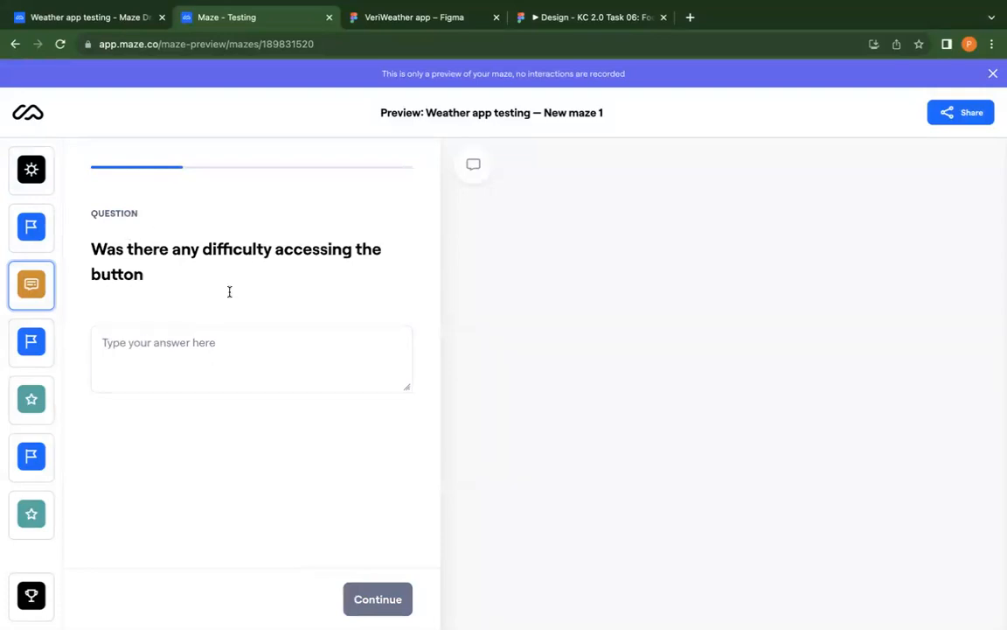
# Answer the open question with 'No there wasn't' and continue
pyautogui.click(324, 341)
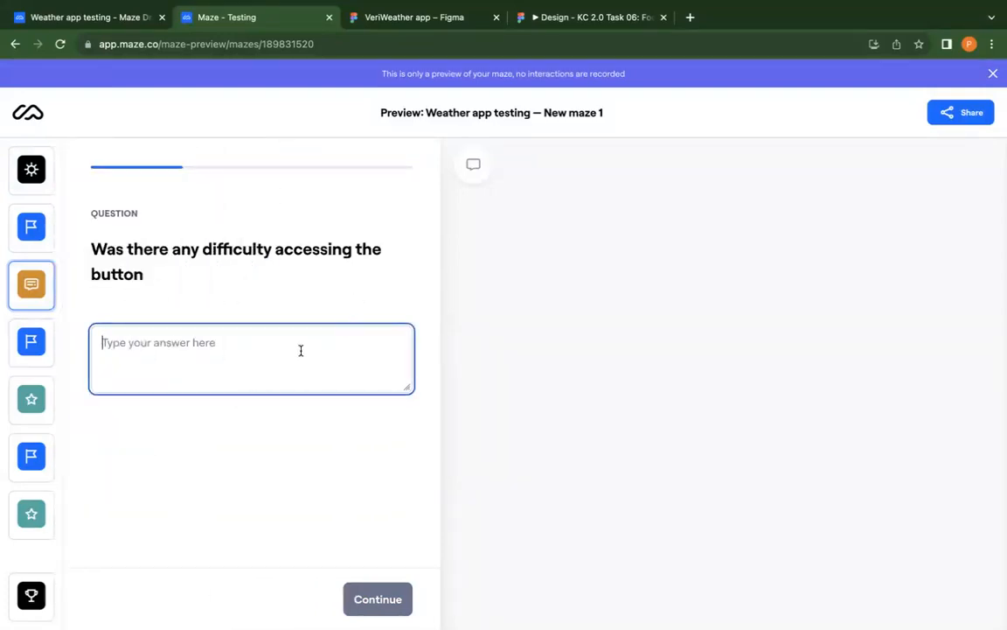
pyautogui.write('No')
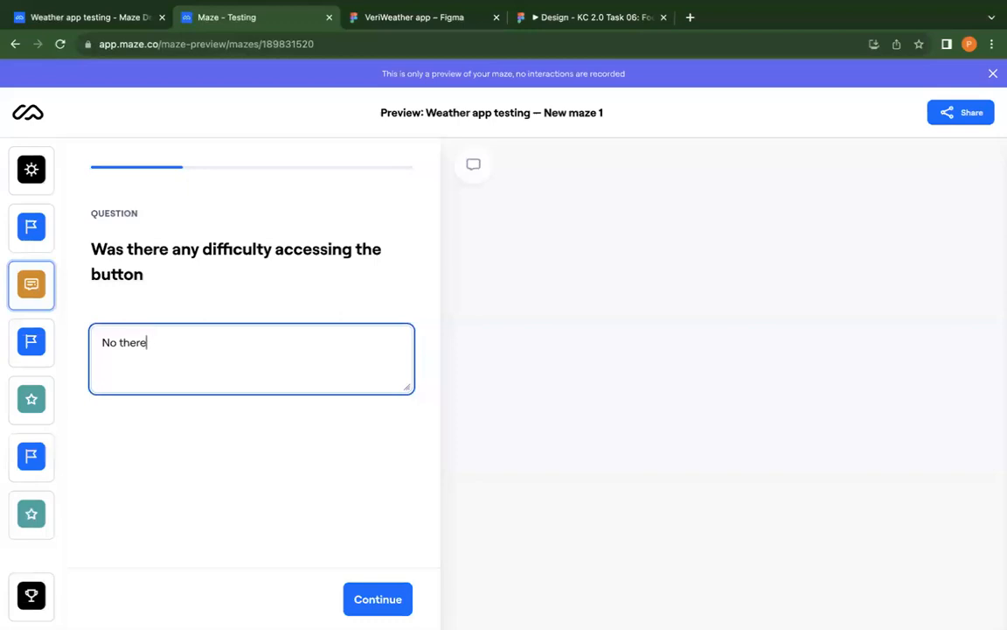
pyautogui.write("there wasn't")
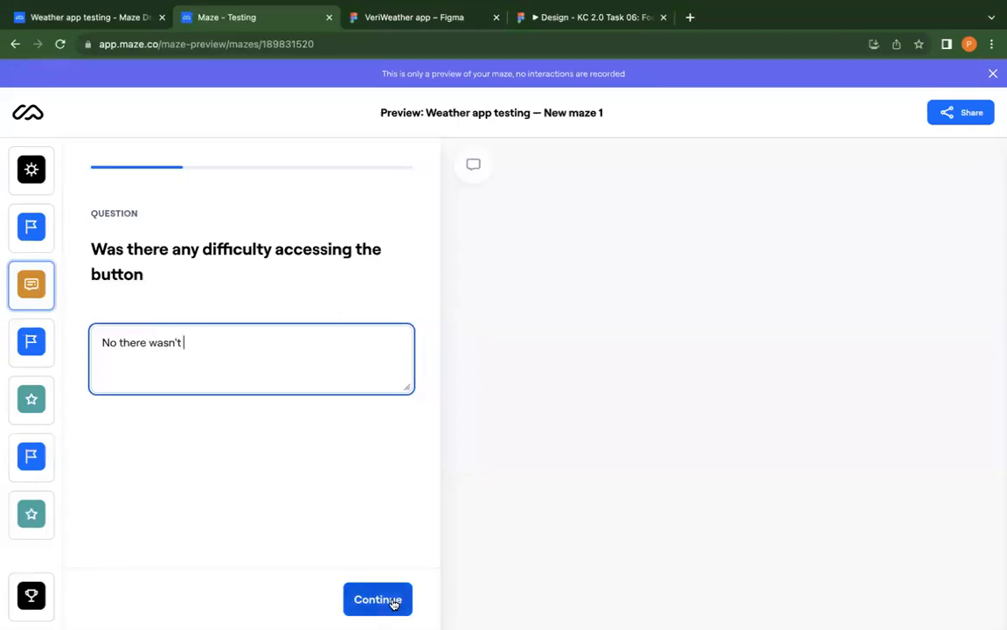
pyautogui.click(384, 600)
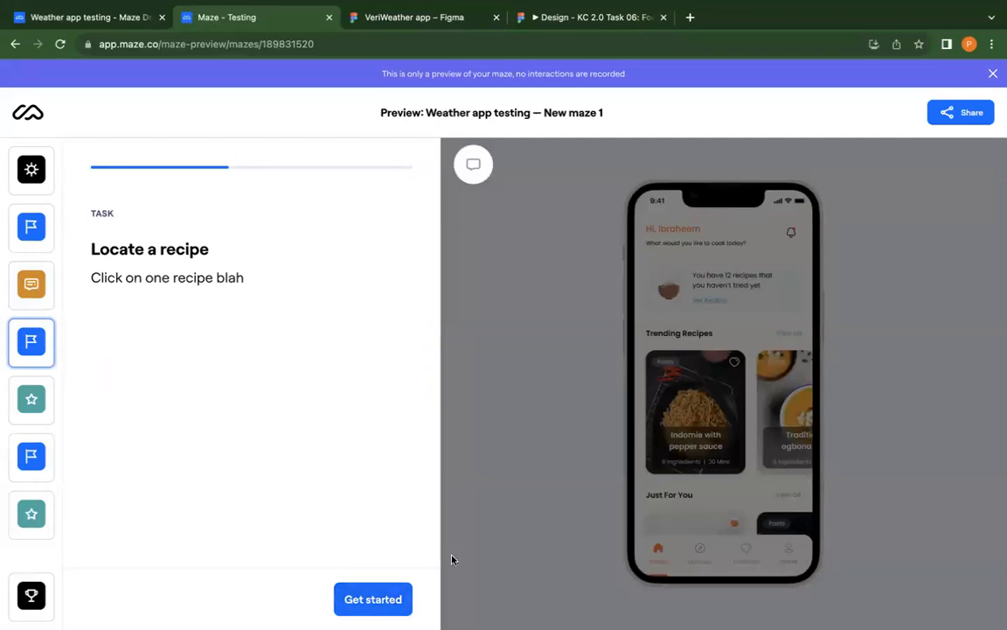
# Complete Locate a recipe by reaching Explore, then rate its difficulty 5
pyautogui.click(400, 604)
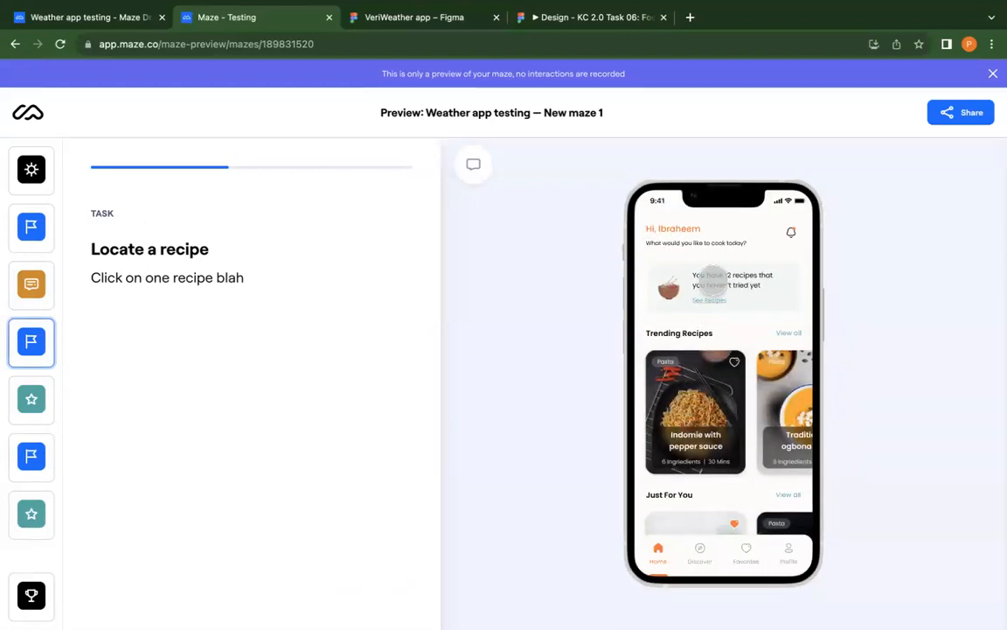
pyautogui.click(712, 280)
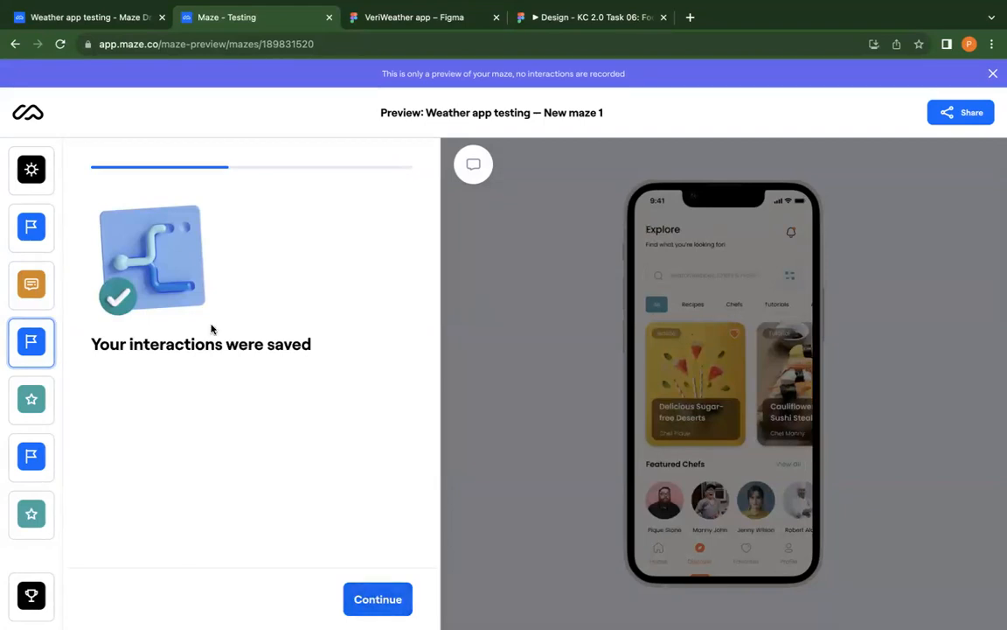
pyautogui.click(374, 603)
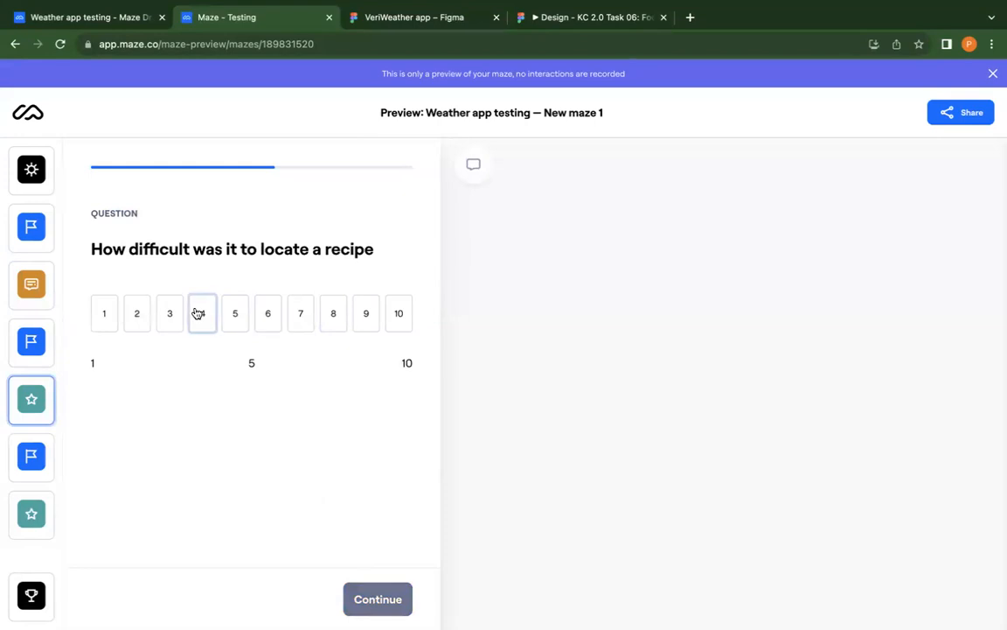
pyautogui.click(238, 313)
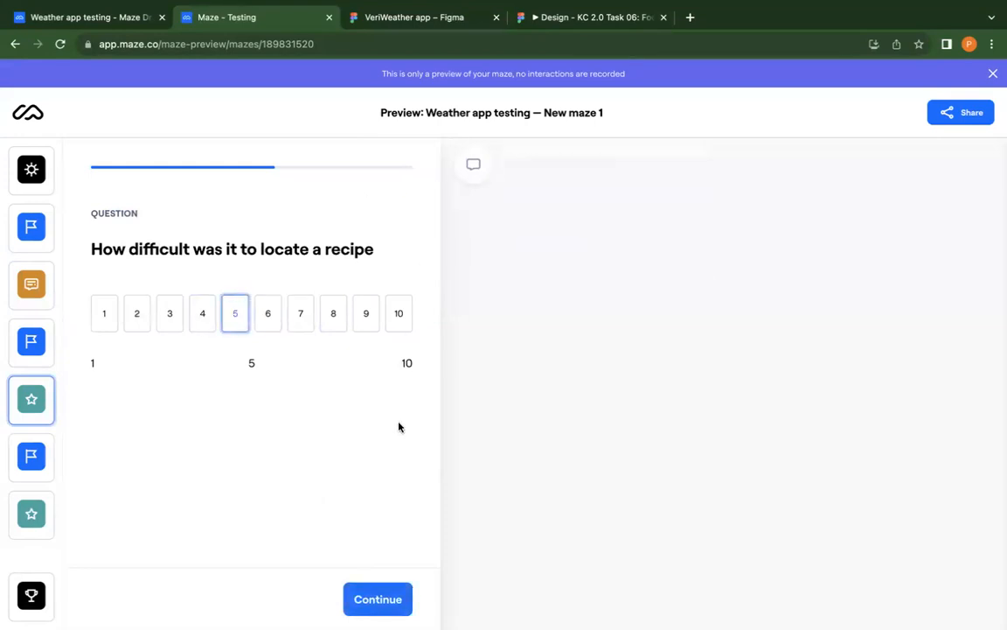
pyautogui.click(390, 603)
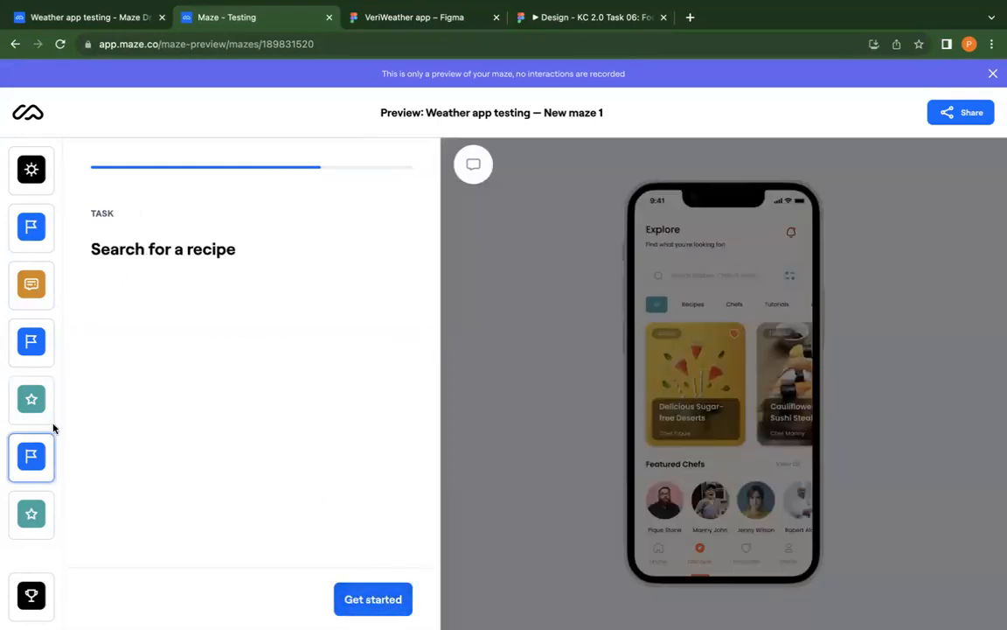
# Complete Search for a recipe via the Sushi steak suggestion, rate it 6, and return to the editor
pyautogui.click(378, 598)
pyautogui.click(717, 273)
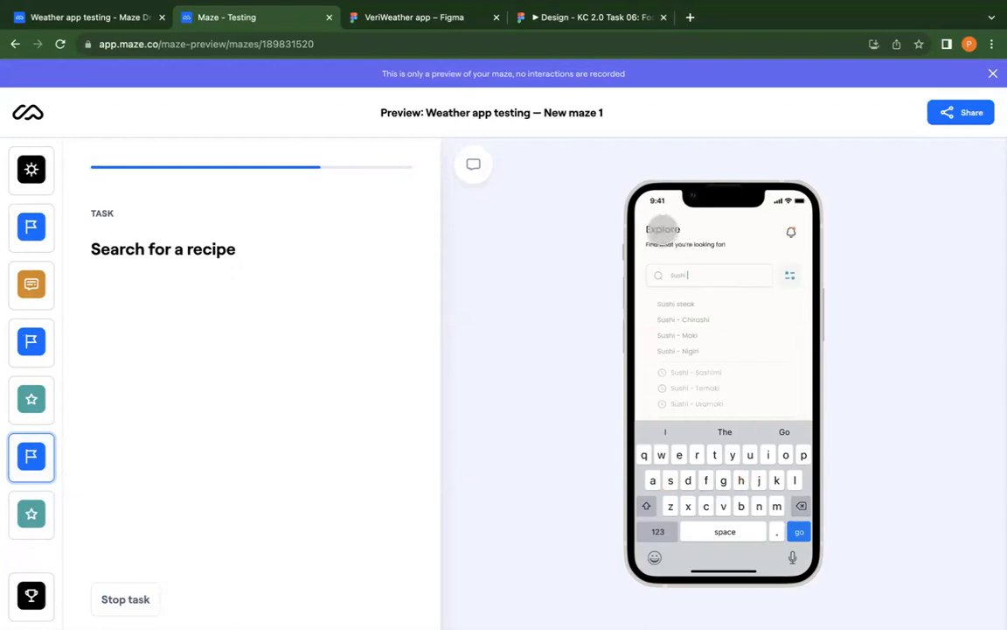
pyautogui.click(702, 411)
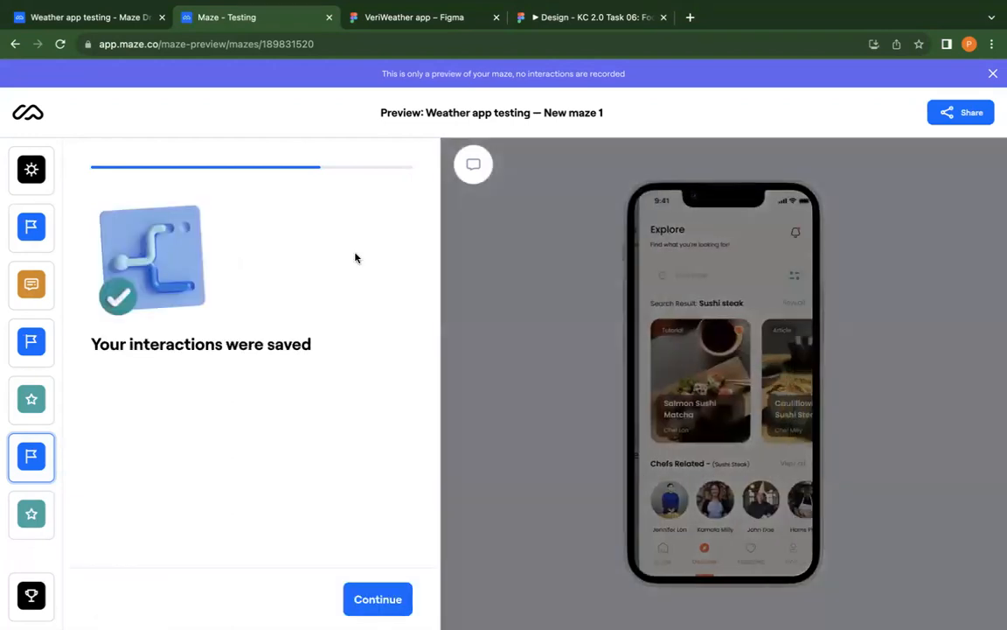
pyautogui.click(399, 601)
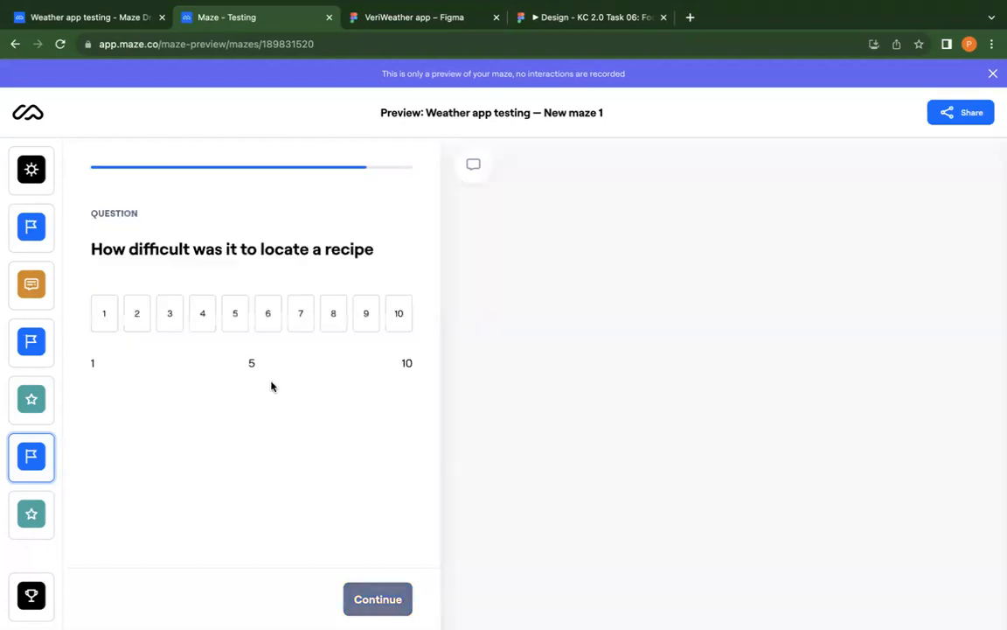
pyautogui.click(267, 313)
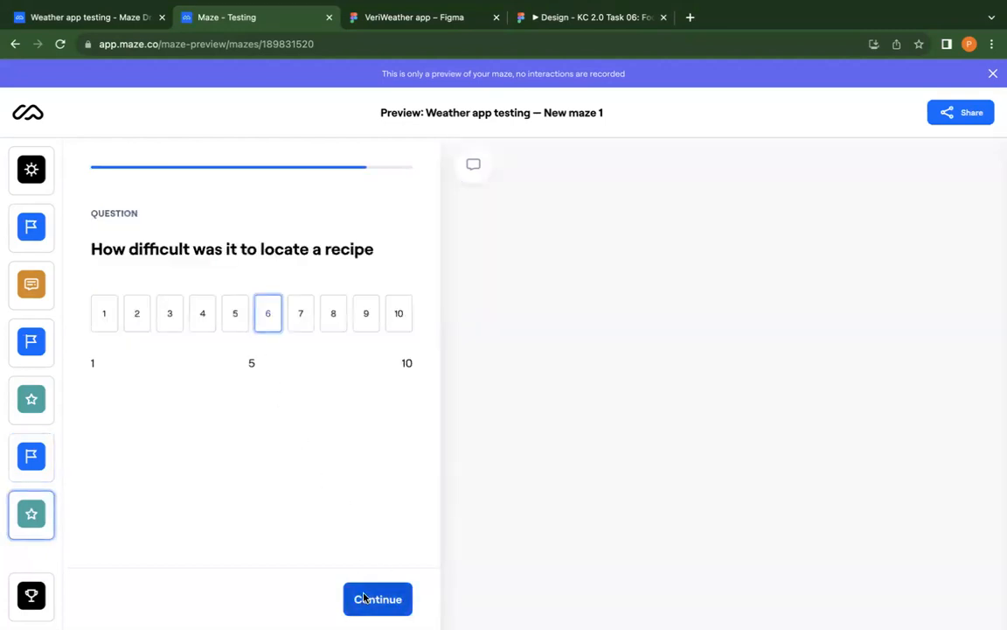
pyautogui.click(375, 598)
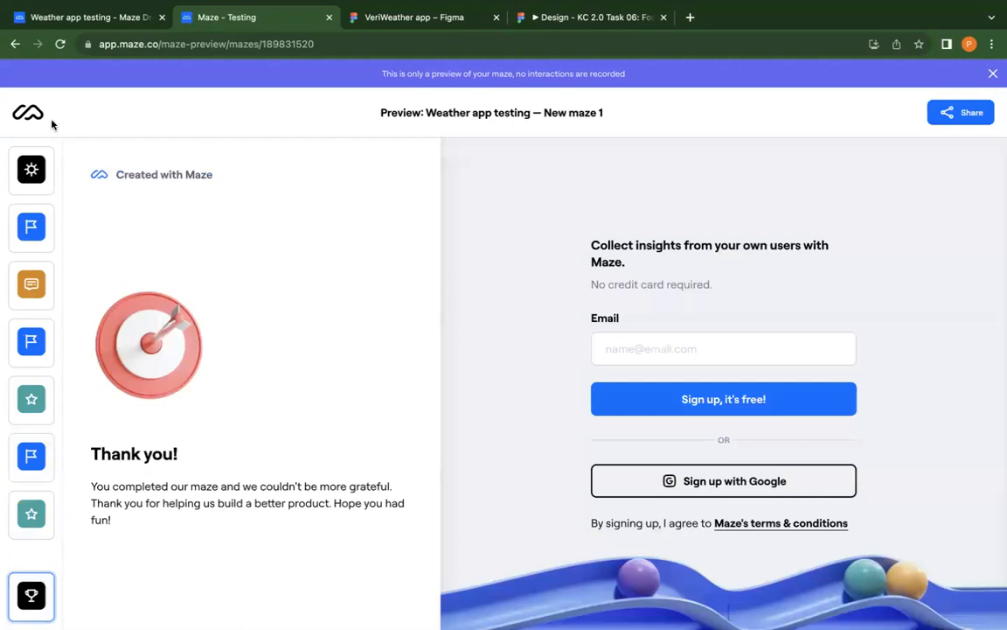
pyautogui.click(95, 18)
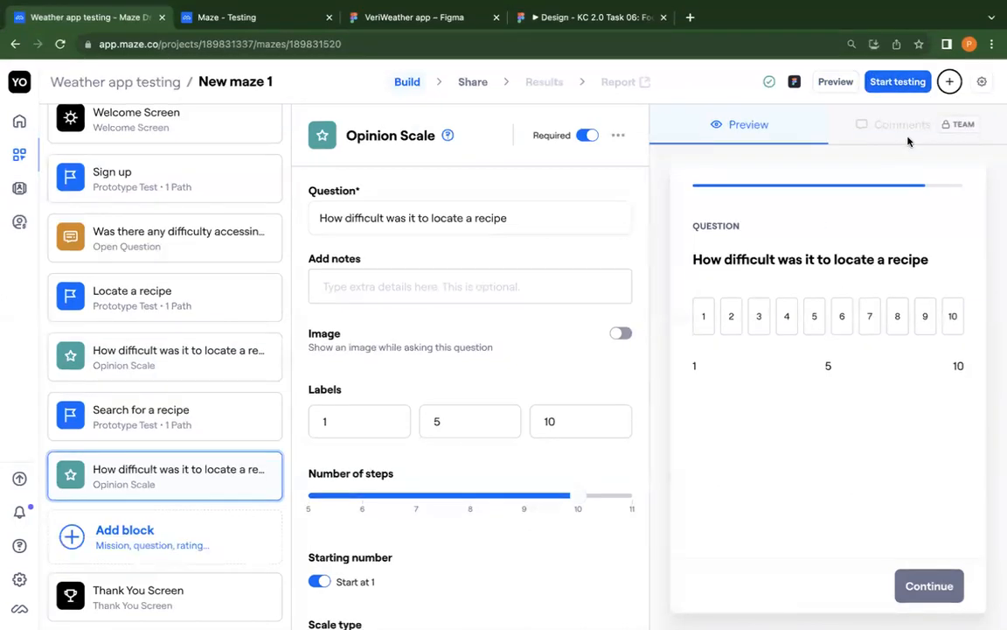
# Open the Ready to go! dialog for sending New maze 1 live via Start testing
pyautogui.click(900, 82)
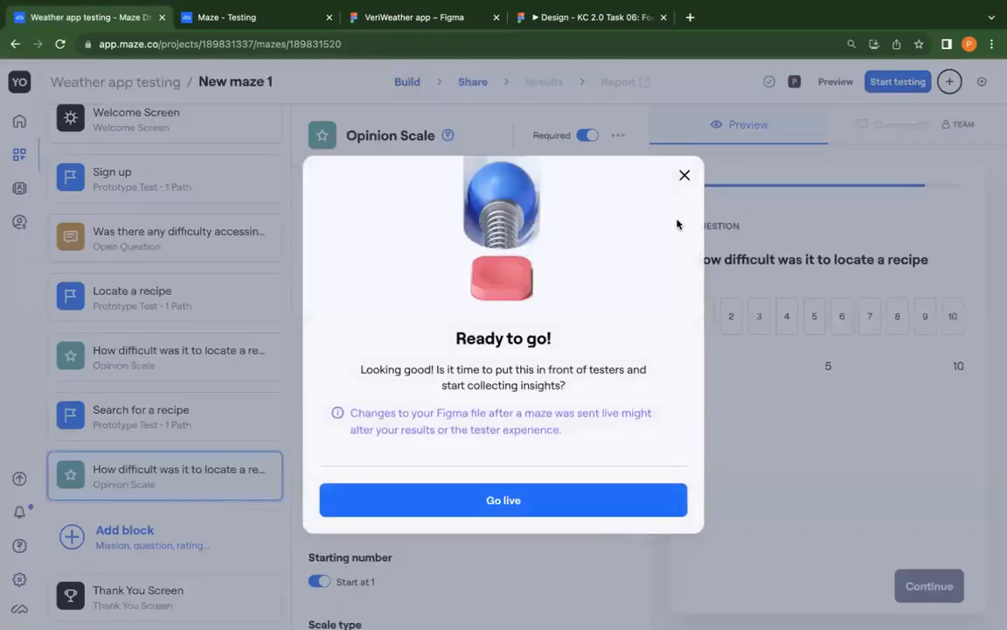
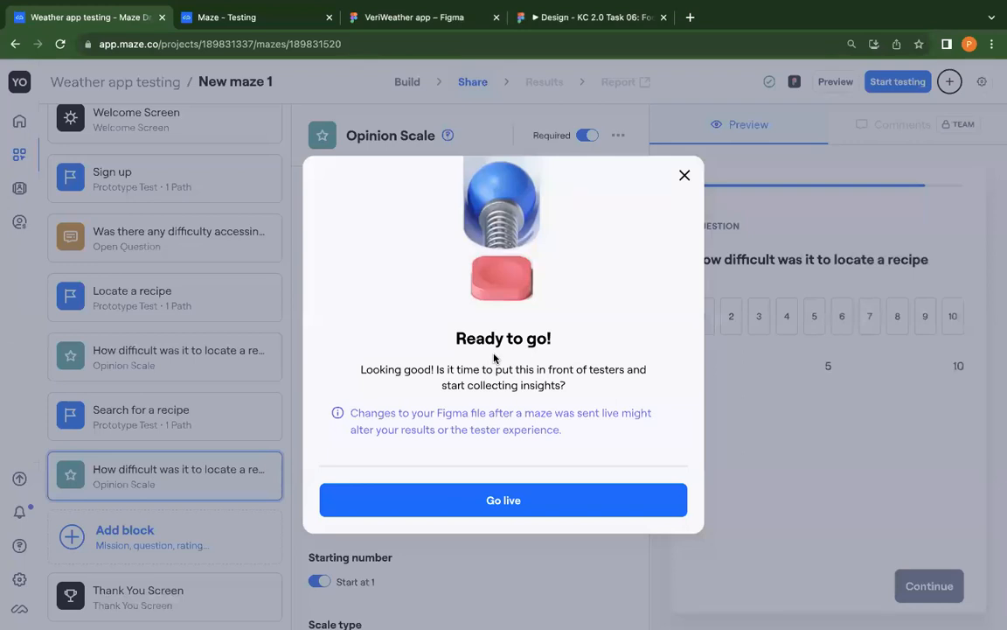
# Publish New maze 1 live with Go live so its Share page appears
pyautogui.click(557, 498)
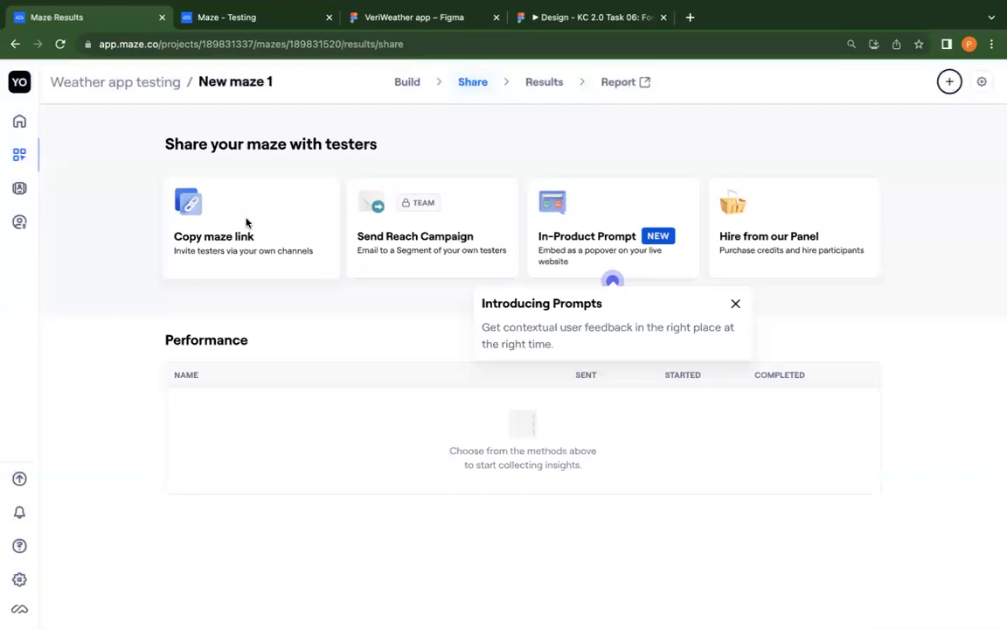
# Dismiss the Prompts announcement and copy New maze 1's tester link to the clipboard
pyautogui.click(735, 303)
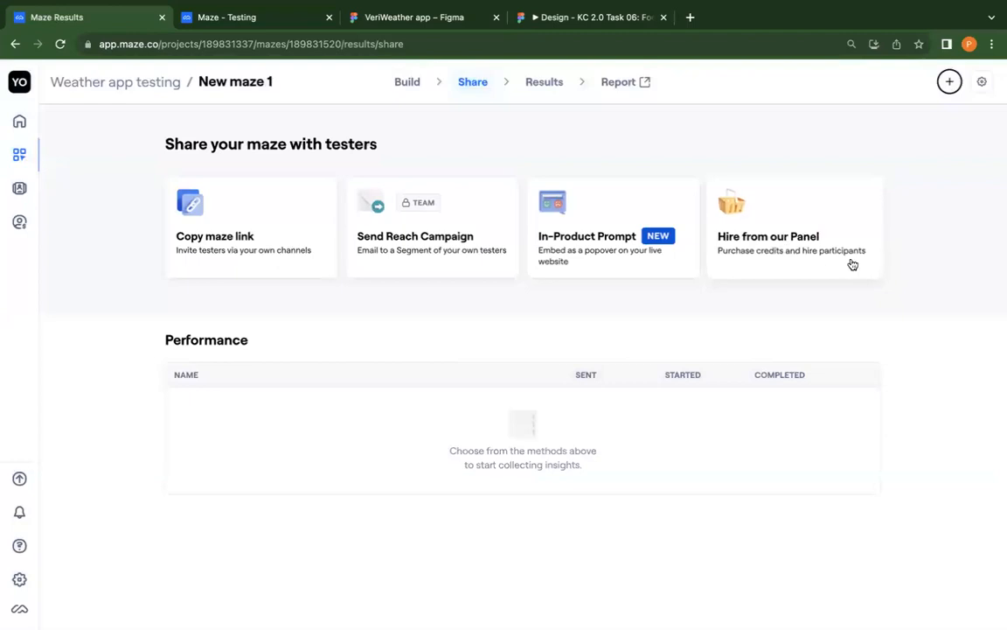
pyautogui.click(244, 193)
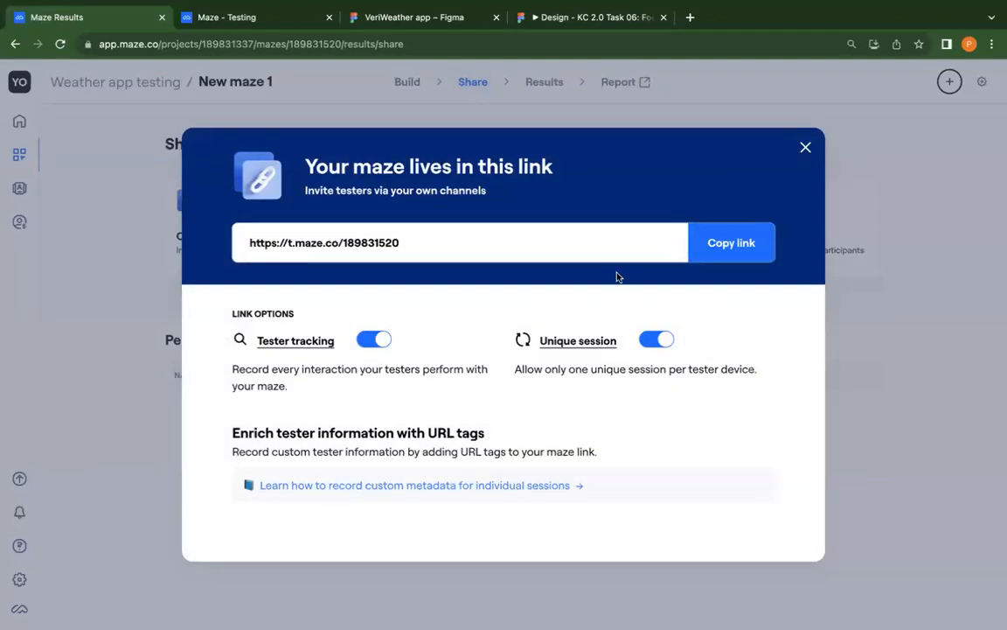
pyautogui.click(748, 252)
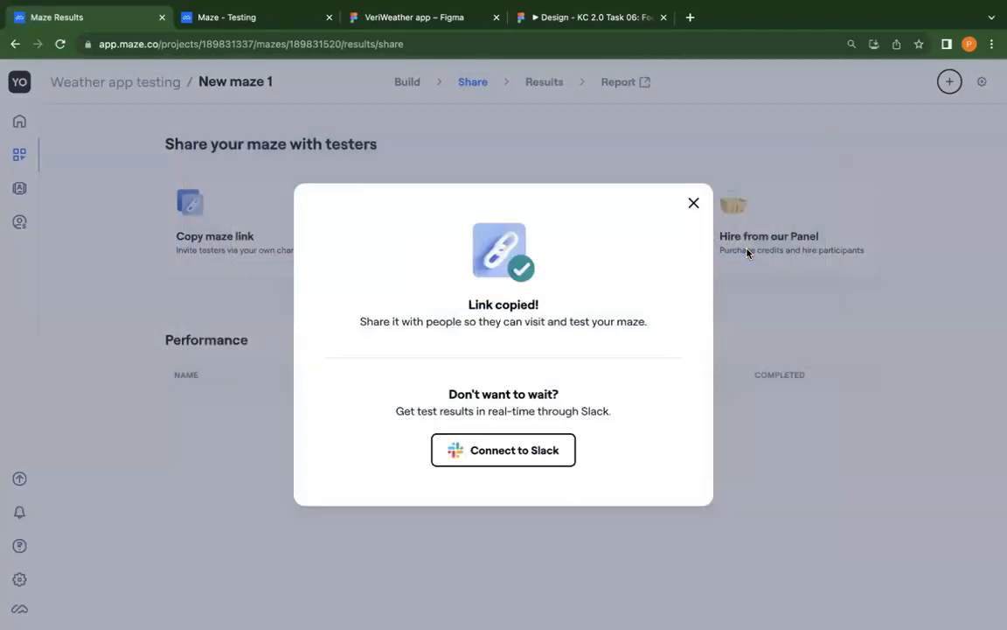
pyautogui.click(693, 203)
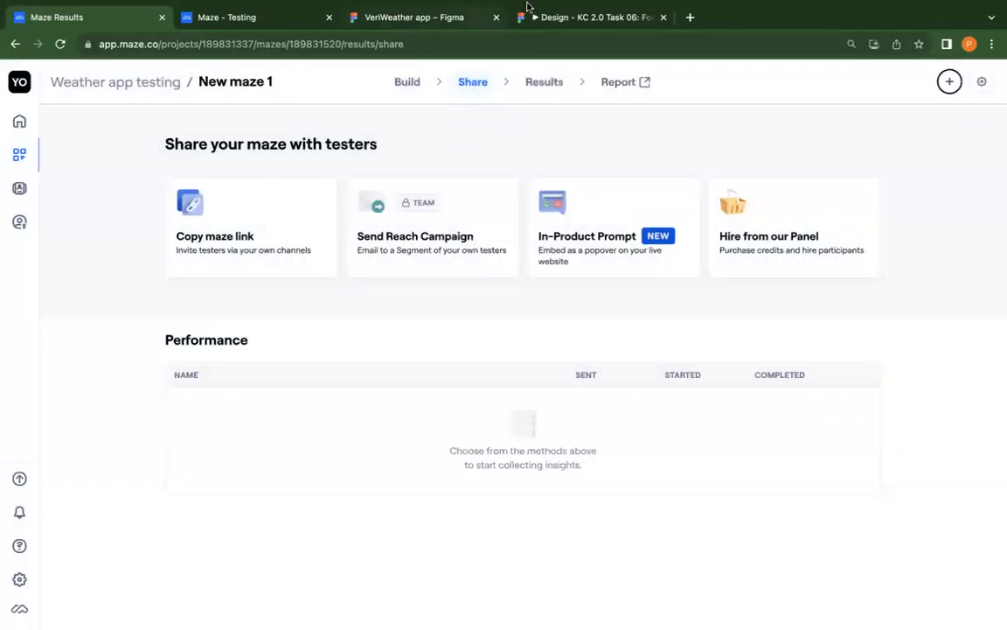
pyautogui.moveTo(525, 7)
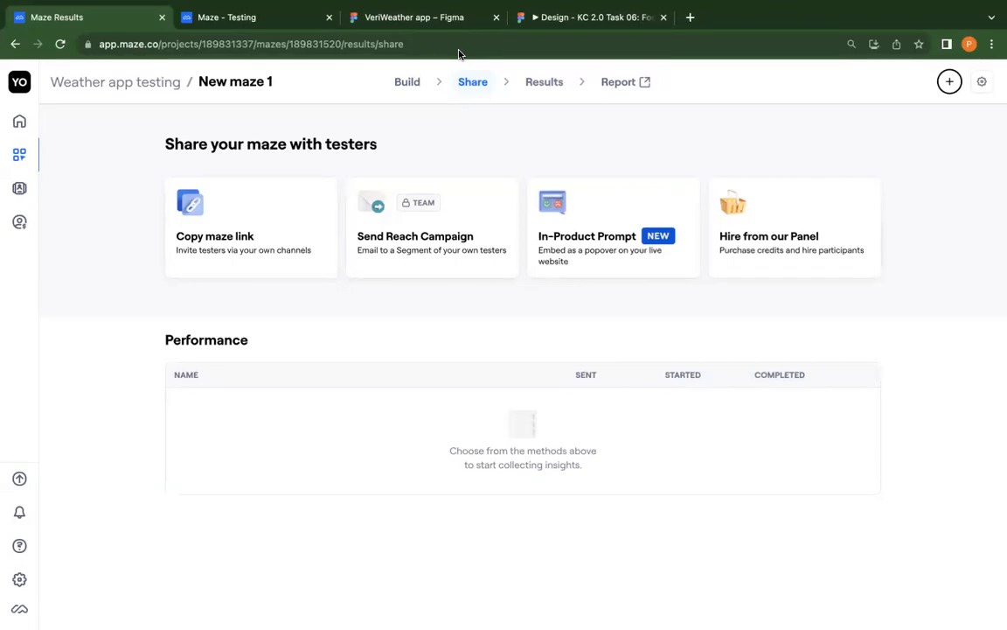
# Review Sign up results: 3 responses, 100% direct success, 14.3% misclick rate, 12.4s average
pyautogui.moveTo(463, 3)
pyautogui.click(555, 81)
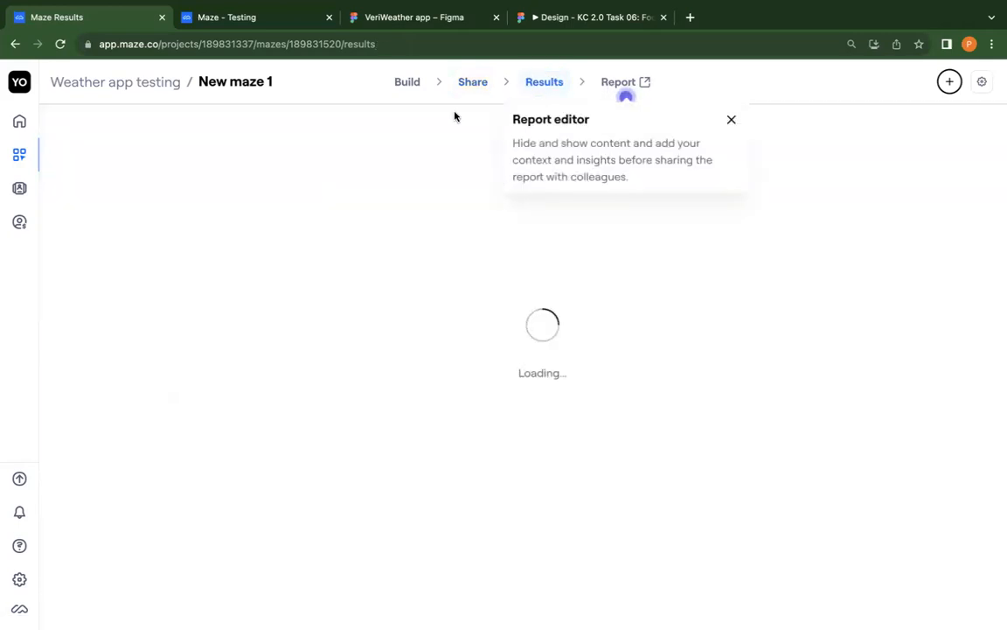
pyautogui.scroll(-5, 536, 305)
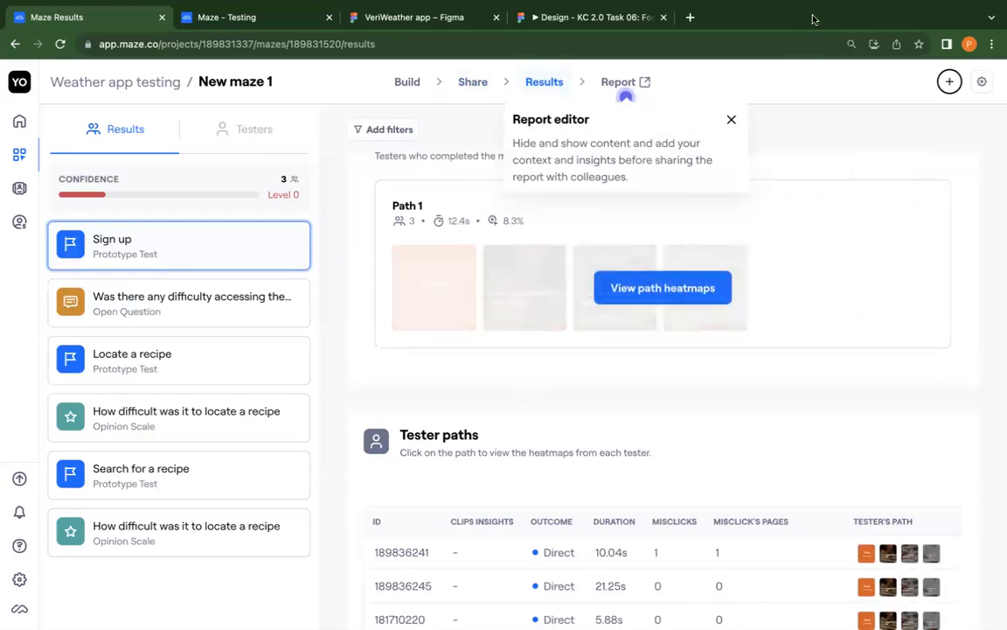
pyautogui.scroll(1, 544, 537)
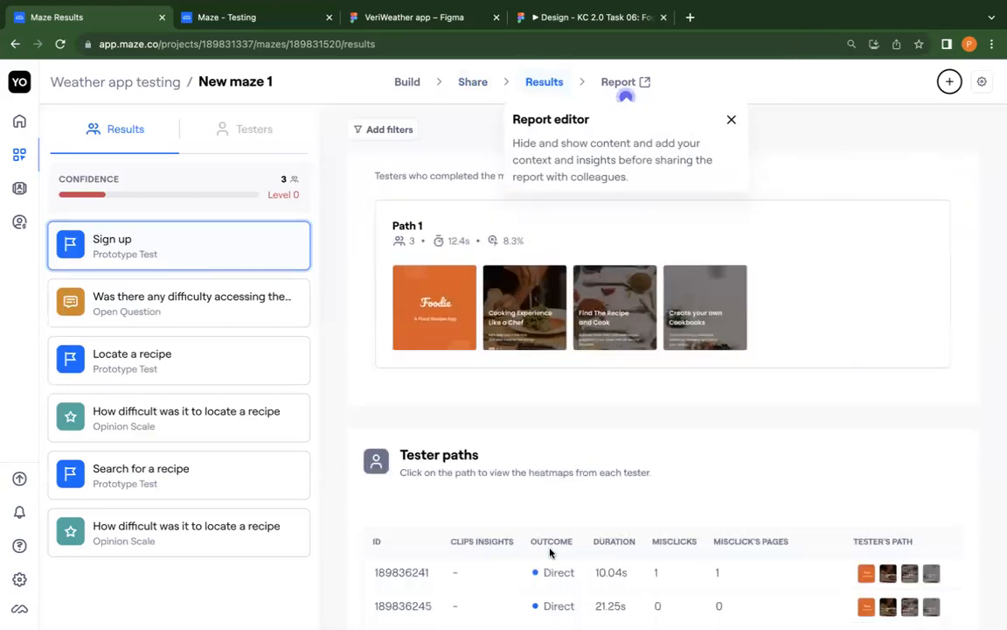
pyautogui.scroll(-2, 544, 540)
pyautogui.scroll(6, 549, 546)
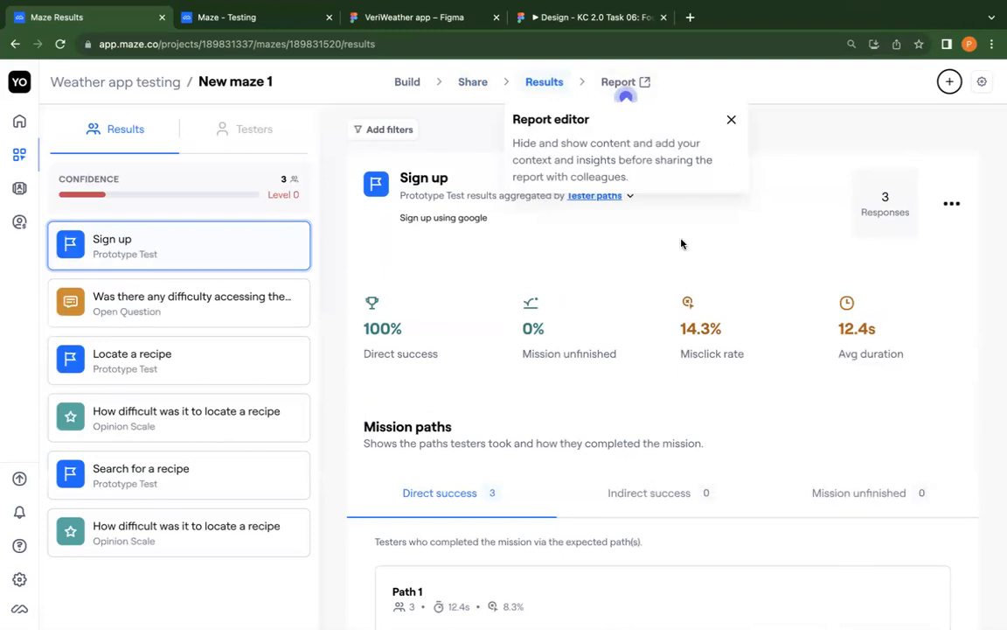
# Open the maze report in a new tab showing the Weather app testing introduction
pyautogui.click(732, 120)
pyautogui.click(951, 205)
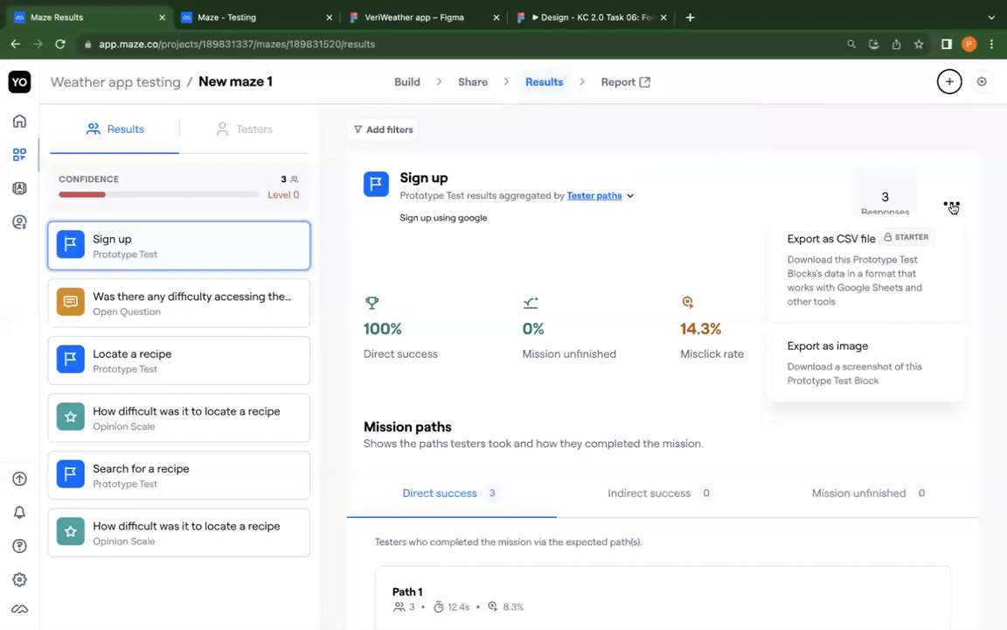
pyautogui.click(749, 177)
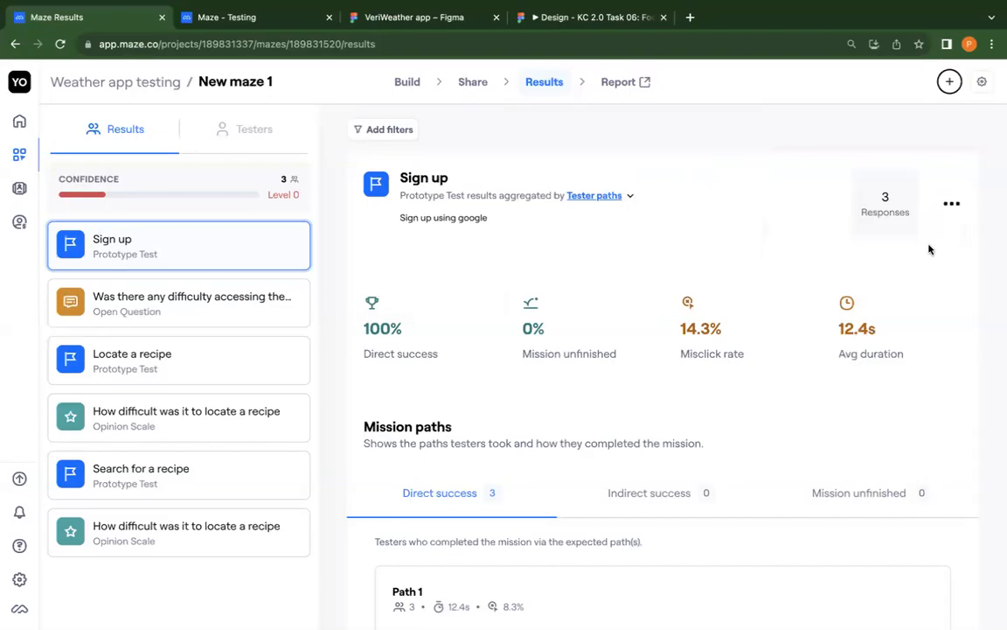
pyautogui.click(618, 82)
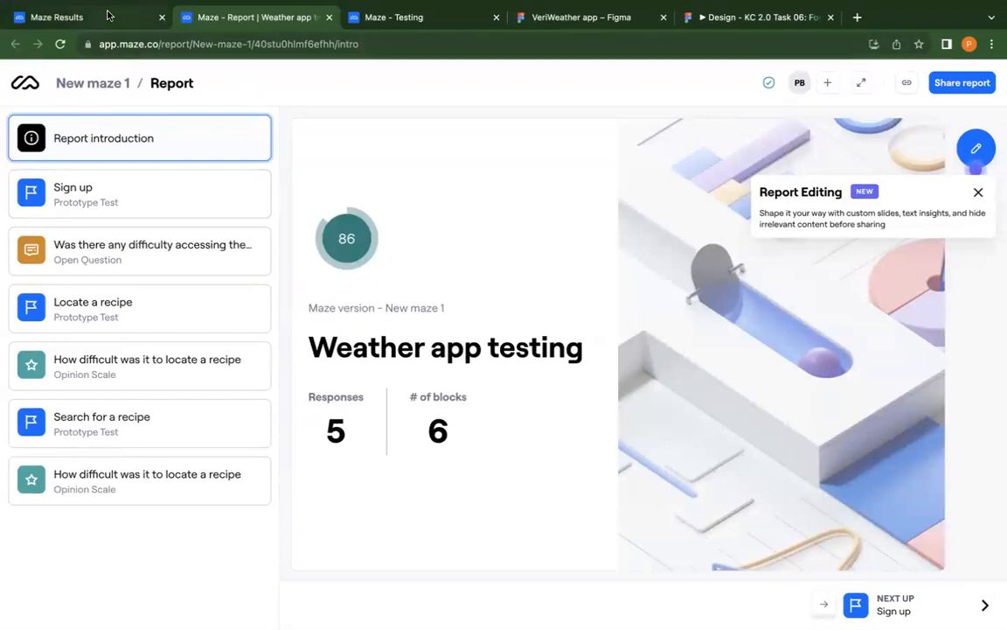
# Confirm the URL link has 5 started and 2 completed, then view refreshed Results with 5 Sign up responses
pyautogui.click(109, 15)
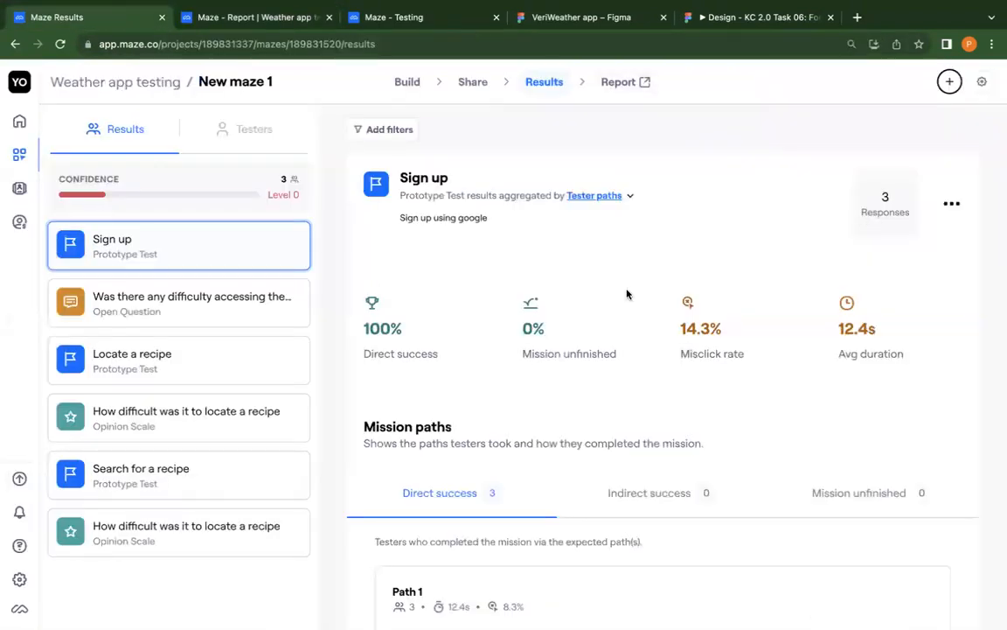
pyautogui.scroll(-1, 472, 218)
pyautogui.click(479, 78)
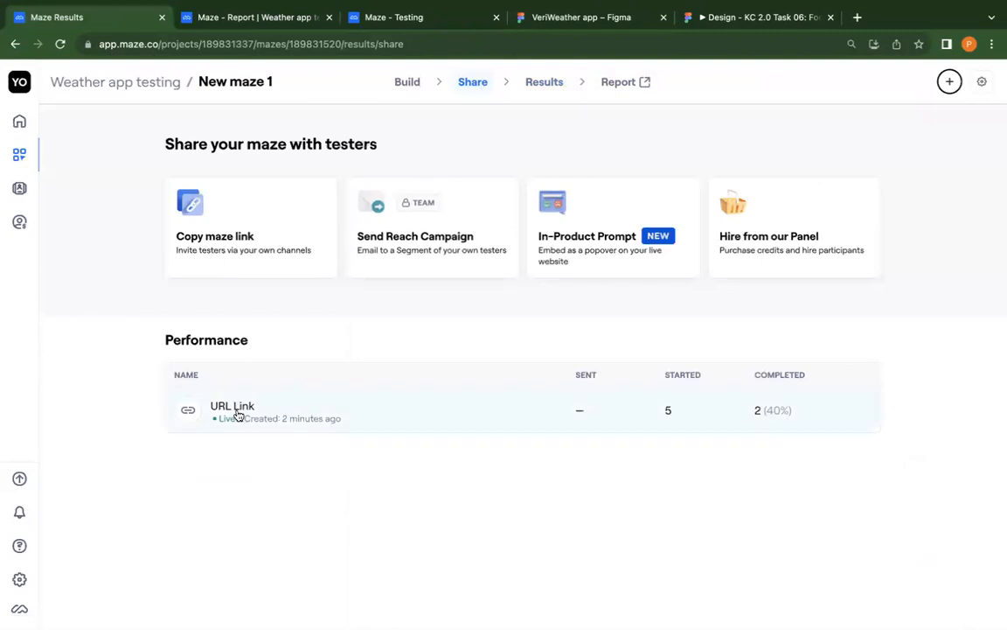
pyautogui.click(341, 411)
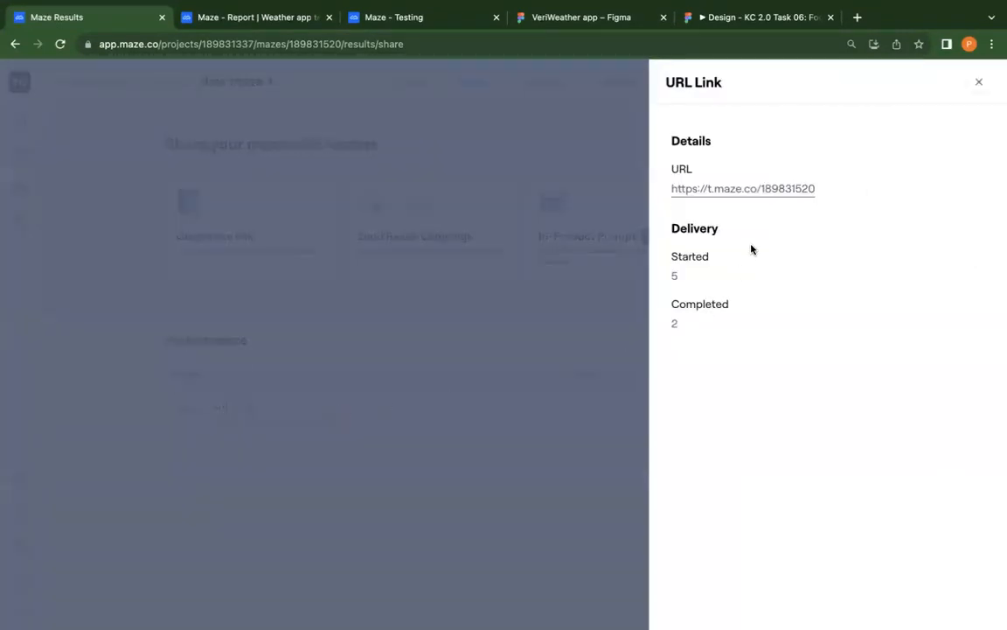
pyautogui.scroll(-1, 753, 248)
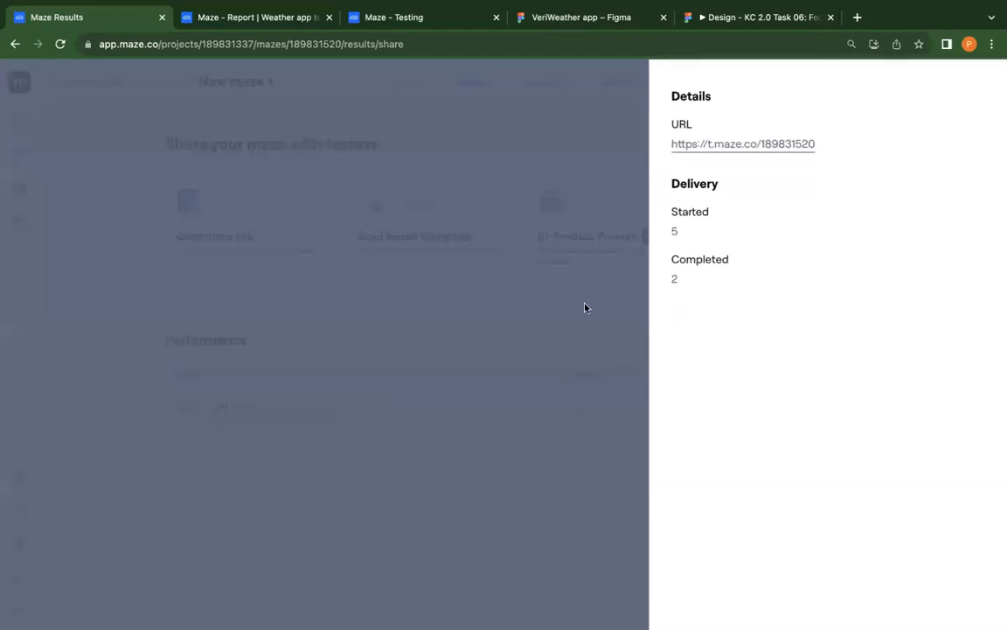
pyautogui.click(511, 334)
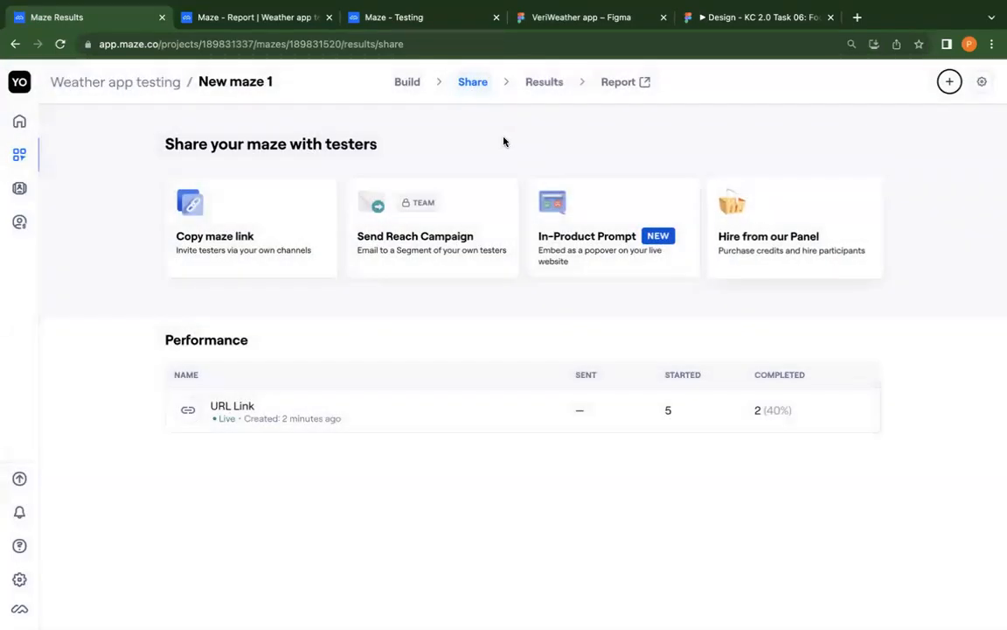
pyautogui.click(558, 83)
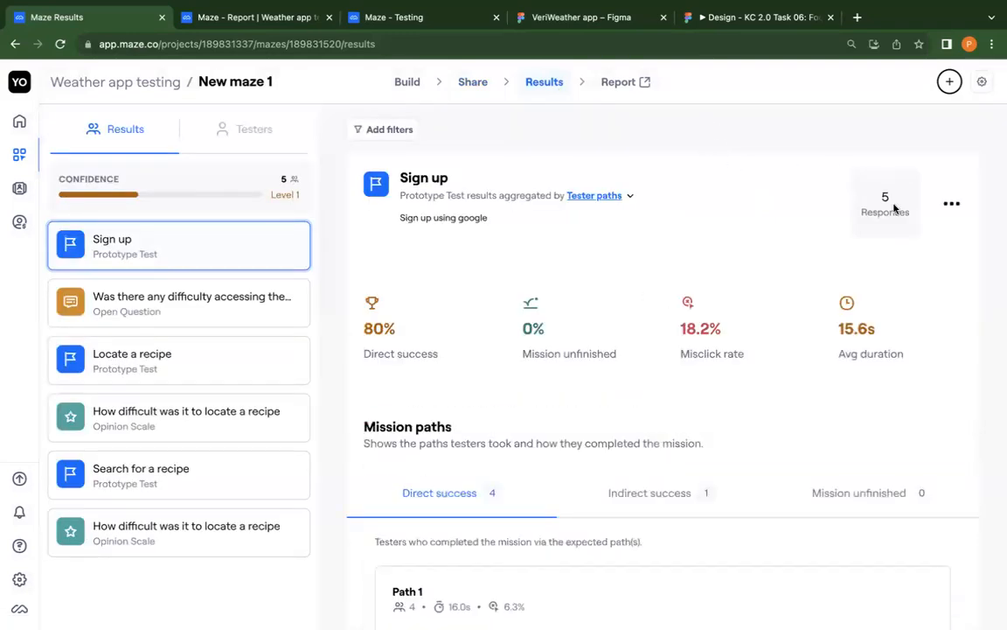
# Look over the Sign up results' export options without exporting anything
pyautogui.click(953, 203)
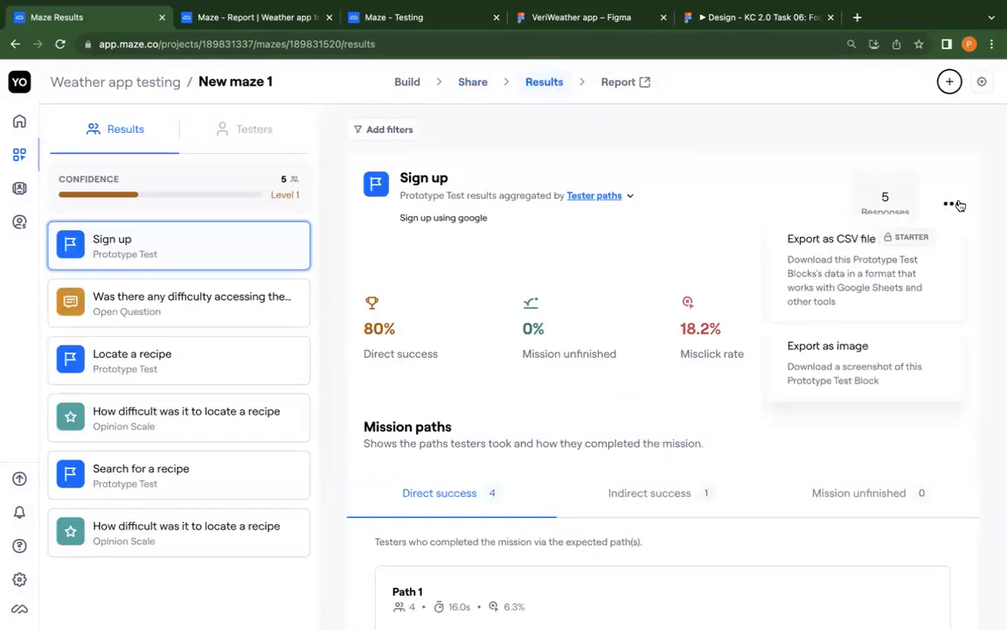
pyautogui.click(906, 250)
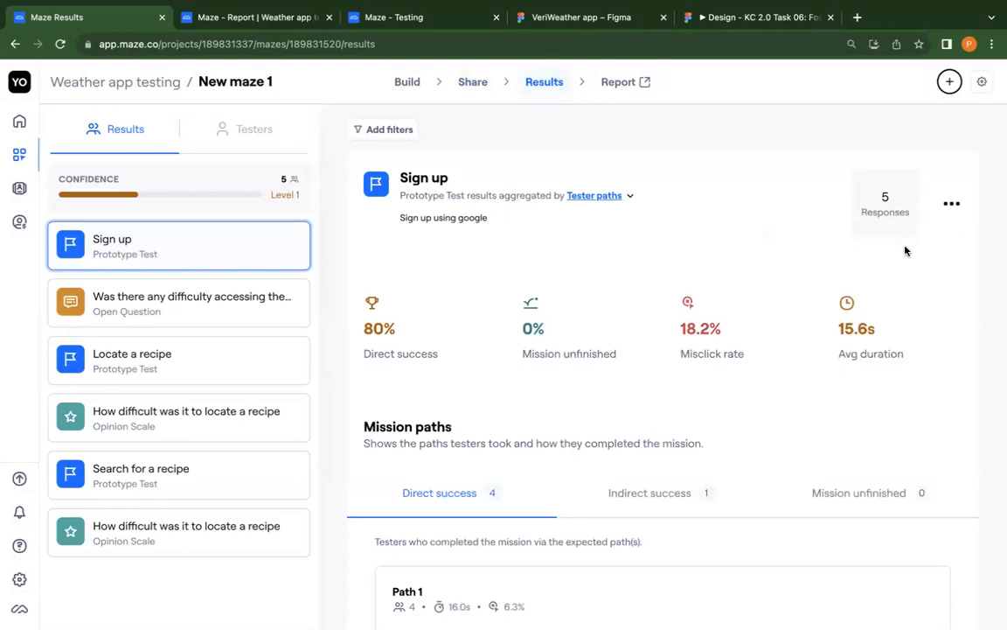
pyautogui.click(948, 203)
pyautogui.moveTo(845, 235)
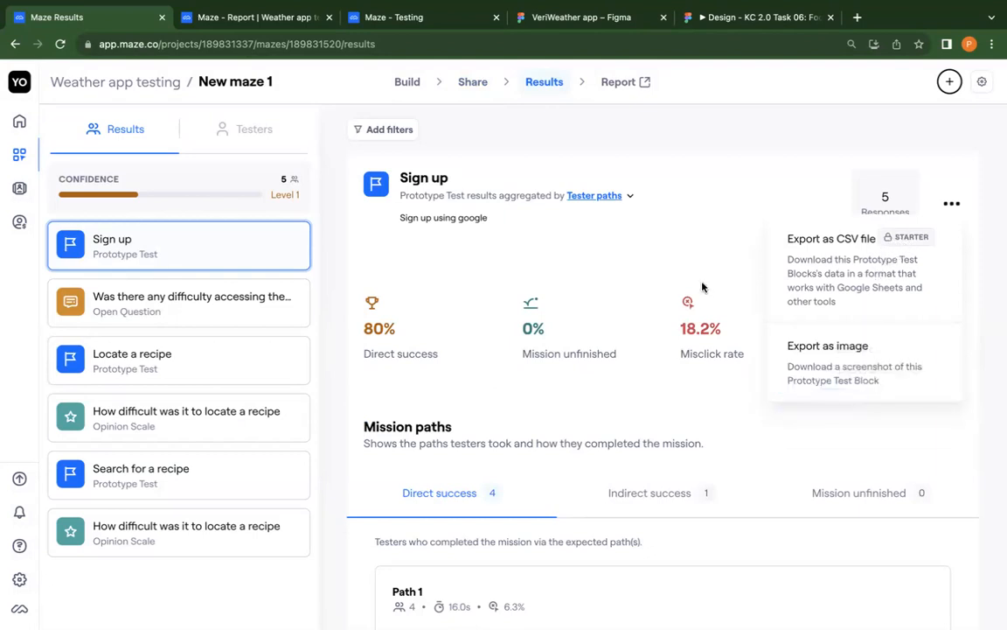
pyautogui.click(691, 255)
pyautogui.scroll(-3, 633, 449)
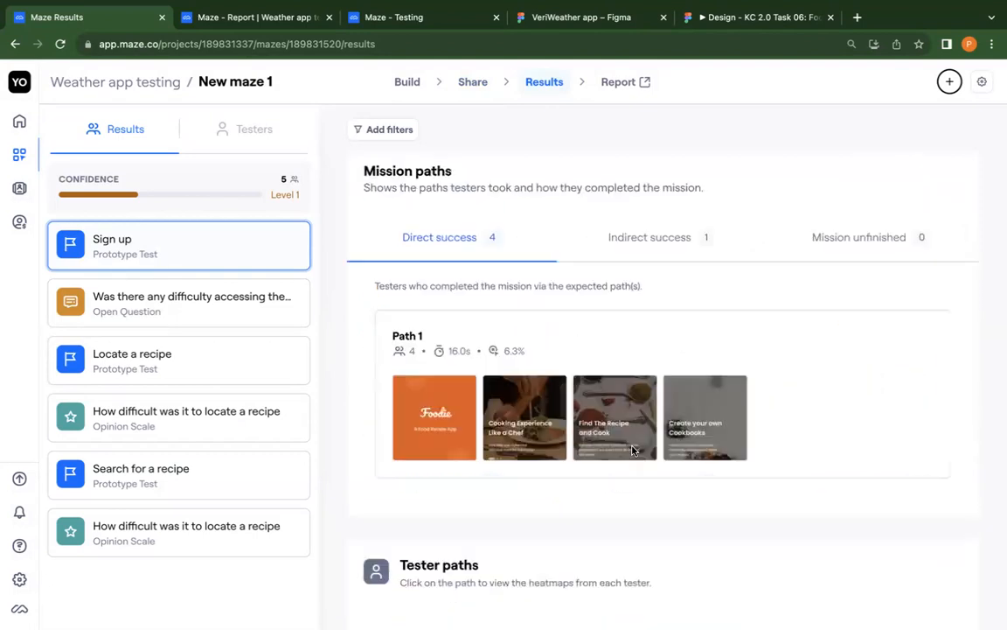
# Review Sign up's indirect-success tester paths, then show the button-difficulty question's answers
pyautogui.click(664, 238)
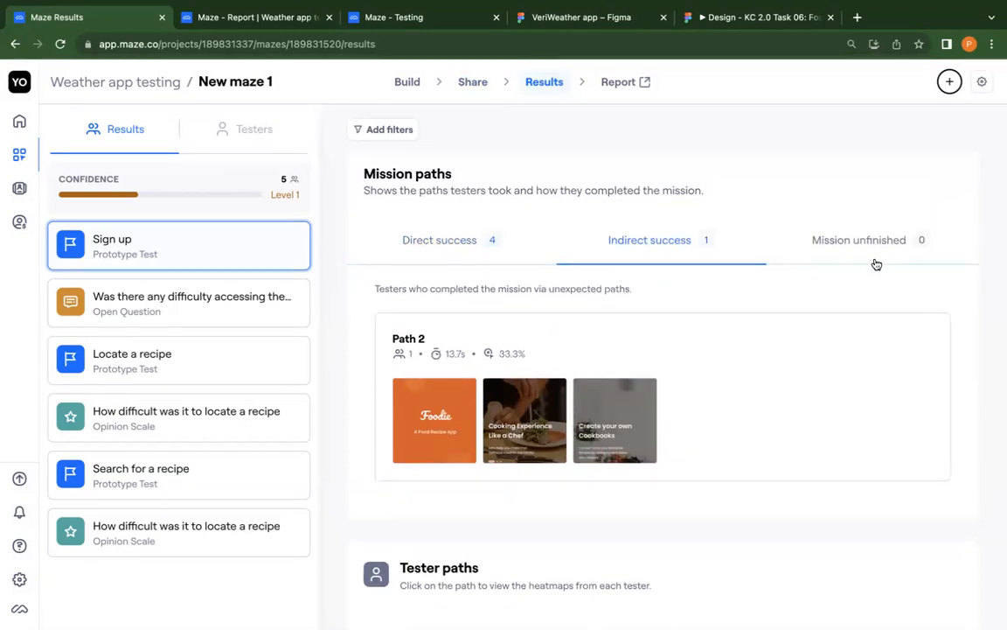
pyautogui.scroll(-3, 488, 299)
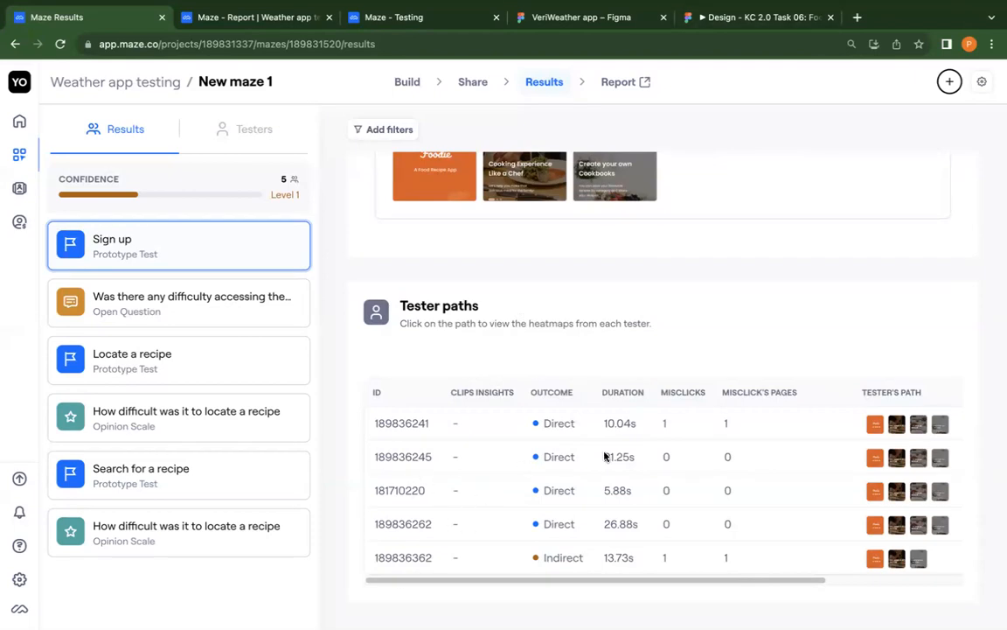
pyautogui.scroll(4, 678, 469)
pyautogui.scroll(-4, 708, 542)
pyautogui.scroll(5, 588, 475)
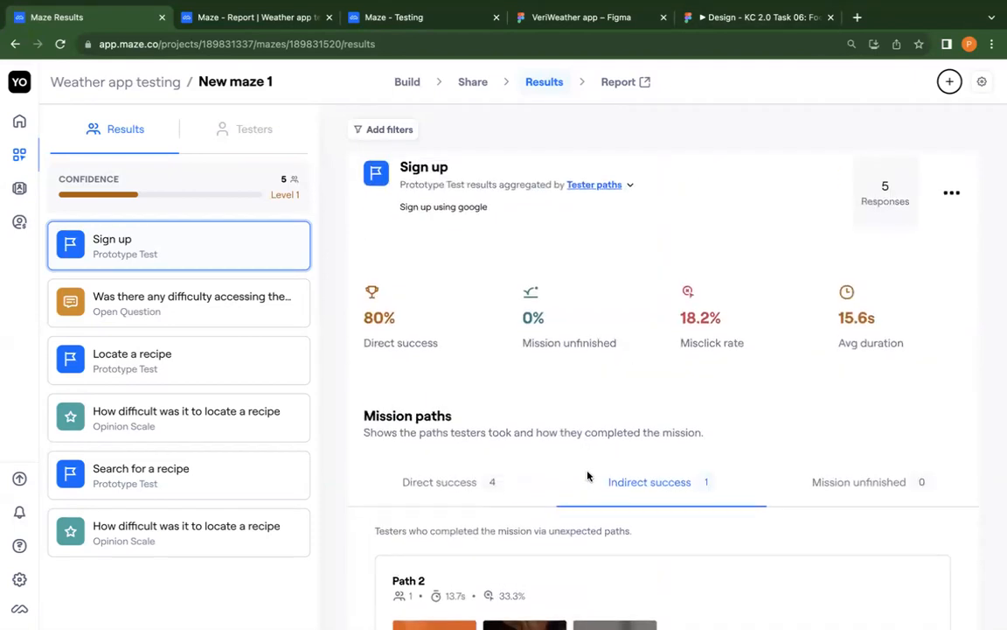
pyautogui.scroll(-3, 589, 472)
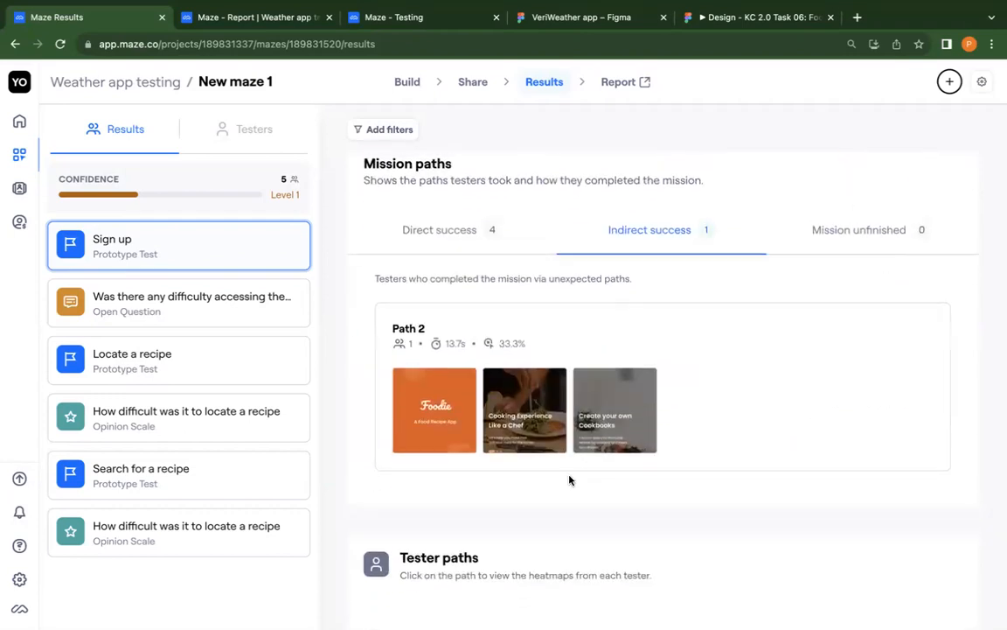
pyautogui.scroll(3, 568, 477)
pyautogui.click(243, 312)
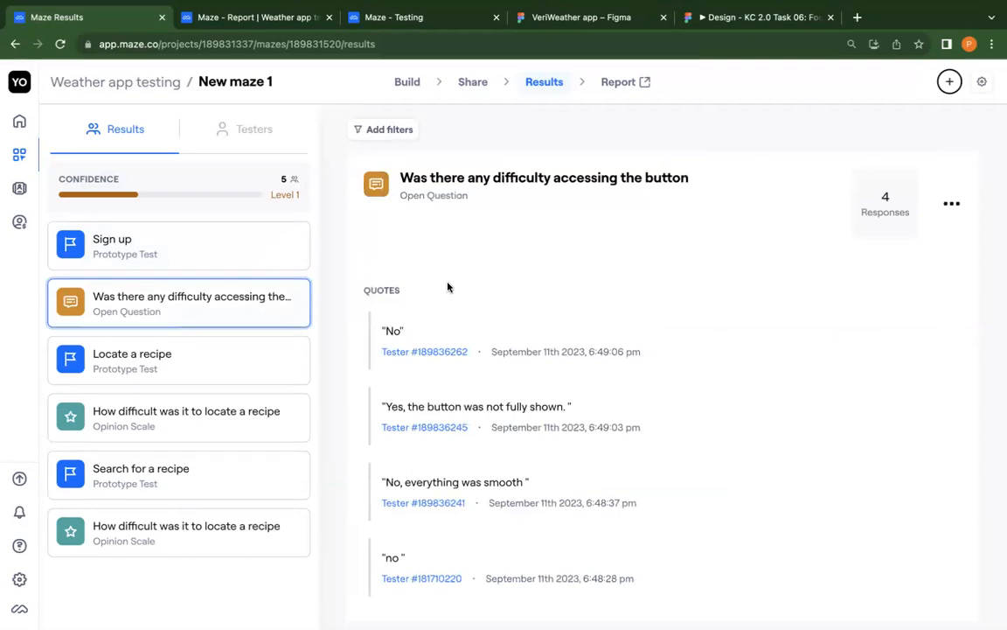
# Check the individual testers list, then read the four button-difficulty answers, one noting the button wasn't fully shown
pyautogui.click(272, 129)
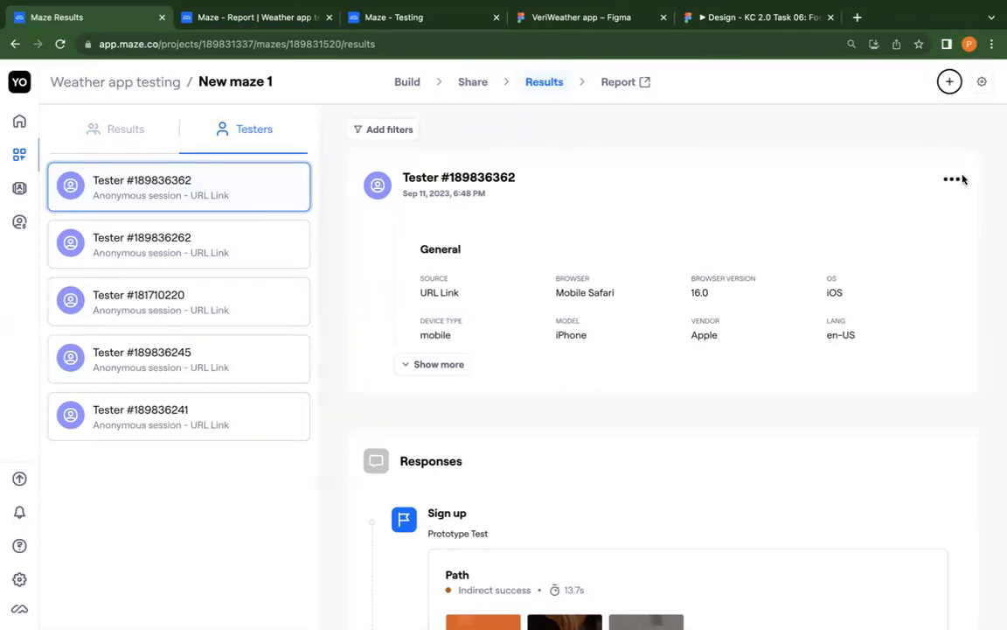
pyautogui.click(139, 130)
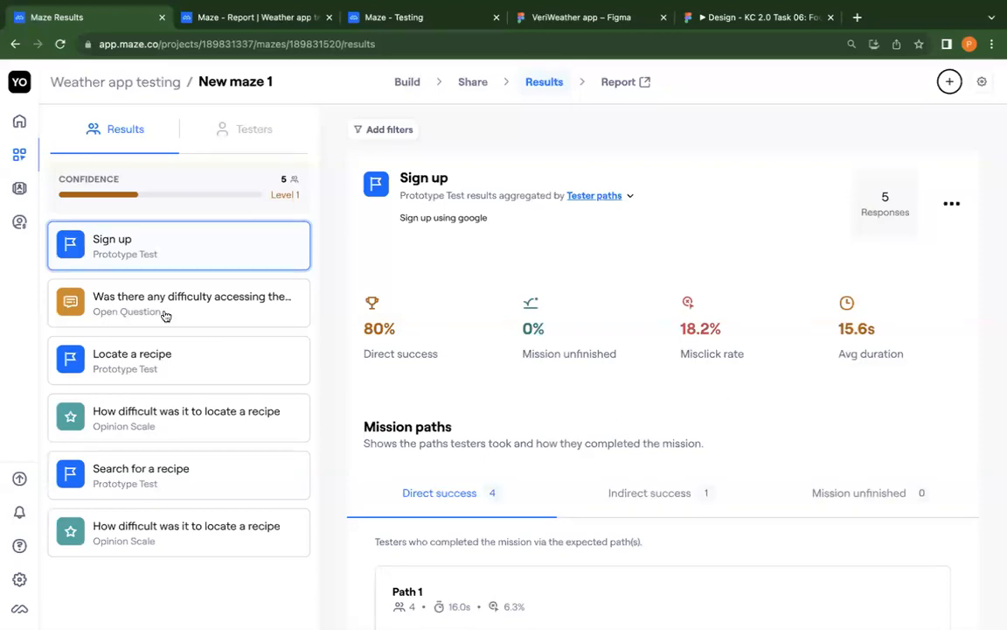
pyautogui.click(228, 318)
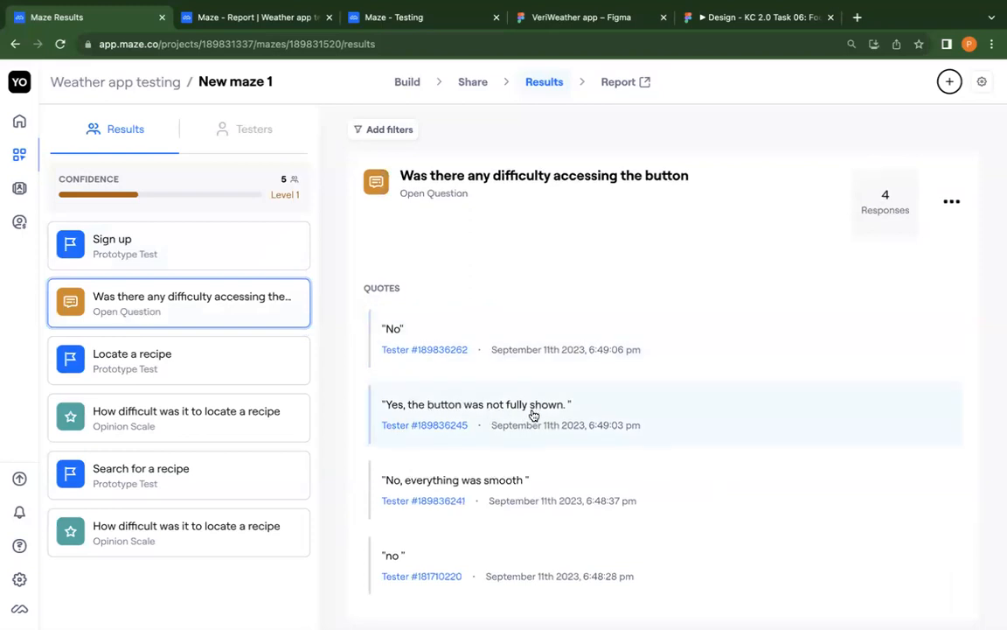
pyautogui.scroll(-1, 511, 490)
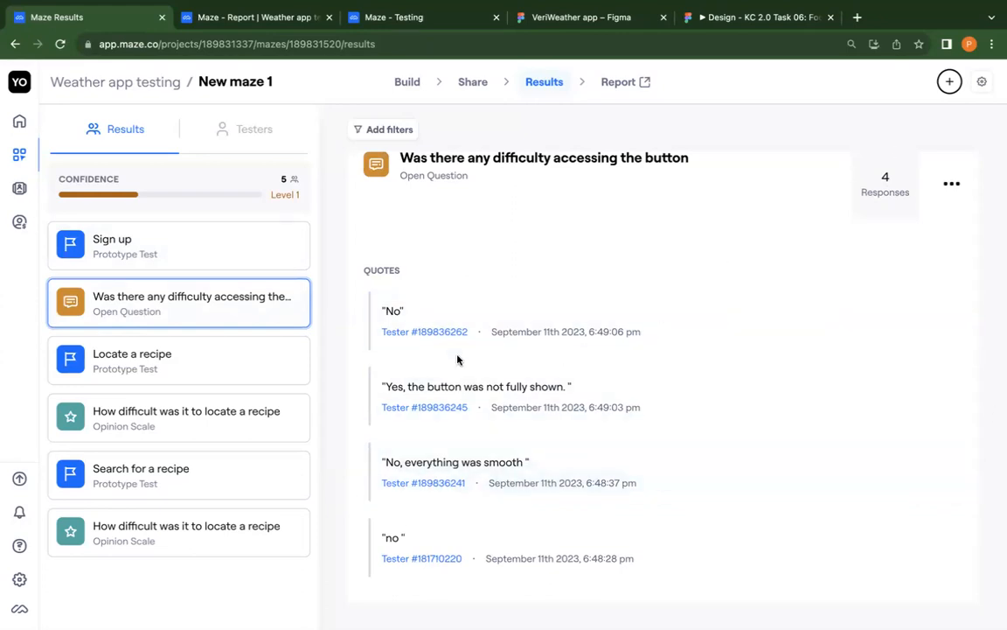
# Review Locate a recipe tester paths, then show the first difficulty rating: 3 responses averaging 3.3
pyautogui.click(241, 361)
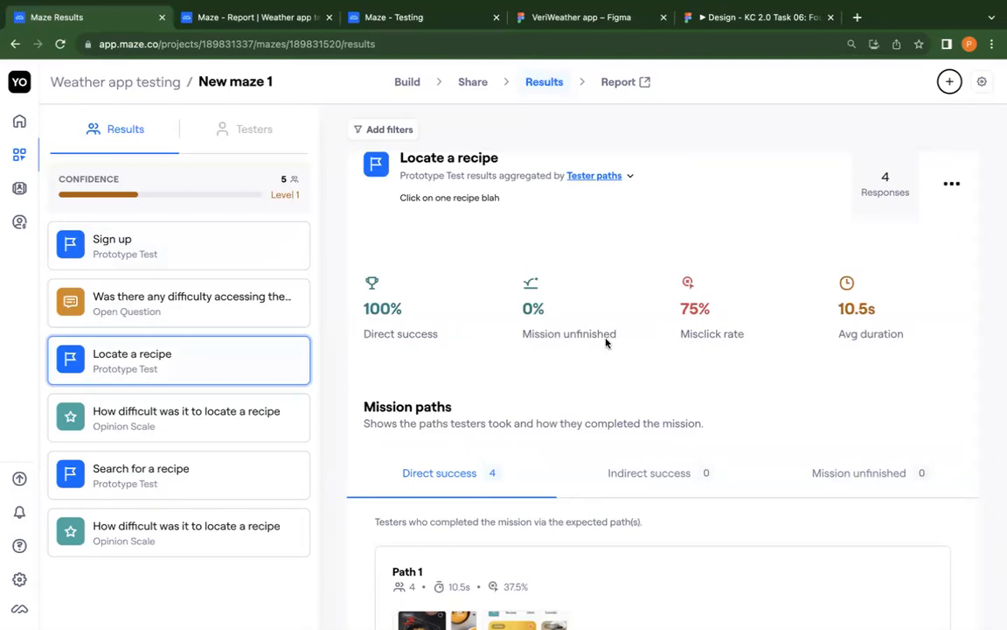
pyautogui.scroll(-5, 575, 400)
pyautogui.scroll(-2, 544, 428)
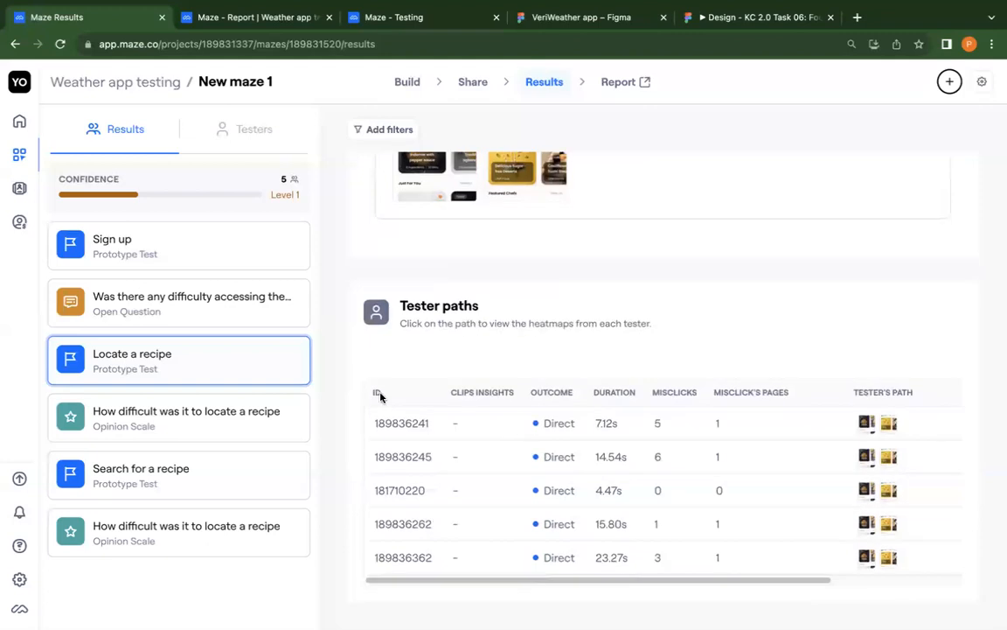
pyautogui.click(236, 413)
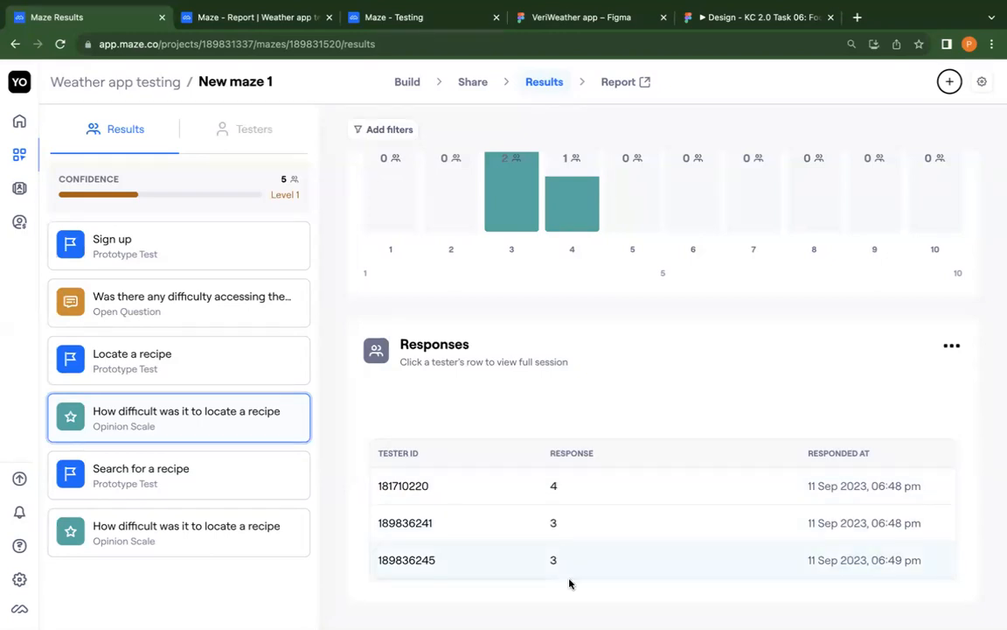
pyautogui.scroll(1, 602, 534)
pyautogui.scroll(3, 603, 533)
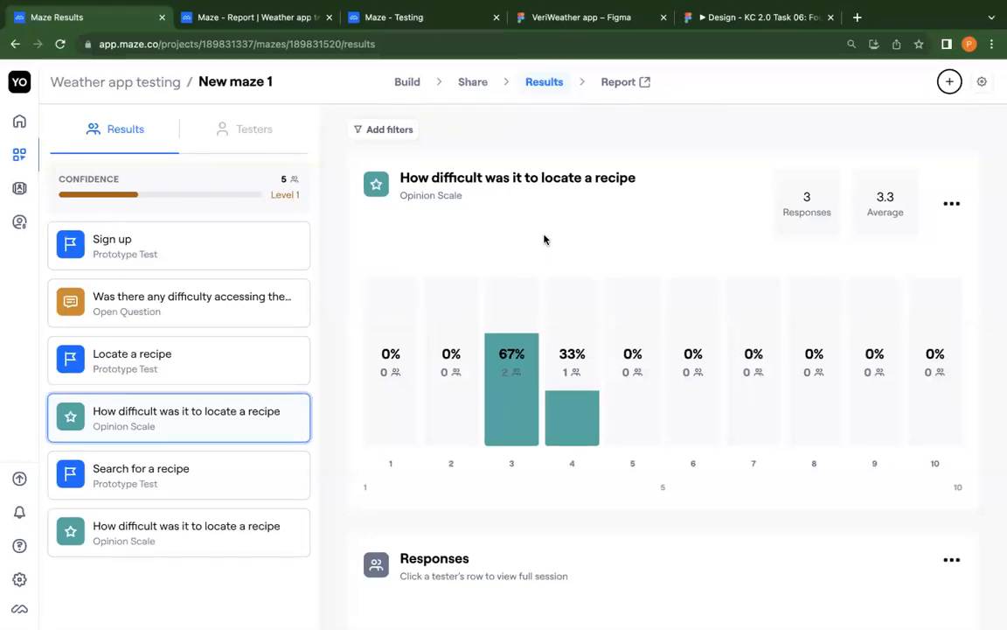
# Review Search for a recipe mission paths, then show the second difficulty rating averaging 2.5
pyautogui.click(234, 485)
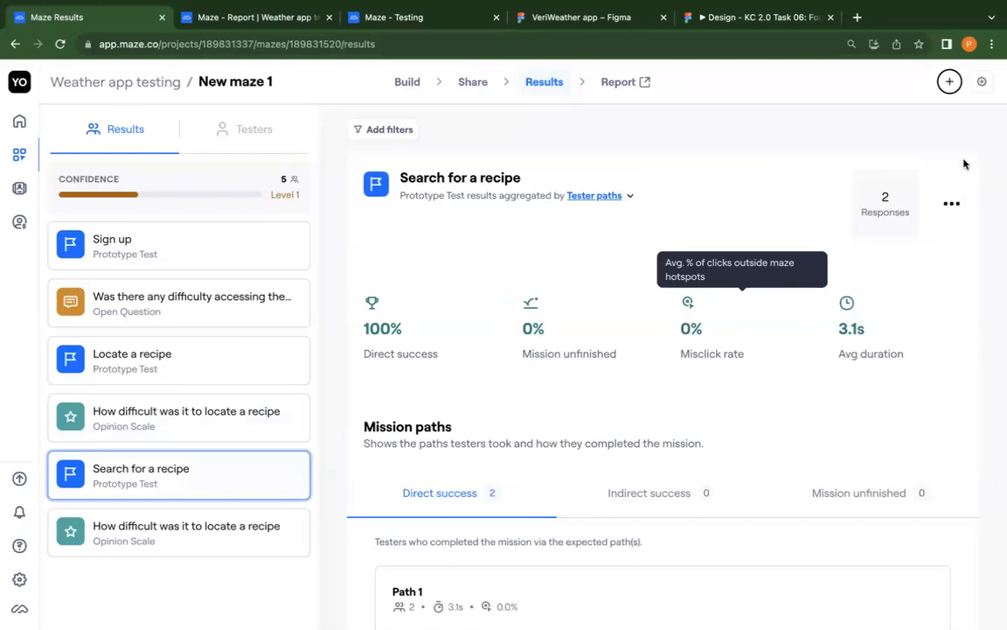
pyautogui.scroll(-3, 603, 455)
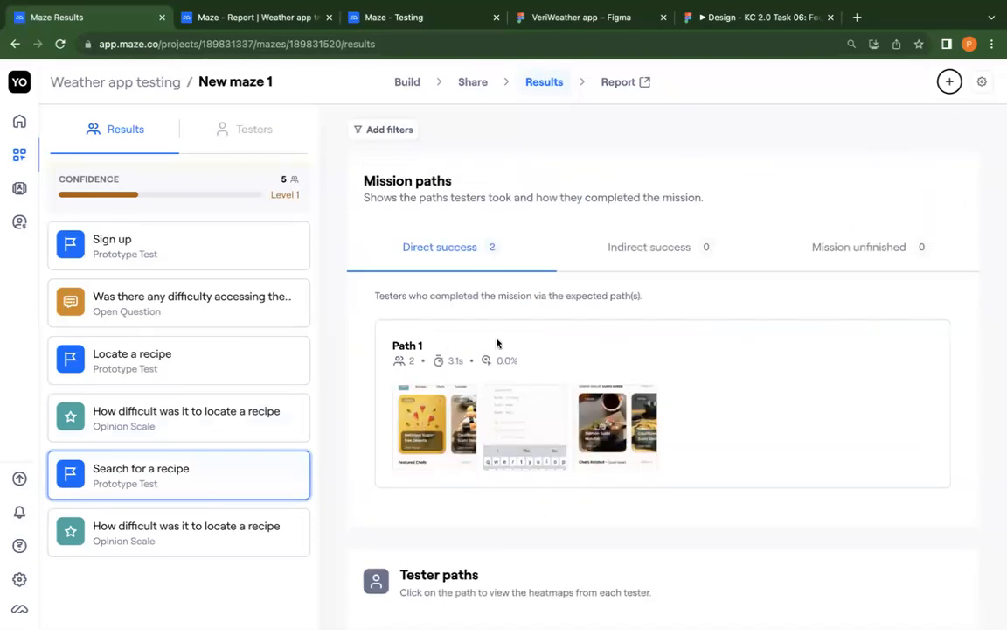
pyautogui.click(160, 537)
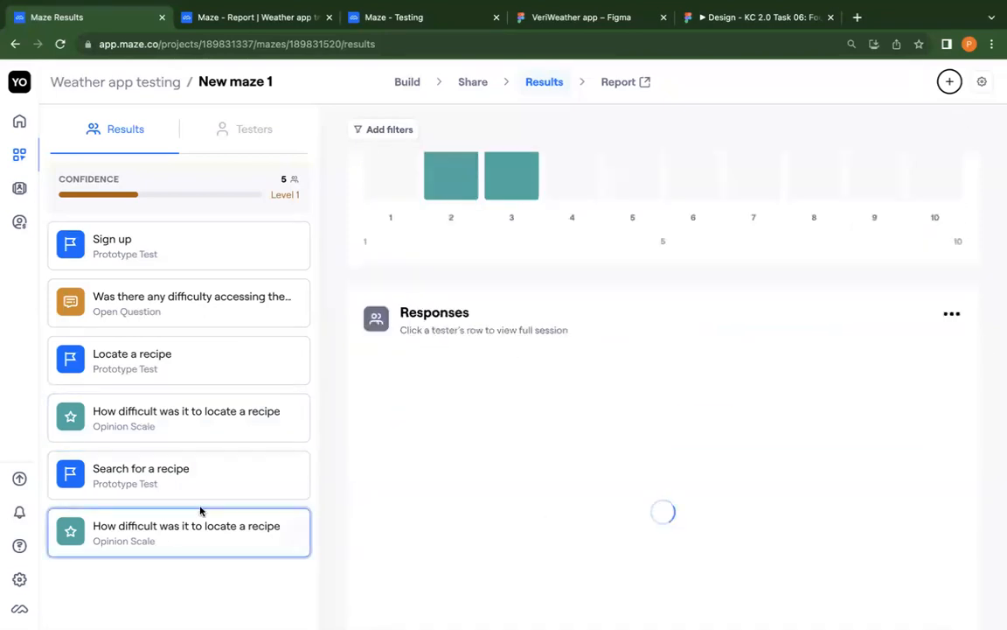
pyautogui.scroll(3, 464, 394)
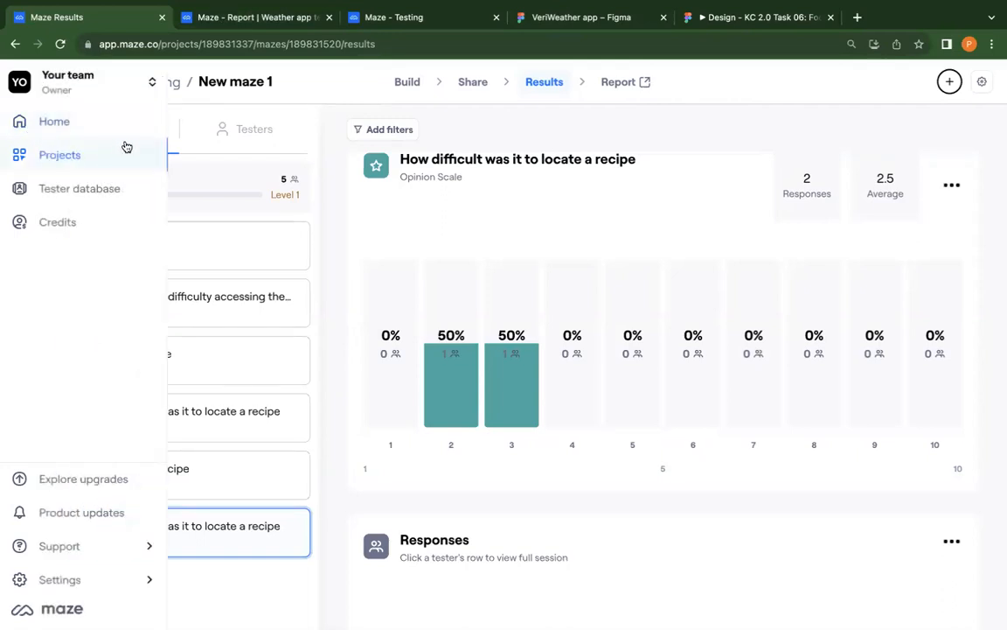
# Delete the Weather app testing project from Projects and dismiss the deletion notice
pyautogui.moveTo(17, 155)
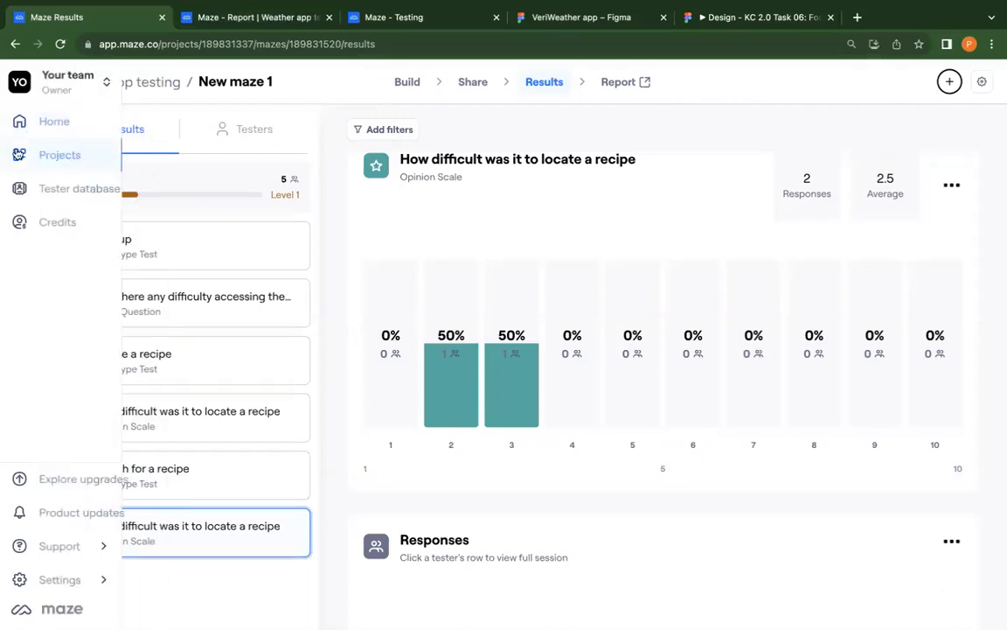
pyautogui.click(76, 155)
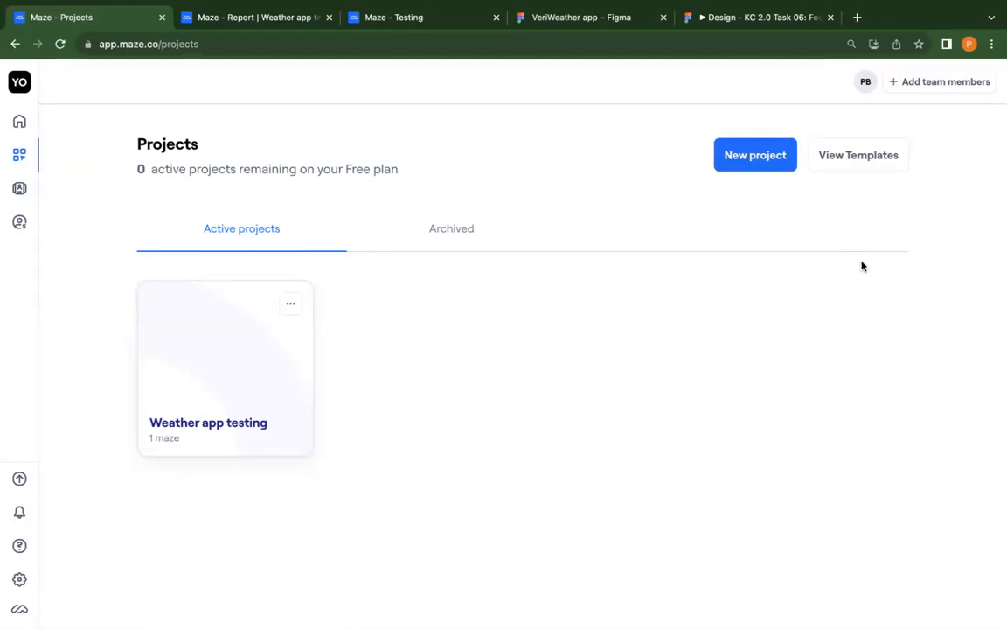
pyautogui.click(290, 301)
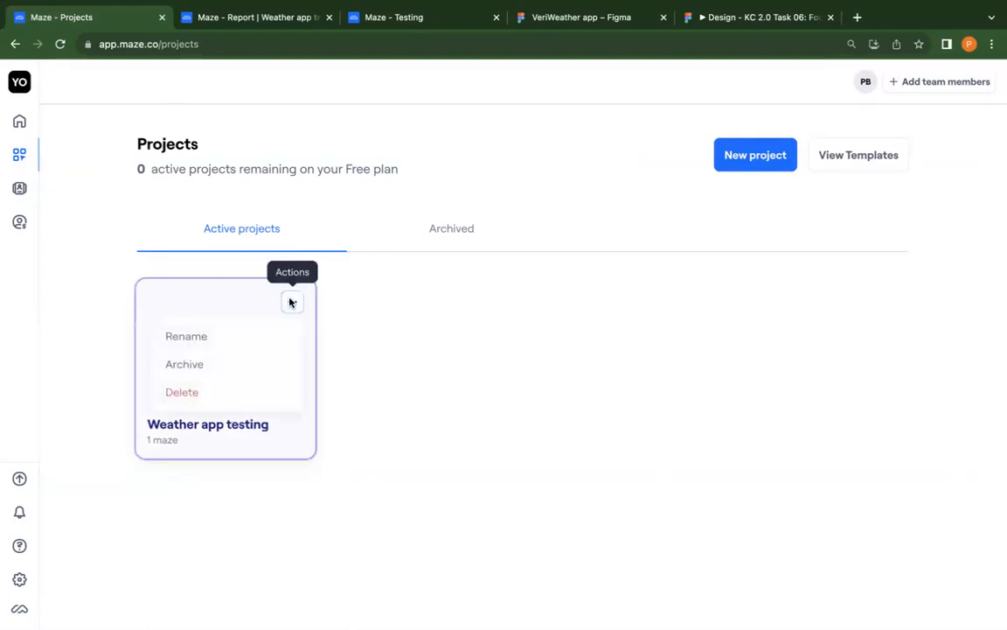
pyautogui.click(173, 394)
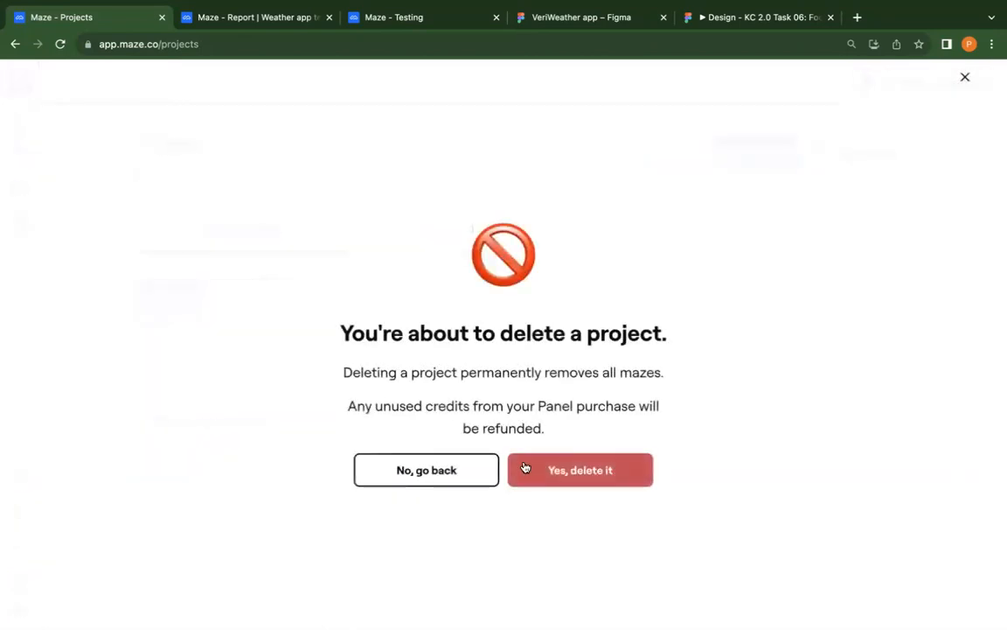
pyautogui.click(551, 472)
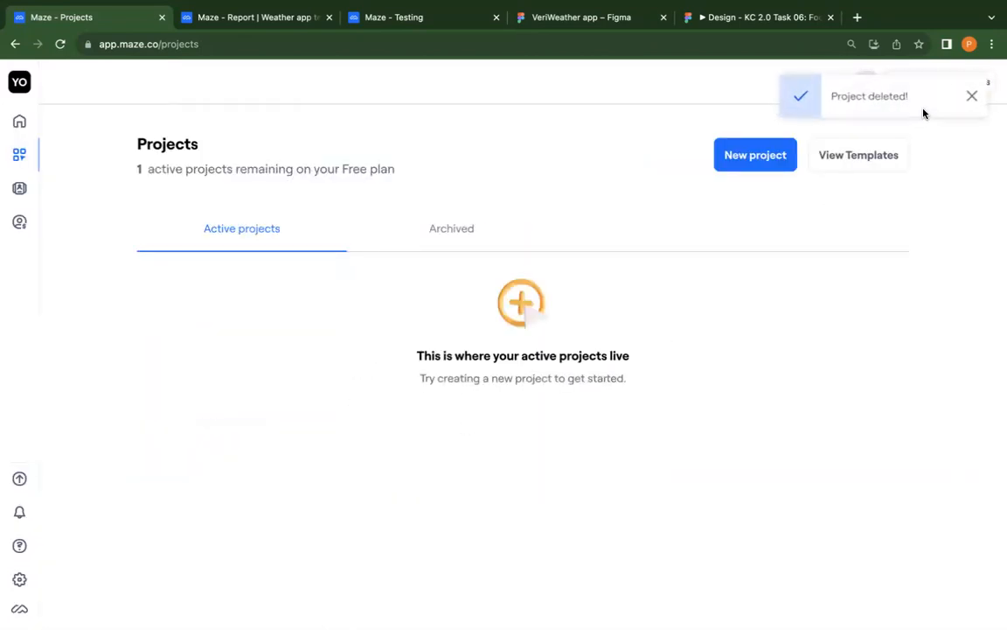
pyautogui.click(979, 98)
pyautogui.click(753, 166)
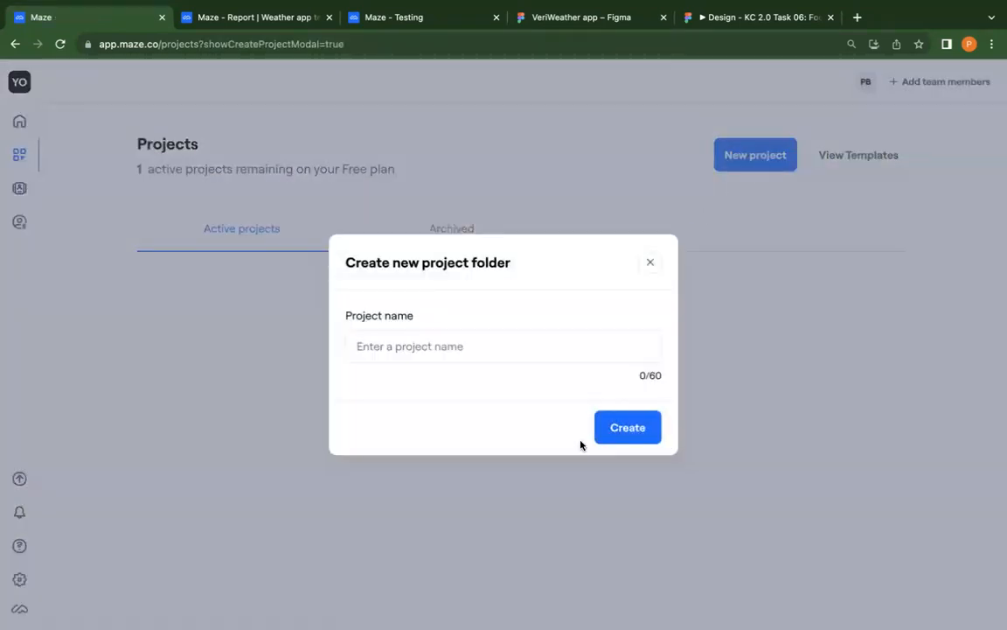
# Create a new project named 'Weather' and dismiss the project limit warning
pyautogui.click(425, 348)
pyautogui.write('Weather')
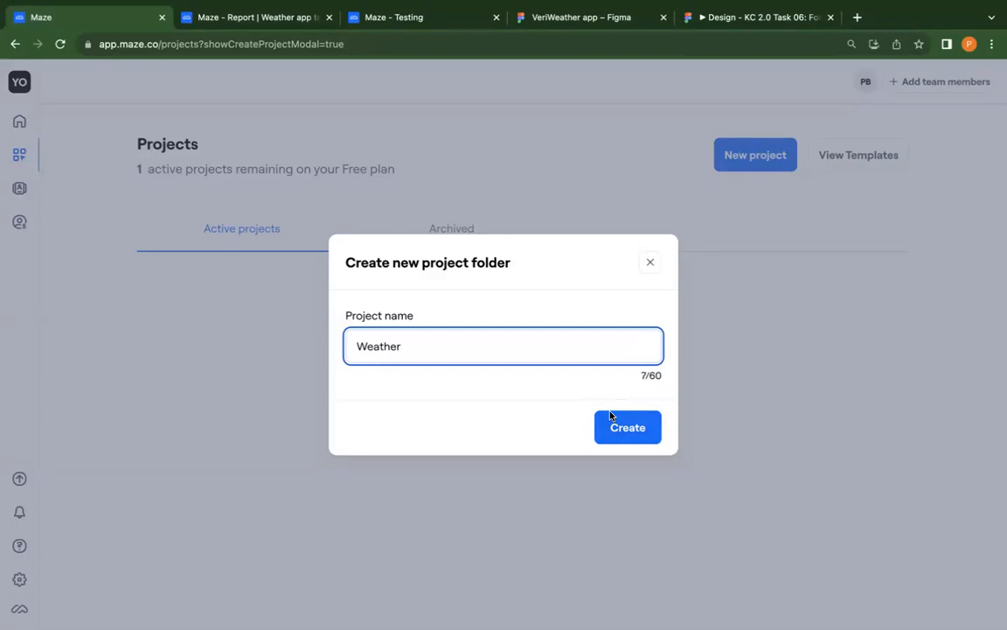
pyautogui.click(628, 426)
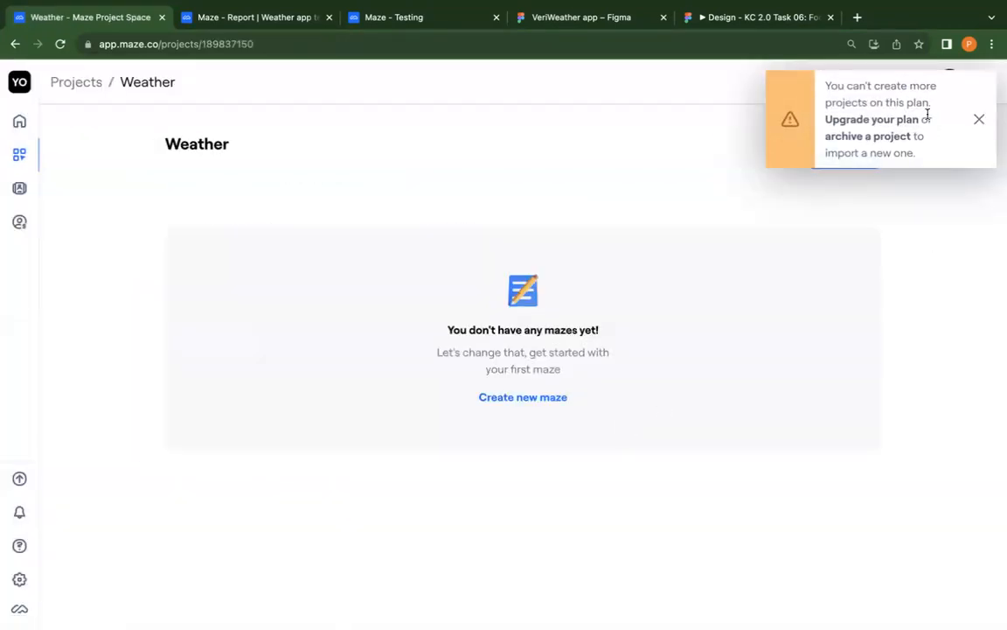
pyautogui.click(978, 119)
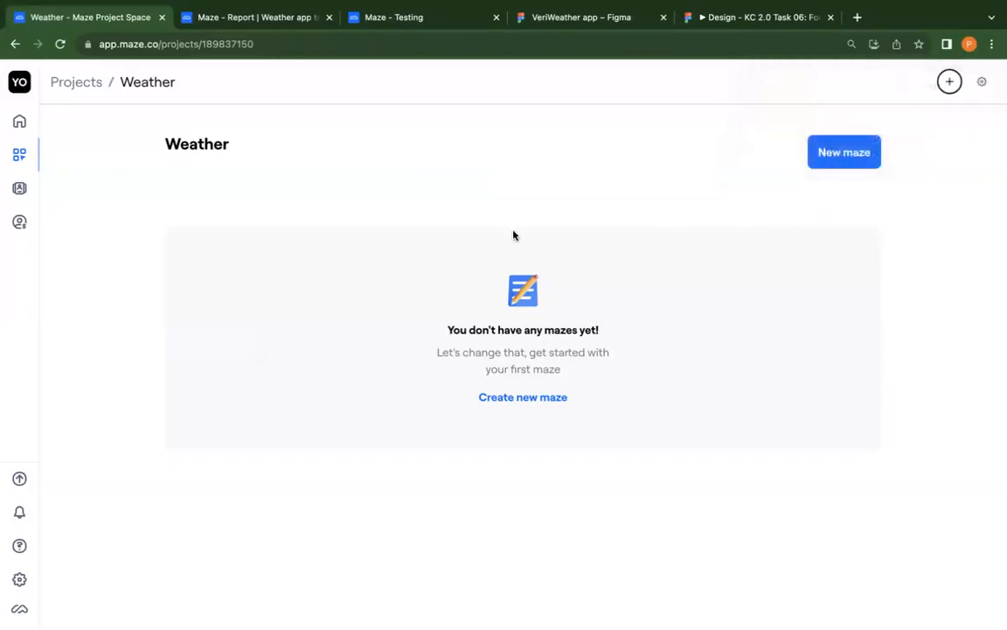
# Start a blank maze from scratch and add a Prototype Test block to it
pyautogui.click(528, 403)
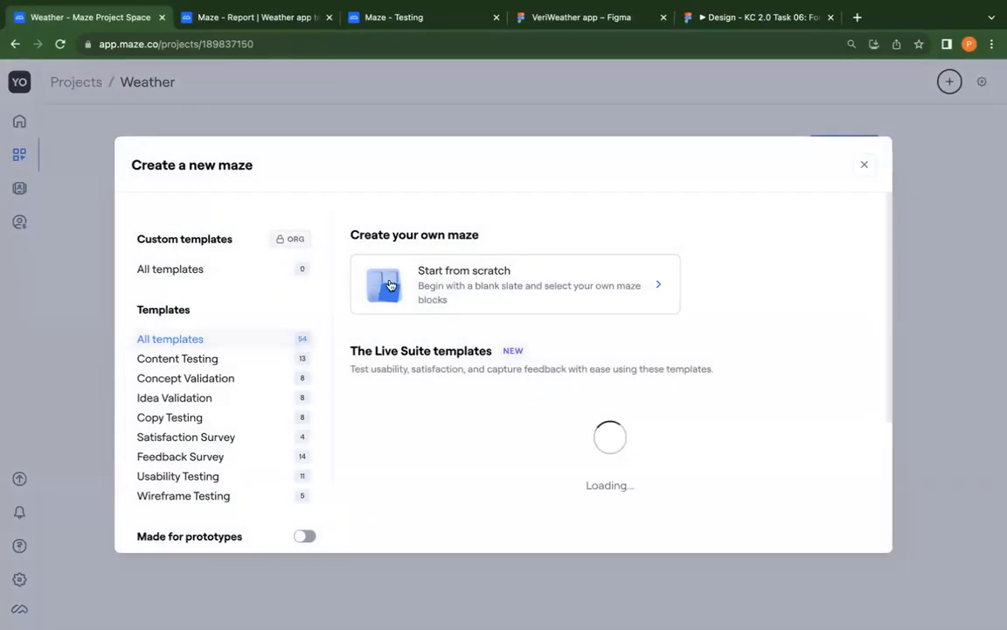
pyautogui.click(406, 272)
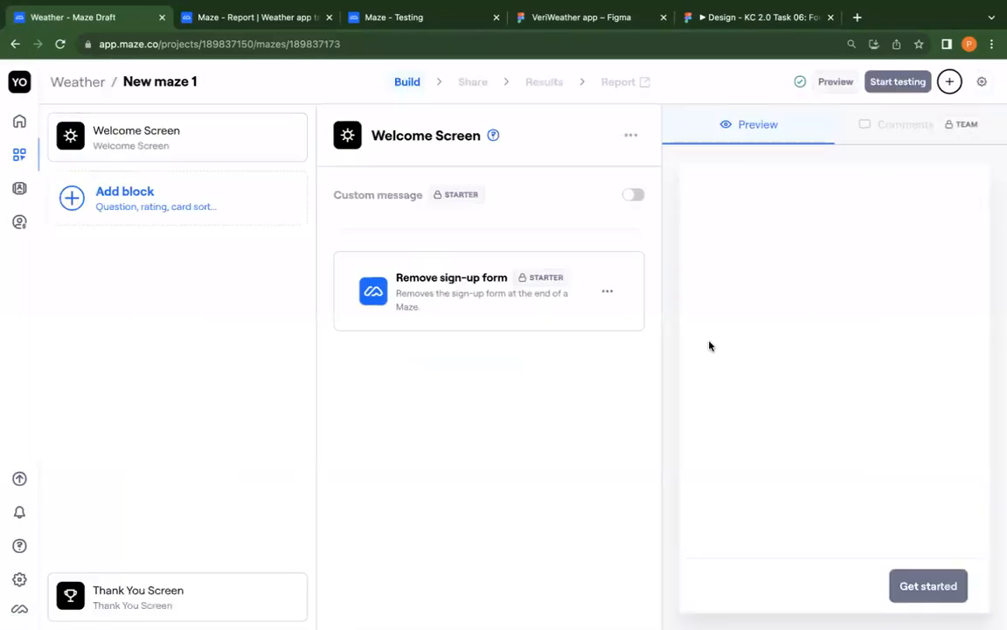
pyautogui.click(142, 194)
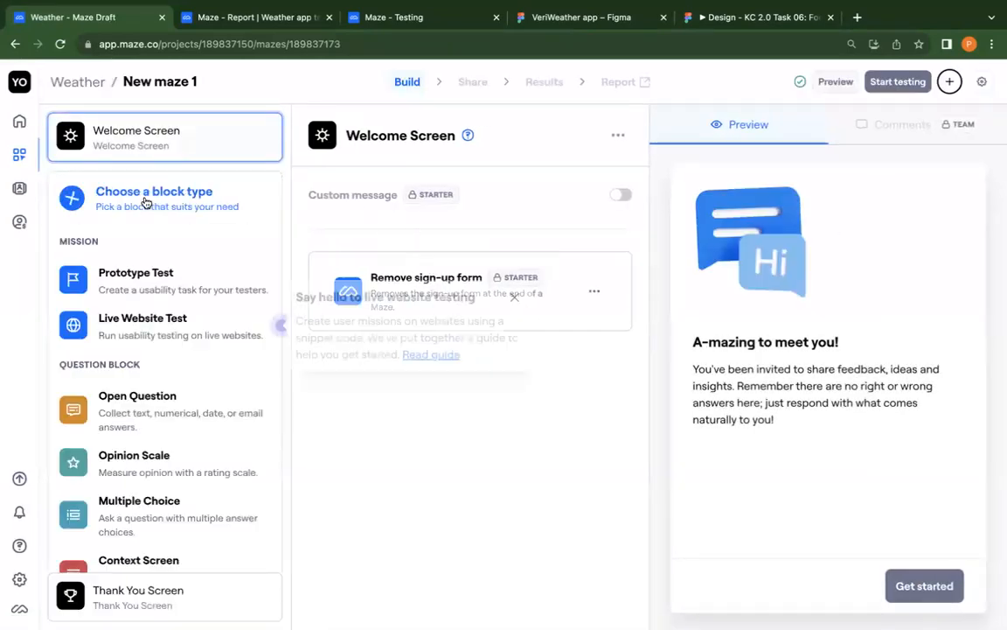
pyautogui.click(263, 292)
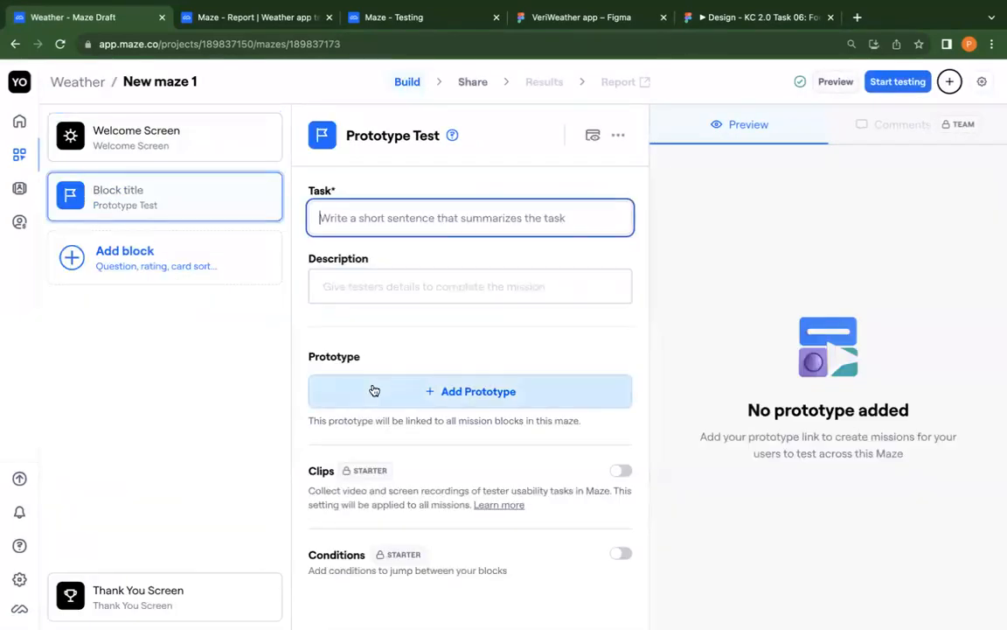
# Paste the high-fidelity Figma prototype link and import it so its VeriWeather screens load
pyautogui.click(407, 393)
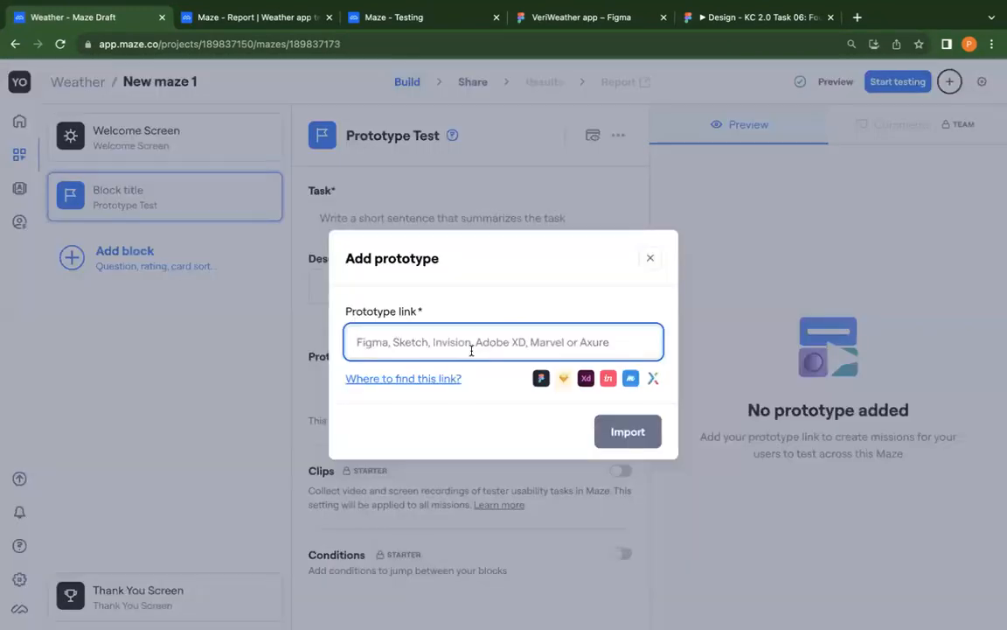
pyautogui.click(631, 451)
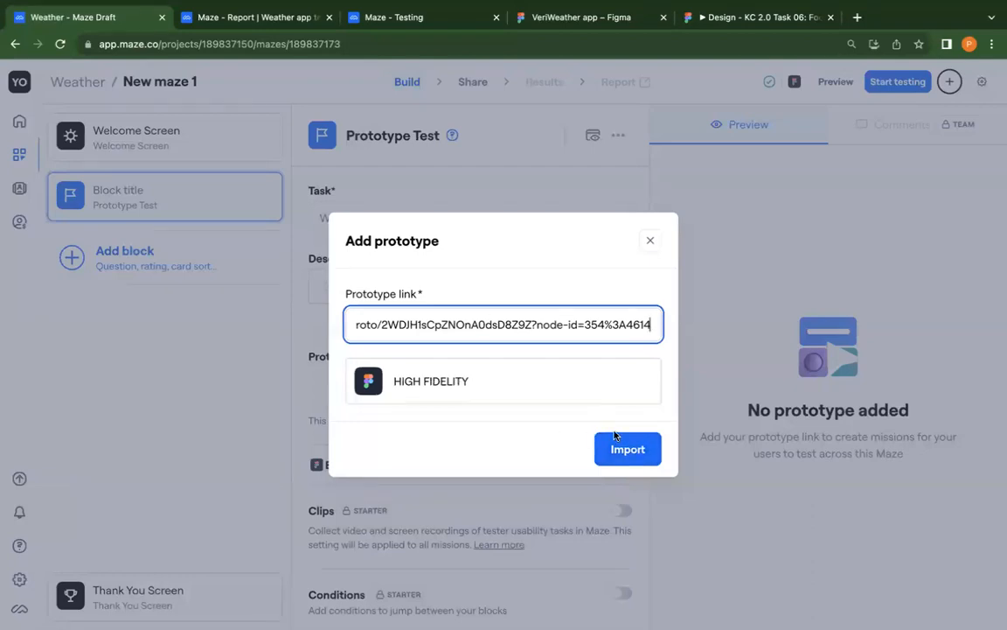
pyautogui.click(633, 446)
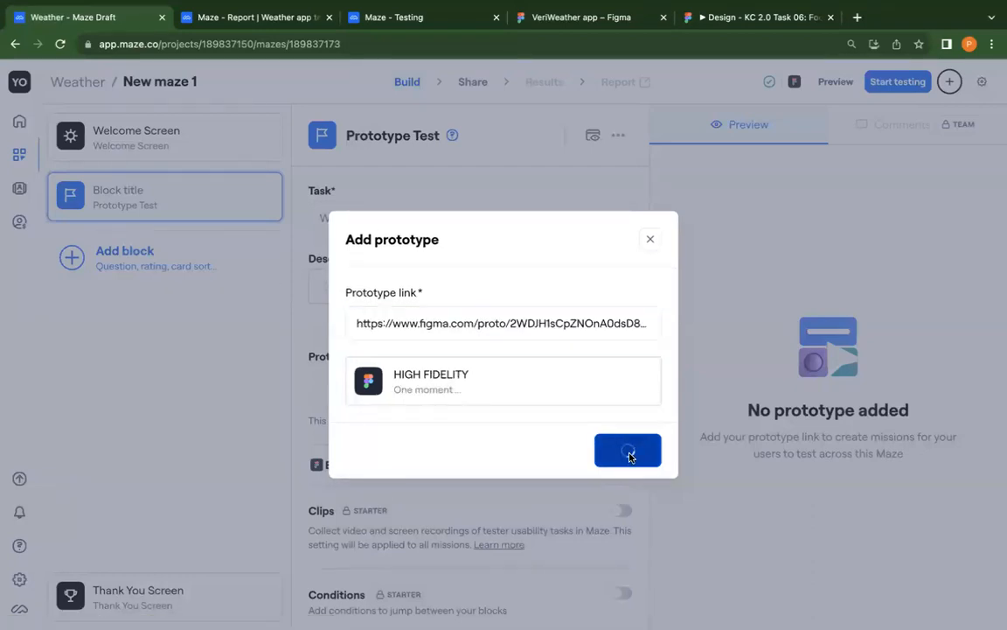
pyautogui.scroll(-3, 490, 387)
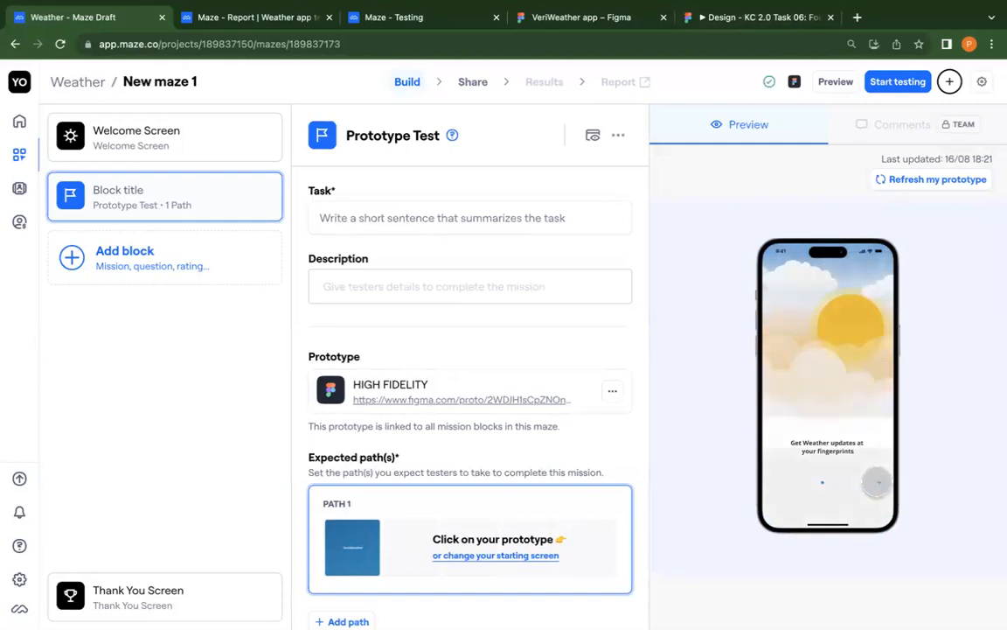
# Record Path 1 from splash through onboarding, sign-up and location prompt to the 28°C home screen
pyautogui.click(876, 482)
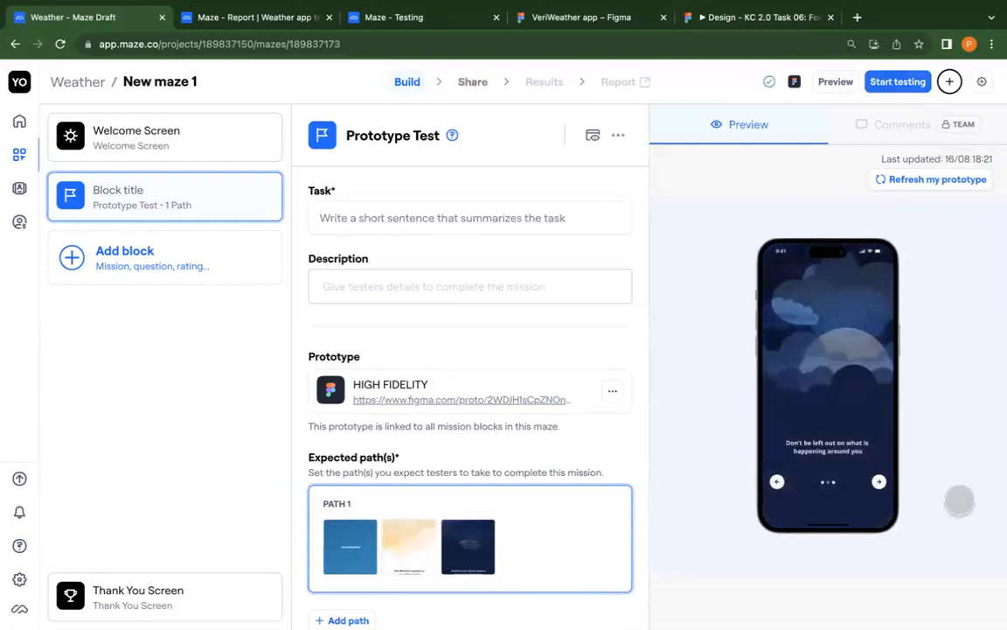
pyautogui.click(878, 481)
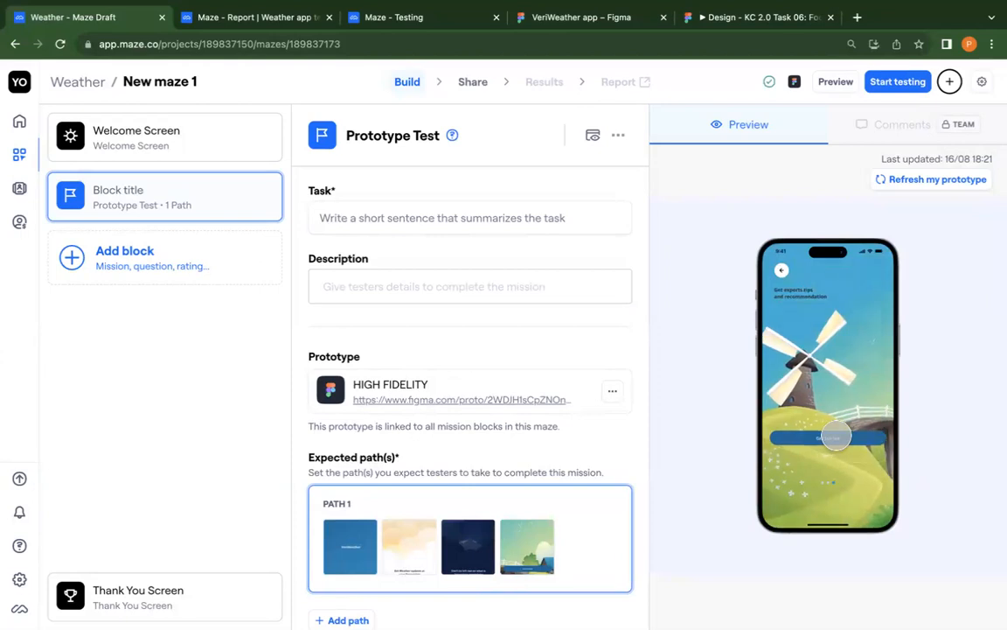
pyautogui.click(836, 435)
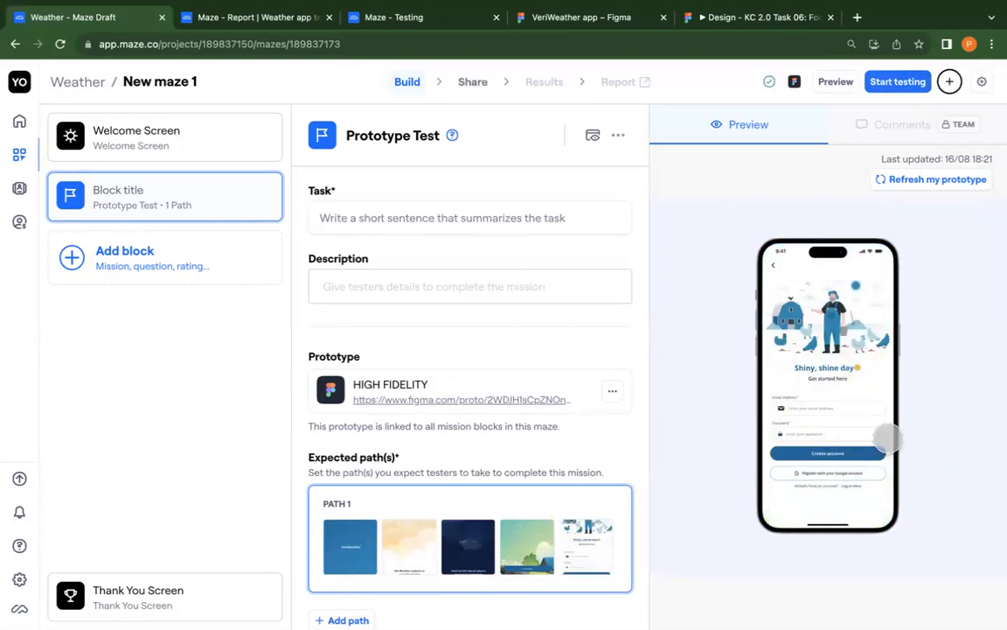
pyautogui.click(860, 450)
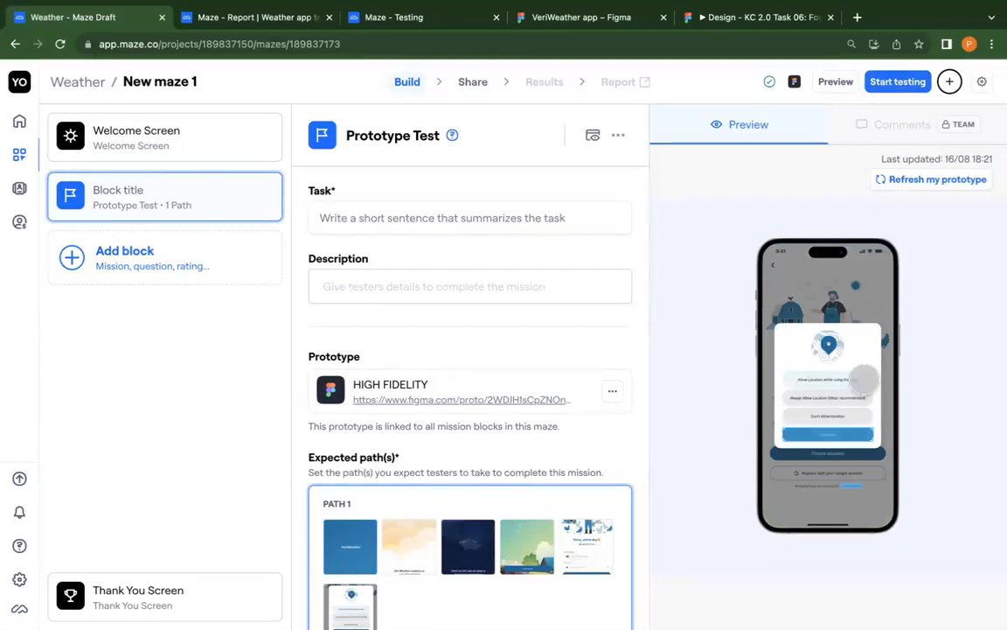
pyautogui.click(864, 379)
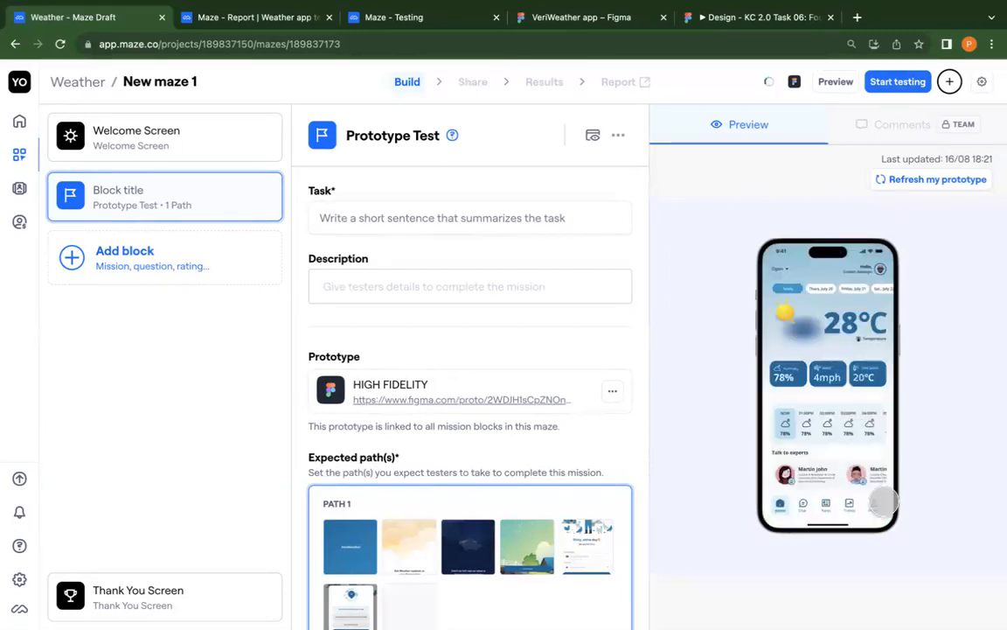
pyautogui.scroll(-3, 408, 459)
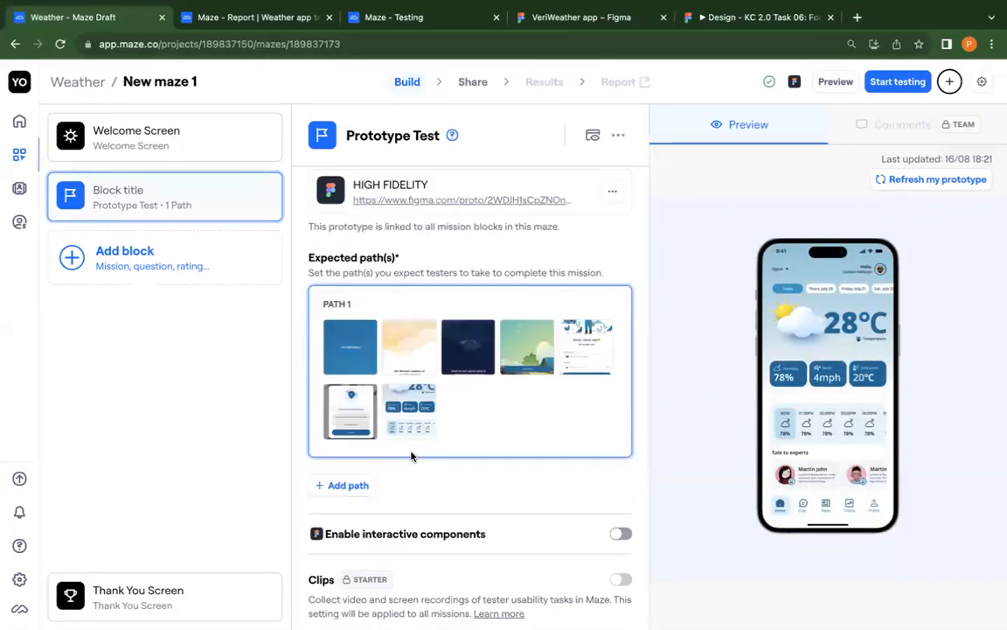
pyautogui.scroll(3, 576, 474)
# Enter 'Login' as the mission's task title
pyautogui.click(378, 222)
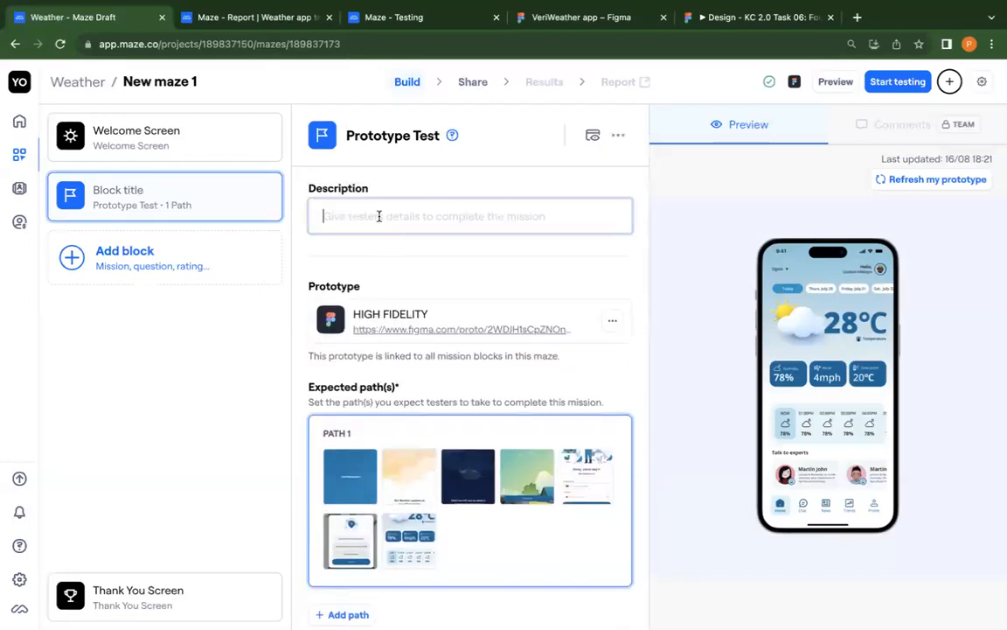
pyautogui.scroll(1, 378, 222)
pyautogui.click(380, 228)
pyautogui.write('Login')
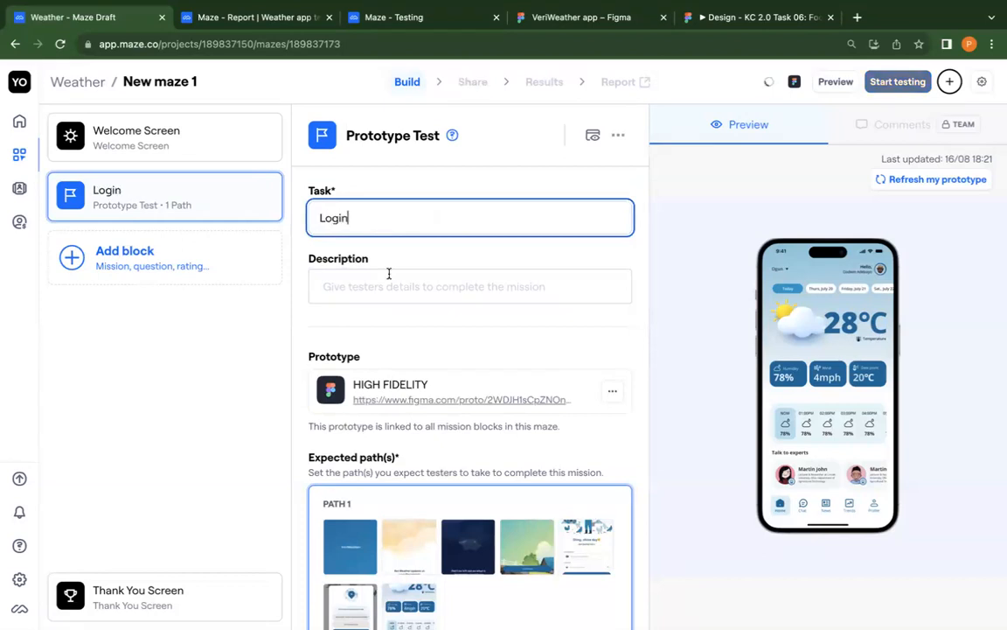
# Set the mission description to 'Try logging in'
pyautogui.click(386, 285)
pyautogui.write('Use all ')
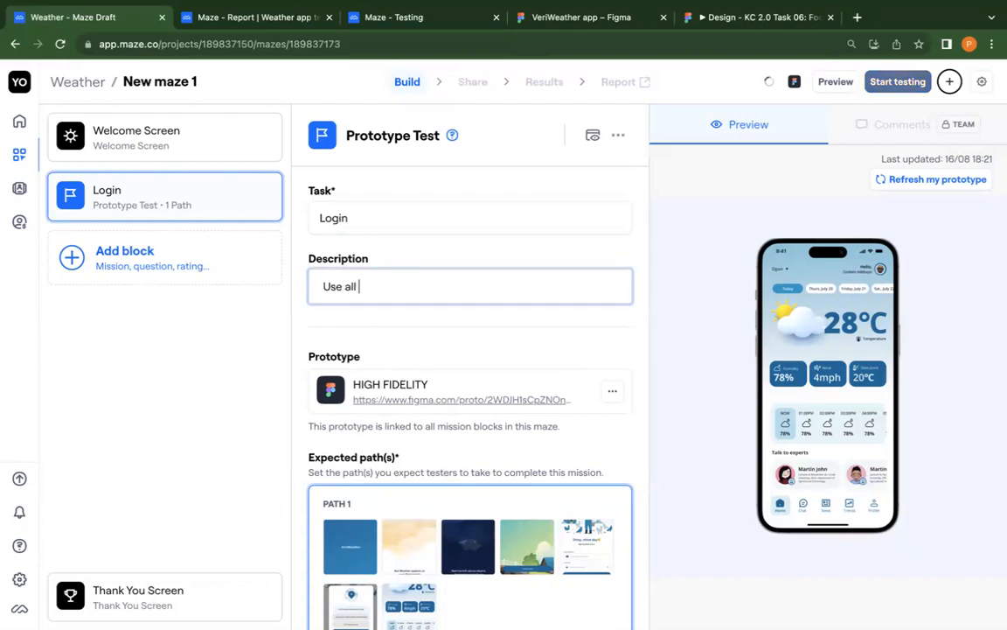
pyautogui.write('authentio')
pyautogui.press('BackSpace')
pyautogui.press('BackSpace')
pyautogui.press('BackSpace')
pyautogui.press('BackSpace')
pyautogui.press('BackSpace')
pyautogui.press('BackSpace')
pyautogui.press('BackSpace')
pyautogui.press('BackSpace')
pyautogui.press('BackSpace')
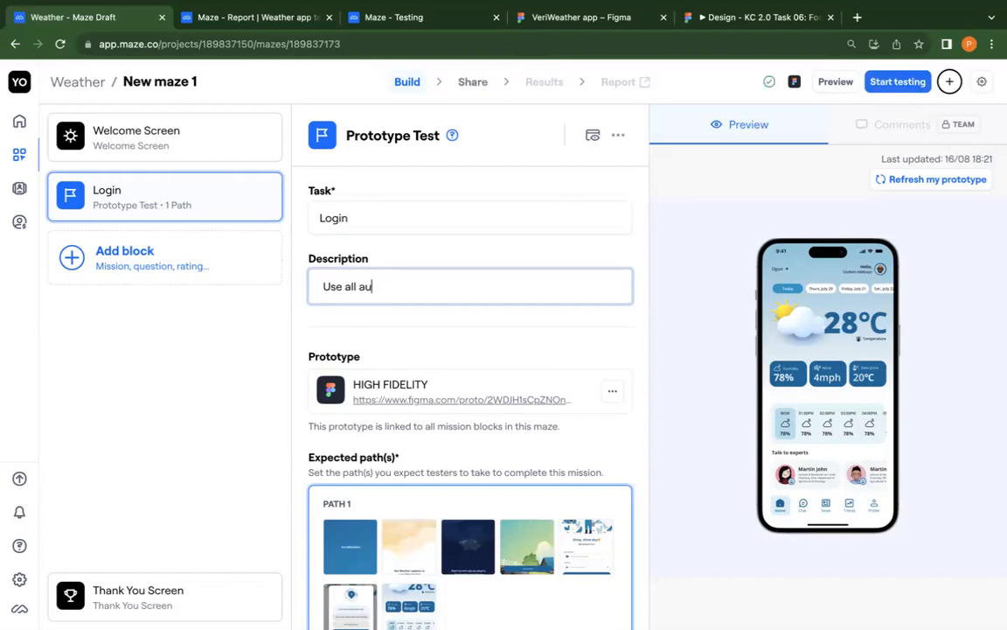
pyautogui.press('BackSpace')
pyautogui.press('BackSpace')
pyautogui.press('BackSpace')
pyautogui.press('BackSpace')
pyautogui.press('BackSpace')
pyautogui.press('BackSpace')
pyautogui.press('BackSpace')
pyautogui.write('Try logging in')
pyautogui.click(431, 334)
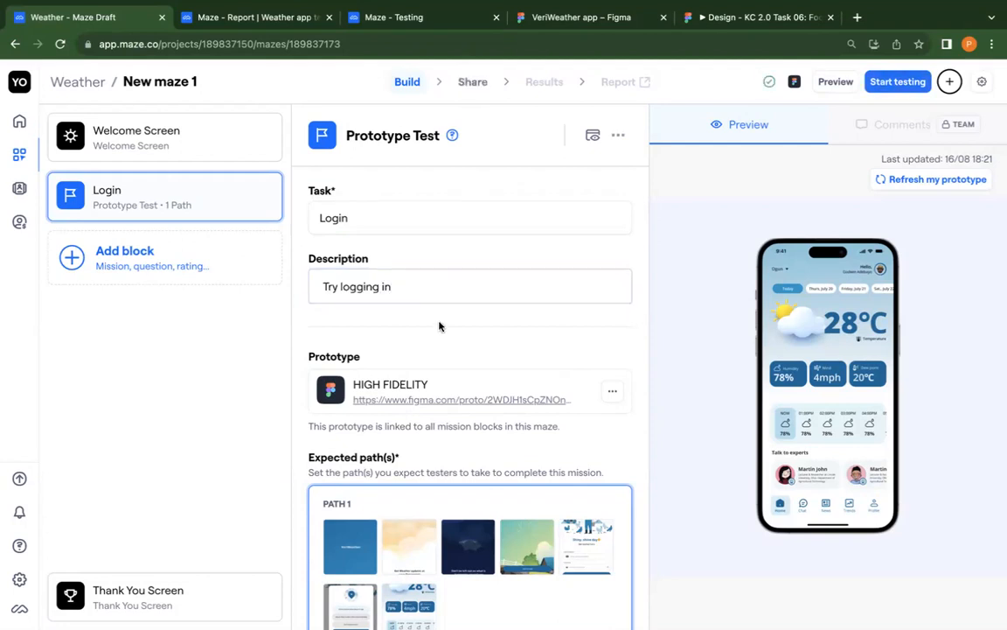
pyautogui.scroll(-5, 438, 326)
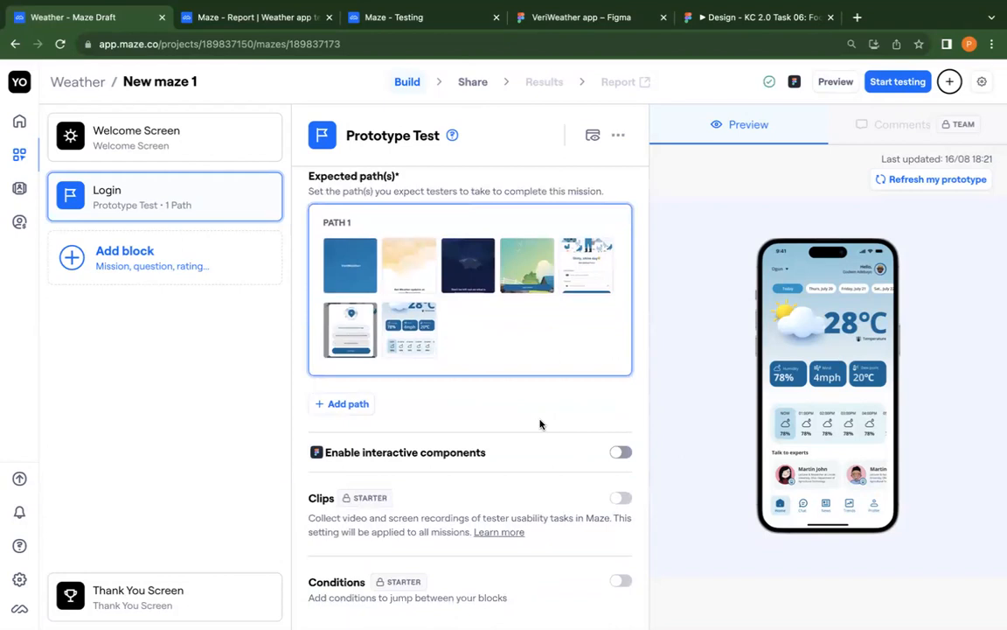
pyautogui.click(142, 250)
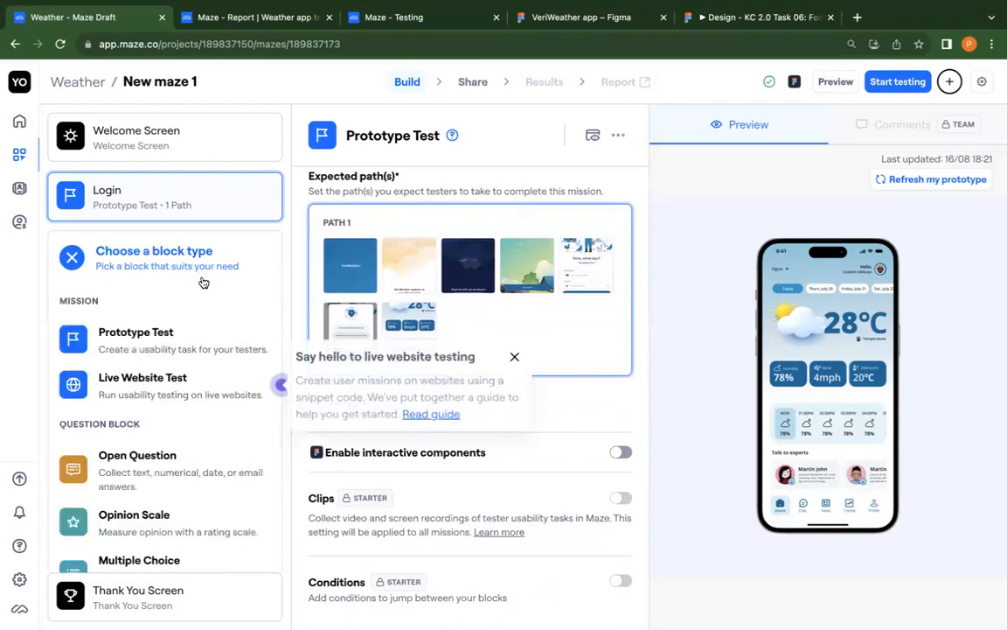
# Add an Open Question block asking 'Was it difficult. If yes what can we do better'
pyautogui.click(185, 462)
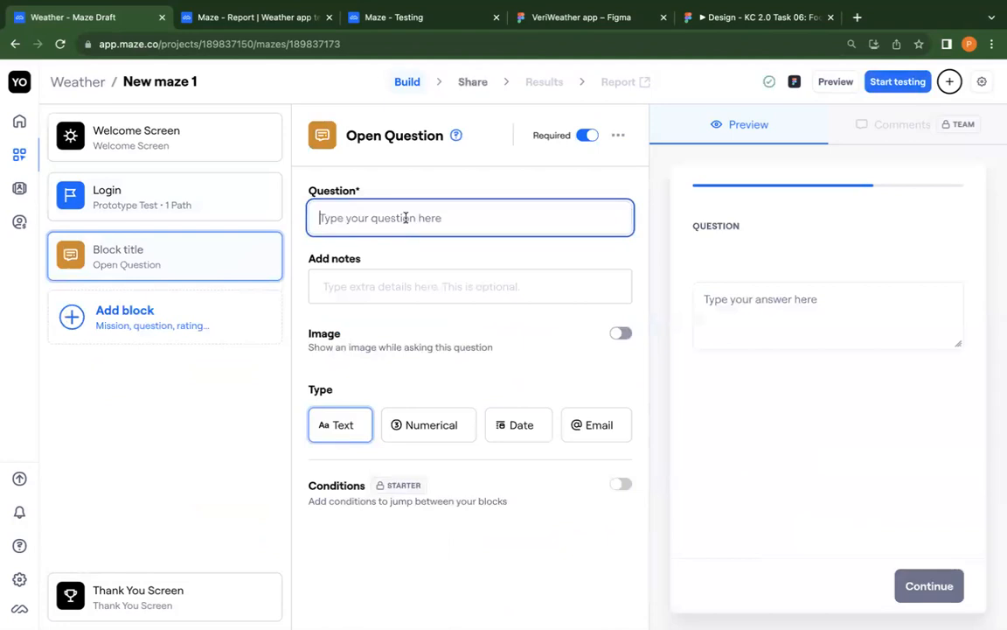
pyautogui.write('Was it')
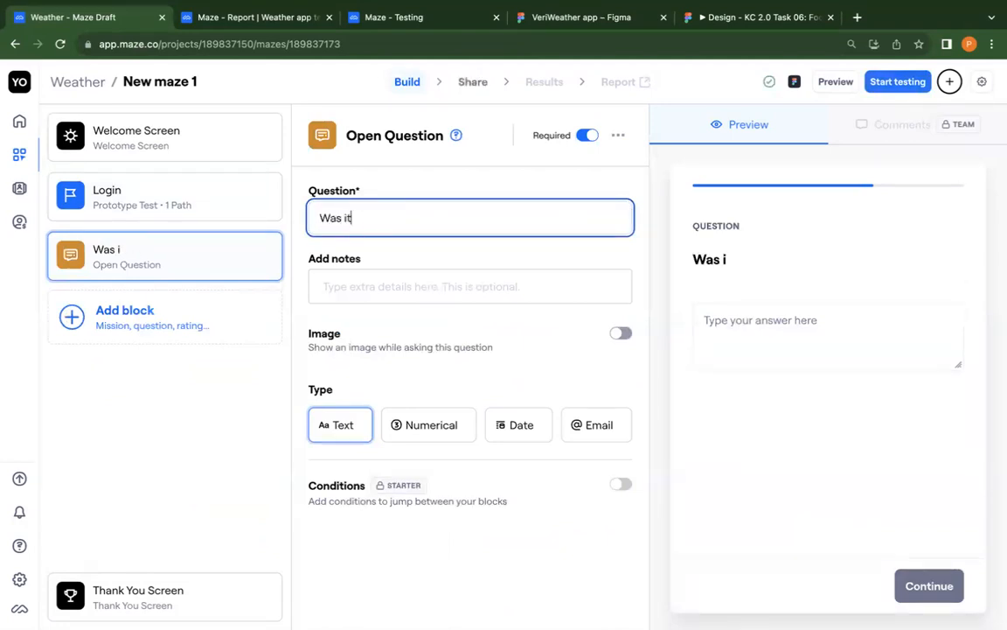
pyautogui.write(' difficult. If yes wha')
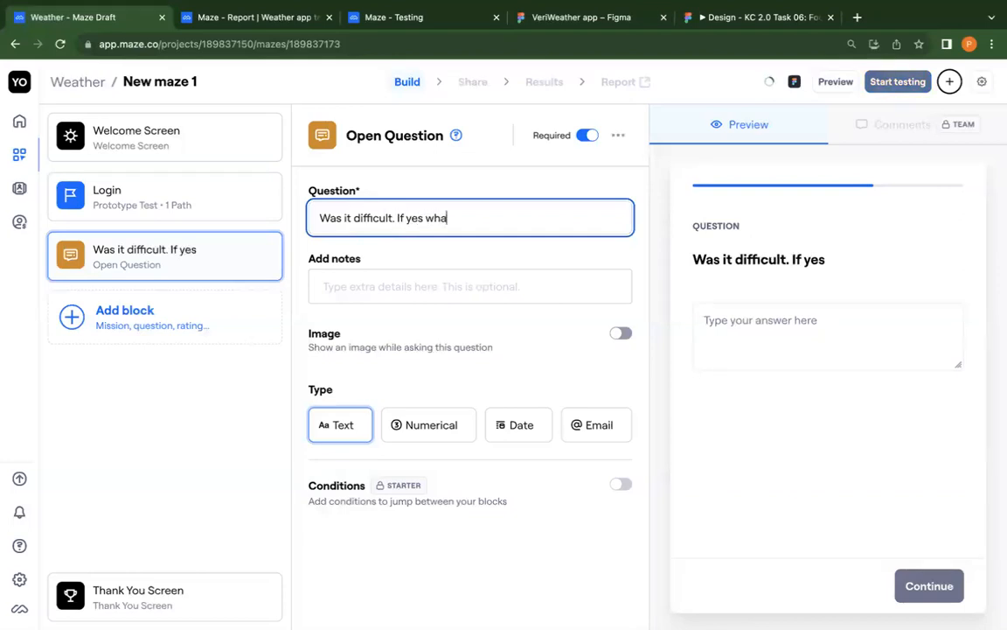
pyautogui.write('t we')
pyautogui.press('BackSpace')
pyautogui.press('BackSpace')
pyautogui.press('BackSpace')
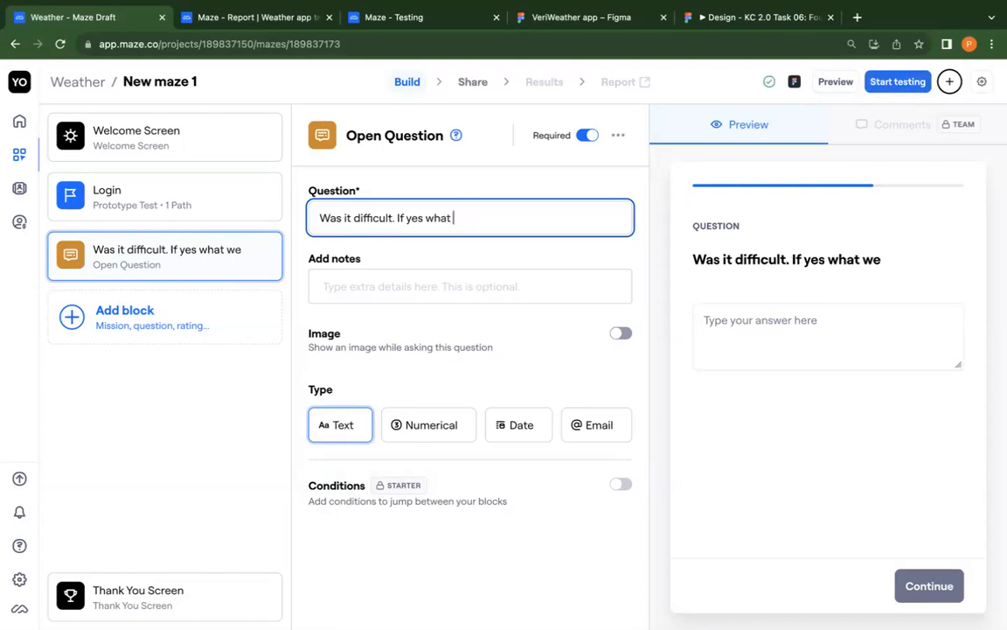
pyautogui.write('can we d')
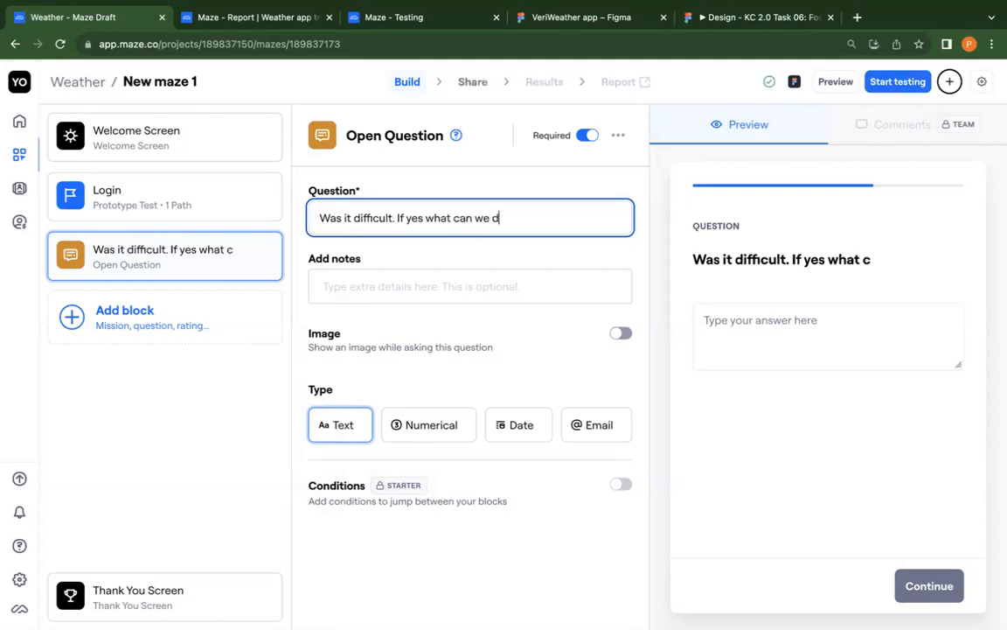
pyautogui.write('o better')
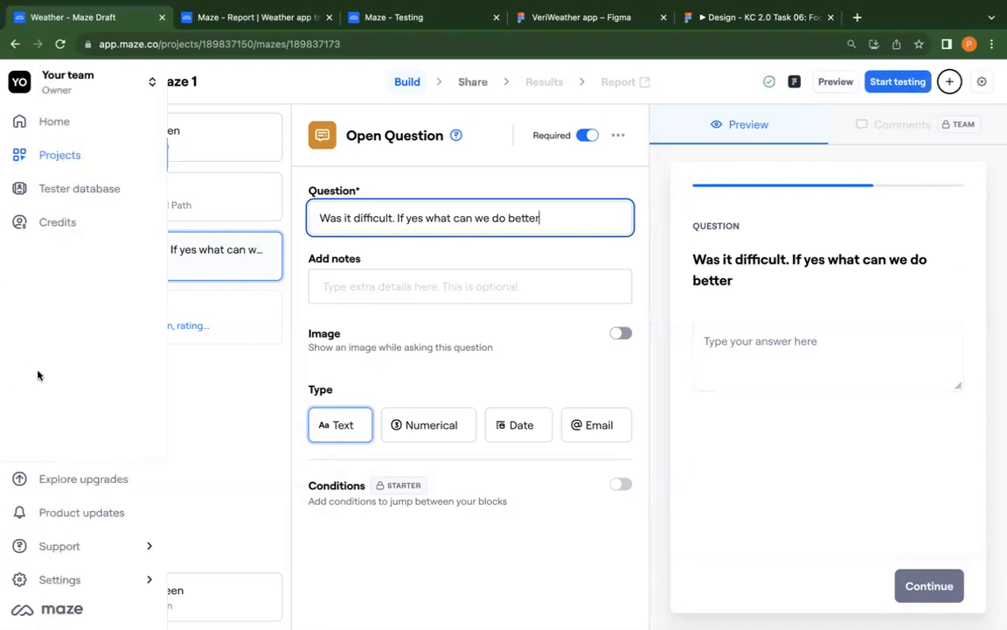
pyautogui.click(157, 313)
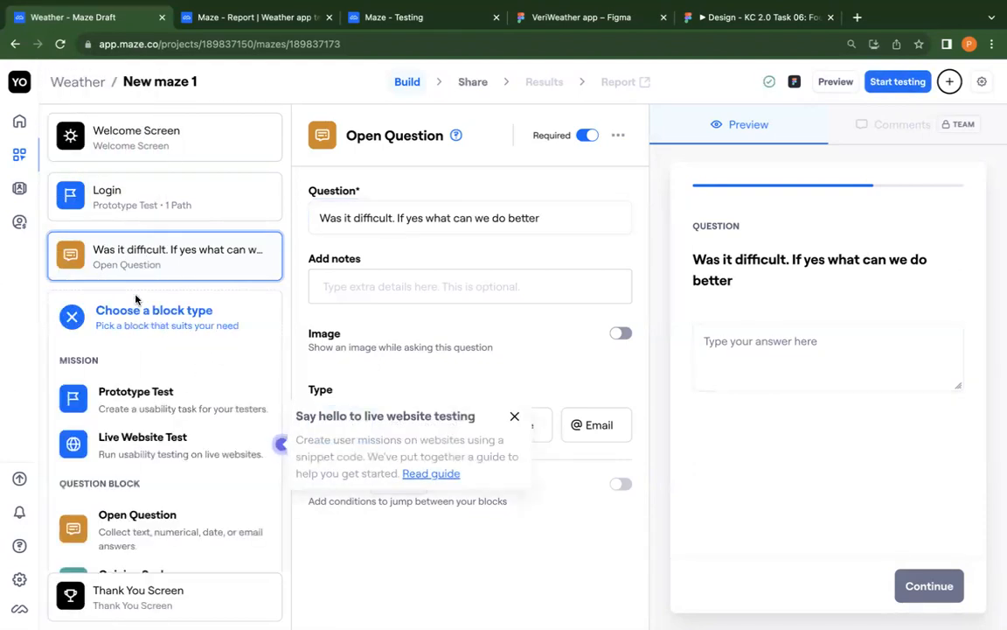
# Add a 'Connect with a user' mission whose path goes from Find Friends to a sent connection request
pyautogui.click(162, 398)
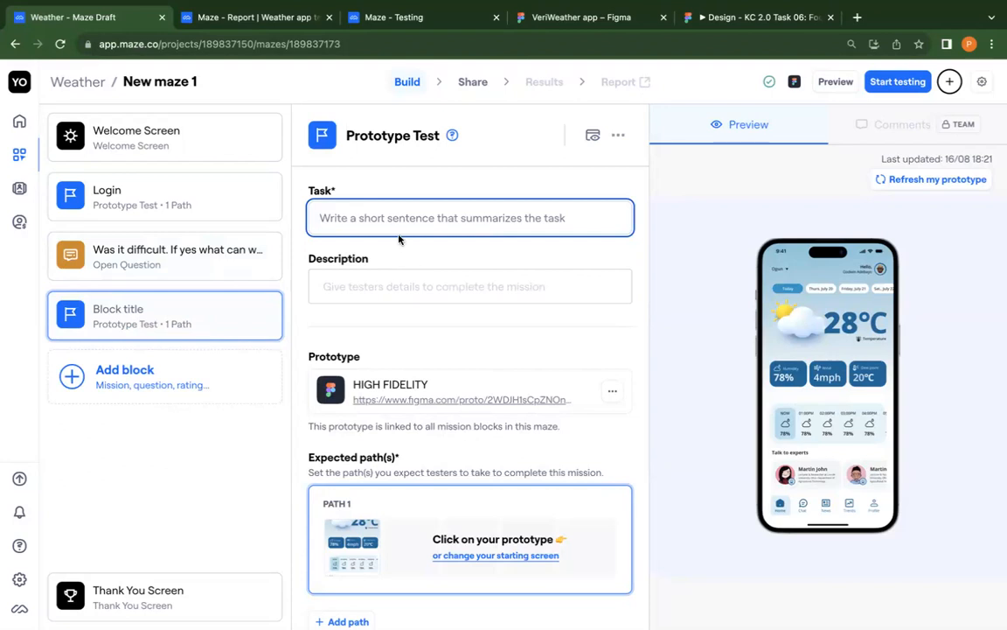
pyautogui.write('Chat')
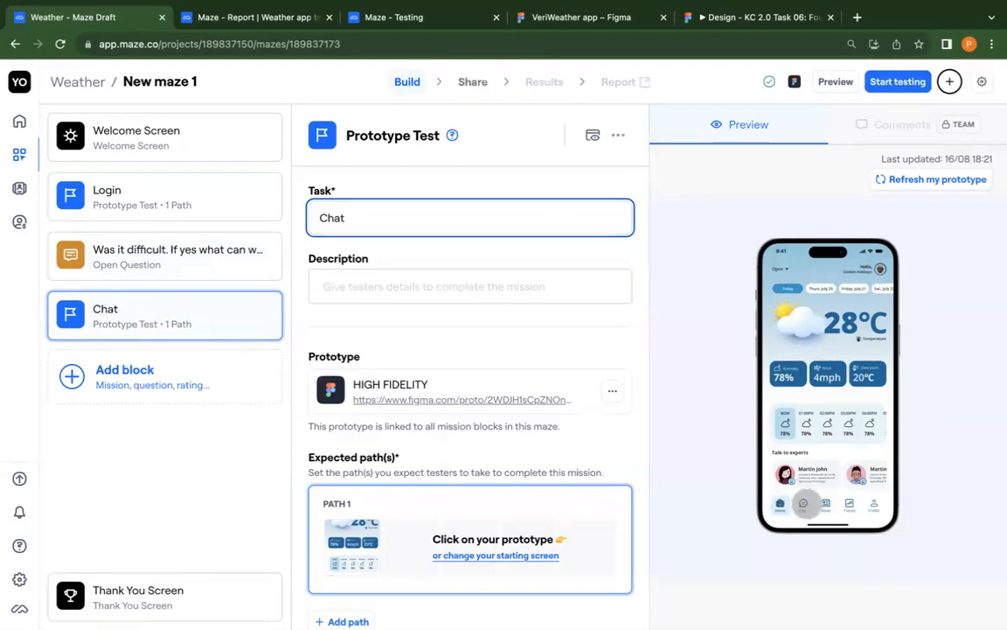
pyautogui.click(803, 503)
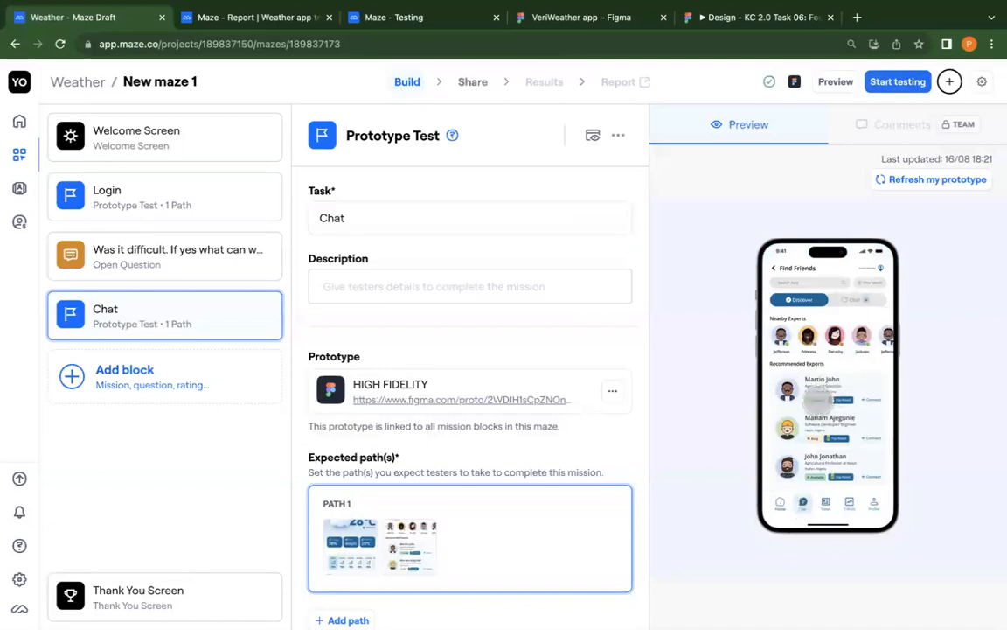
pyautogui.click(823, 385)
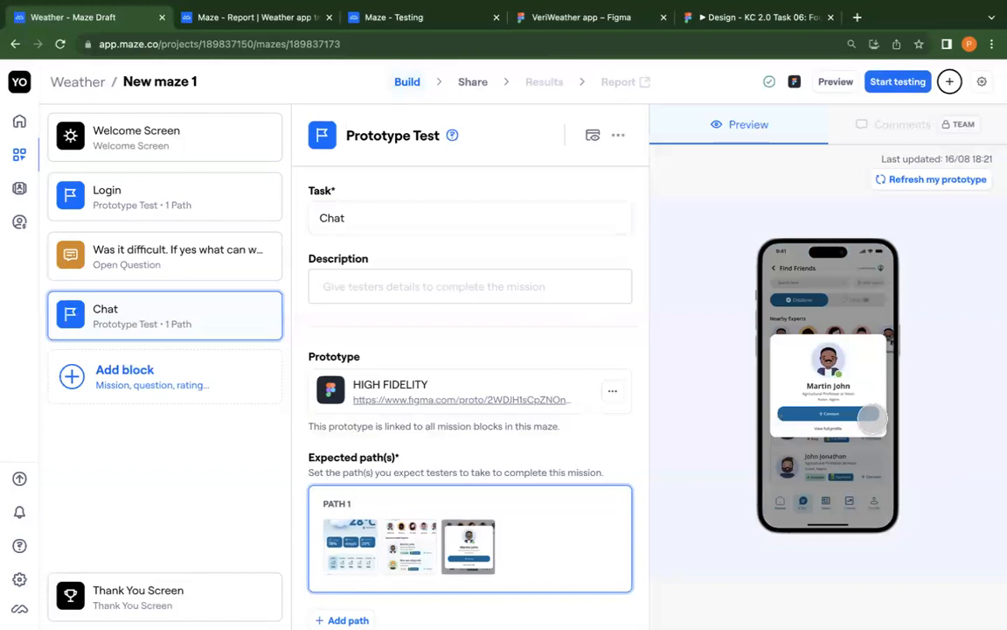
pyautogui.click(862, 411)
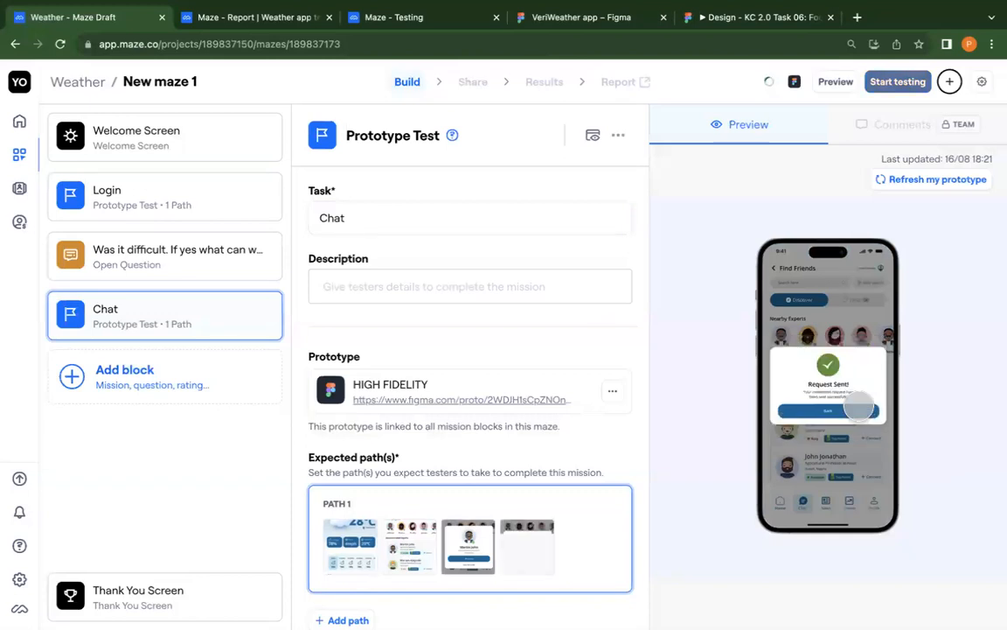
pyautogui.click(859, 408)
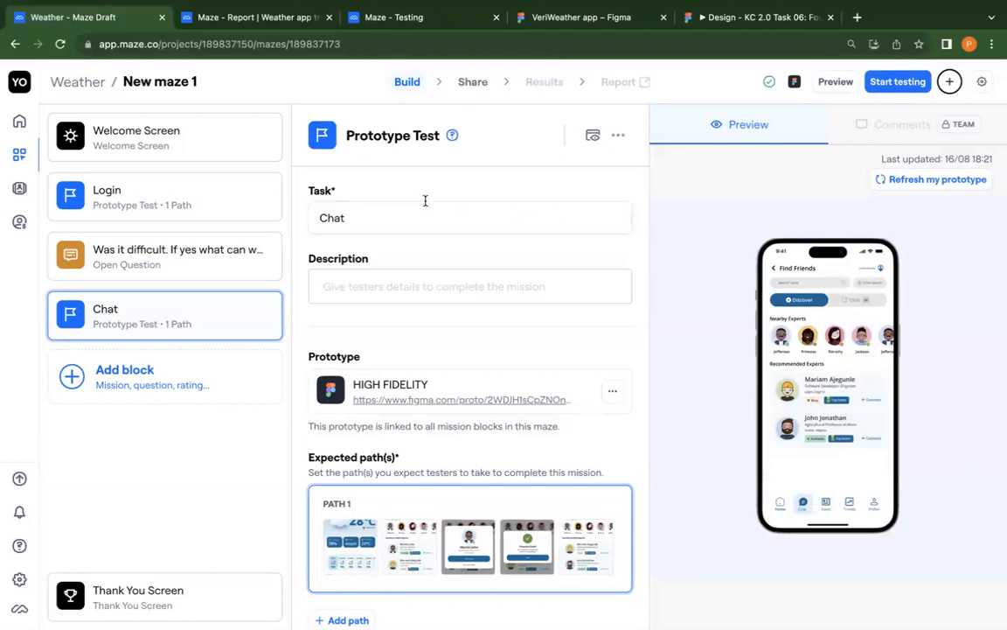
pyautogui.doubleClick(376, 227)
pyautogui.write('Conn')
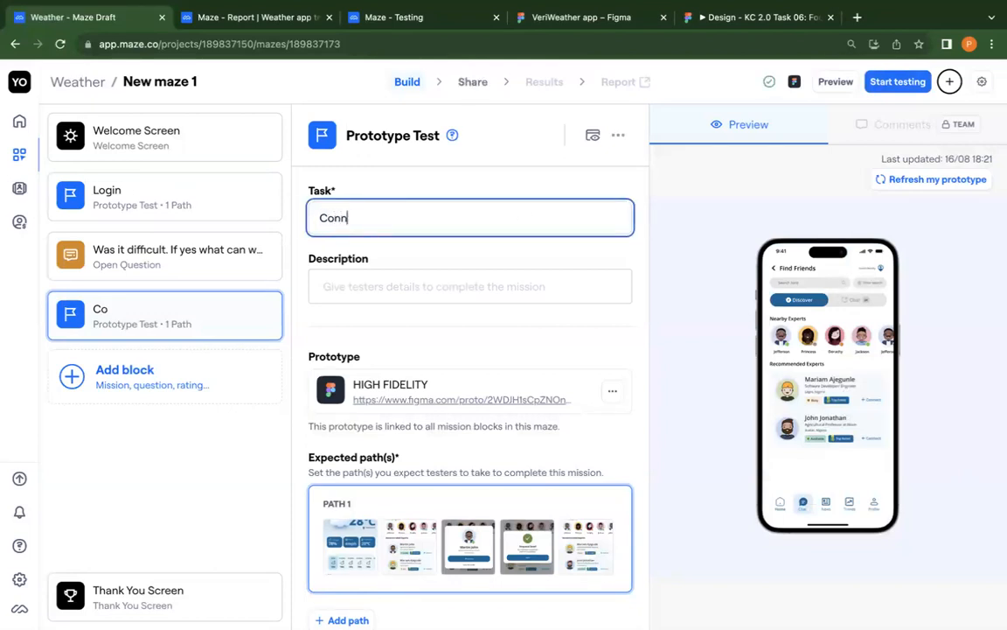
pyautogui.write('ect w')
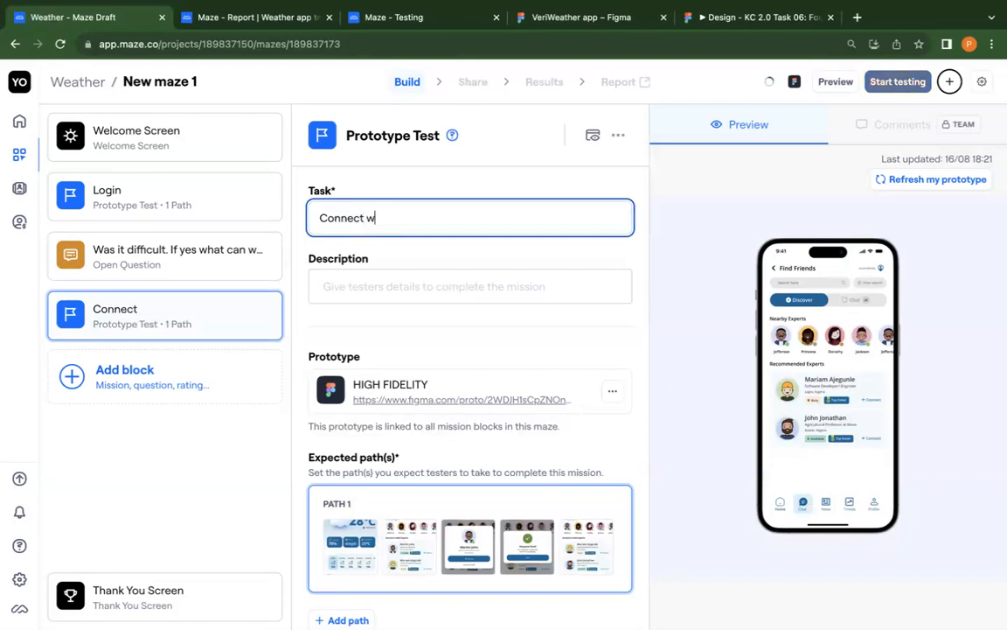
pyautogui.write('ith a user')
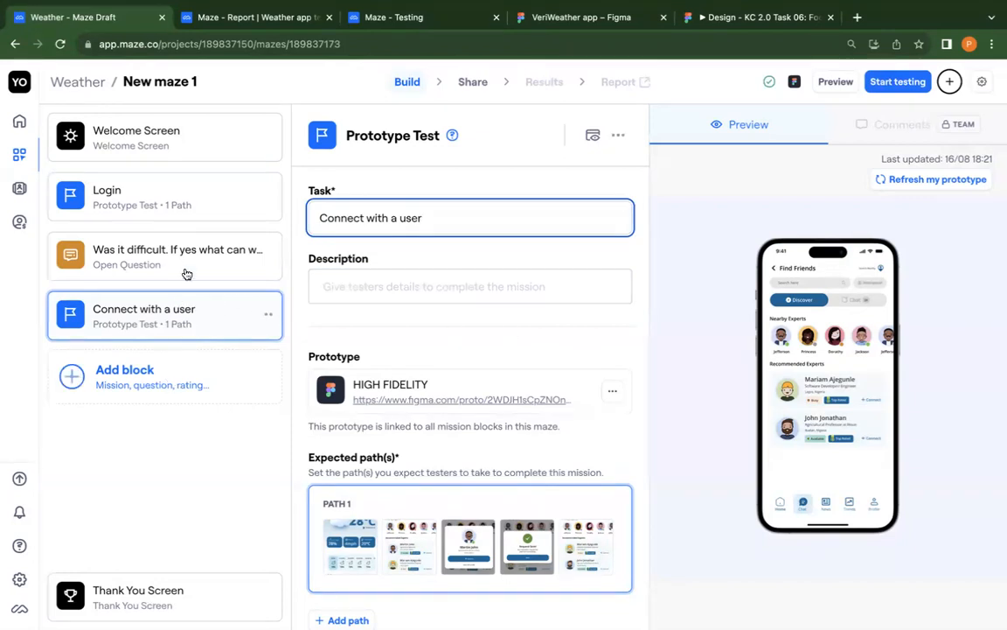
# Duplicate the 'Was it difficult' question and move the copy below 'Connect with a user'
pyautogui.click(258, 254)
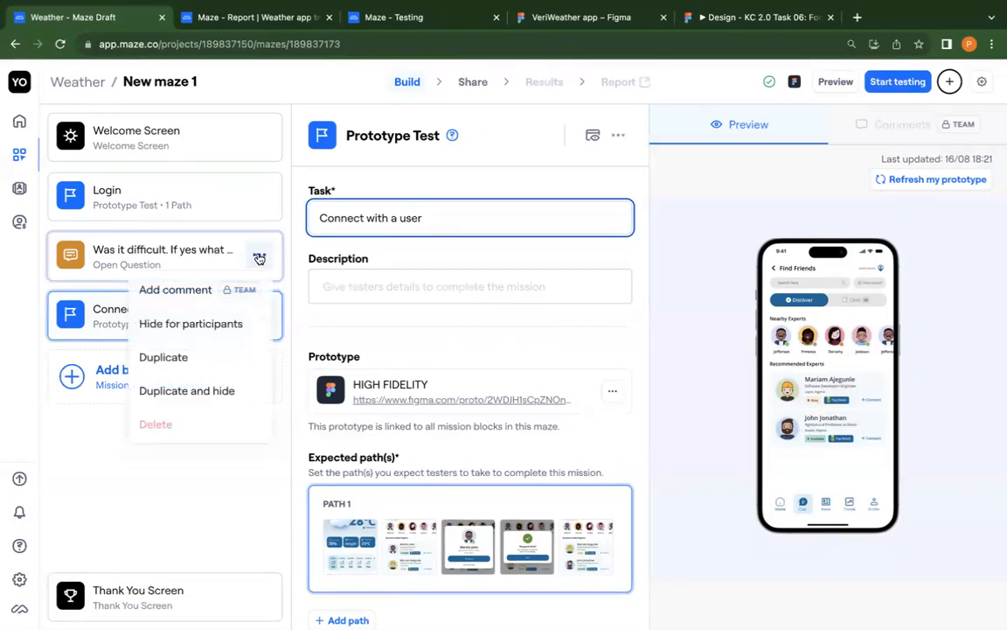
pyautogui.click(200, 358)
pyautogui.moveTo(180, 322); pyautogui.dragTo(179, 380)
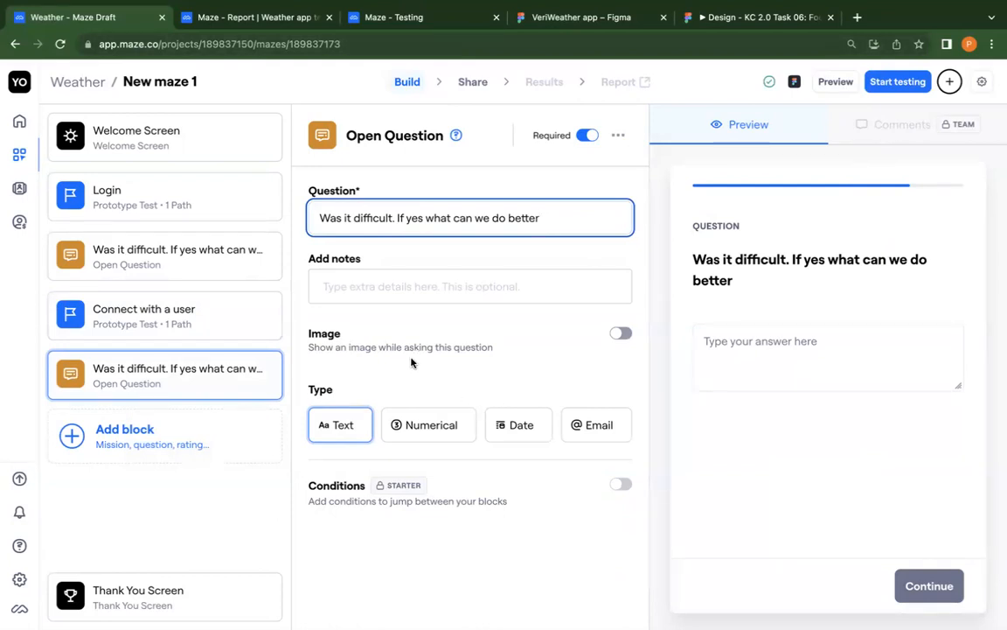
pyautogui.click(108, 438)
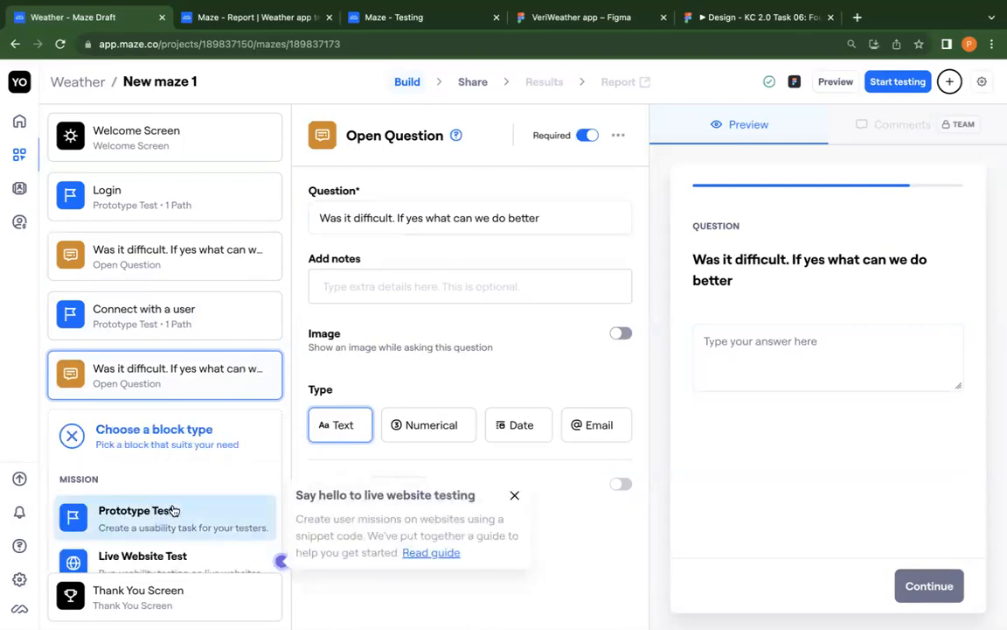
# Add a third prototype mission and record a path through Chats, a conversation and sending a message
pyautogui.click(170, 513)
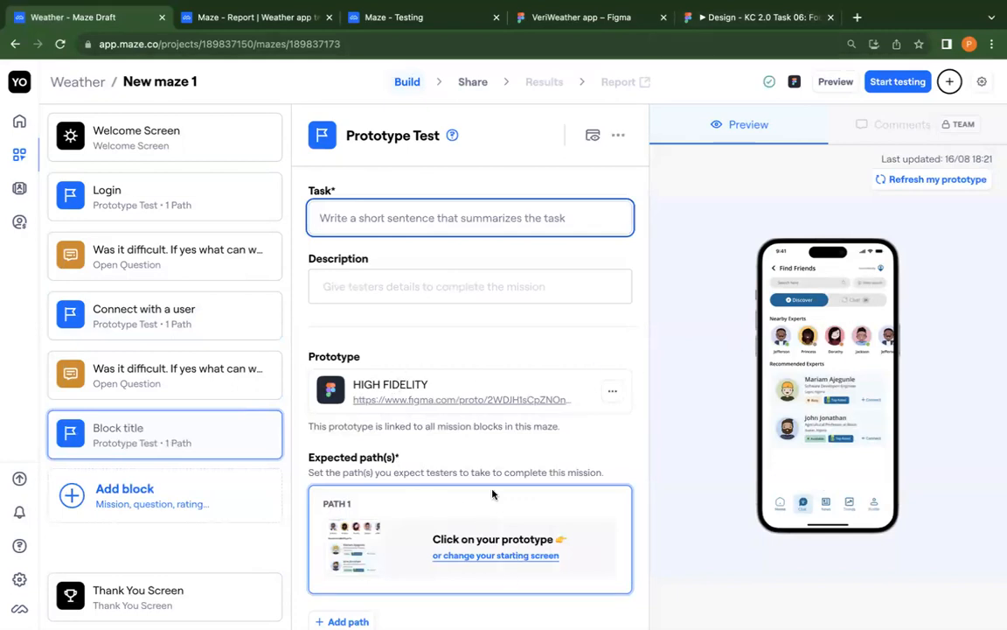
pyautogui.scroll(-3, 493, 494)
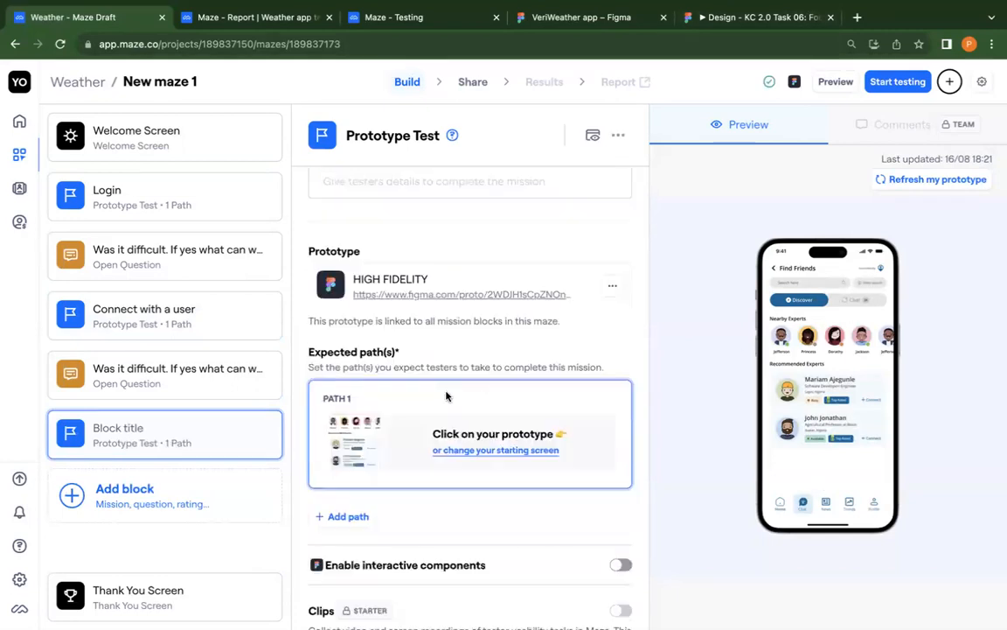
pyautogui.click(851, 302)
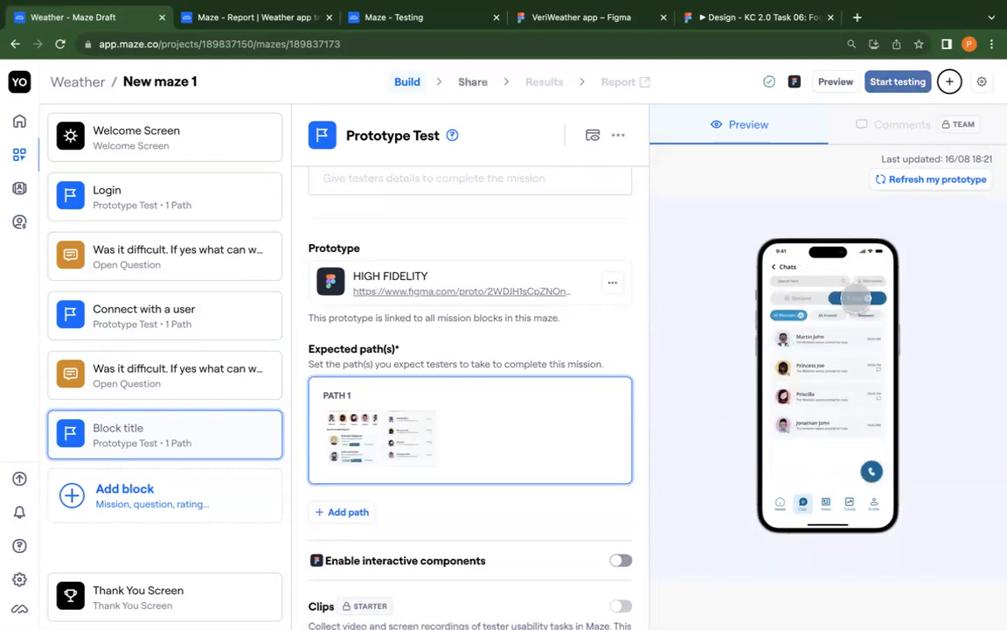
pyautogui.click(795, 339)
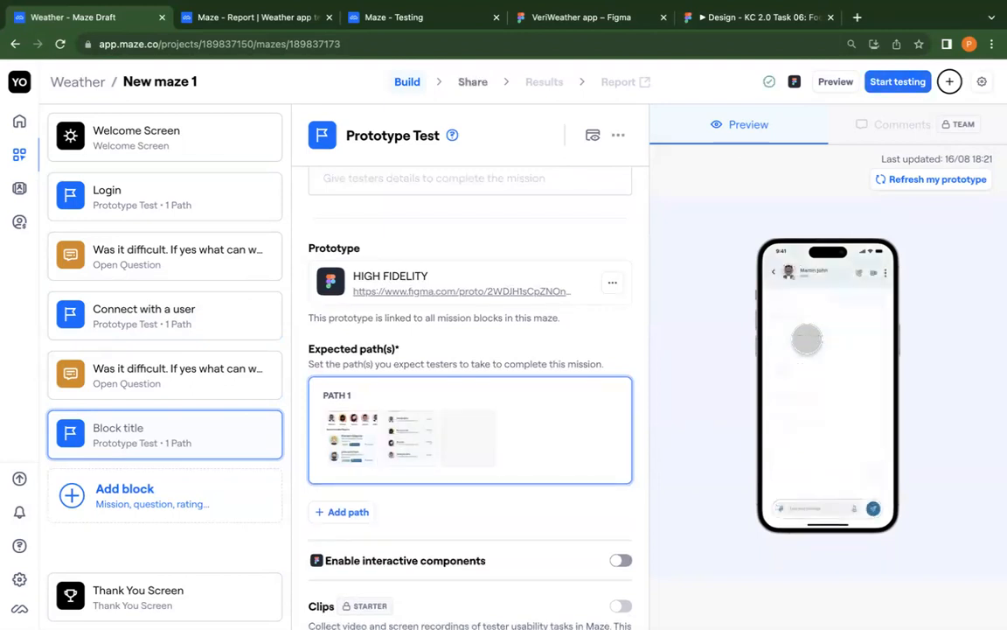
pyautogui.click(806, 507)
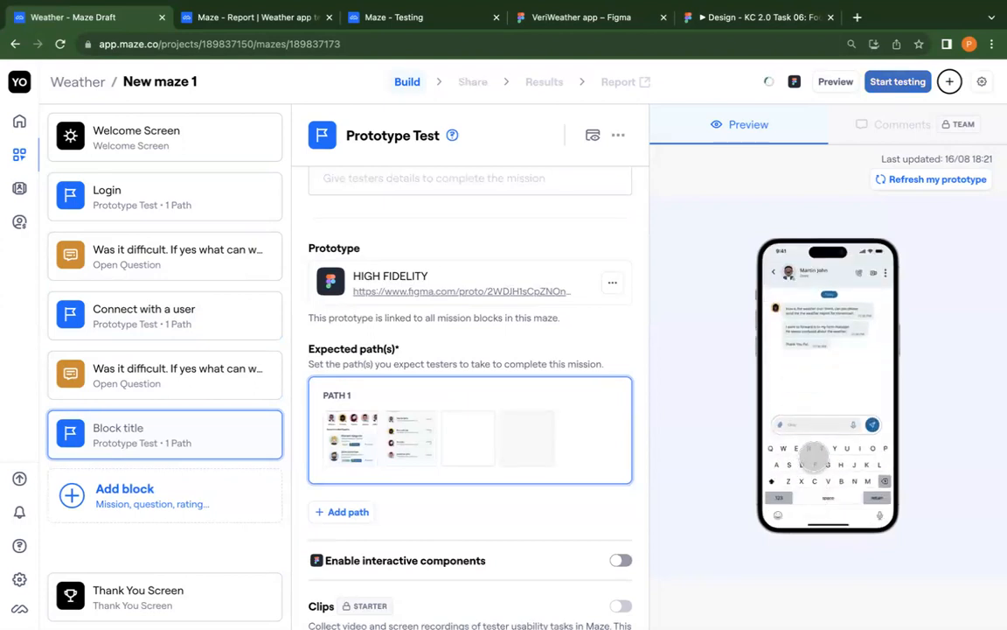
pyautogui.click(818, 460)
pyautogui.click(846, 332)
pyautogui.click(873, 425)
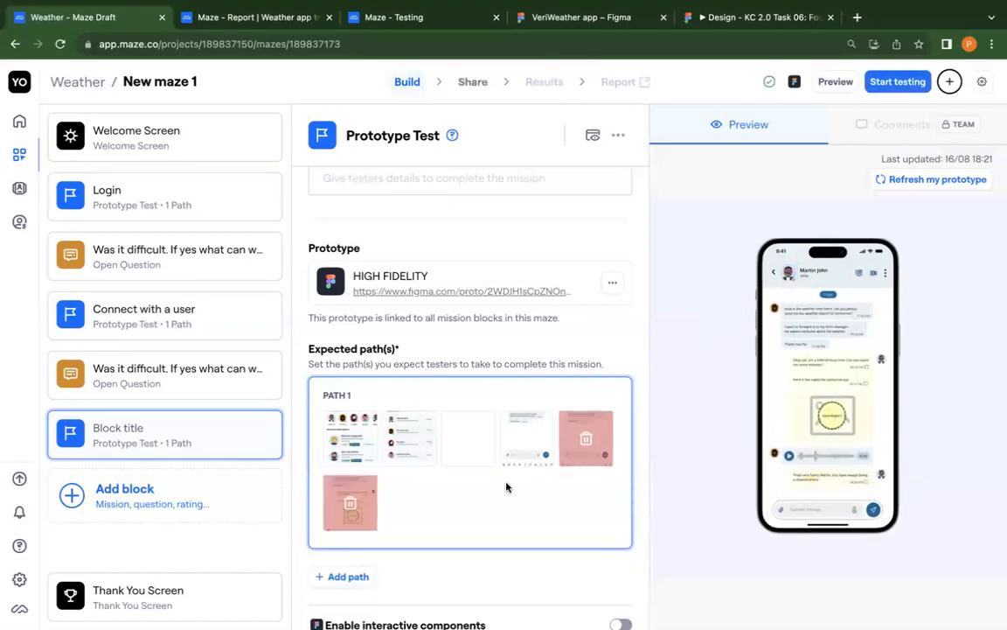
# Trim the path from its third screen and re-record the conversation, message keyboard and back to Chats
pyautogui.click(470, 444)
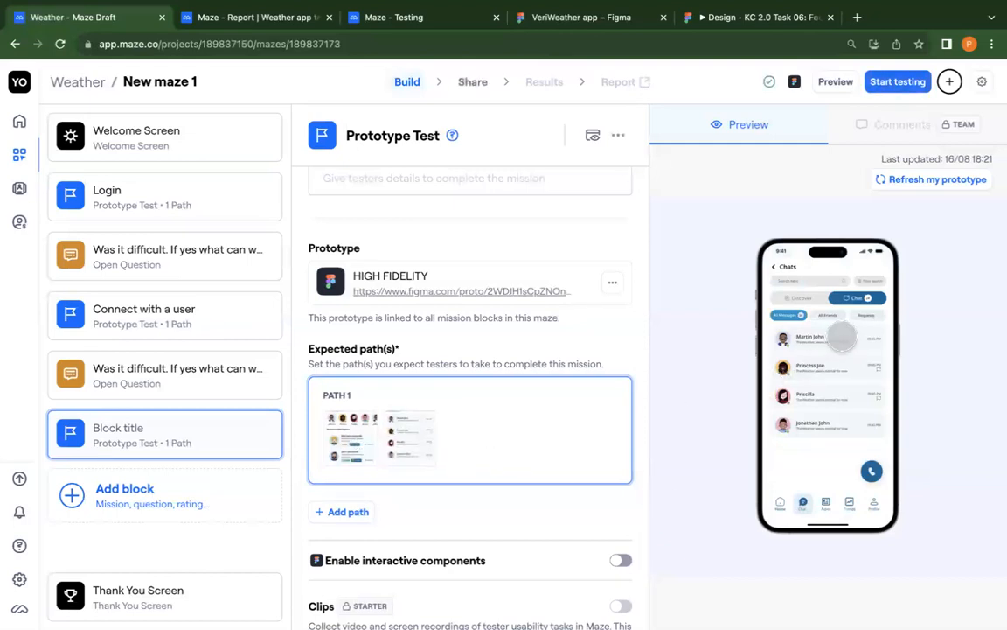
pyautogui.click(841, 336)
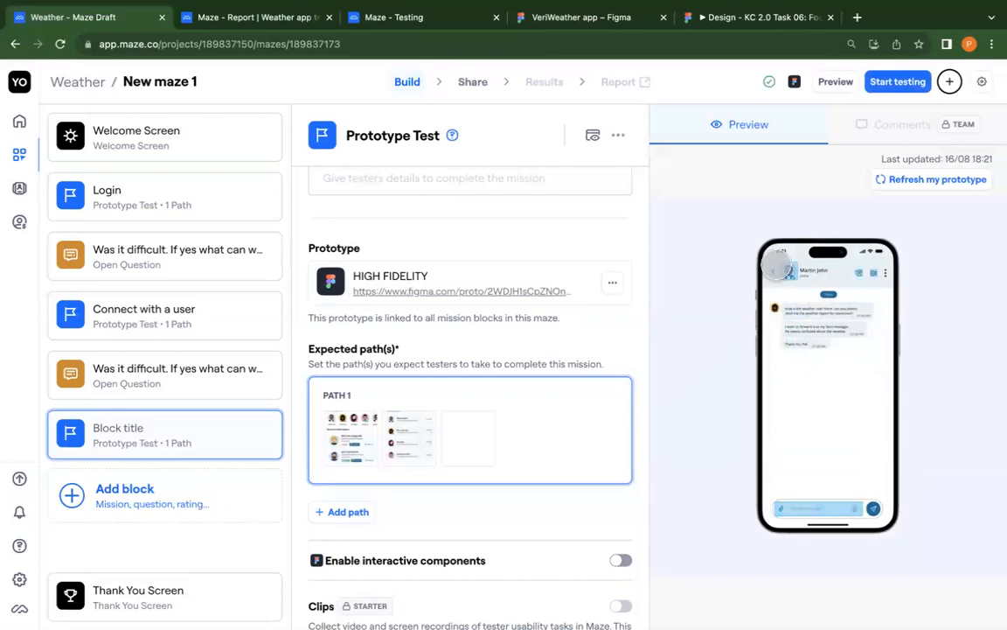
pyautogui.click(820, 500)
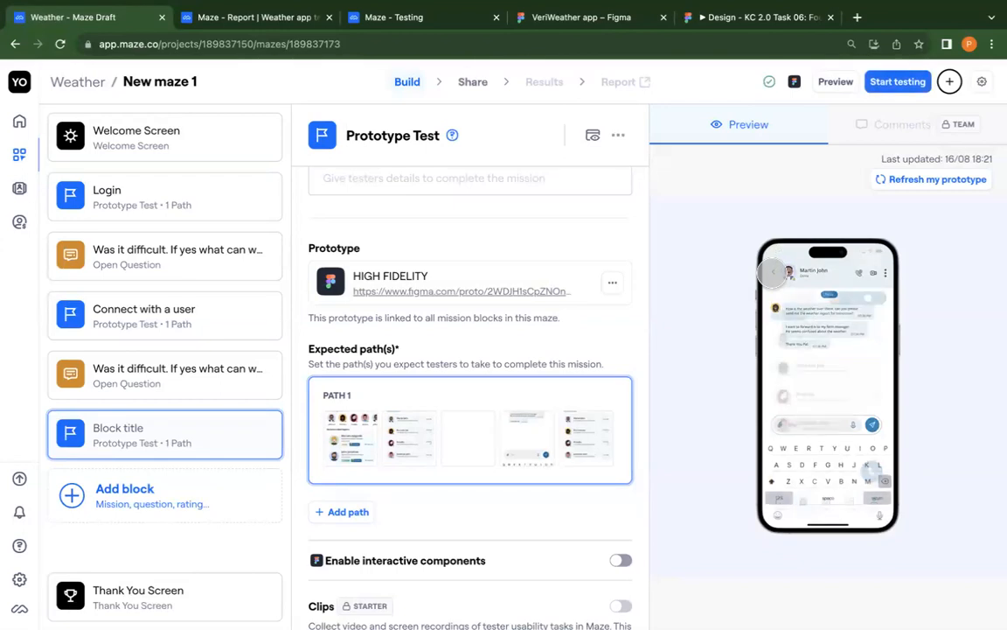
pyautogui.click(773, 272)
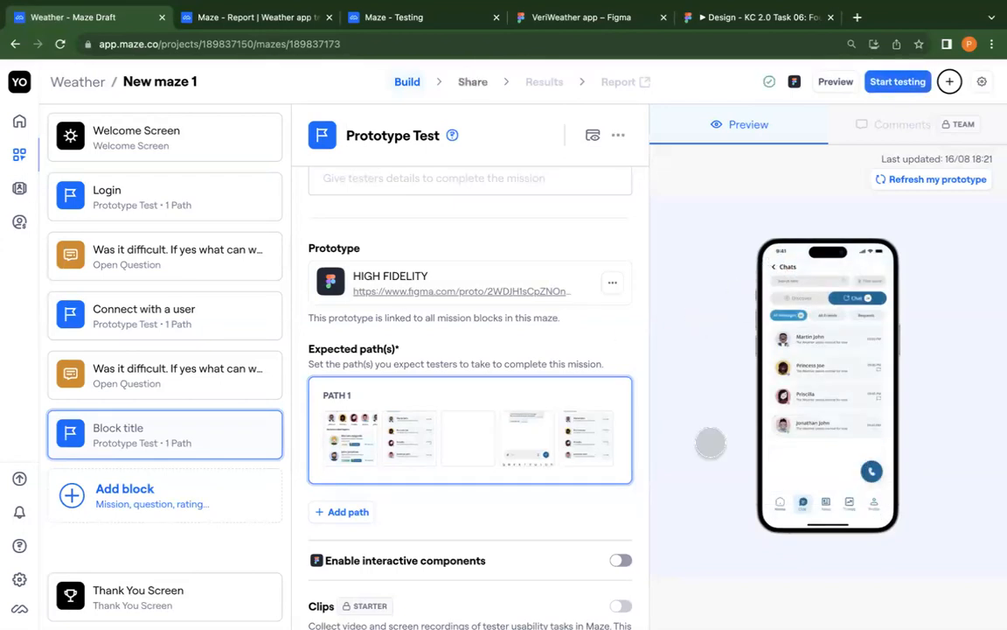
pyautogui.moveTo(487, 8)
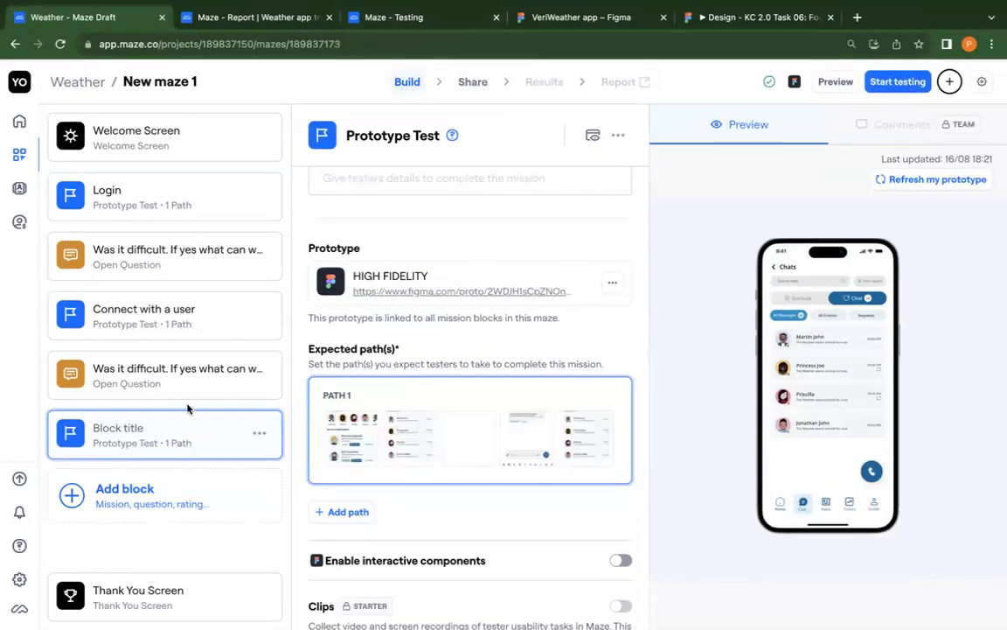
# Duplicate the difficulty question again and place the copy after the untitled third mission
pyautogui.click(259, 376)
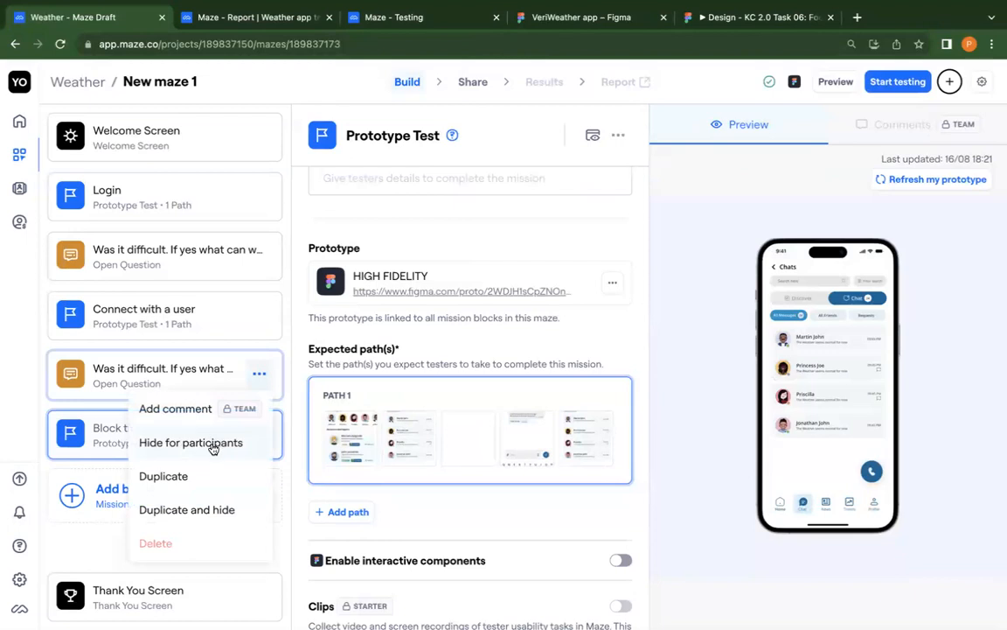
pyautogui.click(201, 476)
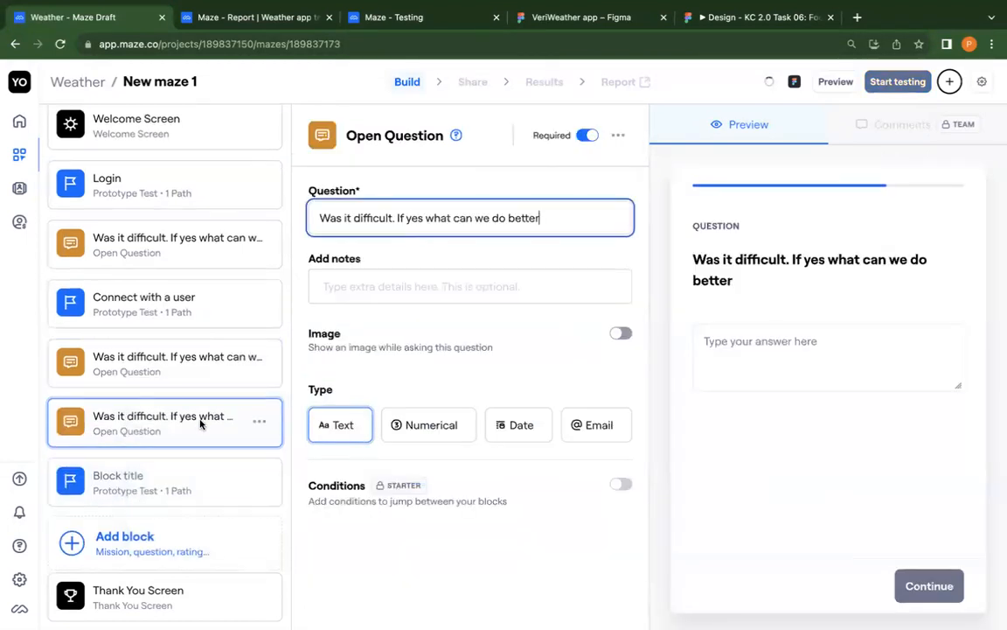
pyautogui.moveTo(199, 423); pyautogui.dragTo(185, 485)
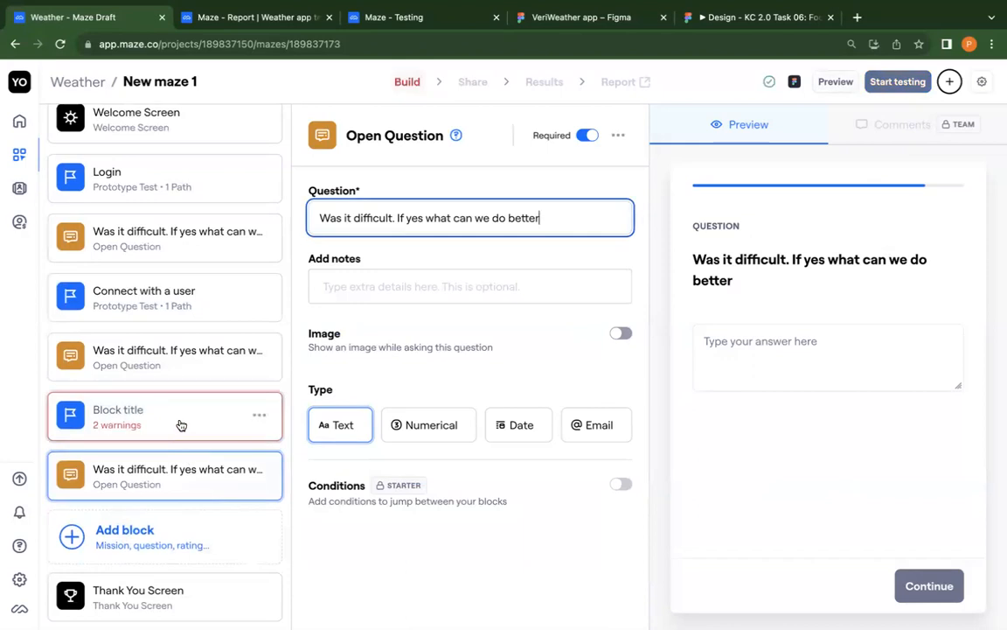
pyautogui.click(181, 425)
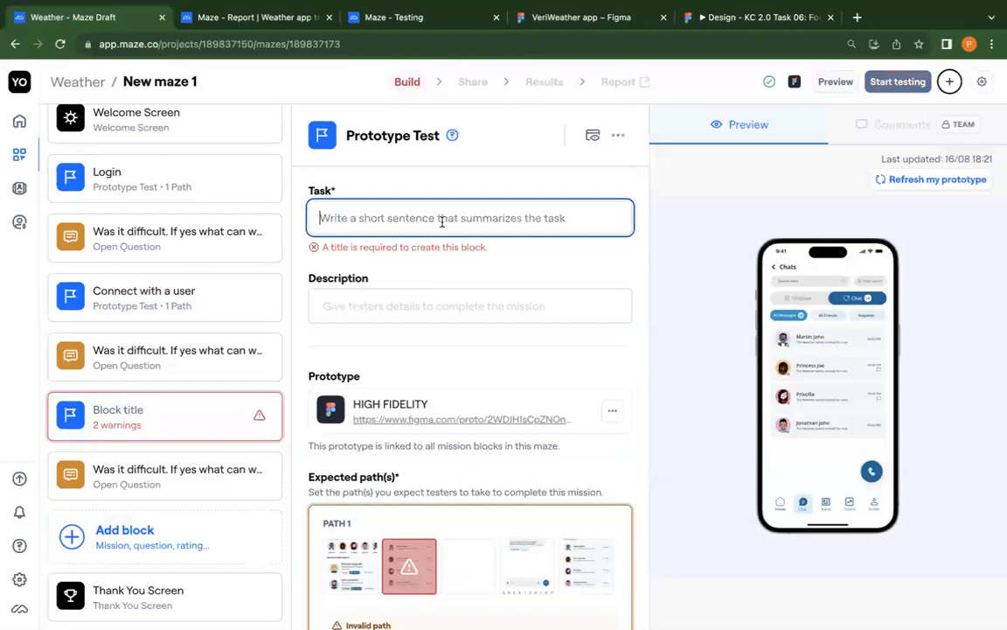
# Title the third mission 'Chat' and remove the invalid screens from its expected path
pyautogui.write('Chat')
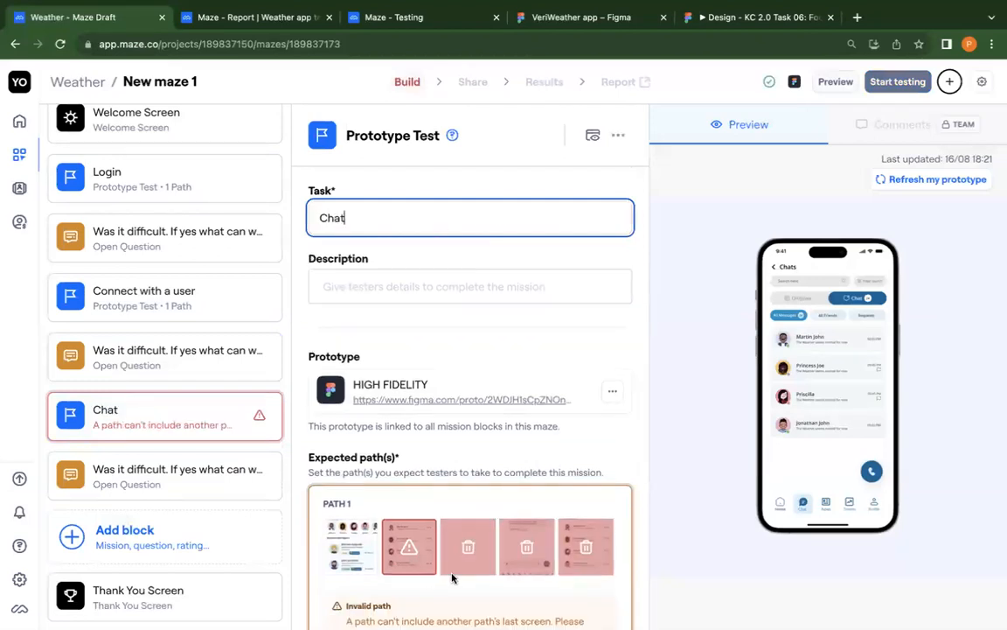
pyautogui.moveTo(429, 549)
pyautogui.scroll(-3, 429, 549)
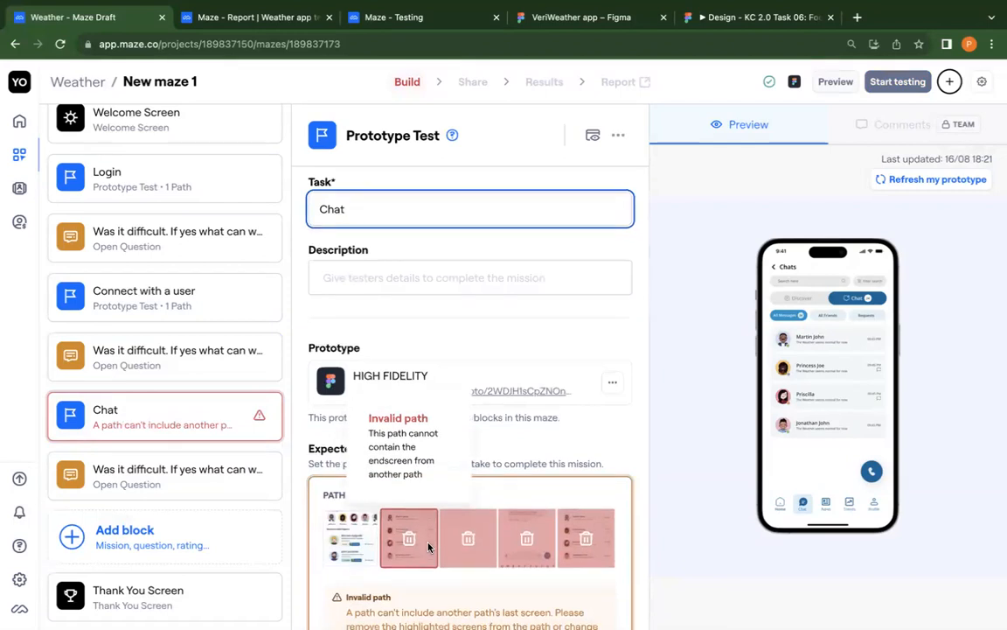
pyautogui.click(420, 473)
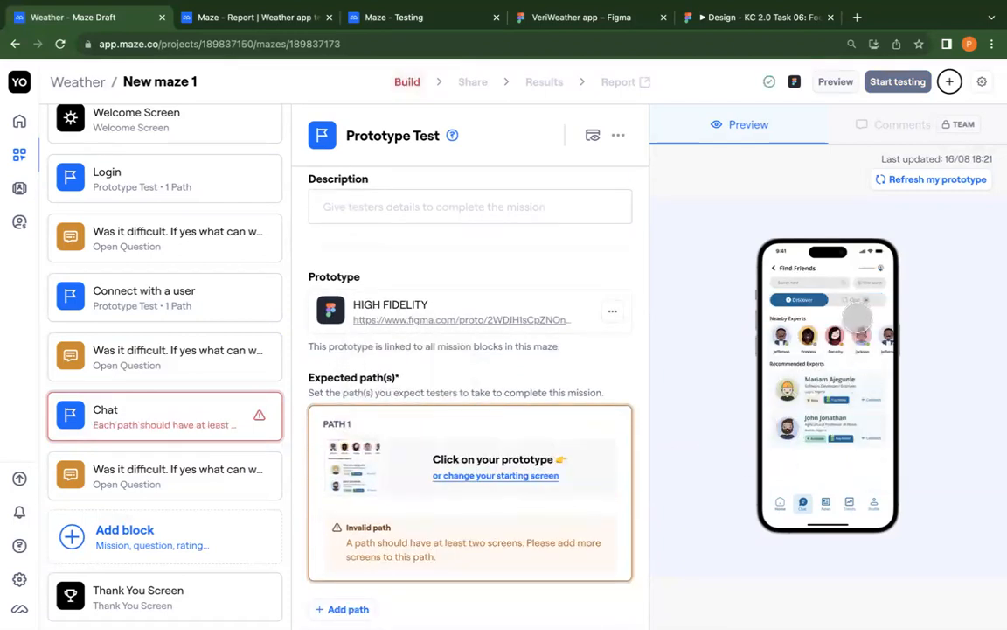
# Record the path through the Chats list, a conversation and the message keyboard screen
pyautogui.click(863, 300)
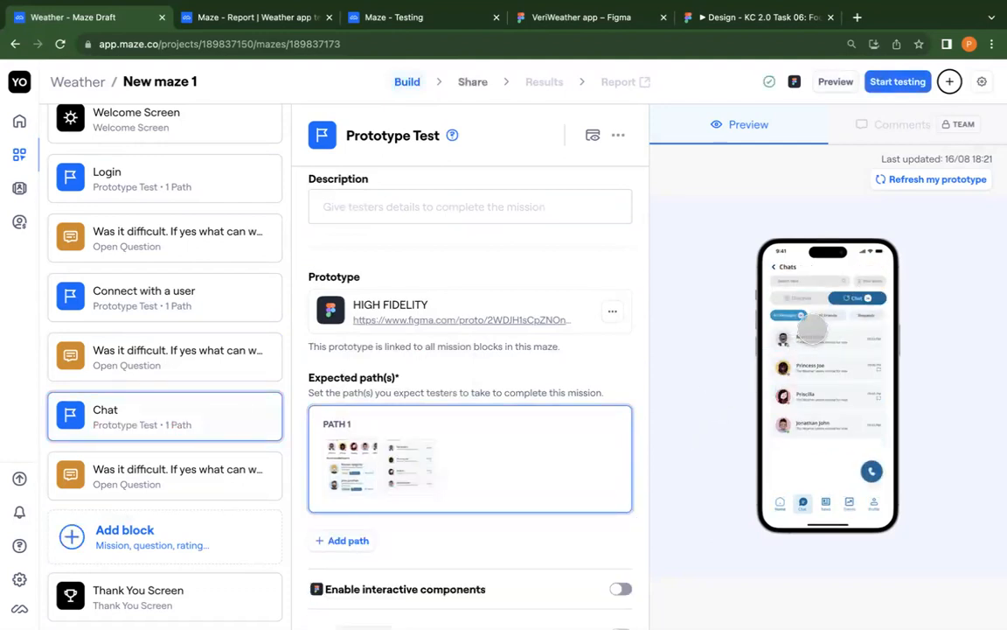
pyautogui.click(811, 335)
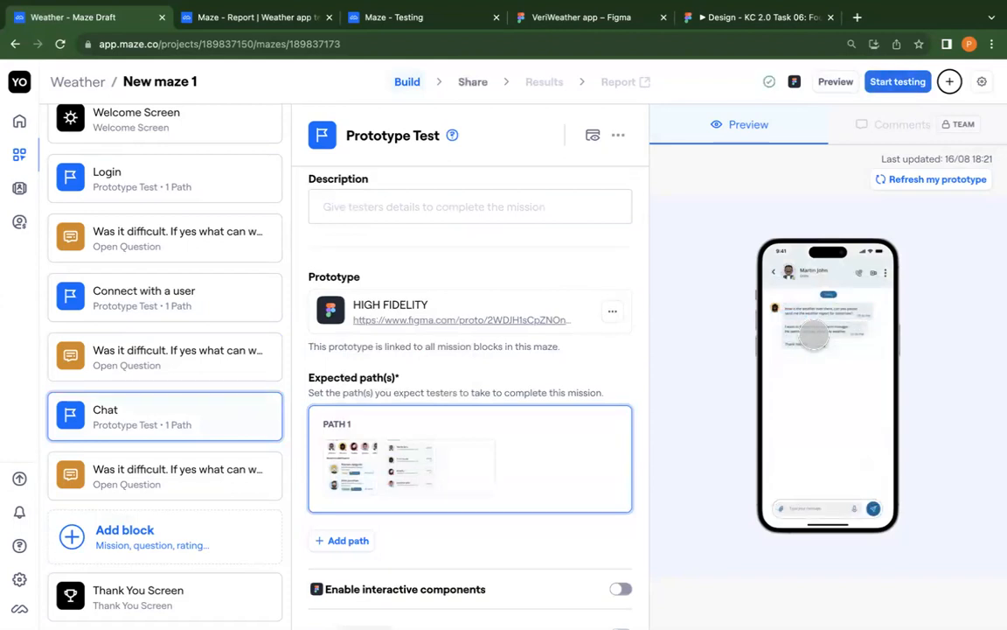
pyautogui.click(813, 508)
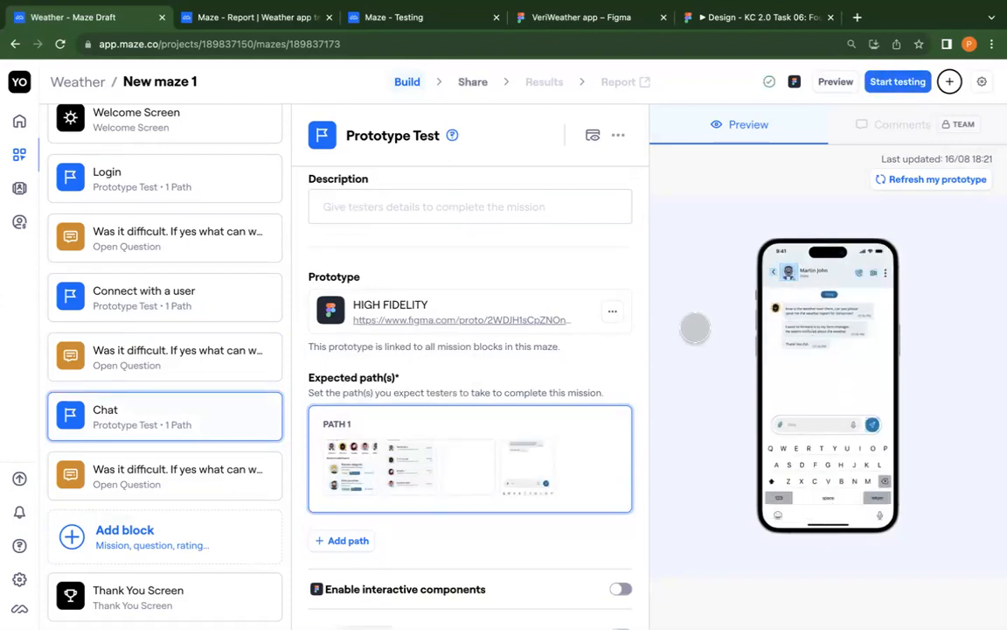
pyautogui.scroll(-1, 380, 530)
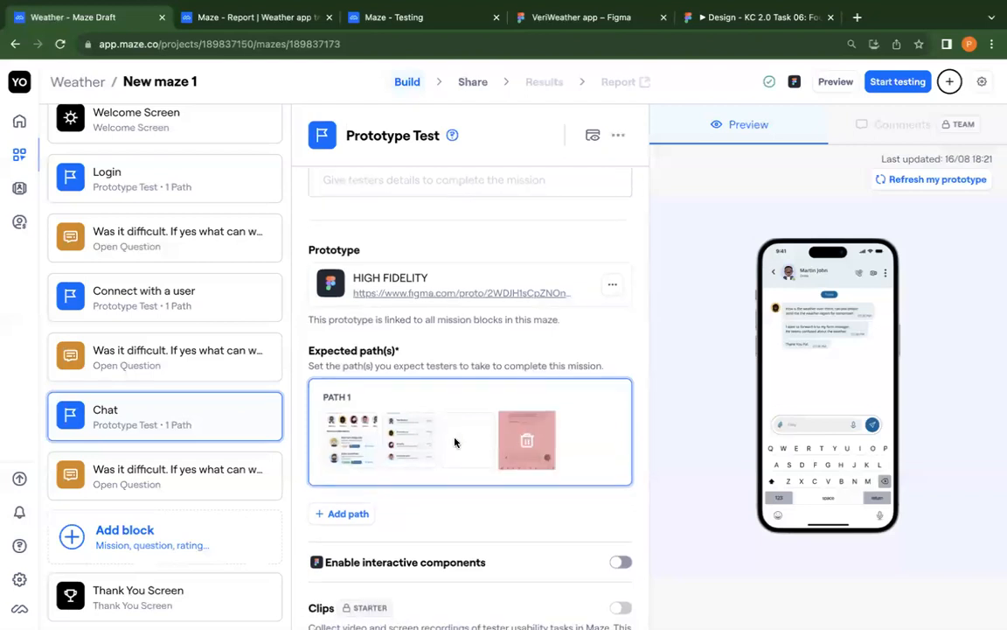
pyautogui.scroll(-4, 387, 581)
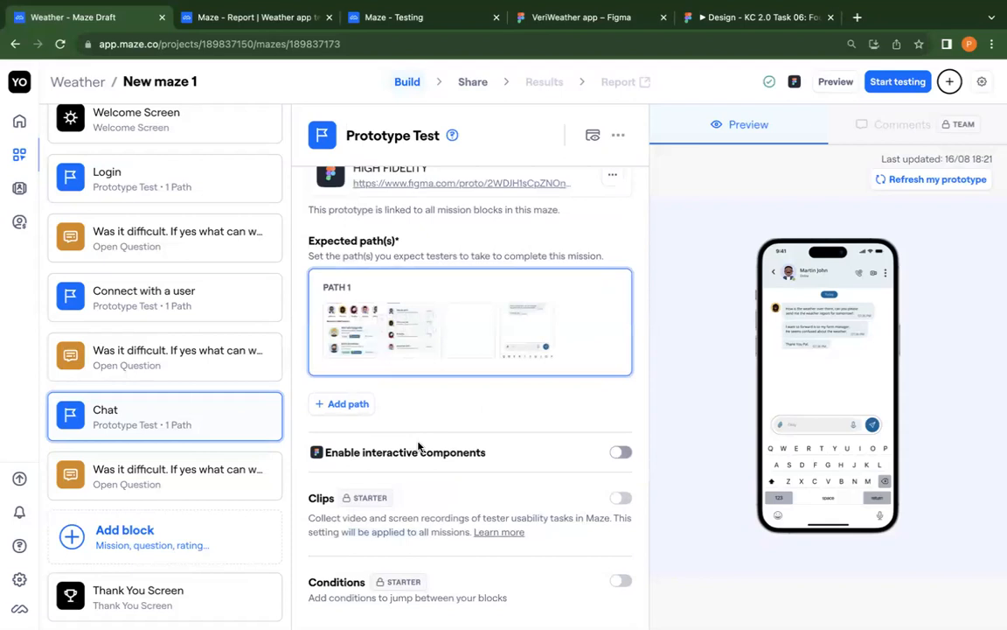
pyautogui.click(180, 530)
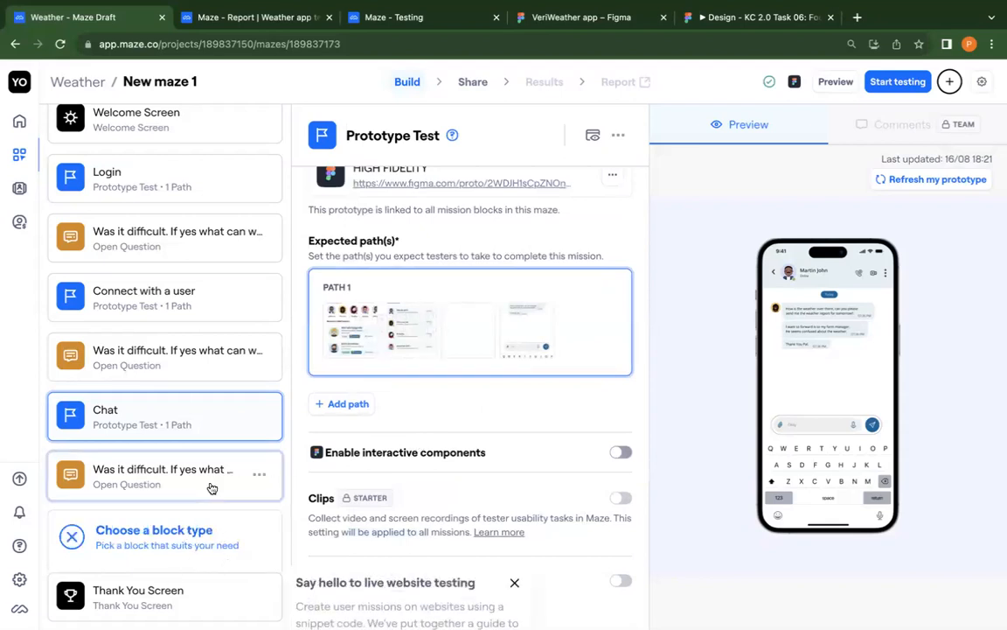
# Add a new Prototype Test mission starting on the Chat - Discover screen
pyautogui.click(180, 516)
pyautogui.click(162, 468)
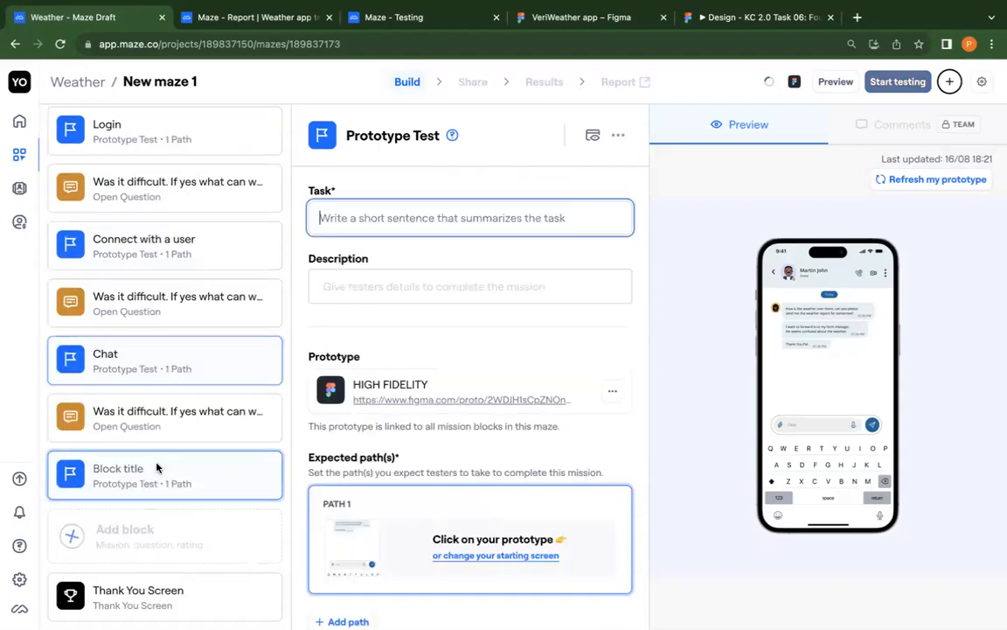
pyautogui.click(468, 558)
pyautogui.scroll(-3, 787, 423)
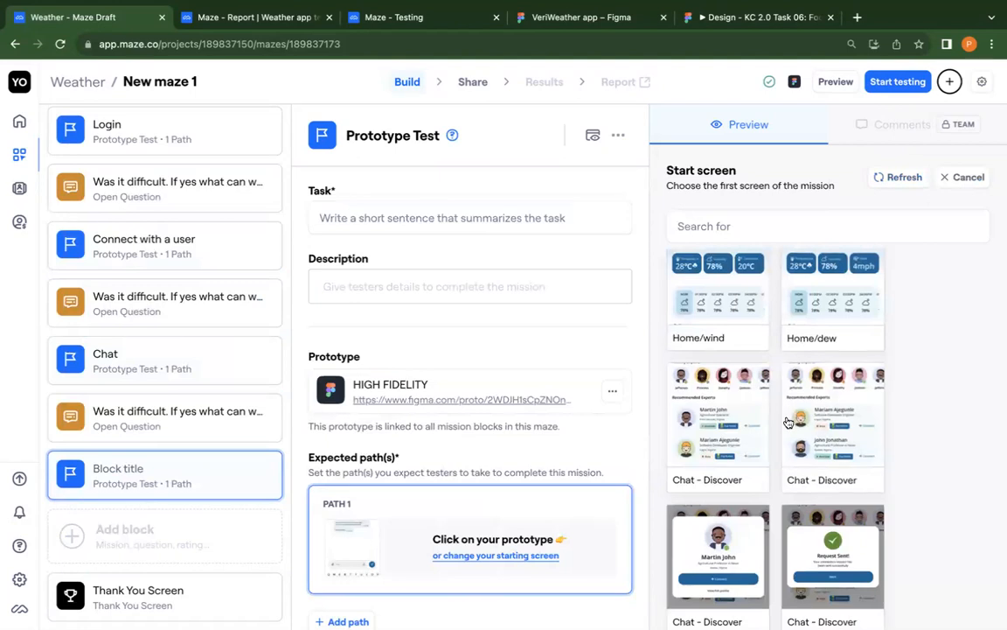
pyautogui.scroll(-3, 787, 472)
pyautogui.scroll(-10, 788, 484)
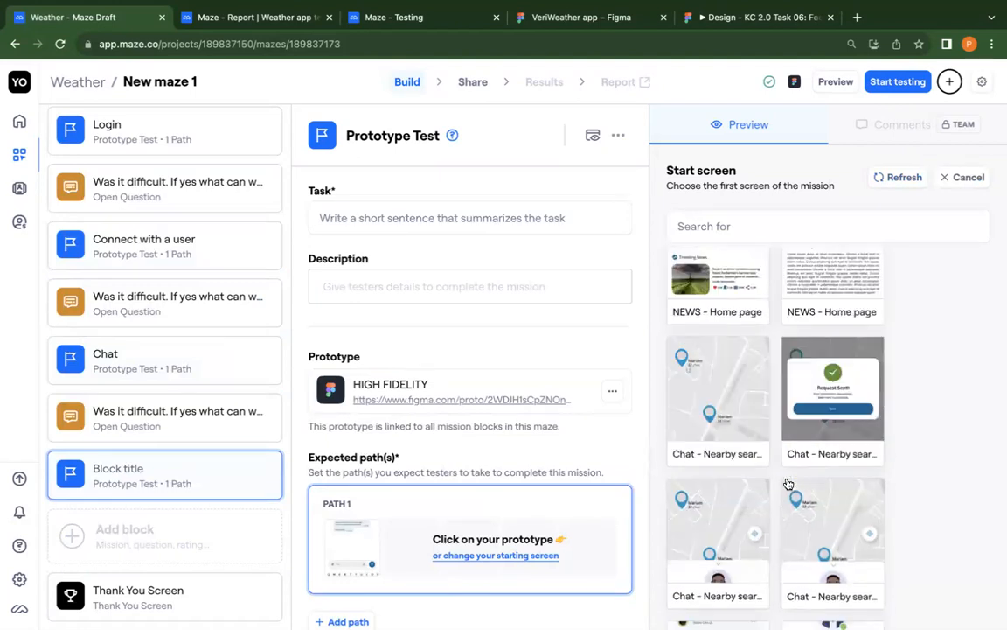
pyautogui.scroll(-10, 788, 484)
pyautogui.scroll(-10, 788, 482)
pyautogui.scroll(8, 792, 476)
pyautogui.scroll(15, 792, 475)
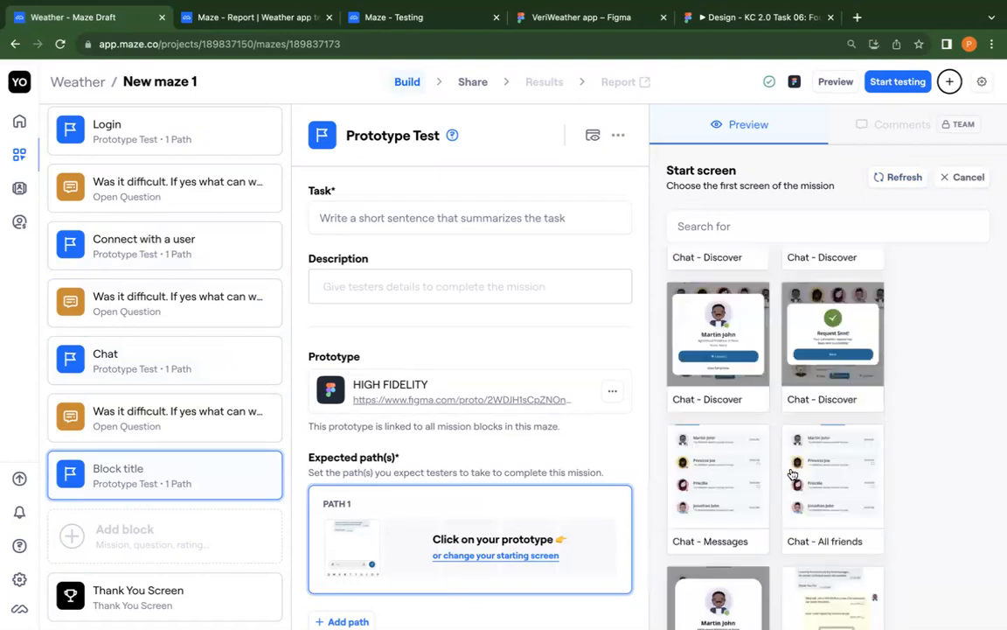
pyautogui.scroll(6, 792, 475)
pyautogui.scroll(-4, 792, 475)
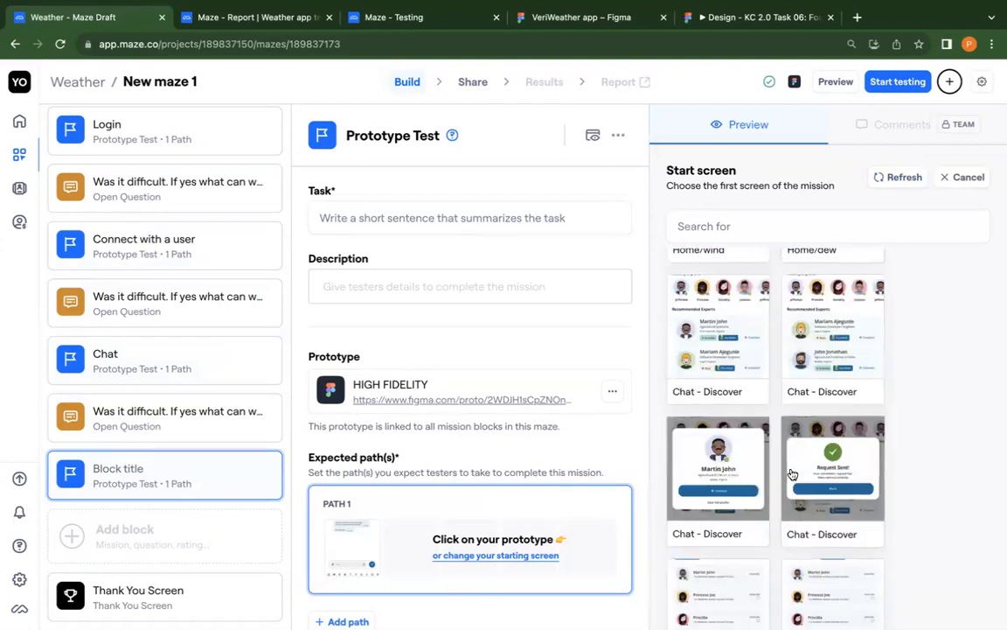
pyautogui.click(743, 313)
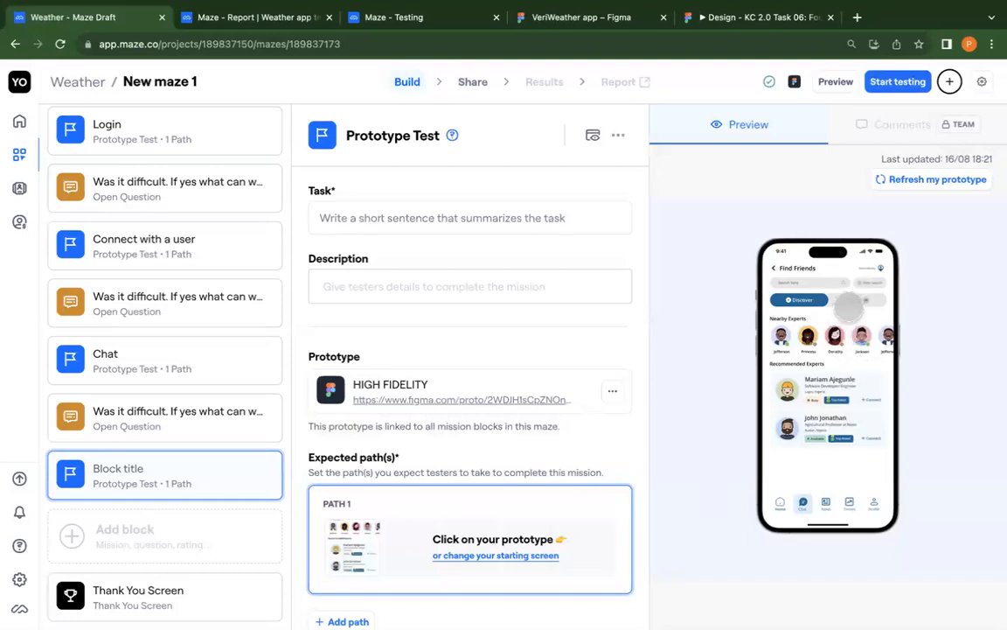
# Record the expected path through the Chats screen to Call logs
pyautogui.click(853, 299)
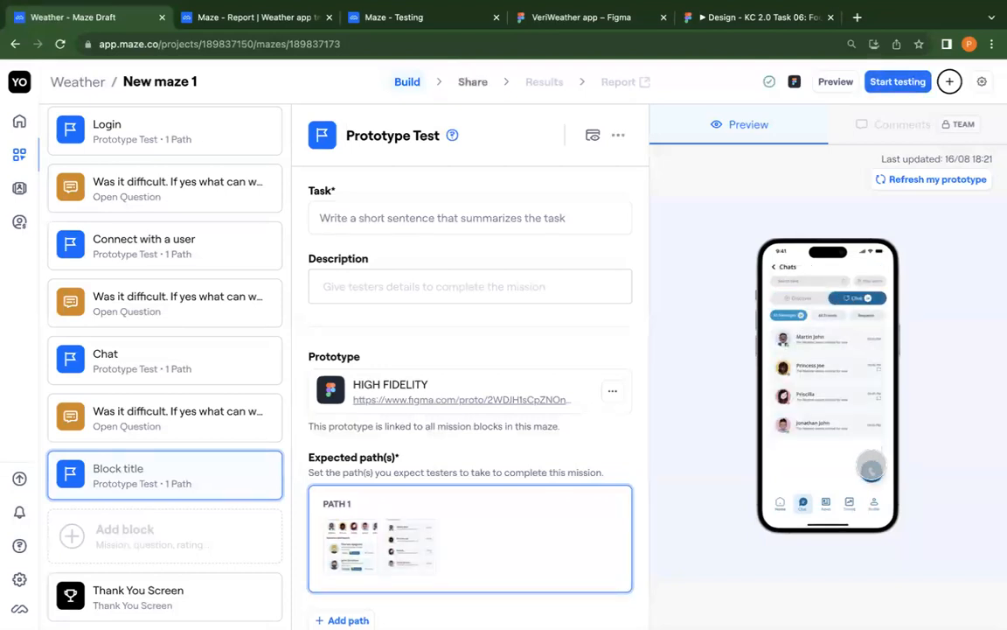
pyautogui.click(871, 469)
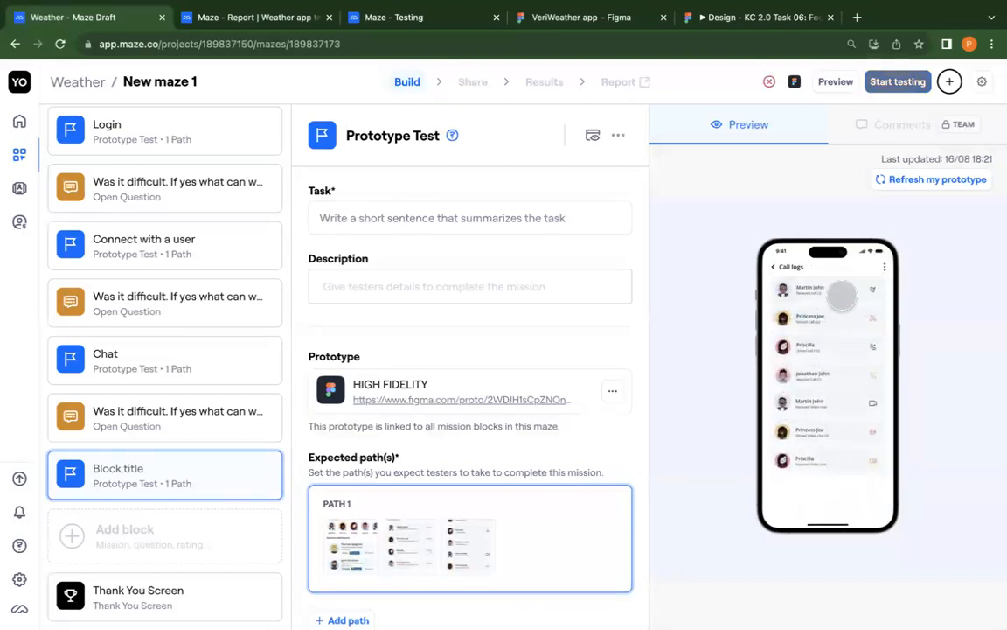
pyautogui.click(705, 245)
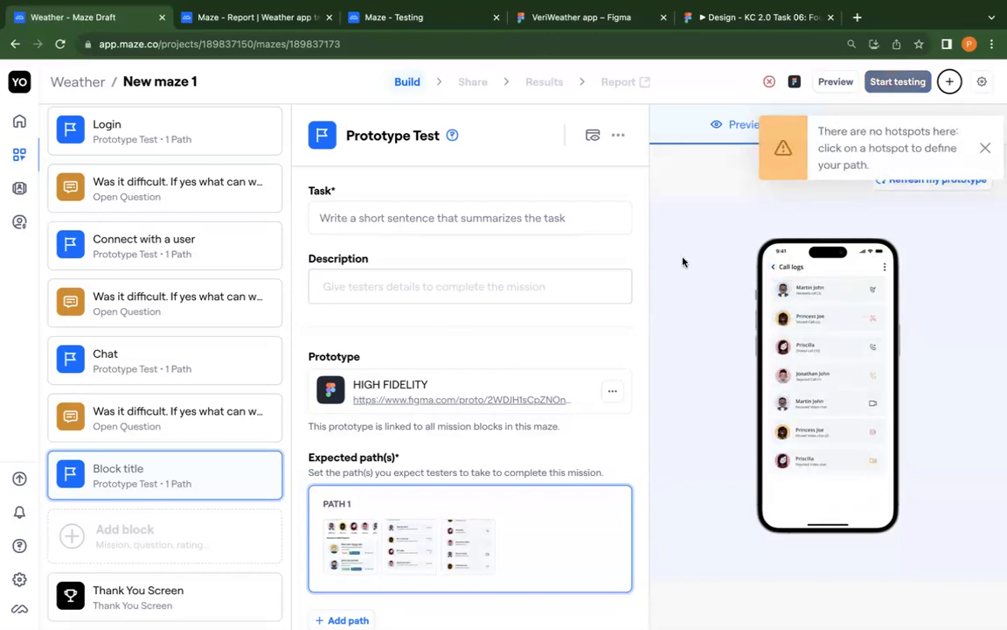
pyautogui.click(773, 266)
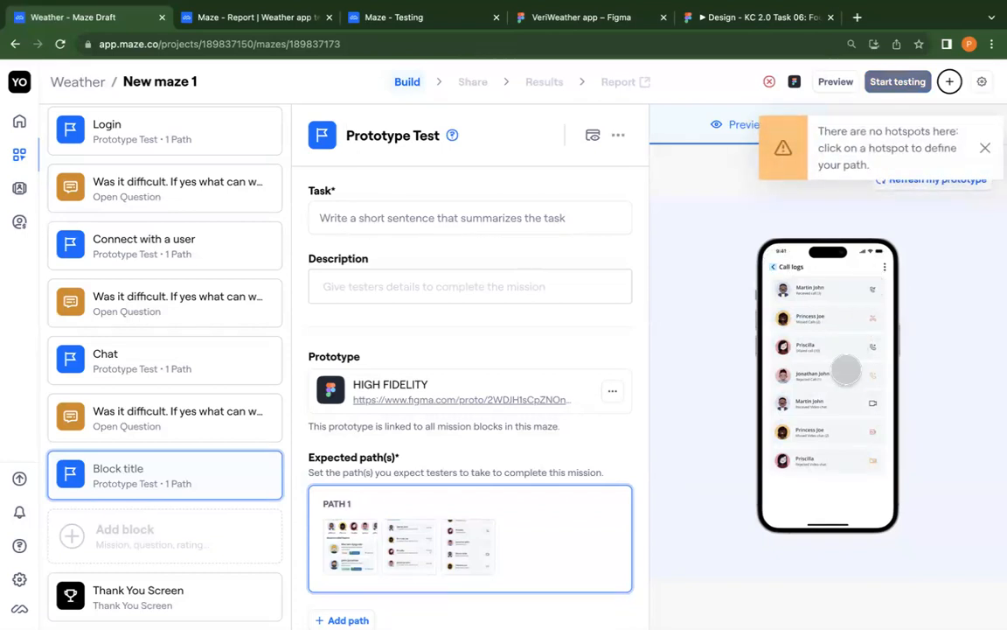
pyautogui.click(868, 445)
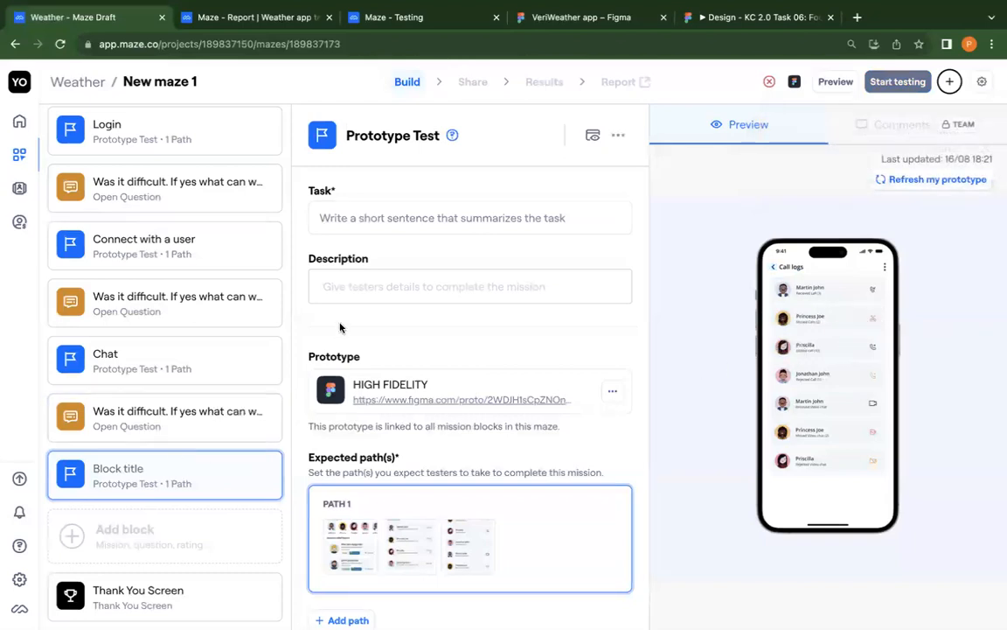
# Title the mission 'Call' and preview the whole maze as a tester would
pyautogui.click(407, 221)
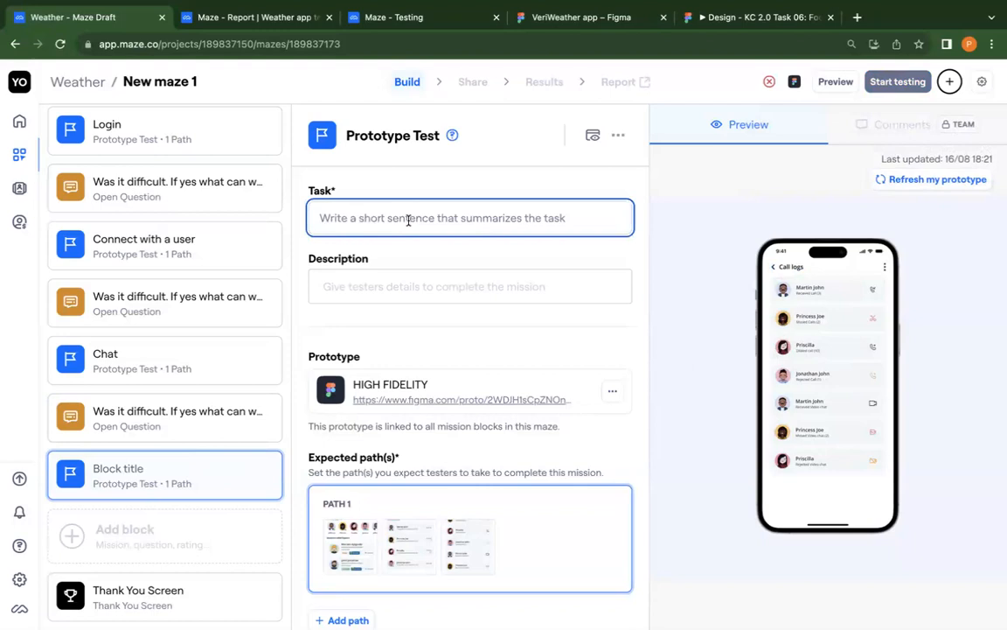
pyautogui.write('Call')
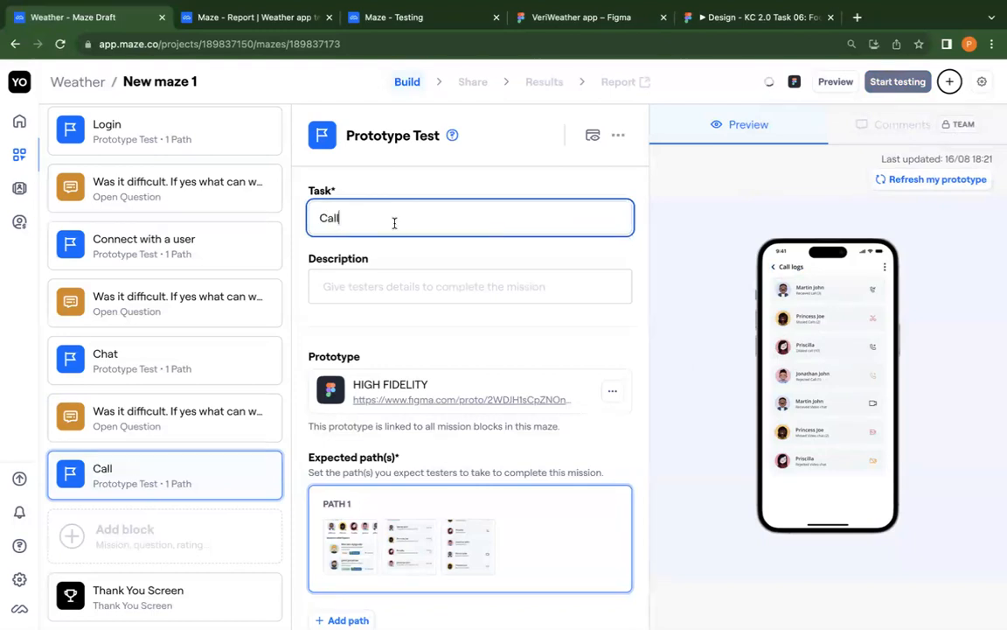
pyautogui.click(505, 184)
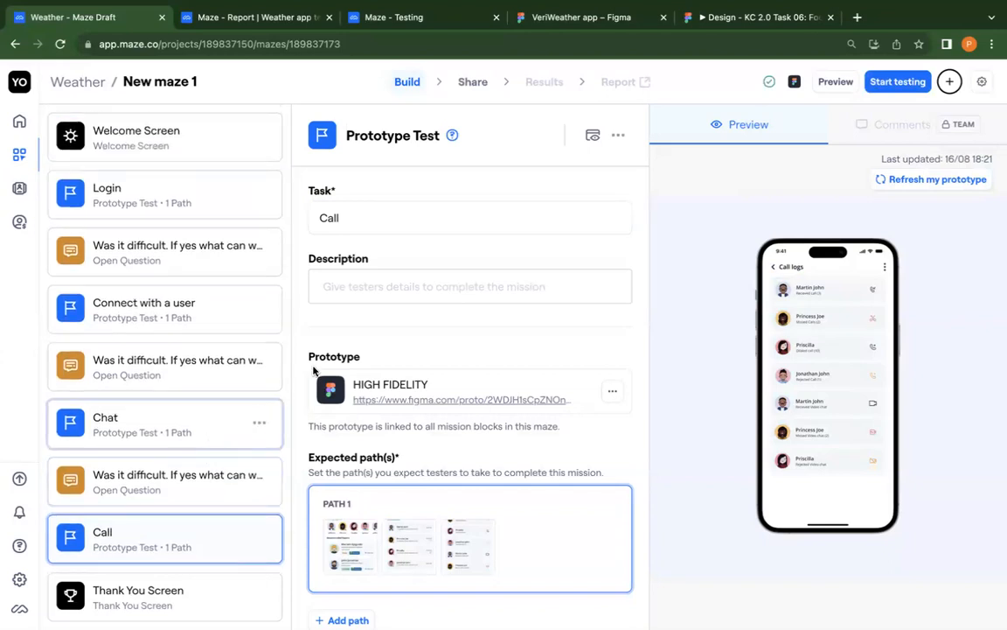
pyautogui.click(827, 82)
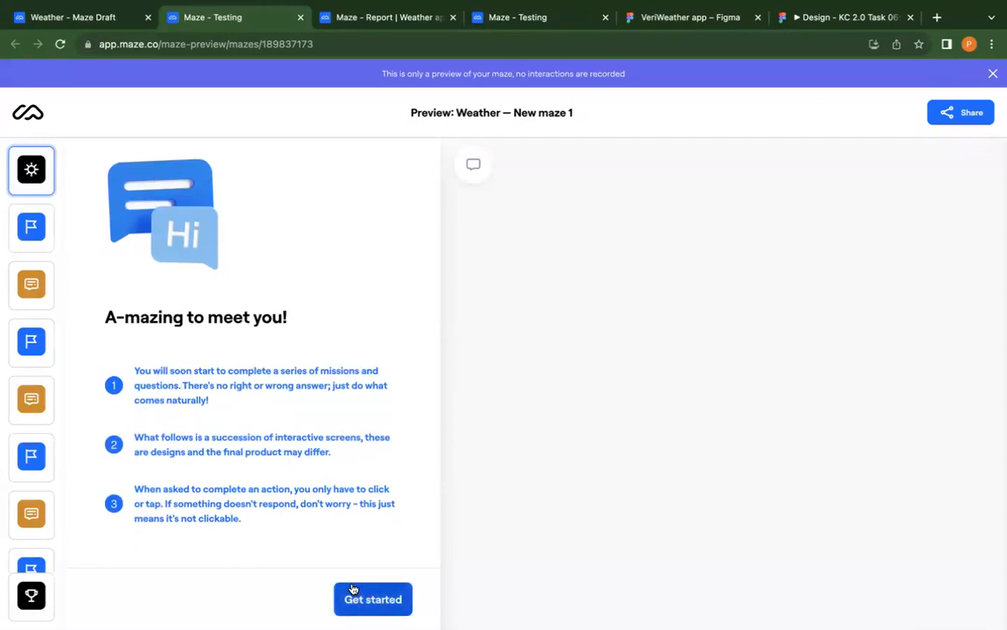
# Complete the Login mission by going through onboarding, creating an account and allowing location access
pyautogui.click(353, 590)
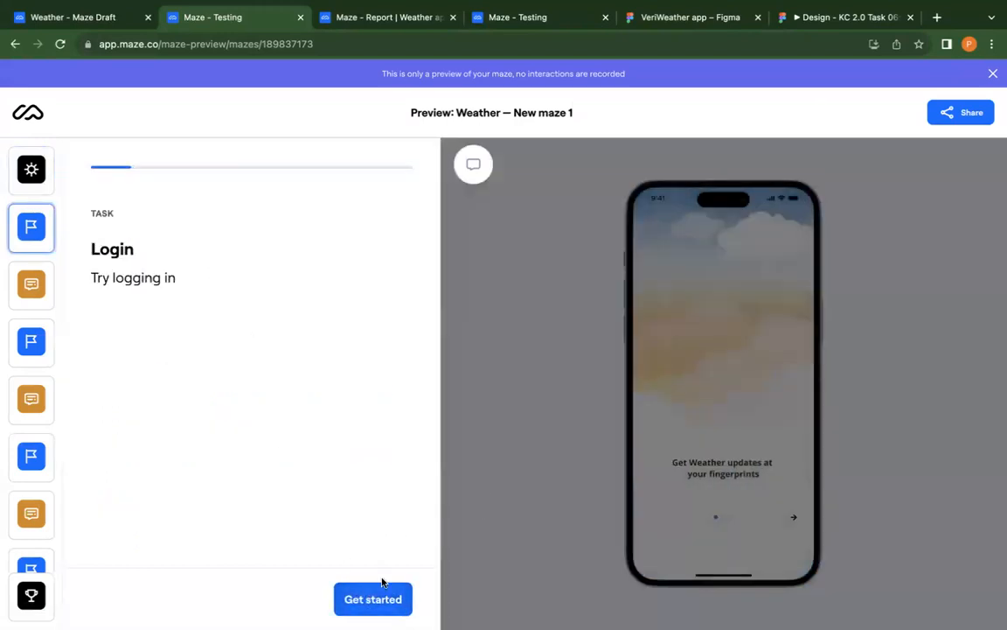
pyautogui.click(382, 601)
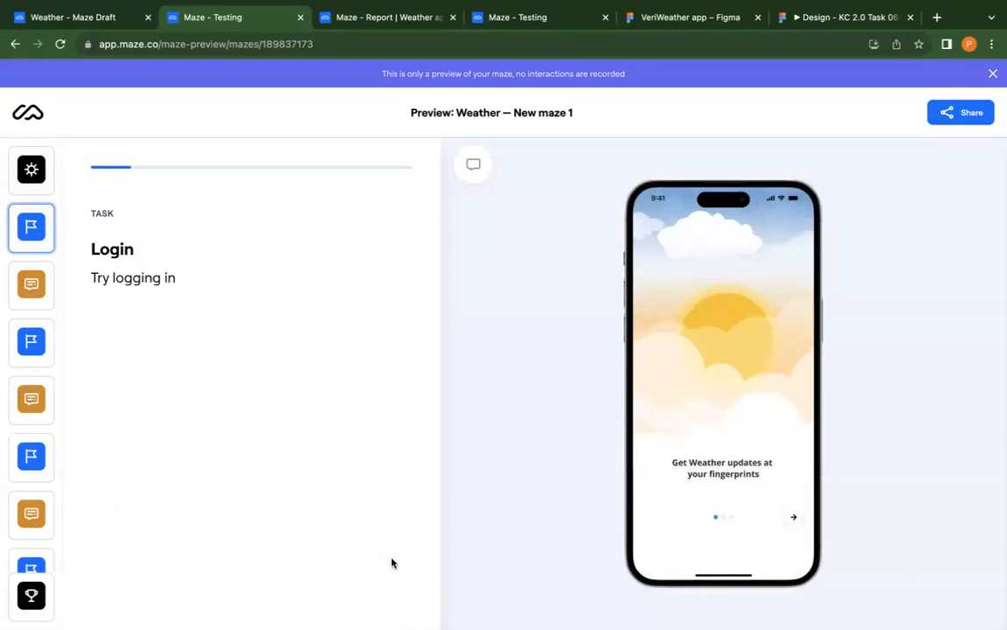
pyautogui.click(790, 515)
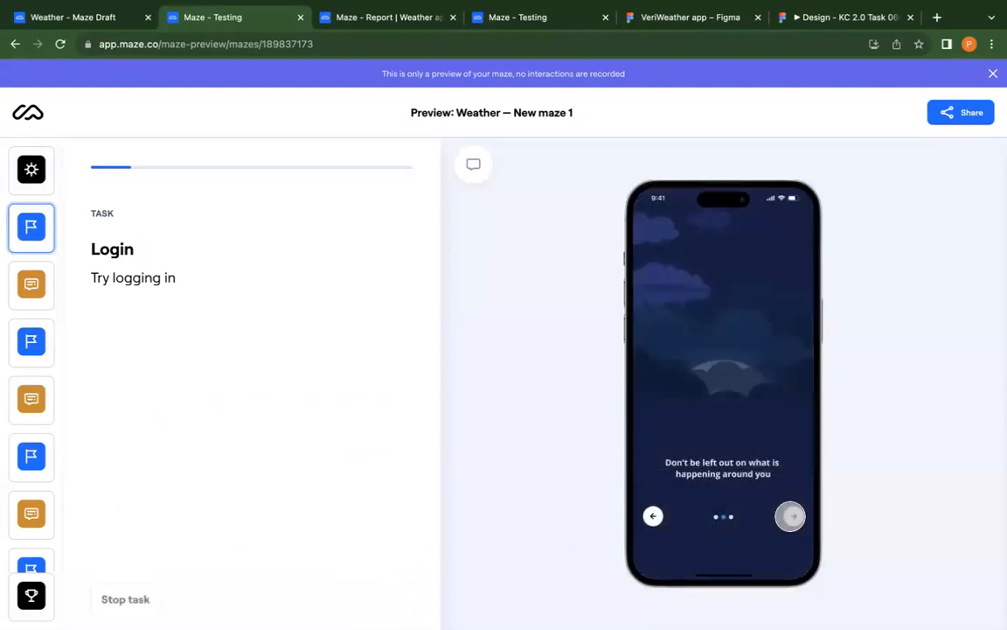
pyautogui.click(789, 515)
pyautogui.click(725, 453)
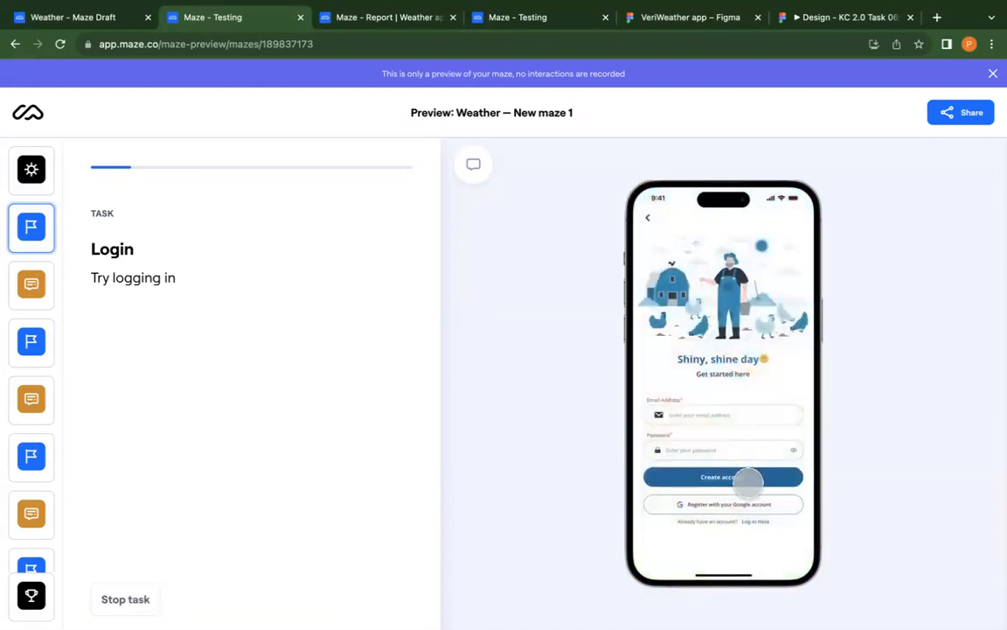
pyautogui.click(747, 479)
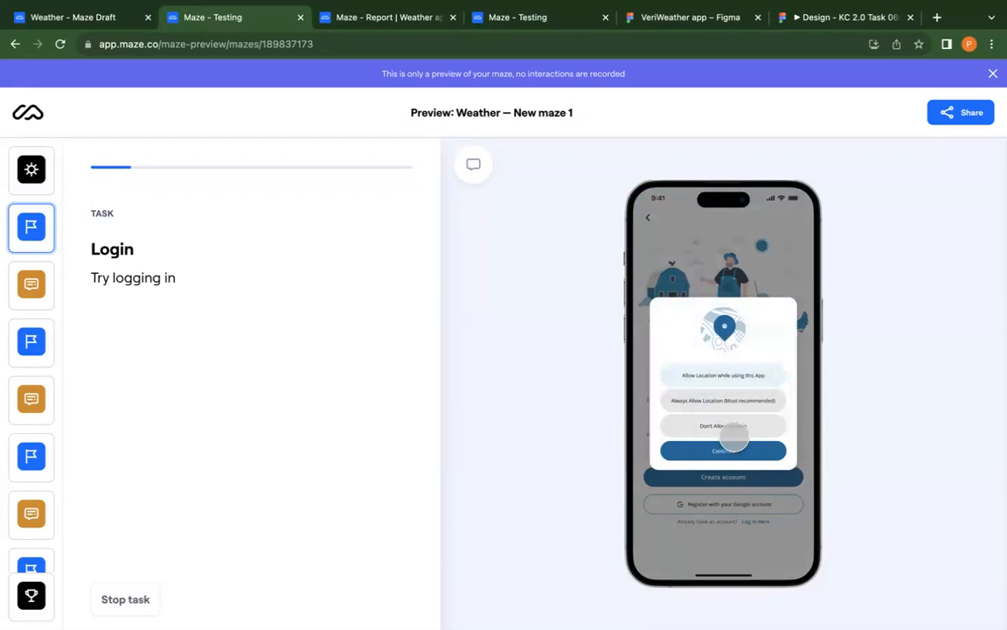
pyautogui.click(738, 448)
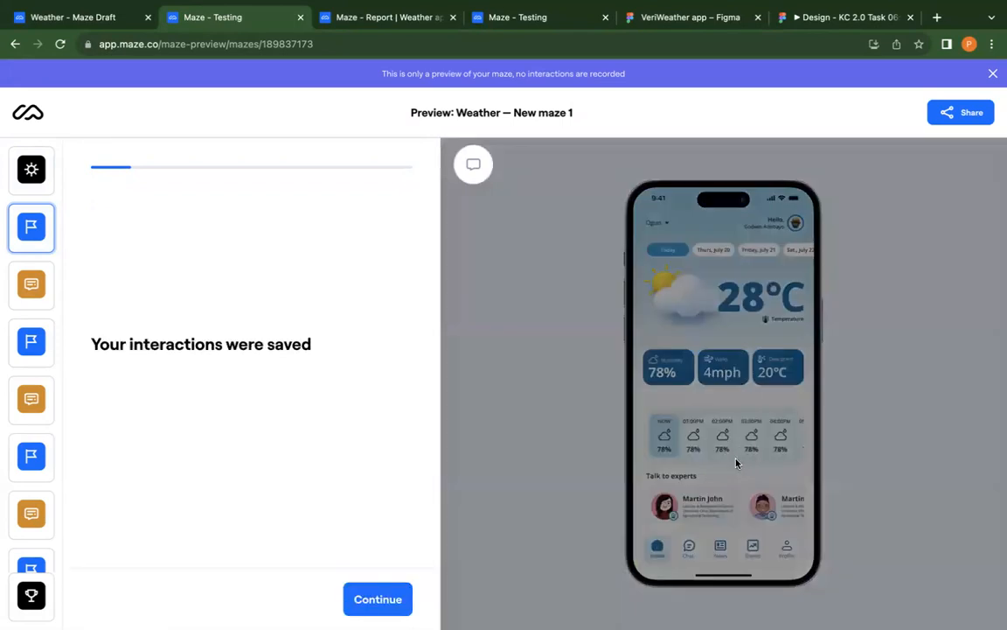
# Answer the follow-up question with 'Simple button small' and continue to the next task
pyautogui.click(376, 601)
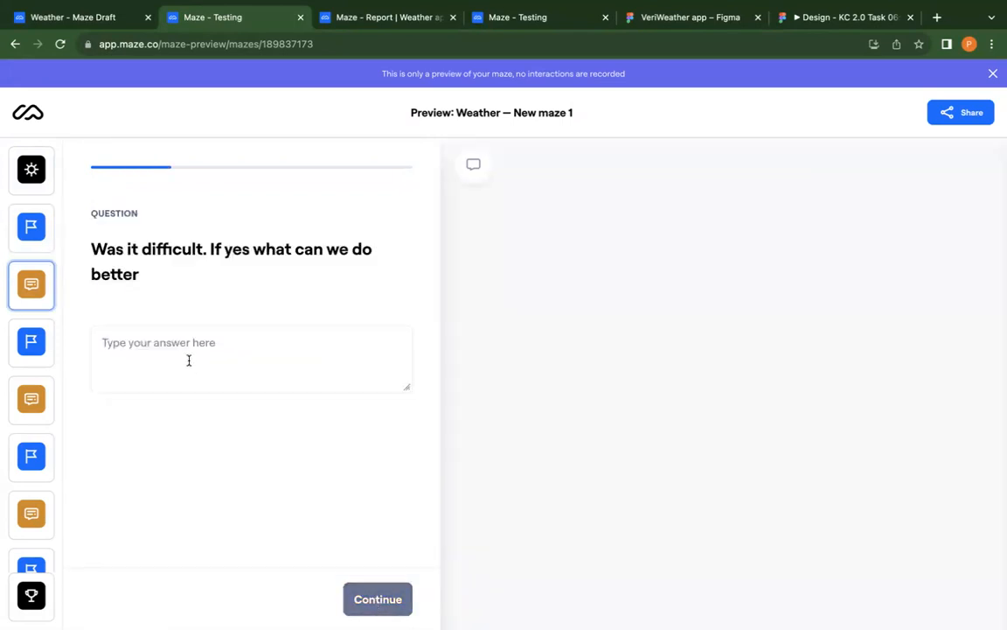
pyautogui.click(166, 333)
pyautogui.write('Simple button small')
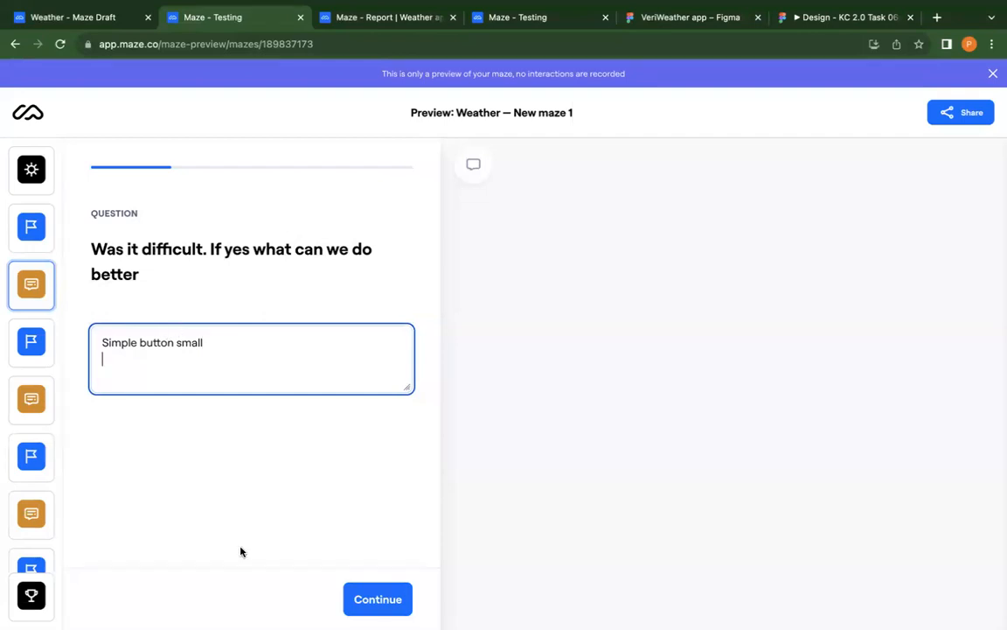
pyautogui.click(375, 605)
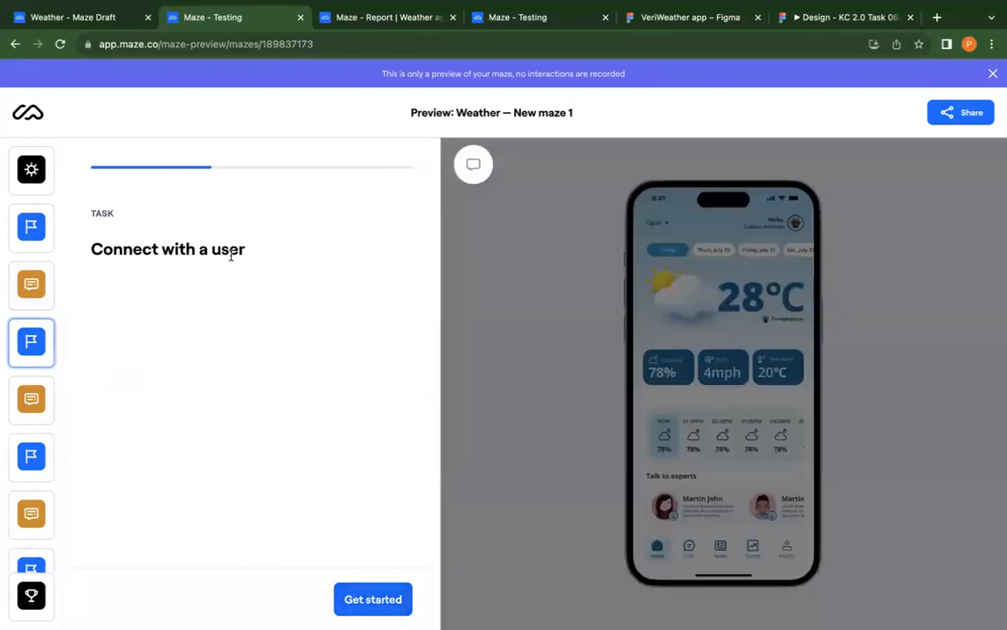
# Send a connection request to the first recommended expert and close the confirmation
pyautogui.click(401, 597)
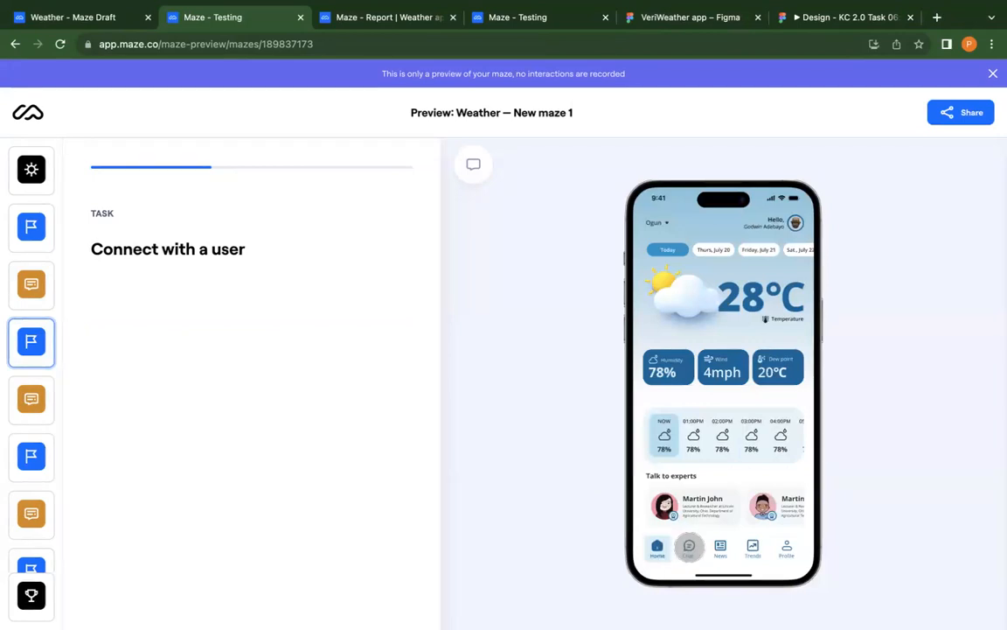
pyautogui.click(689, 546)
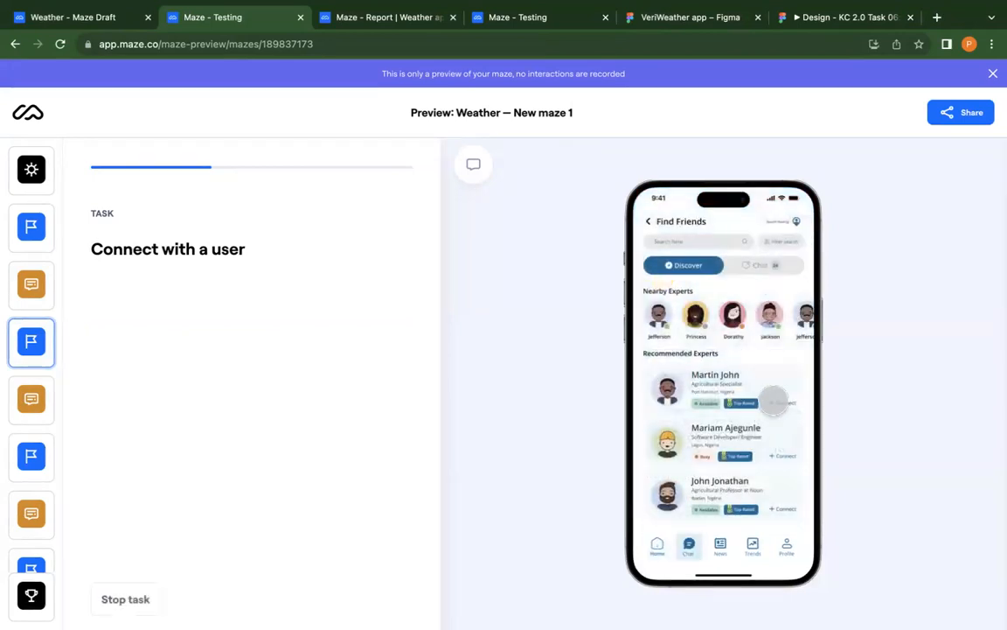
pyautogui.click(739, 382)
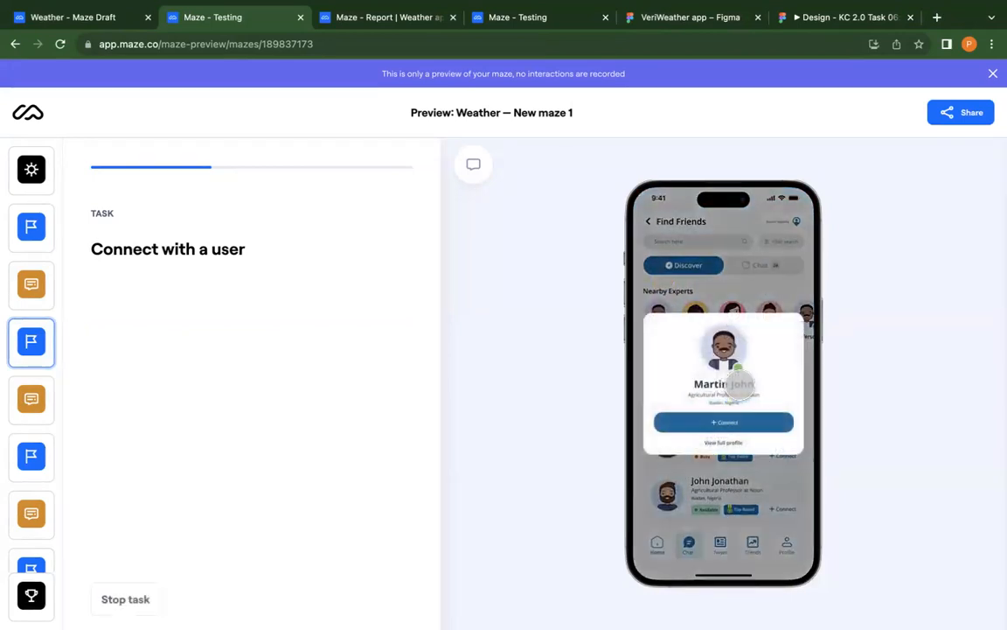
pyautogui.click(732, 419)
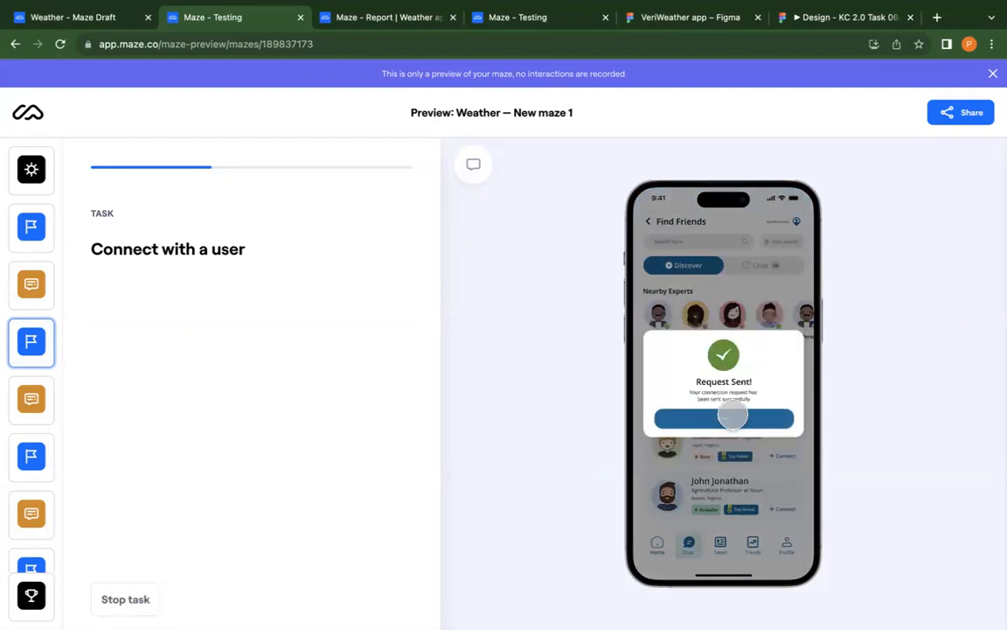
pyautogui.click(755, 424)
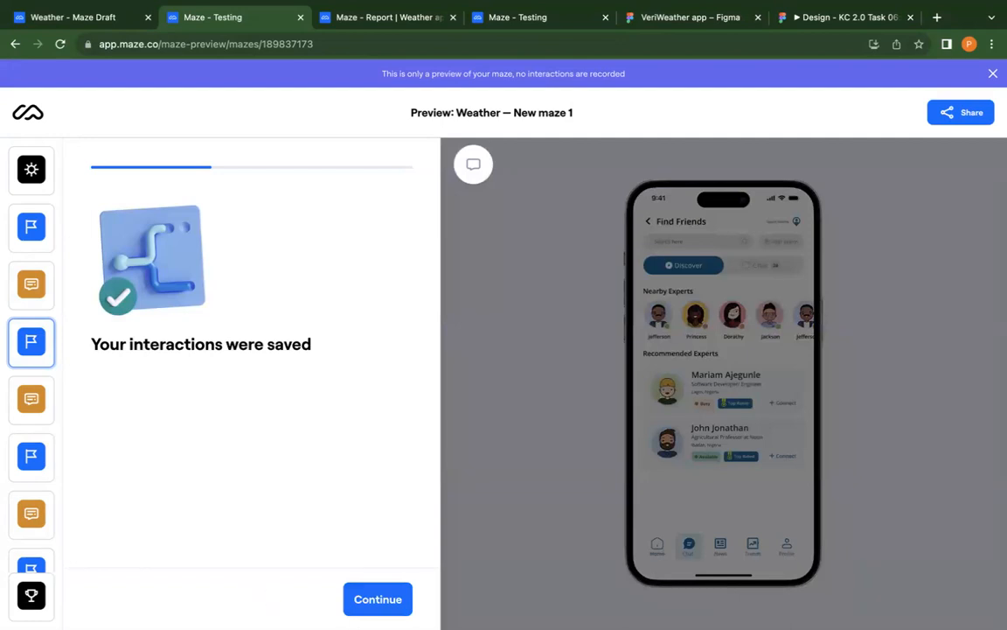
# Answer the follow-up question with 'Pretty easy' and begin the Chat mission
pyautogui.click(378, 598)
pyautogui.click(173, 361)
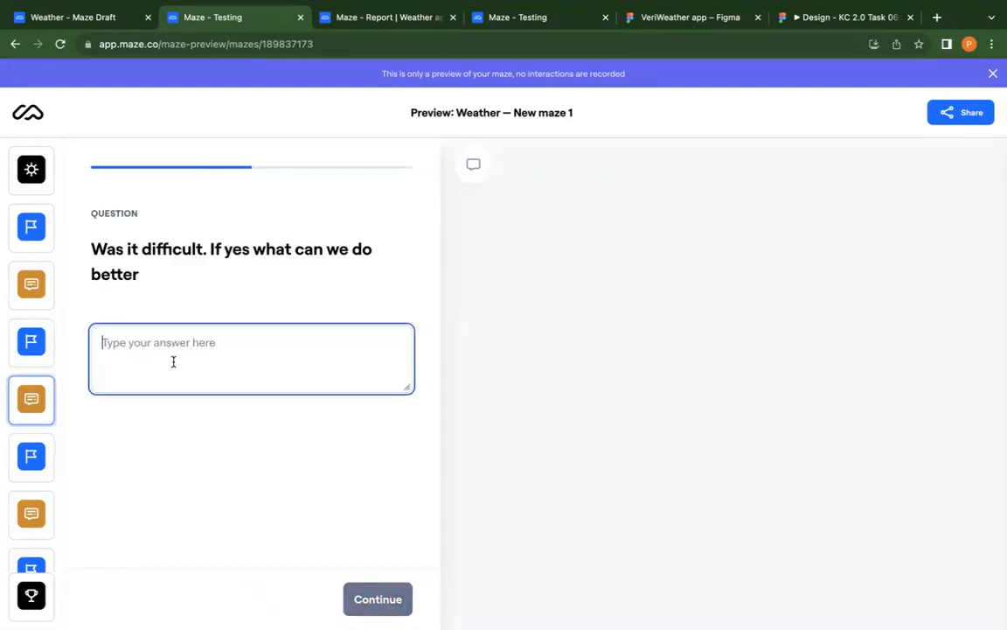
pyautogui.write('Pretty easy')
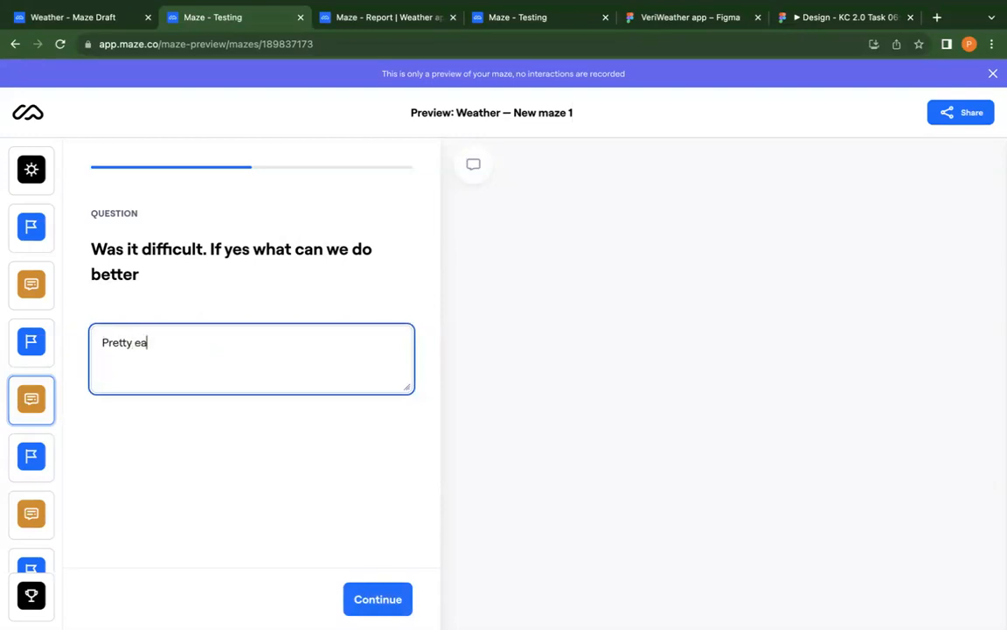
pyautogui.click(390, 602)
pyautogui.click(374, 601)
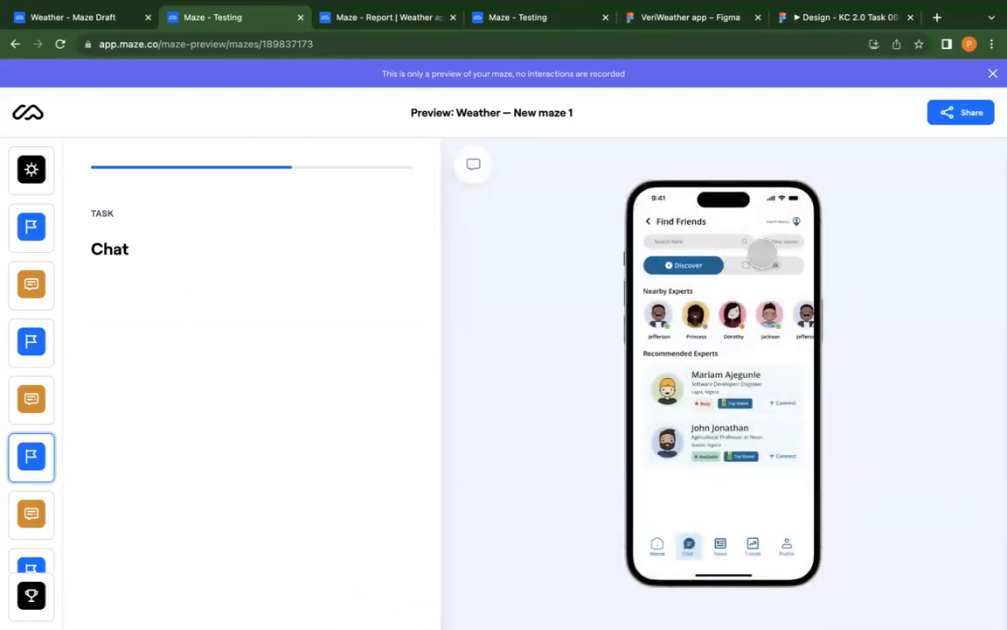
# Open the first conversation in the prototype's chats list and tap its message bar
pyautogui.click(771, 265)
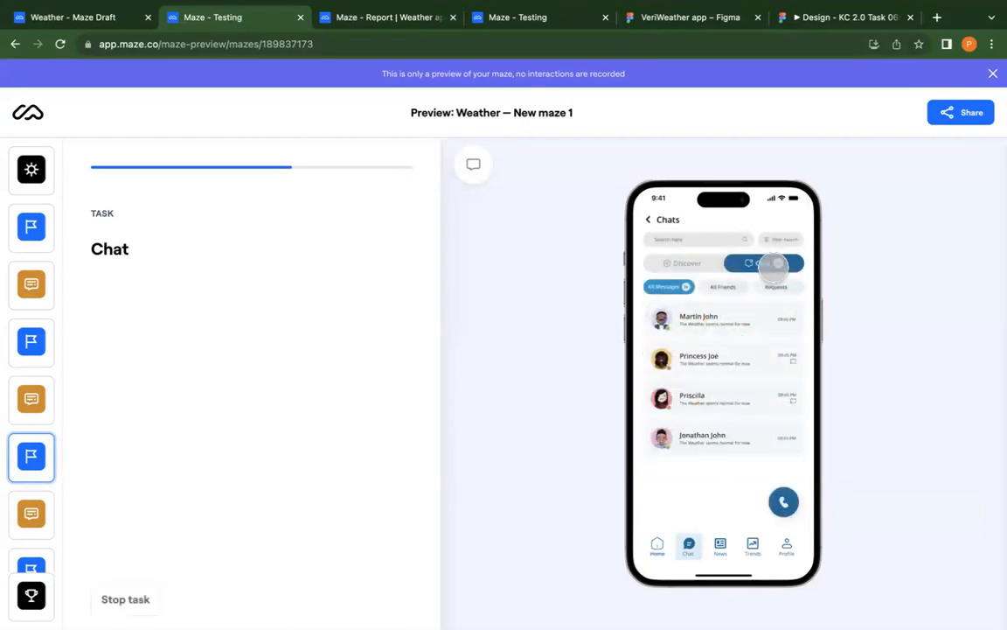
pyautogui.click(695, 317)
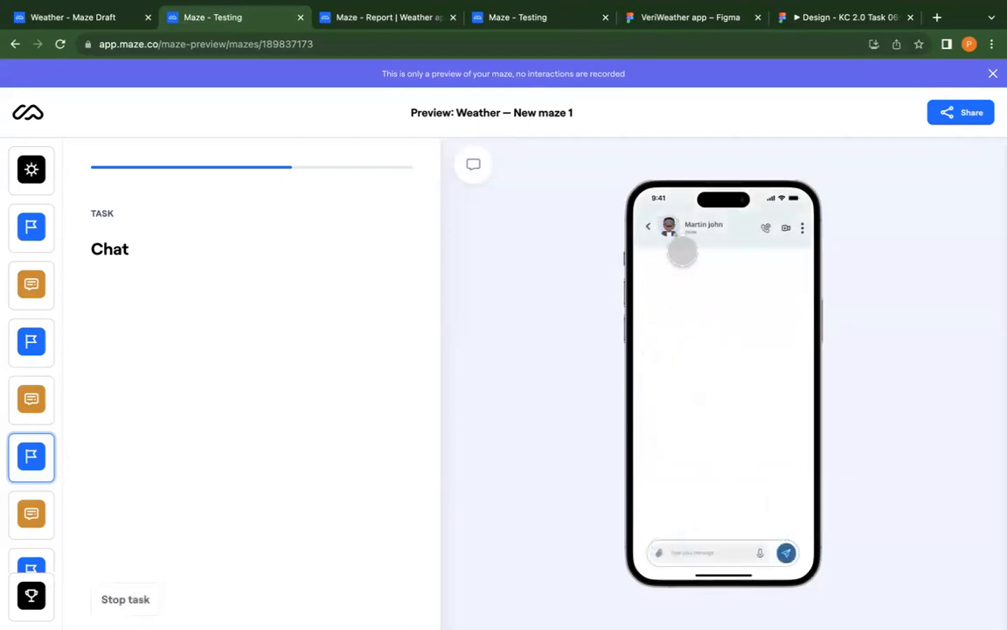
pyautogui.click(719, 551)
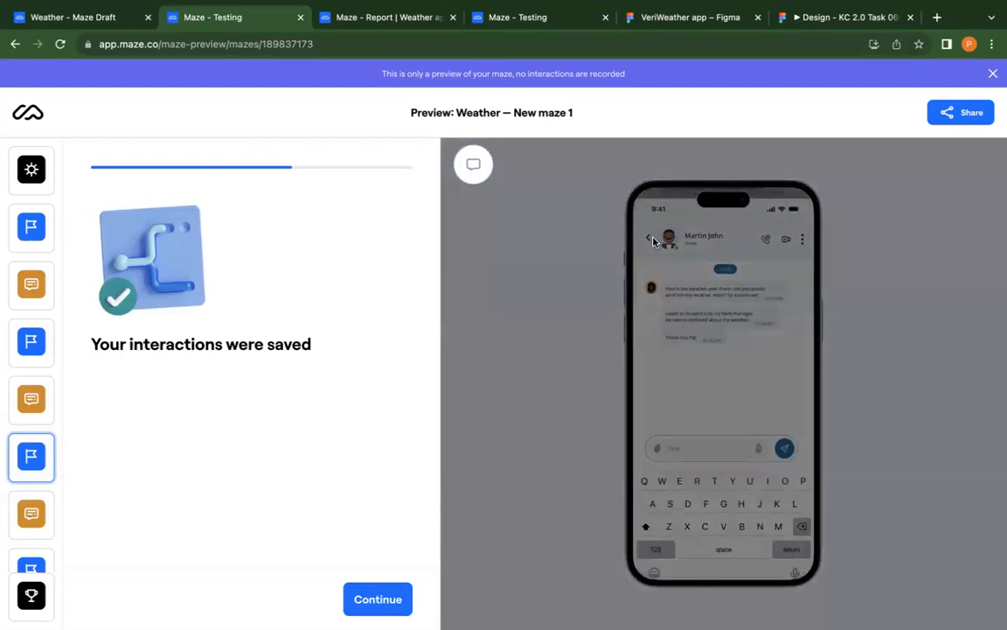
# Answer the follow-up question with 'Nil' and advance to the Call task
pyautogui.click(376, 600)
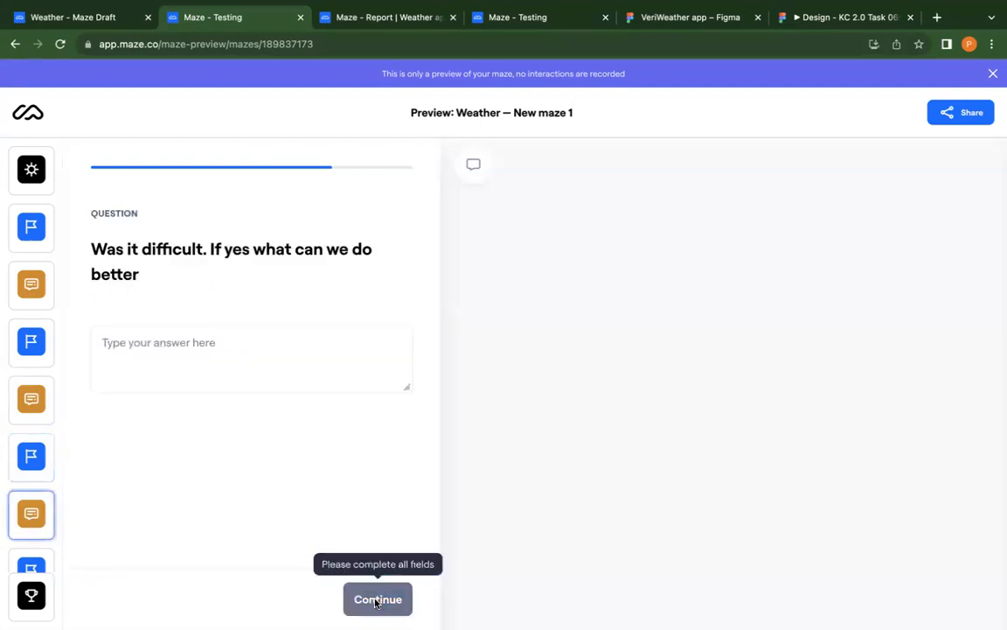
pyautogui.click(200, 361)
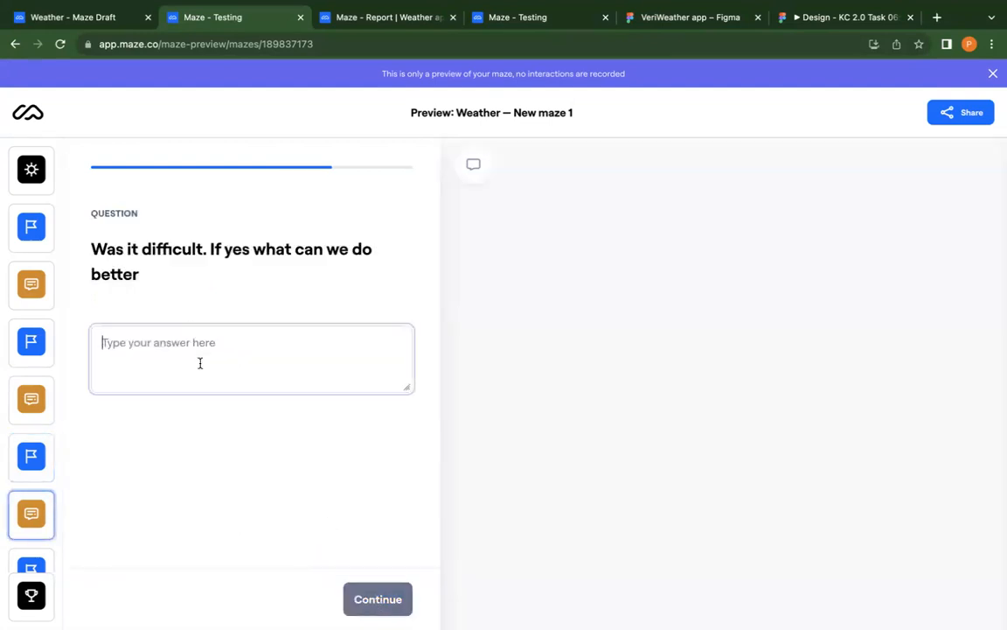
pyautogui.write('Nil')
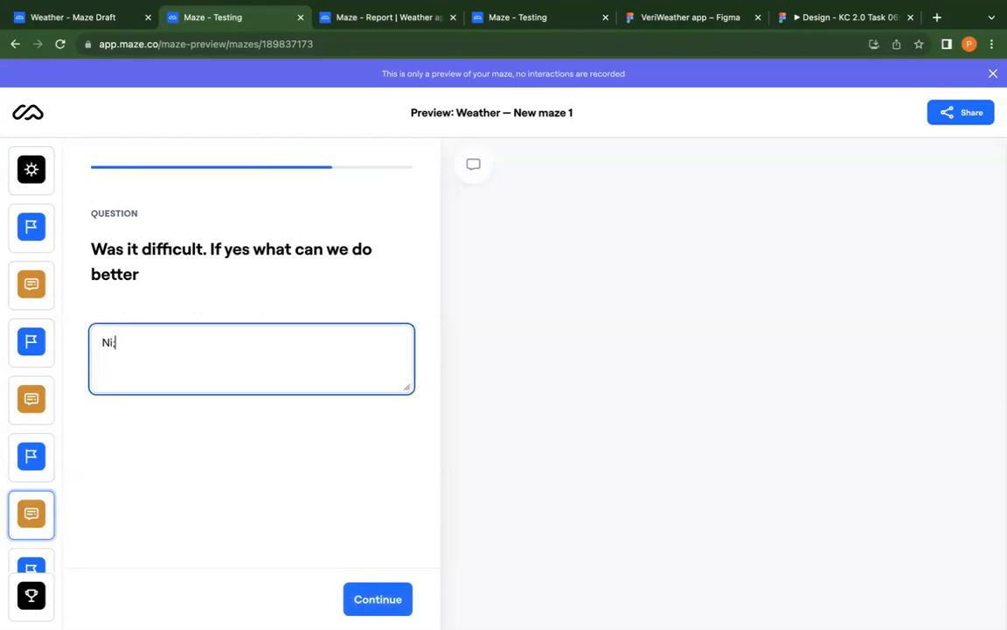
pyautogui.click(355, 596)
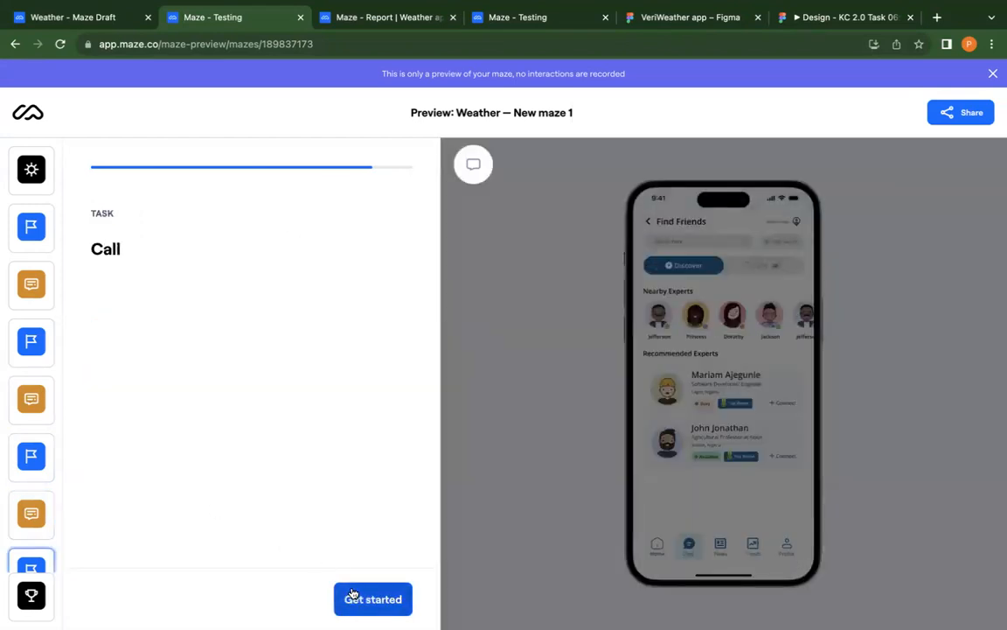
# Finish the Call mission by opening a chat, going back, and opening the call logs
pyautogui.click(352, 596)
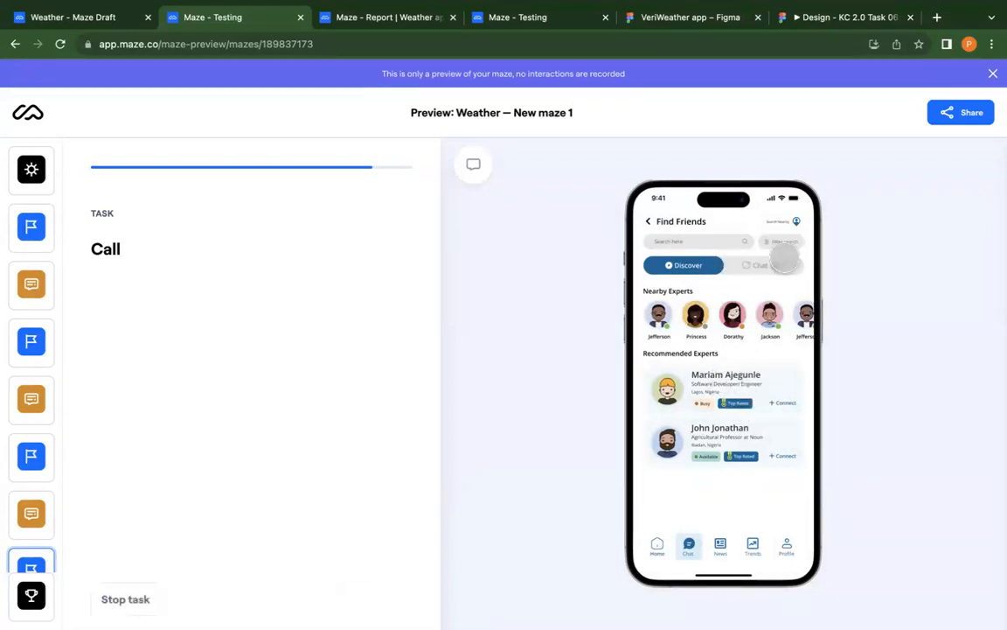
pyautogui.click(767, 266)
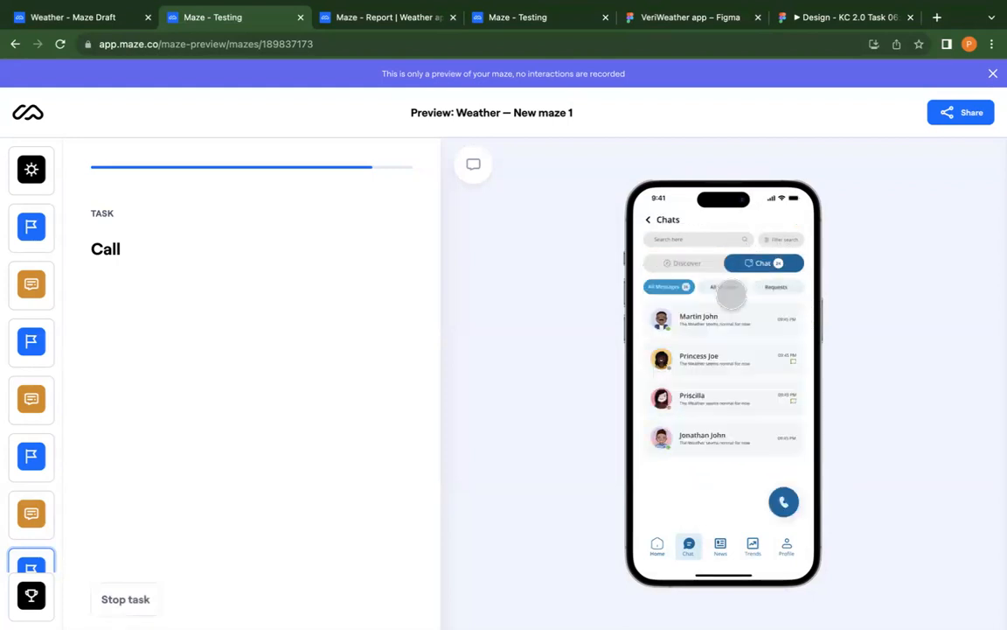
pyautogui.click(708, 324)
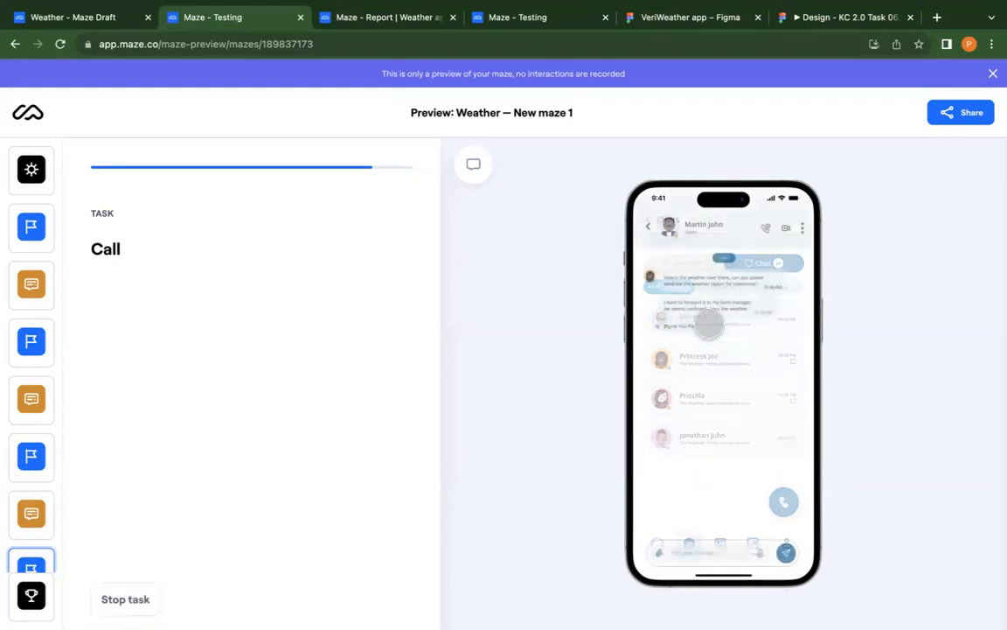
pyautogui.click(648, 226)
pyautogui.click(783, 499)
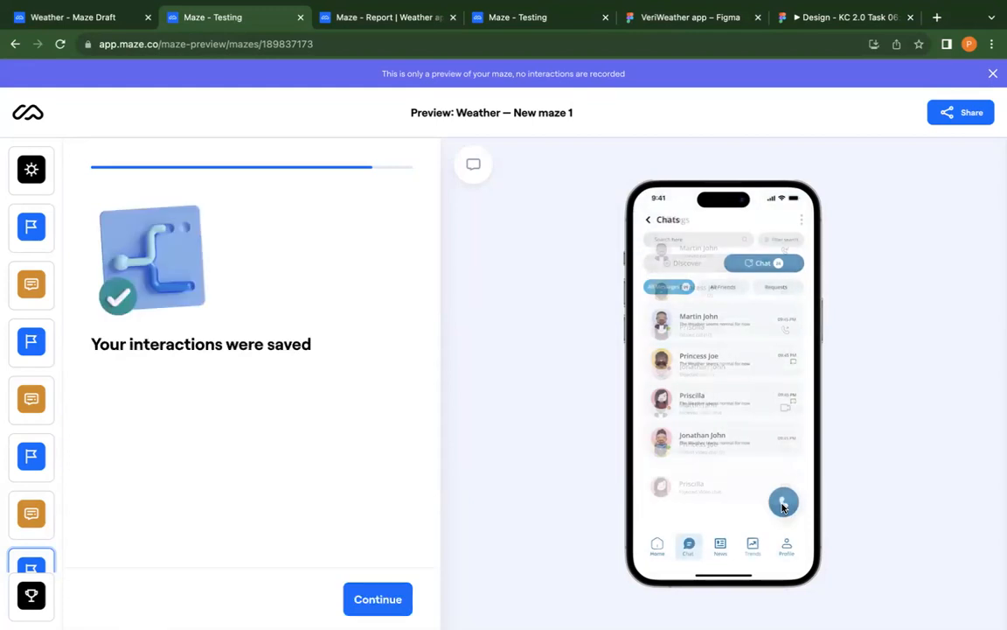
pyautogui.click(396, 598)
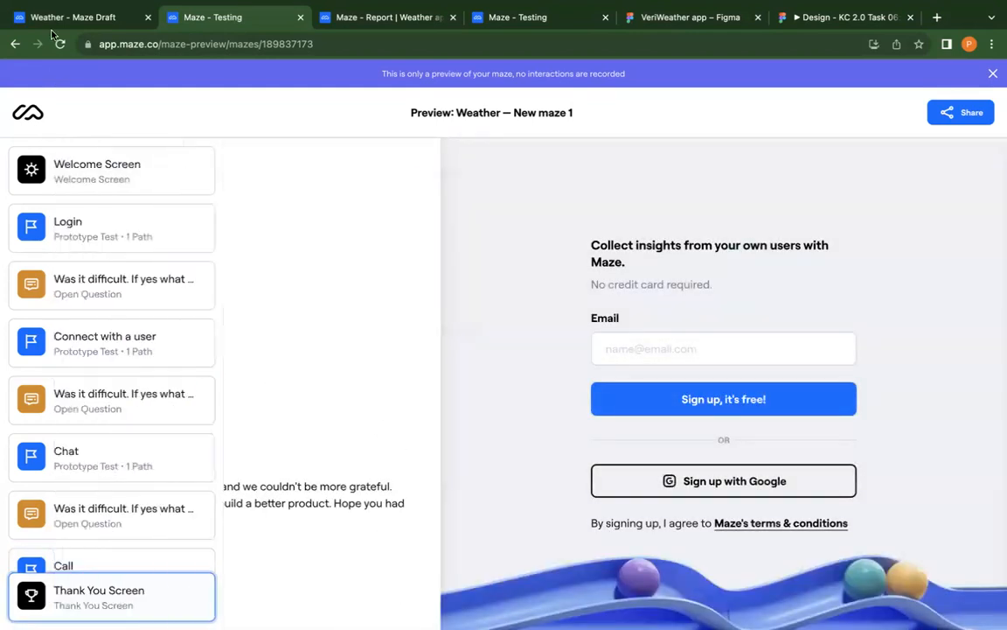
# Publish the Weather maze draft by starting testing and choosing Go live
pyautogui.click(63, 17)
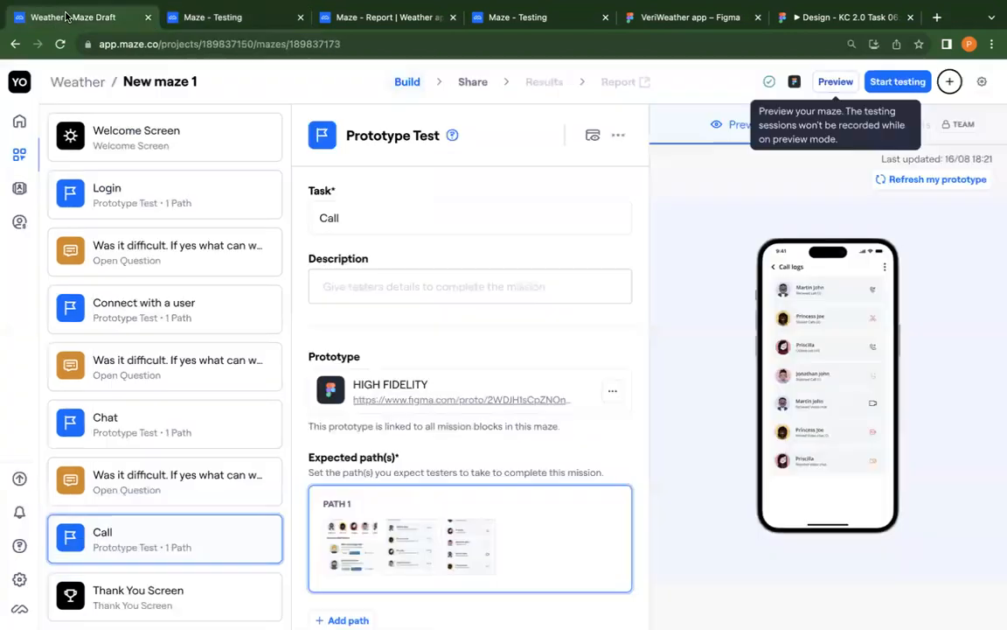
pyautogui.click(897, 84)
pyautogui.click(541, 503)
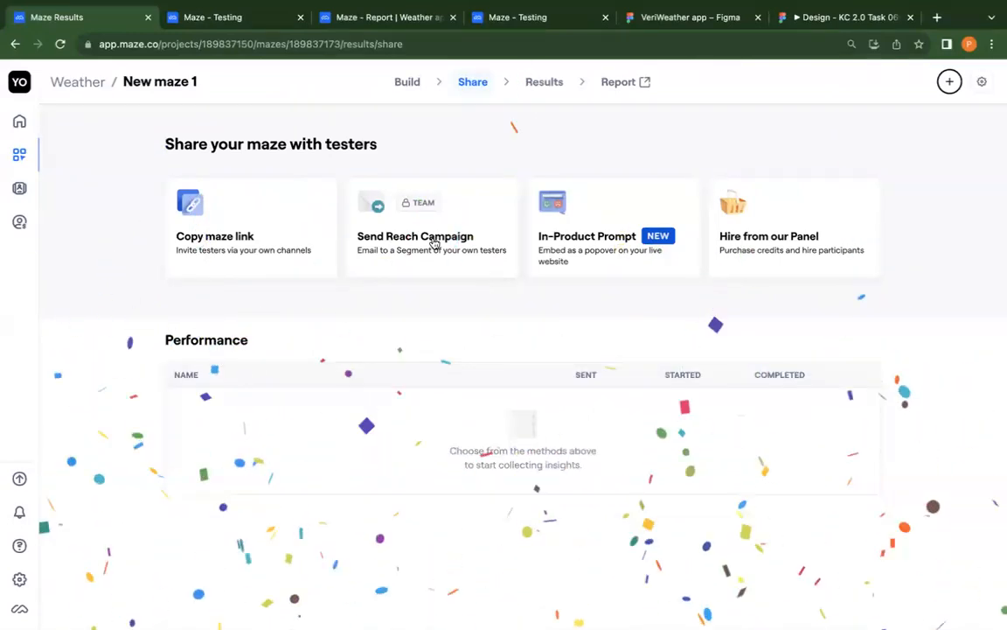
# Copy the Weather maze's tester link, glance at the report, and close 'Link copied!'
pyautogui.click(243, 229)
pyautogui.click(718, 245)
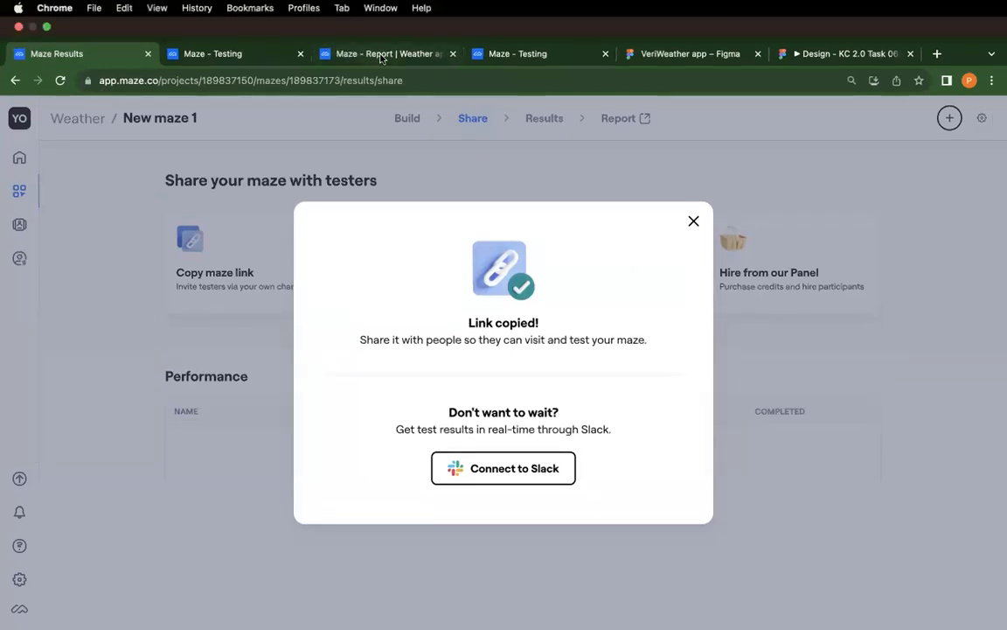
pyautogui.click(381, 55)
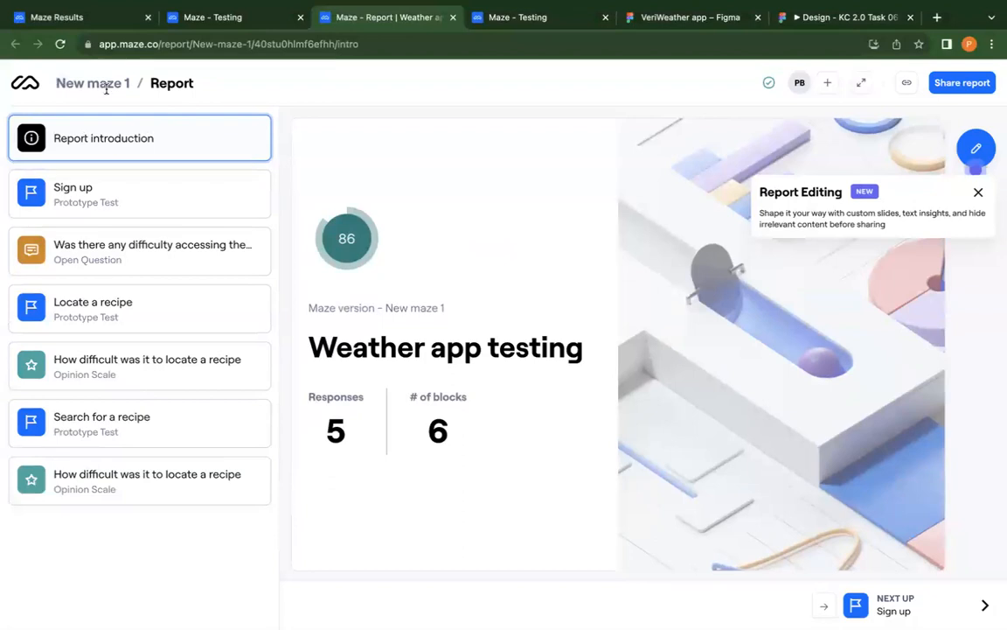
pyautogui.click(77, 25)
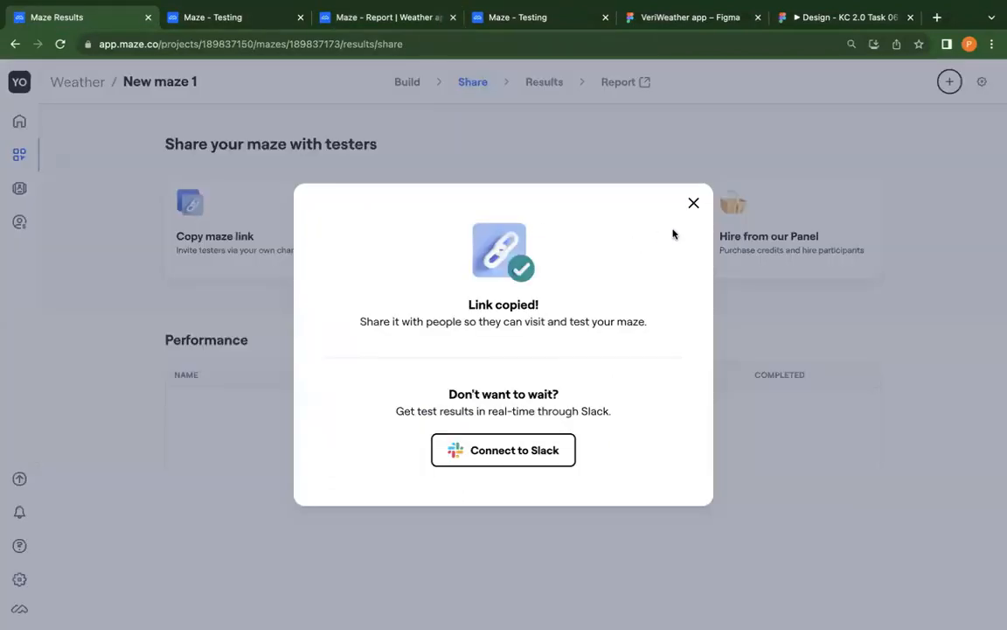
pyautogui.click(695, 202)
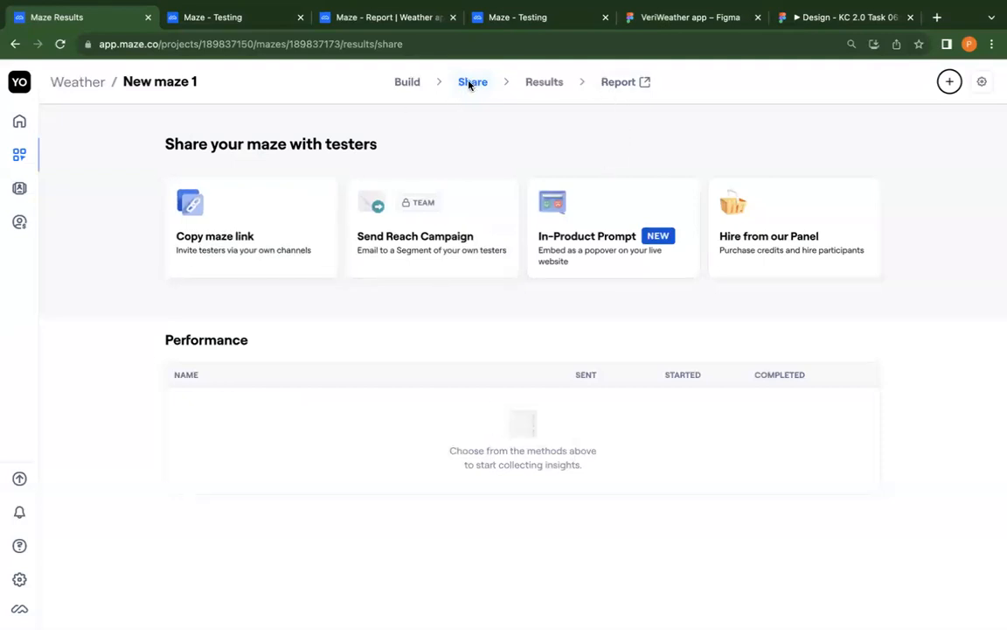
# Open the Results page for New maze 1, showing no data yet for the Login mission
pyautogui.click(542, 82)
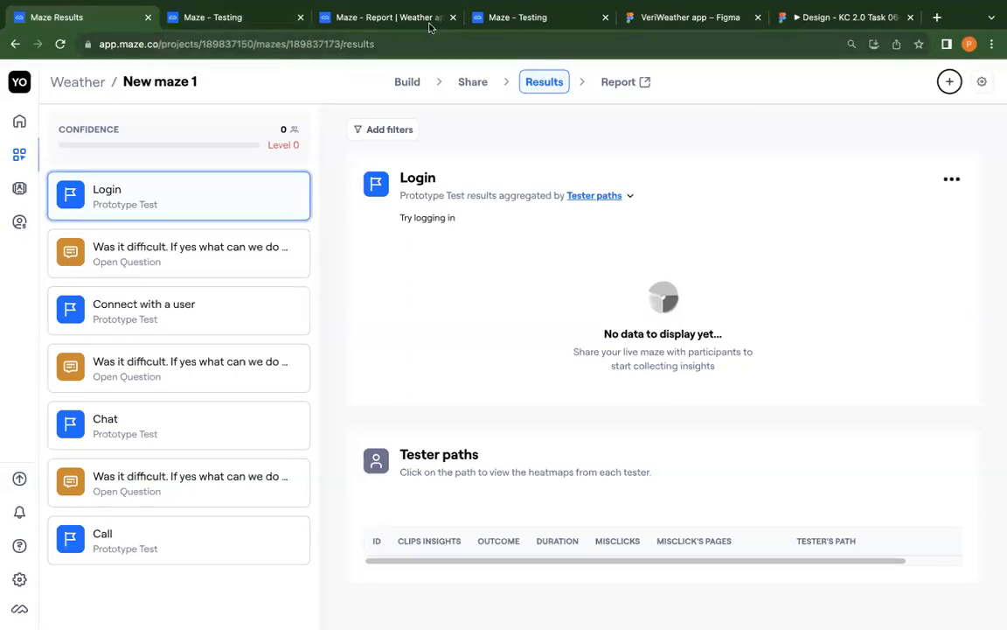
pyautogui.moveTo(429, 9)
# Copy the Weather maze's tester link from the Share page and close the confirmation
pyautogui.click(464, 82)
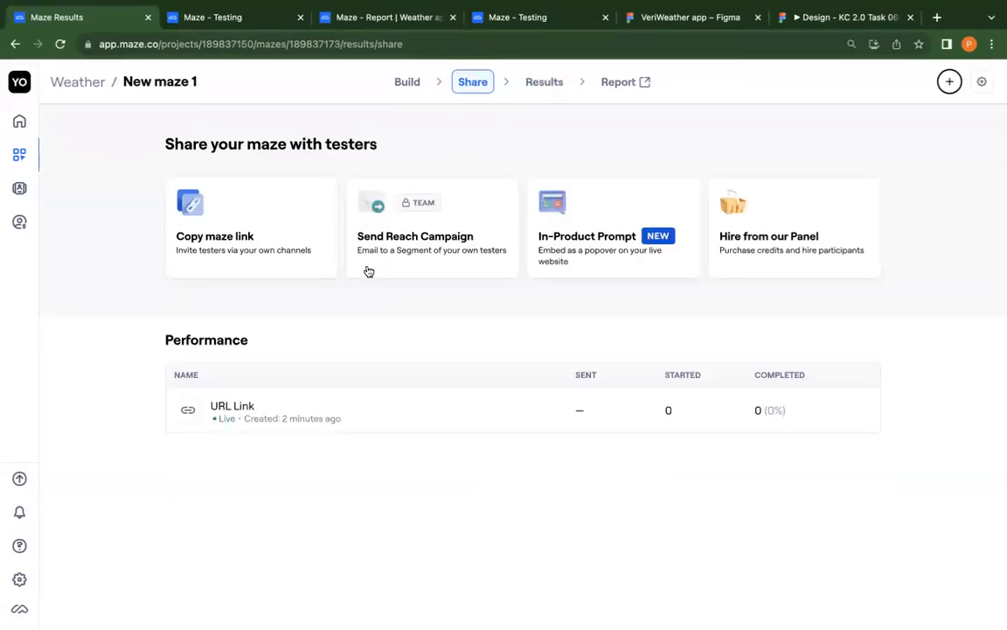
pyautogui.click(286, 225)
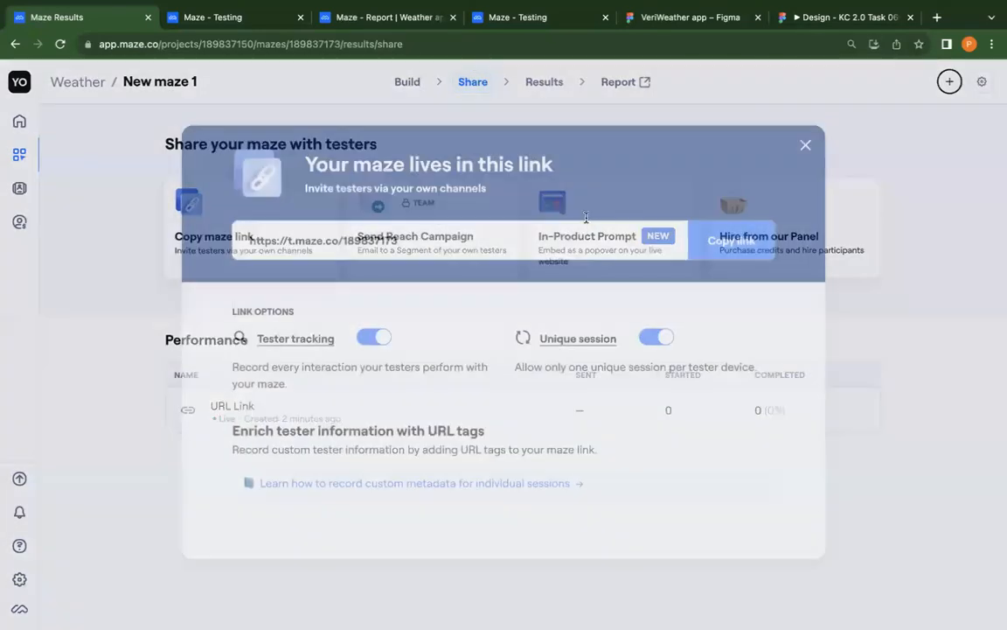
pyautogui.click(715, 245)
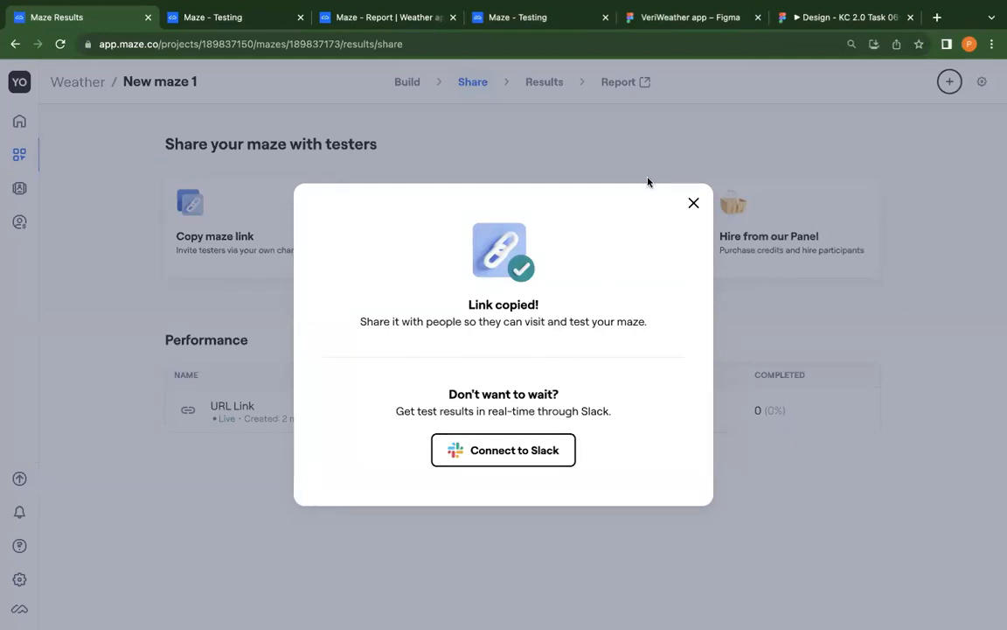
pyautogui.click(693, 204)
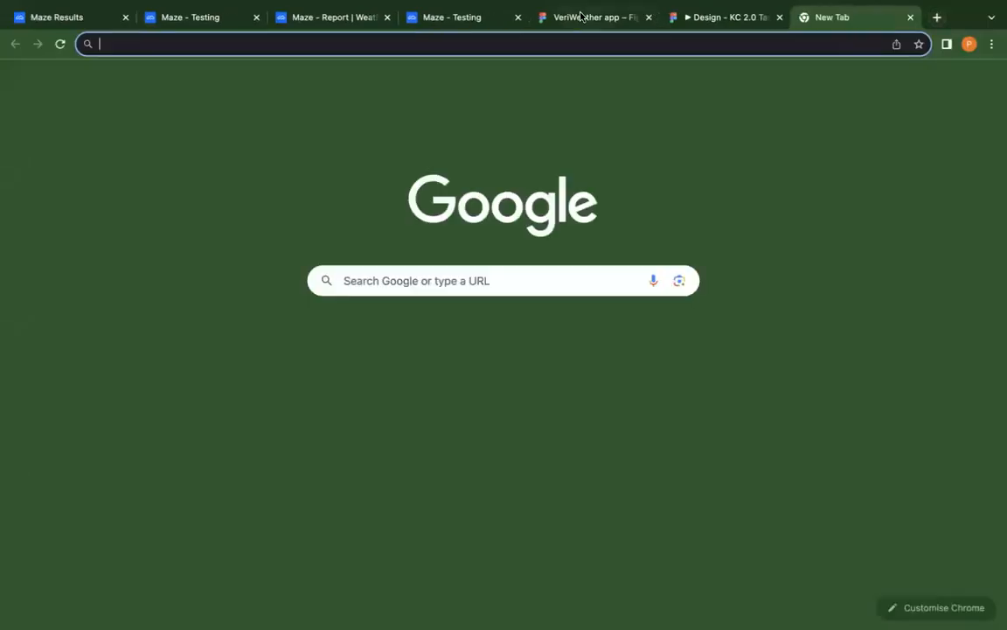
# Search Google for 'usability hub' and open the UsabilityHub website
pyautogui.write('usa')
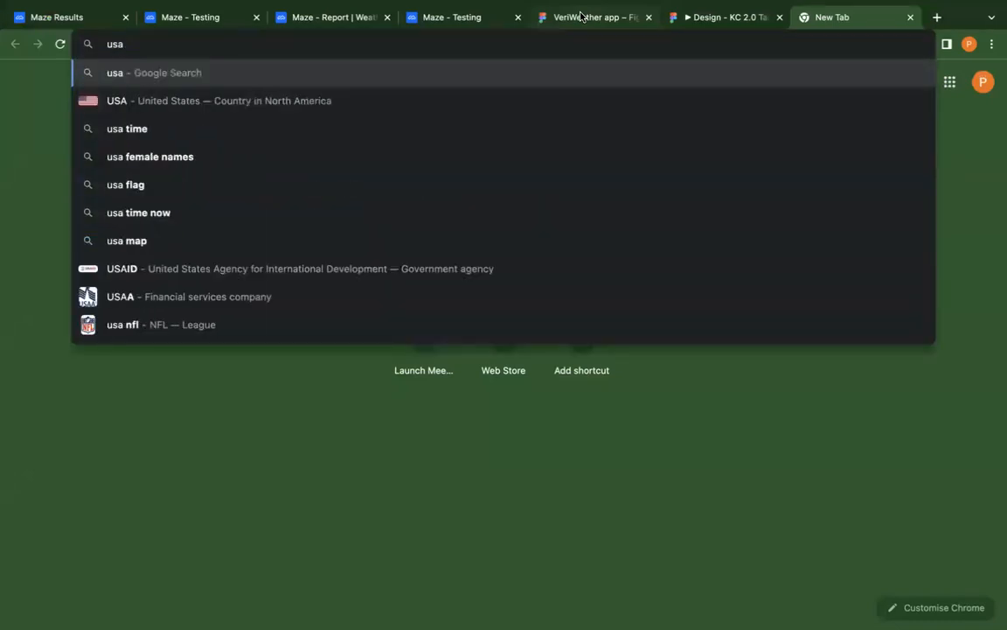
pyautogui.write('bility')
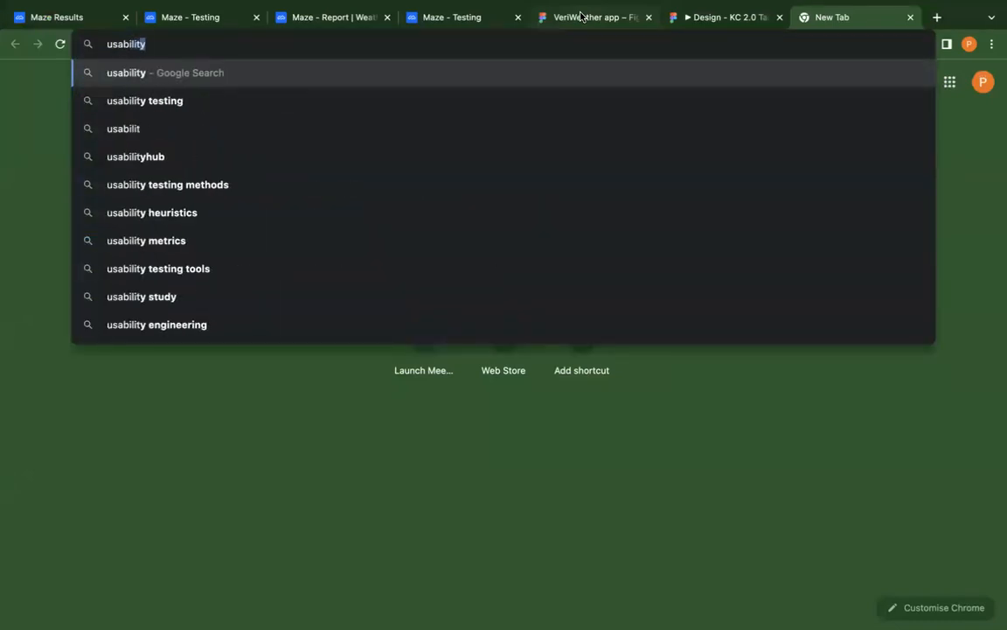
pyautogui.write(' hub')
pyautogui.press('Return')
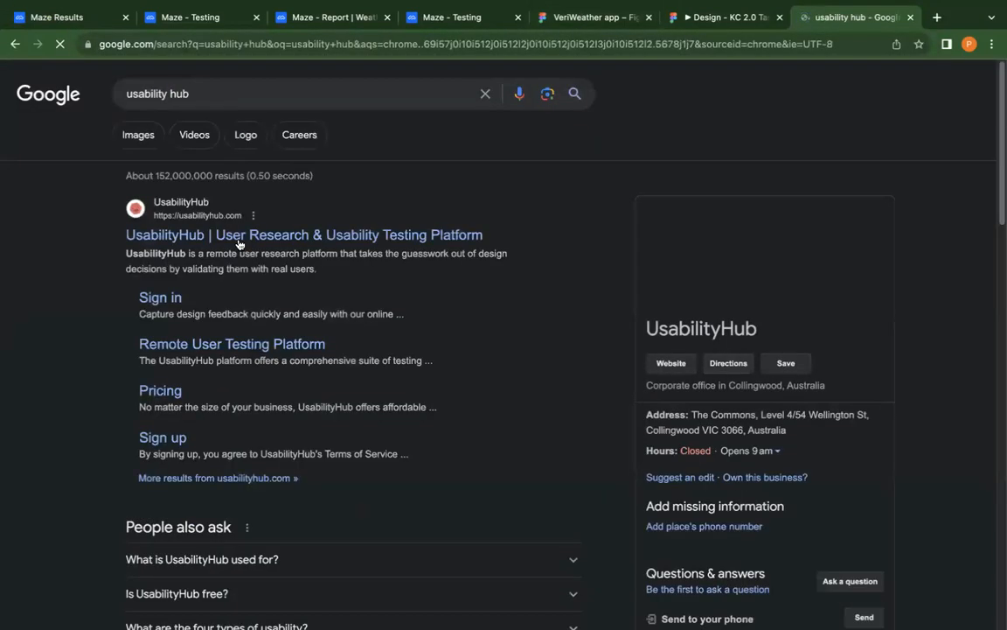
pyautogui.click(239, 236)
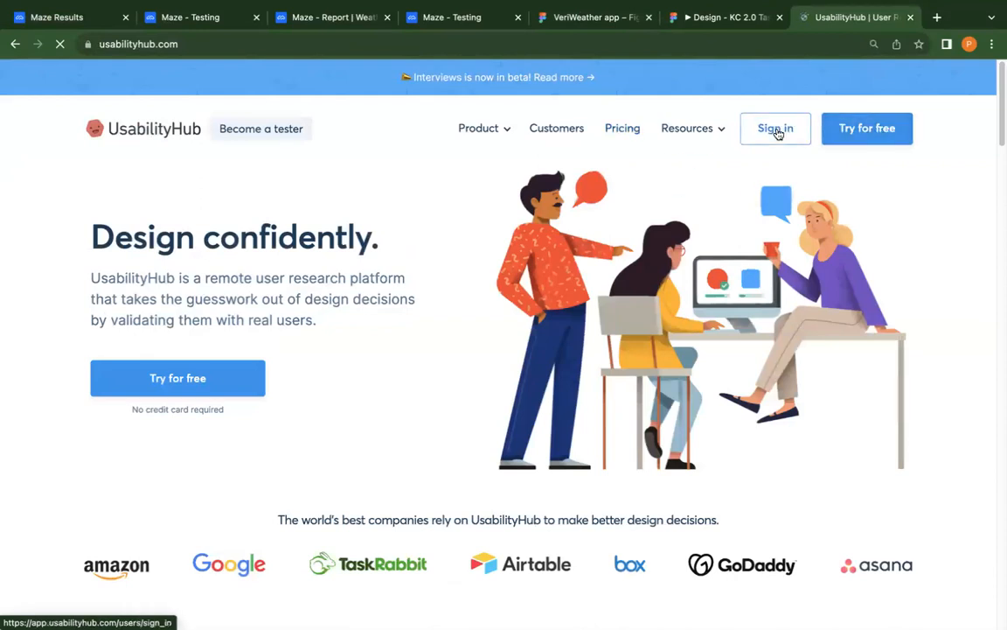
# Try signing in to UsabilityHub with a Google account
pyautogui.click(775, 131)
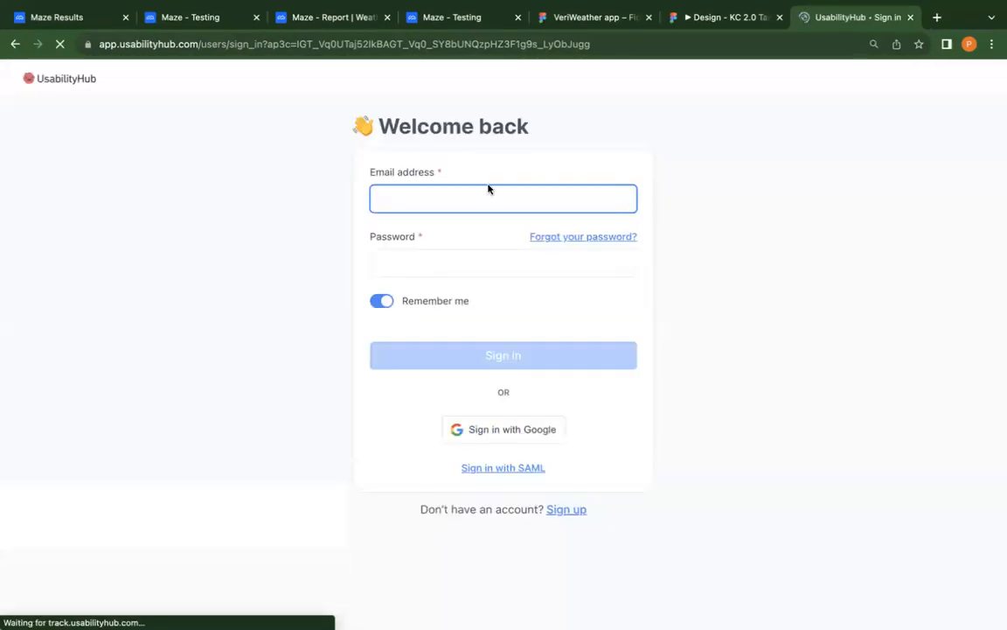
pyautogui.click(516, 487)
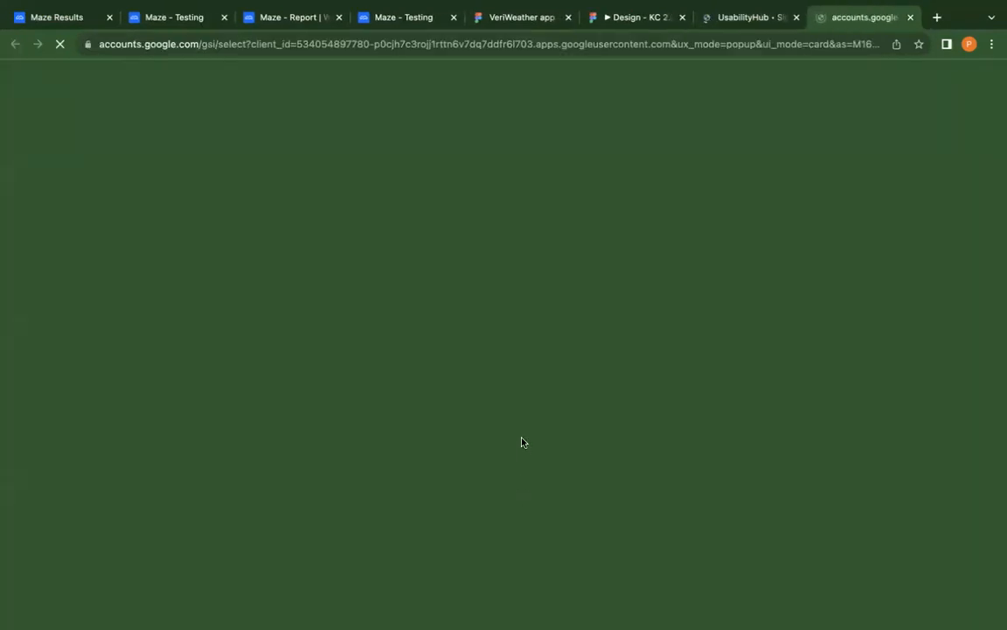
pyautogui.click(445, 332)
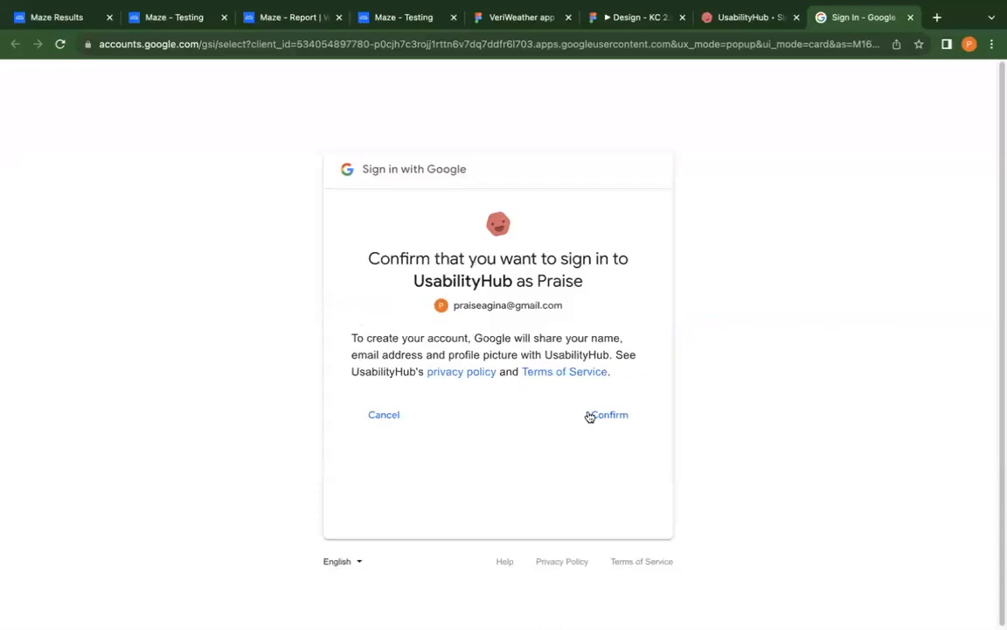
pyautogui.click(634, 413)
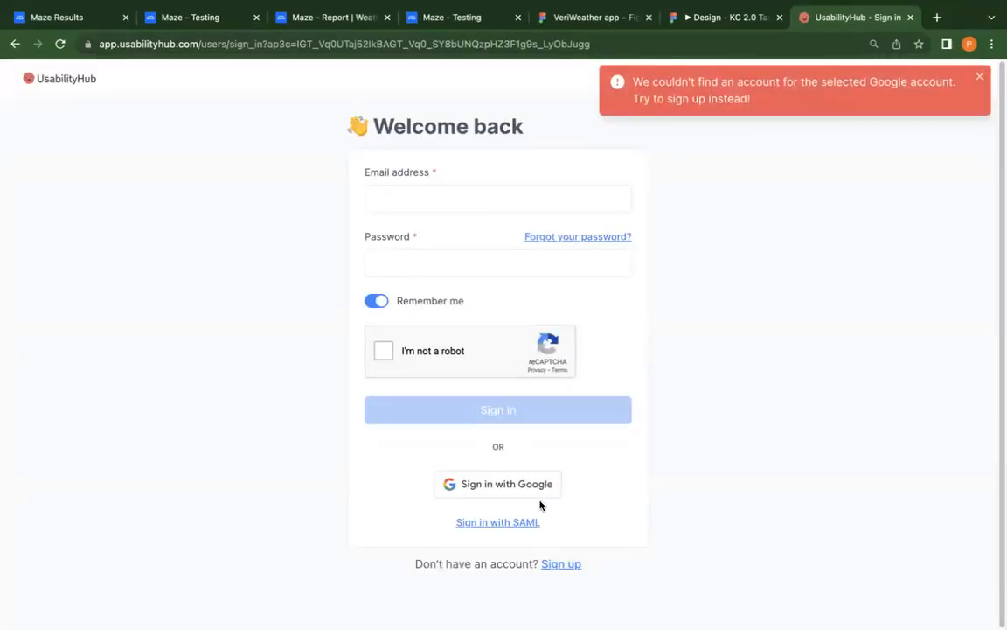
# Sign up for UsabilityHub with the Google account and skip inviting team members
pyautogui.click(560, 562)
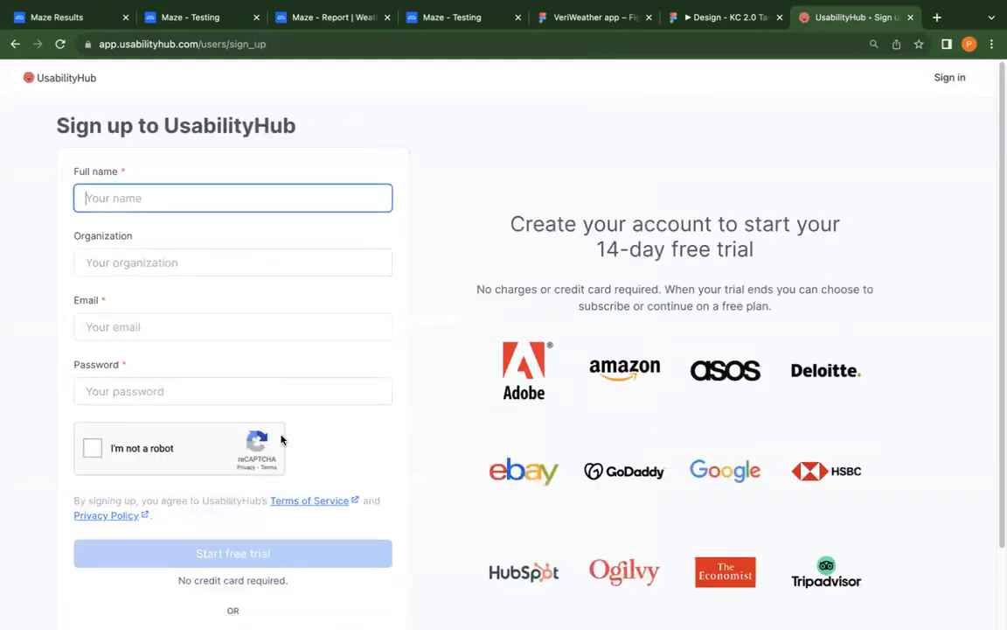
pyautogui.scroll(-2, 257, 450)
pyautogui.click(264, 555)
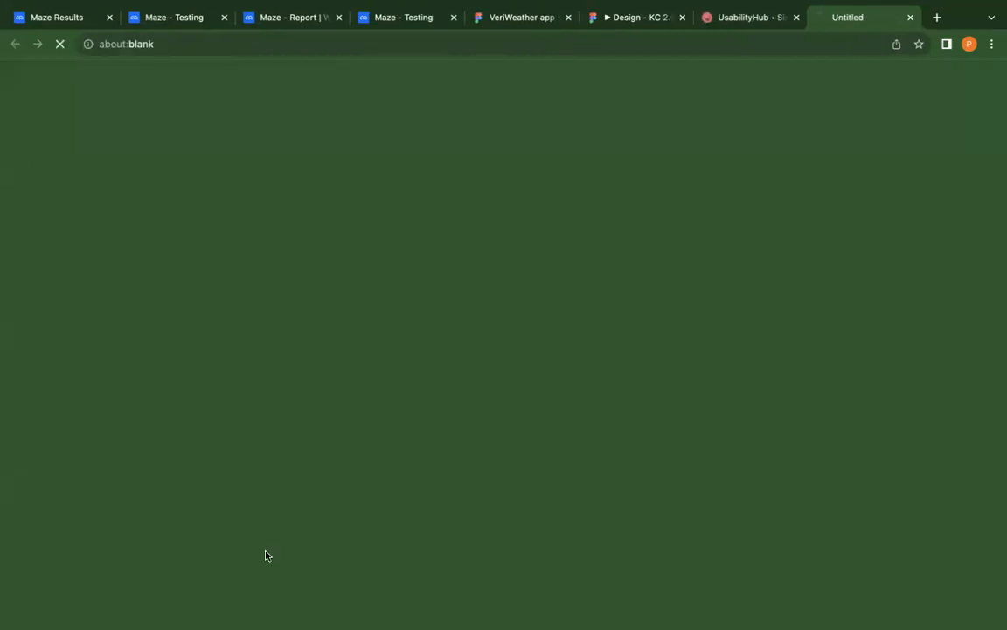
pyautogui.click(480, 320)
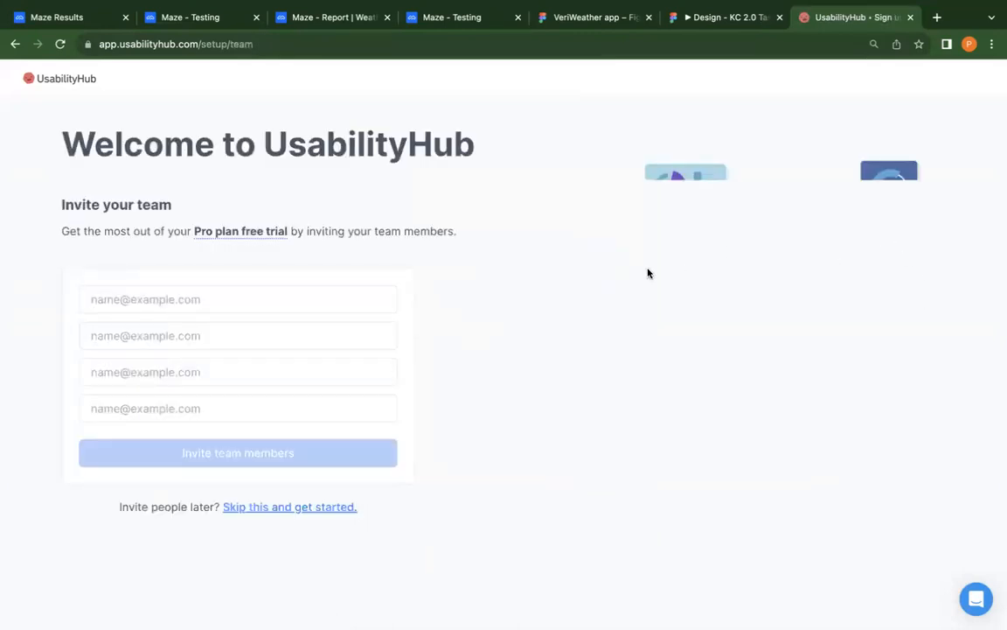
pyautogui.click(270, 303)
pyautogui.click(470, 300)
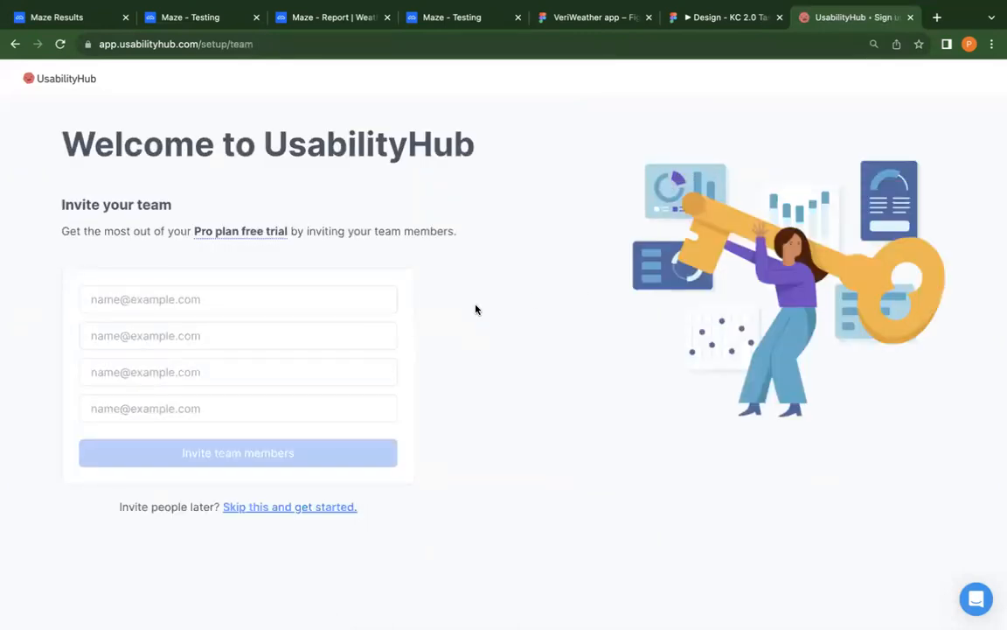
pyautogui.click(275, 506)
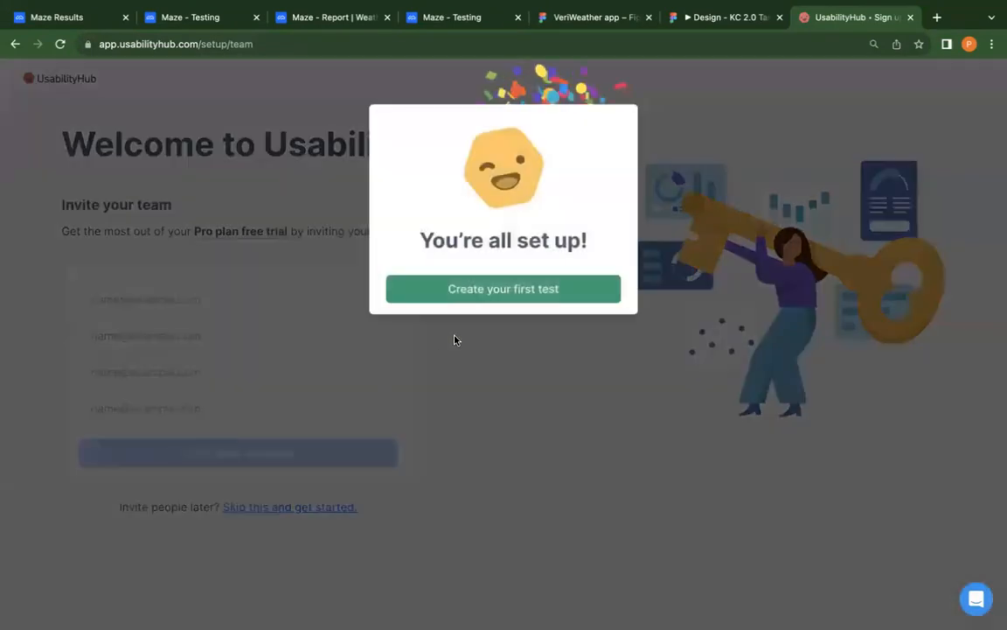
# Close the template library and welcome tour, then create a new blank test
pyautogui.click(497, 295)
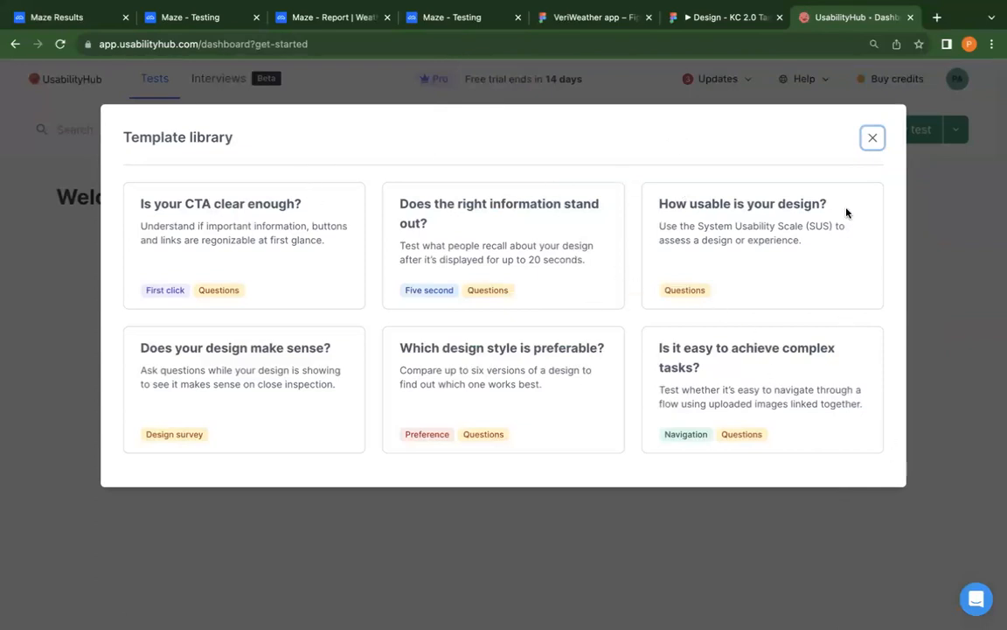
pyautogui.click(873, 137)
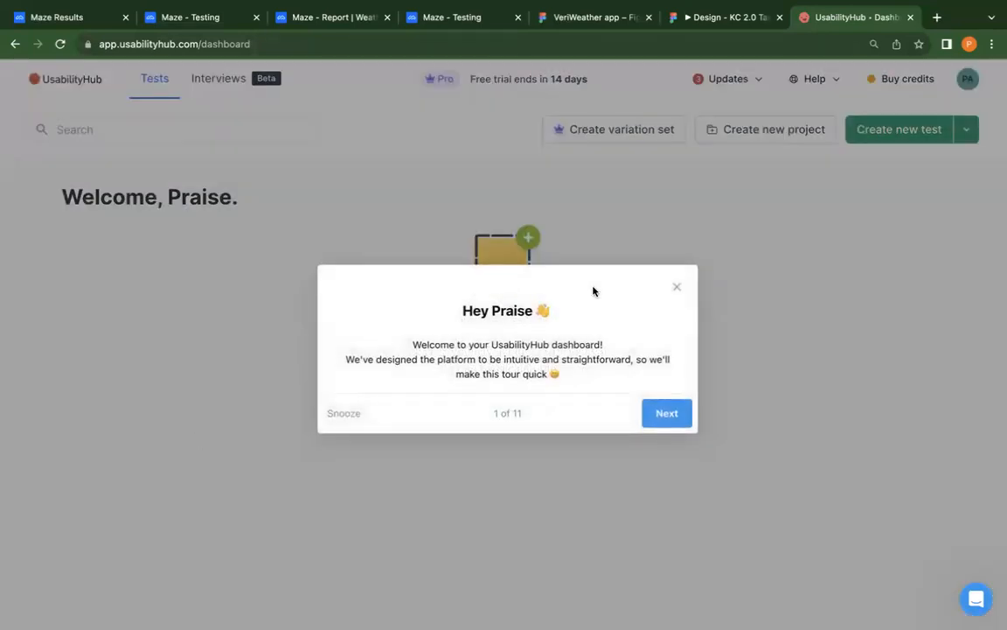
pyautogui.click(678, 290)
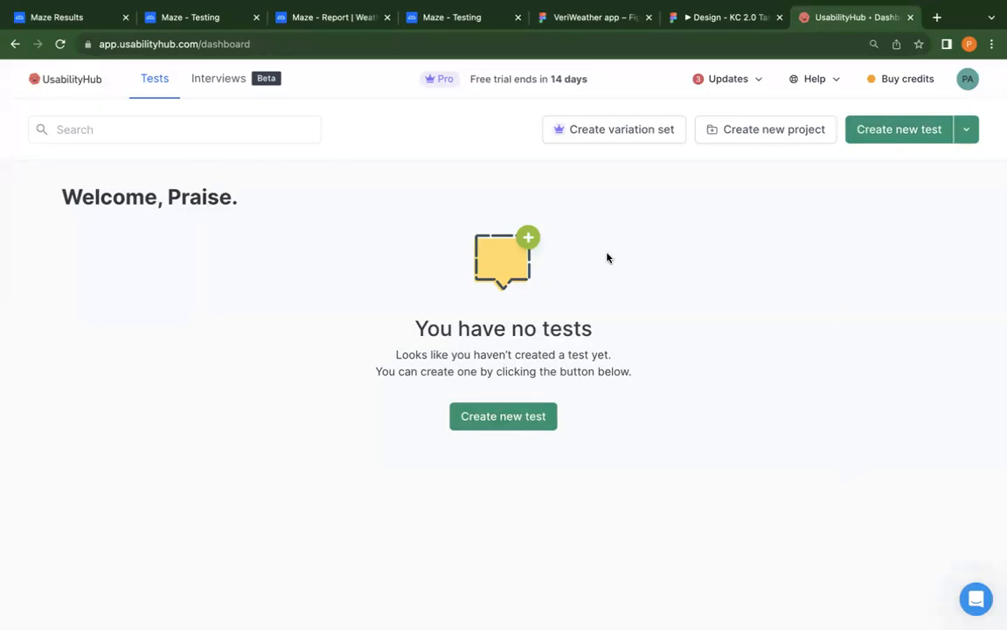
pyautogui.click(501, 420)
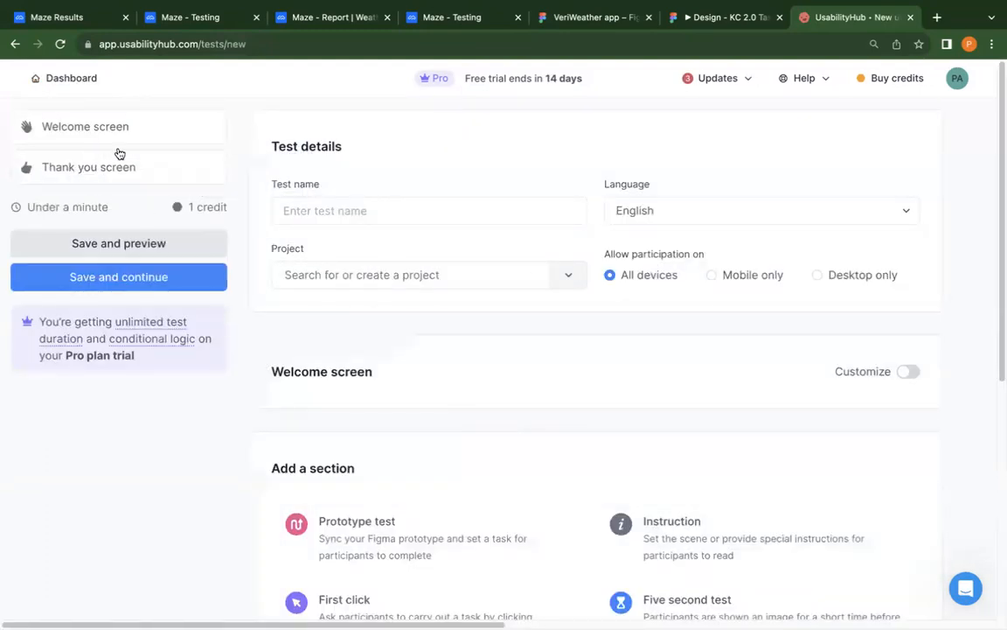
# Keep English as the test language and enter 'Login' as the test name
pyautogui.click(370, 222)
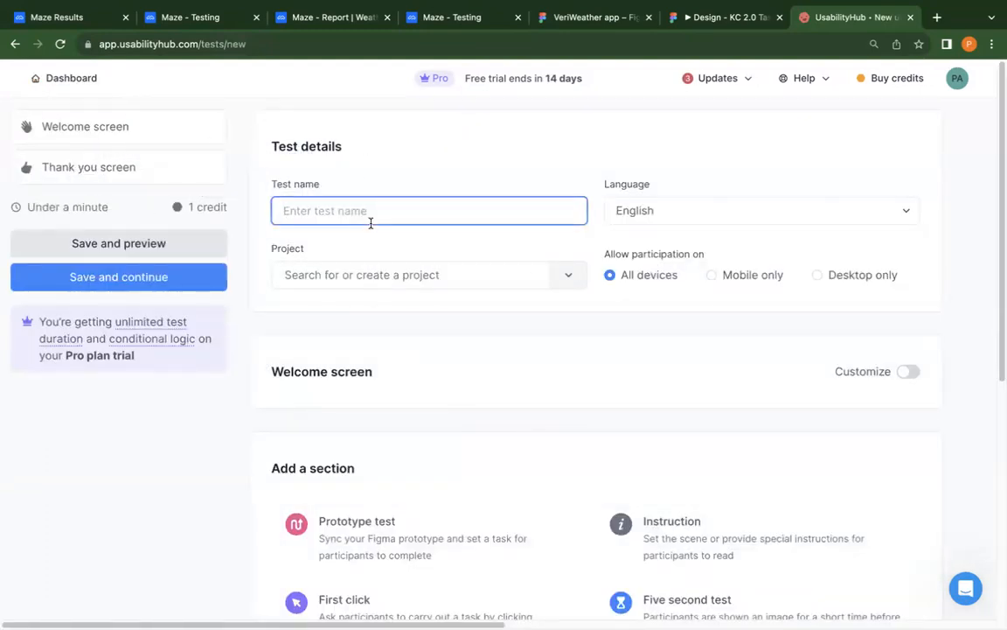
pyautogui.click(617, 210)
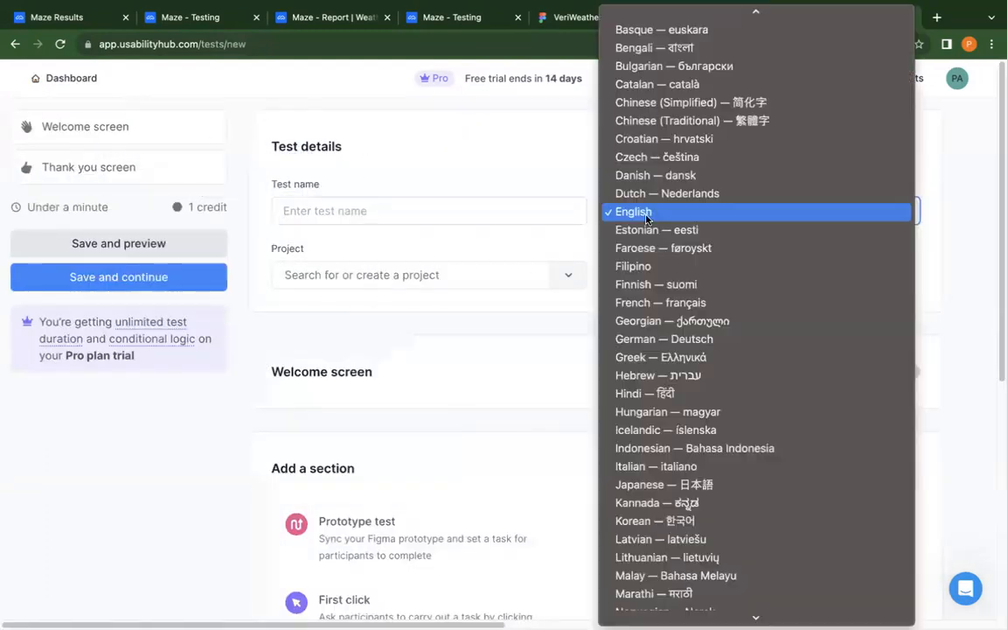
pyautogui.click(542, 189)
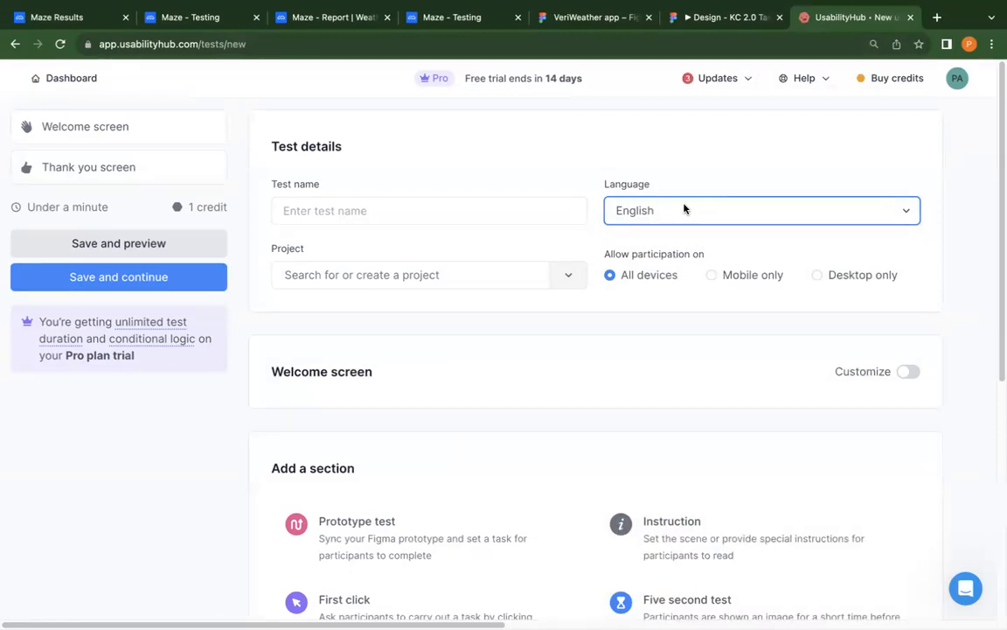
pyautogui.click(329, 205)
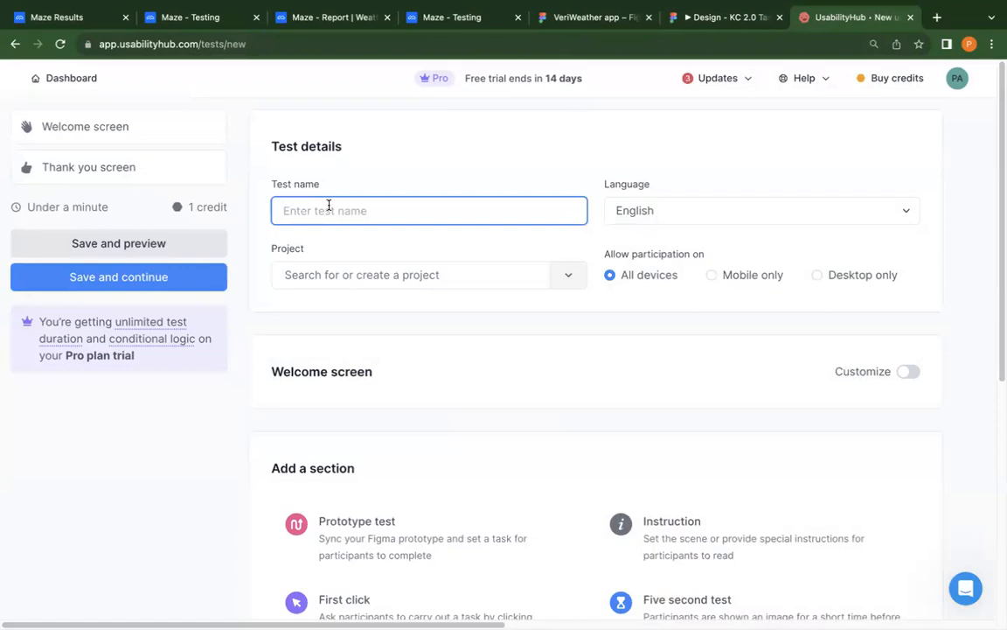
pyautogui.write('Login')
# Review the project and language options and toggle the custom welcome screen setting
pyautogui.click(444, 278)
pyautogui.click(566, 275)
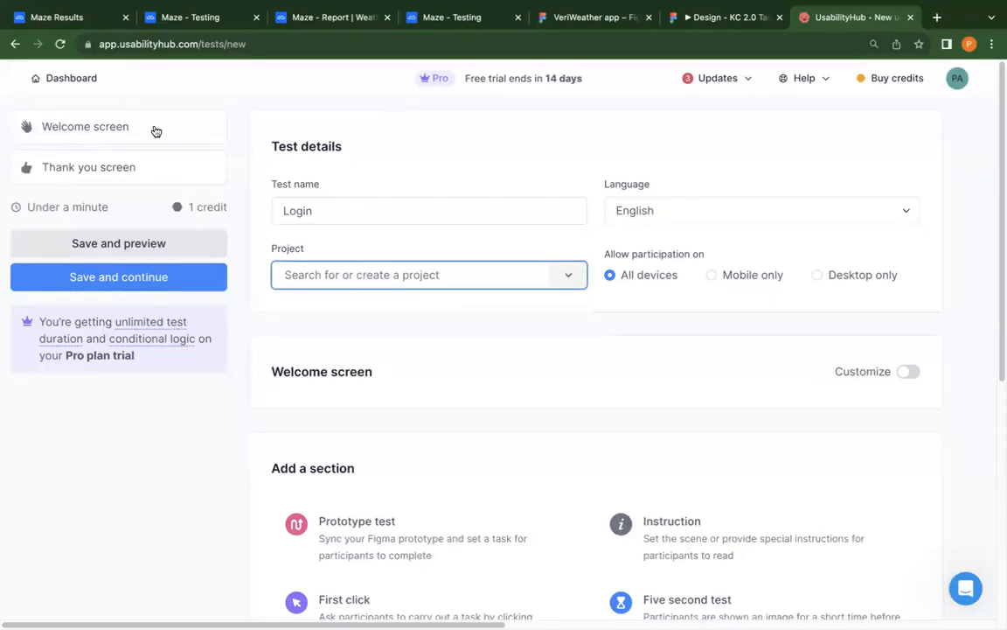
pyautogui.click(667, 218)
pyautogui.click(667, 218)
pyautogui.click(667, 213)
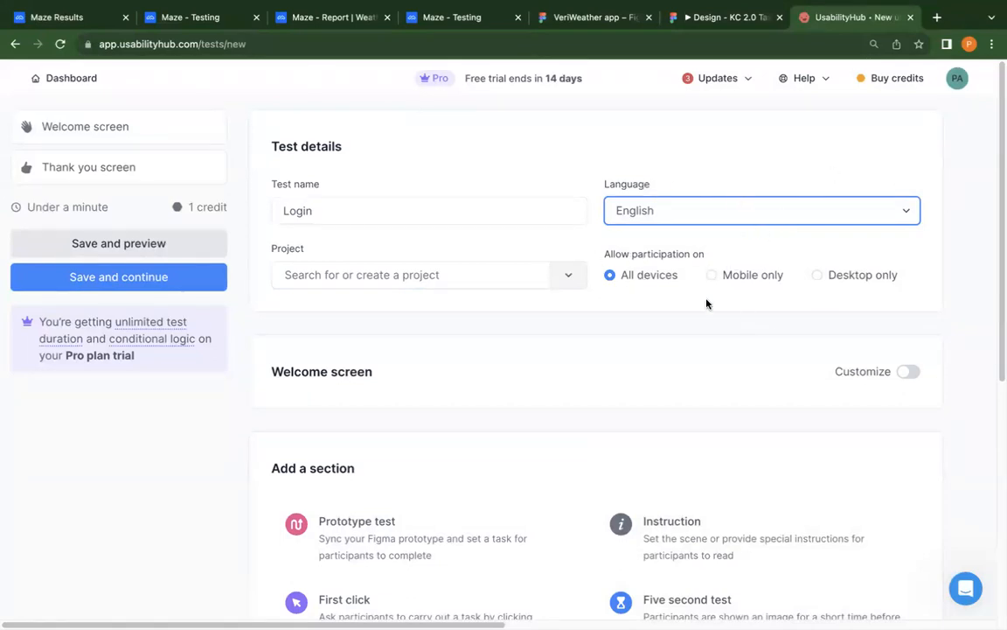
pyautogui.click(909, 371)
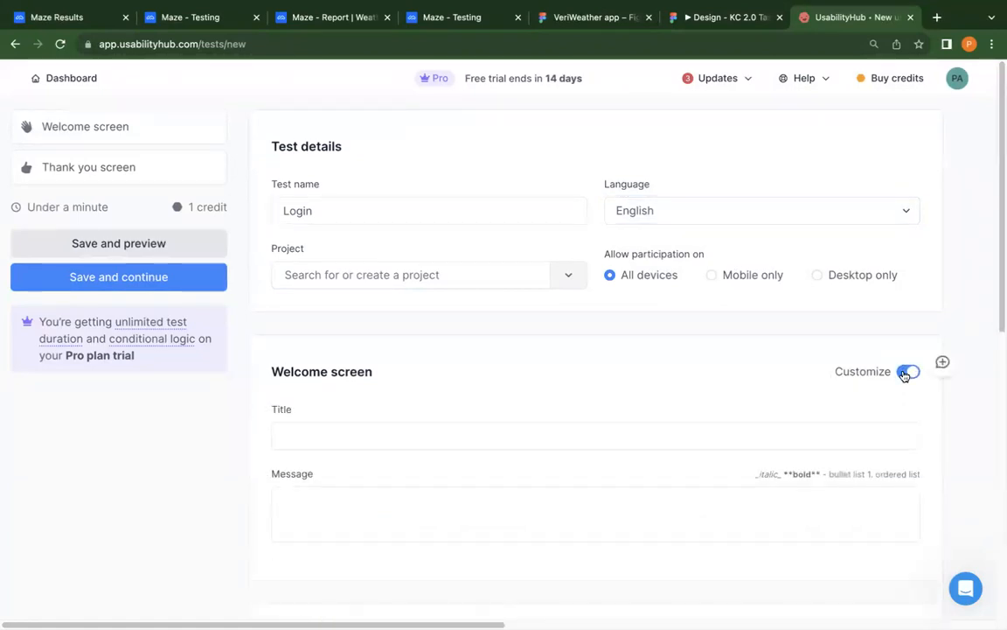
pyautogui.click(907, 372)
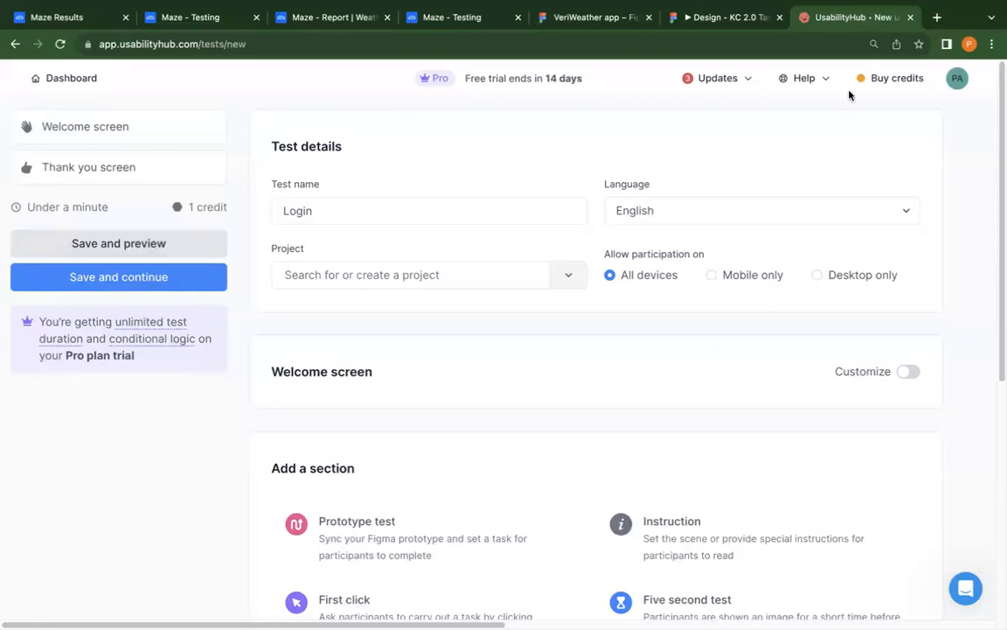
pyautogui.scroll(-2, 653, 270)
pyautogui.scroll(2, 639, 272)
pyautogui.scroll(-3, 638, 333)
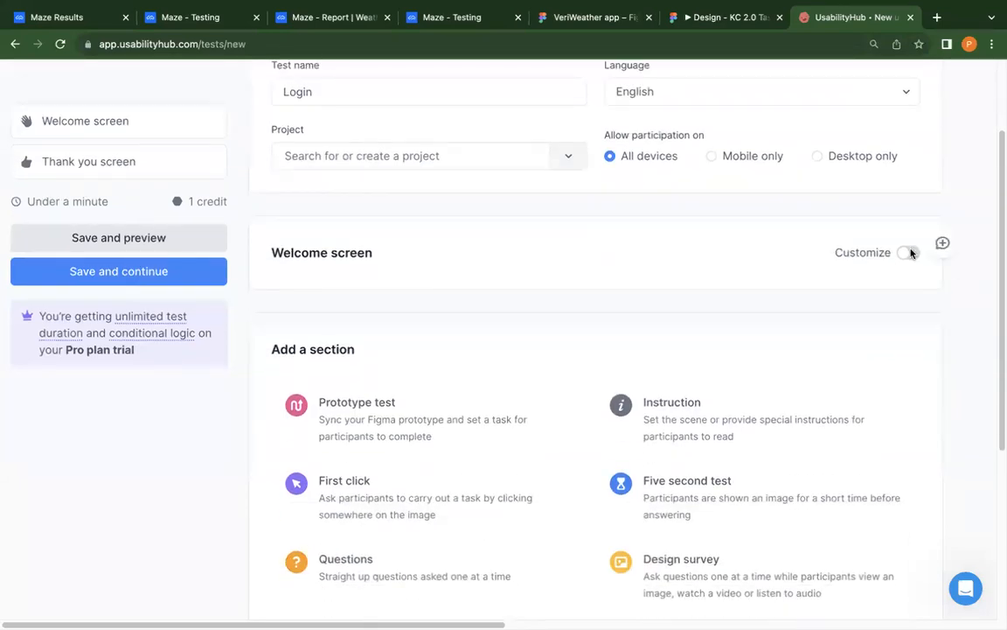
pyautogui.click(909, 252)
pyautogui.click(355, 310)
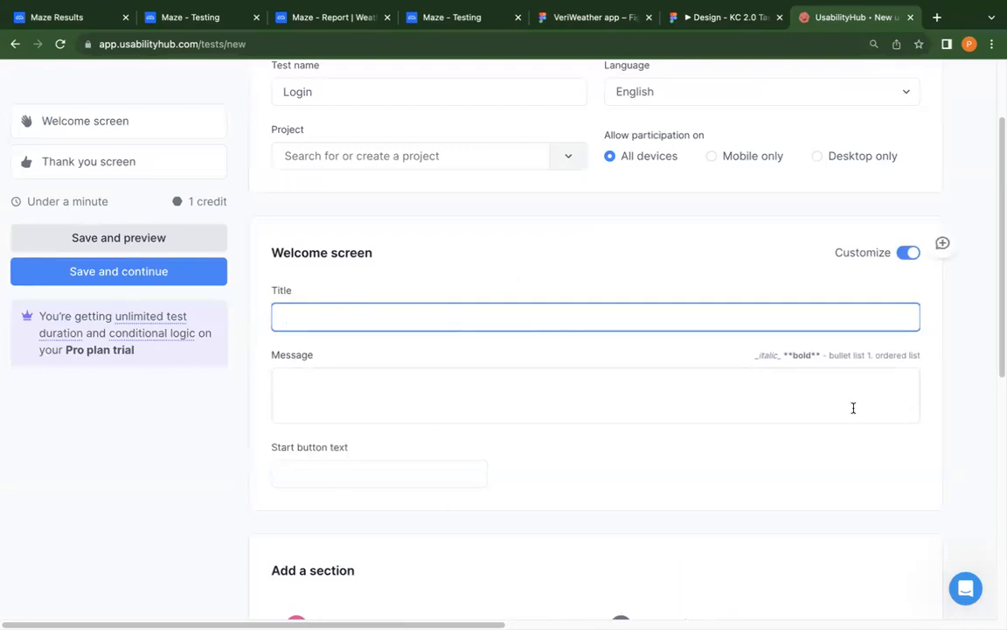
pyautogui.click(344, 470)
pyautogui.scroll(-1, 423, 432)
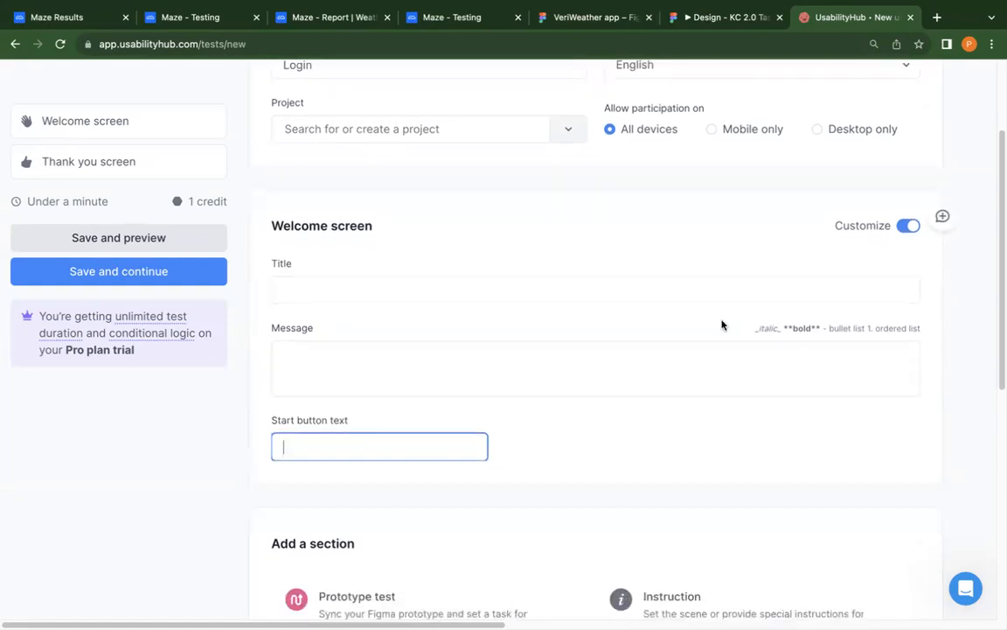
pyautogui.click(894, 224)
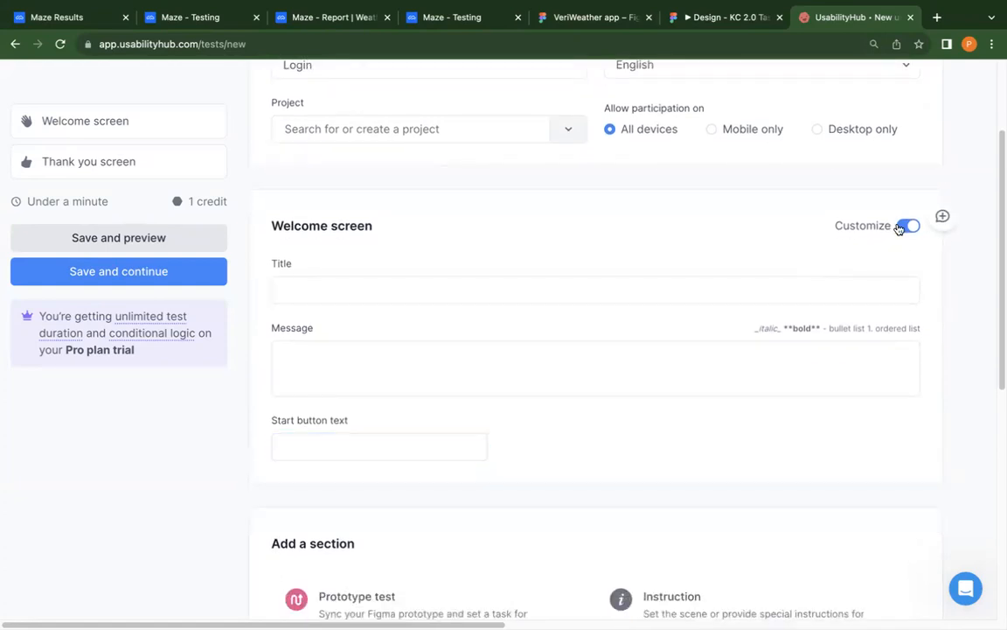
pyautogui.click(906, 226)
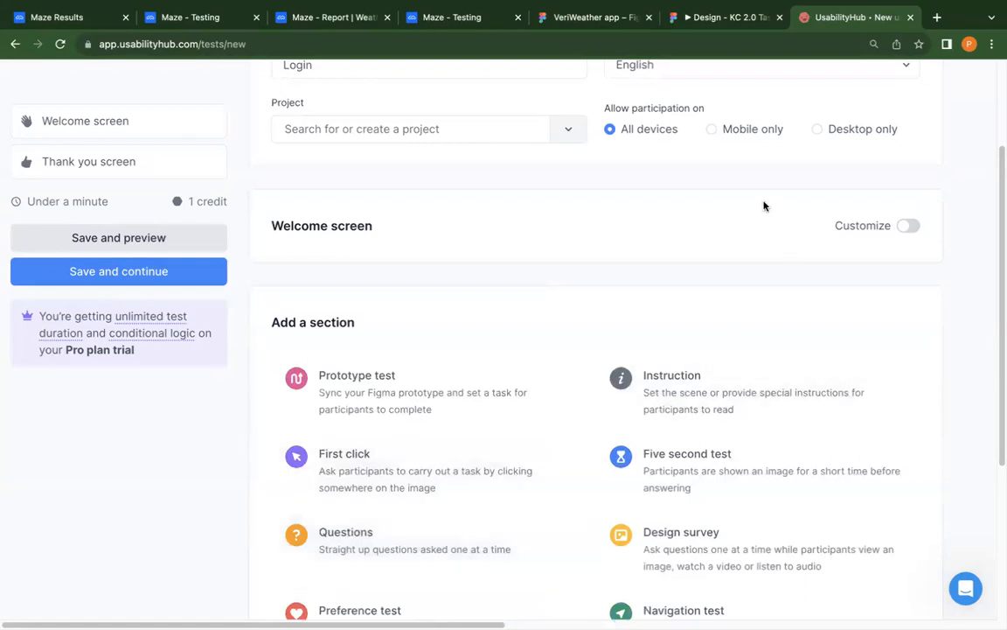
pyautogui.scroll(-3, 505, 313)
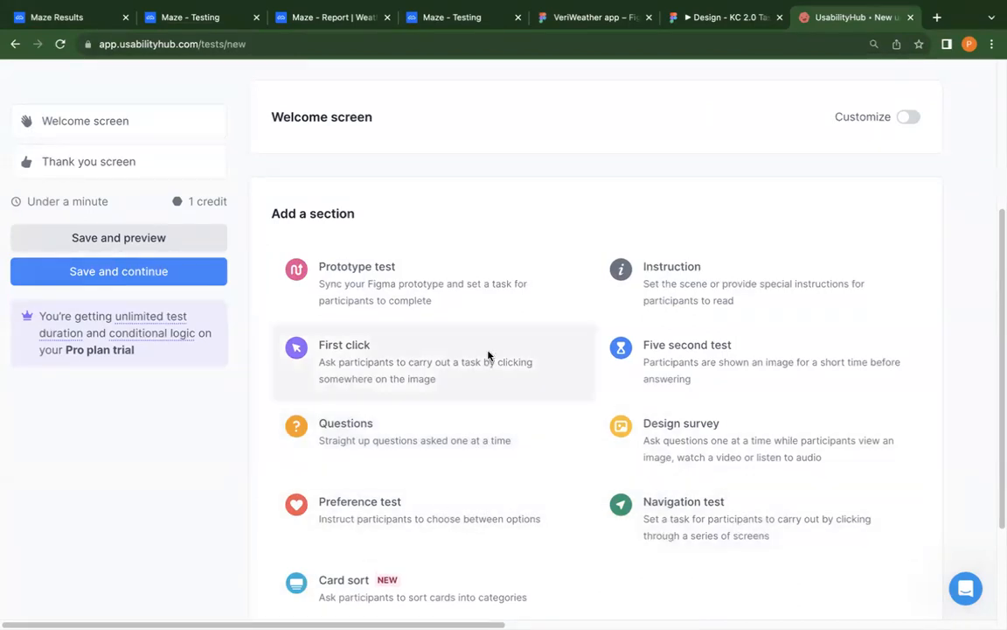
# Add a Prototype test section and submit the copied Figma prototype link
pyautogui.click(470, 297)
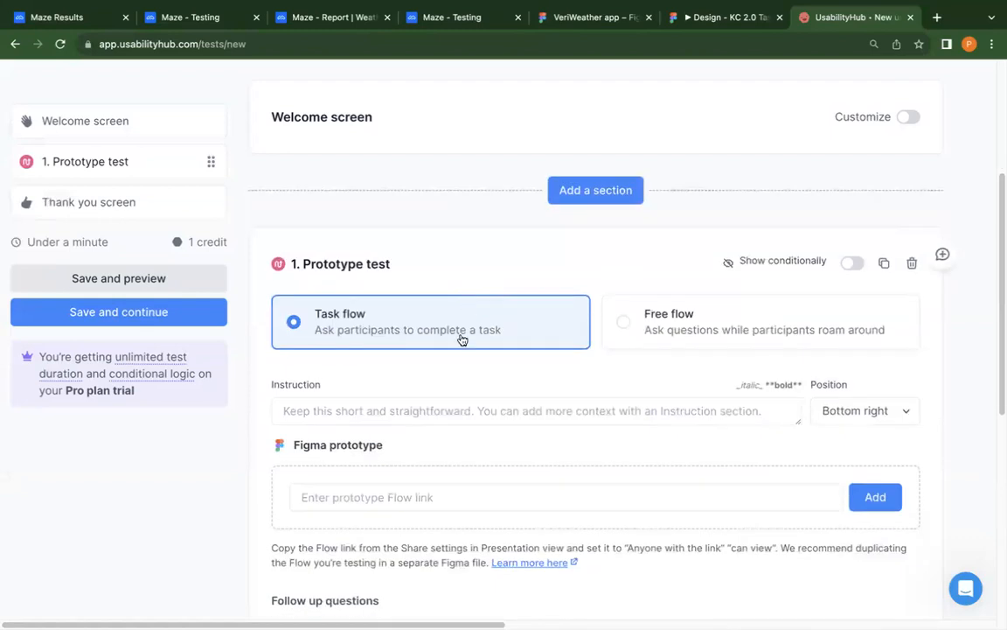
pyautogui.click(409, 411)
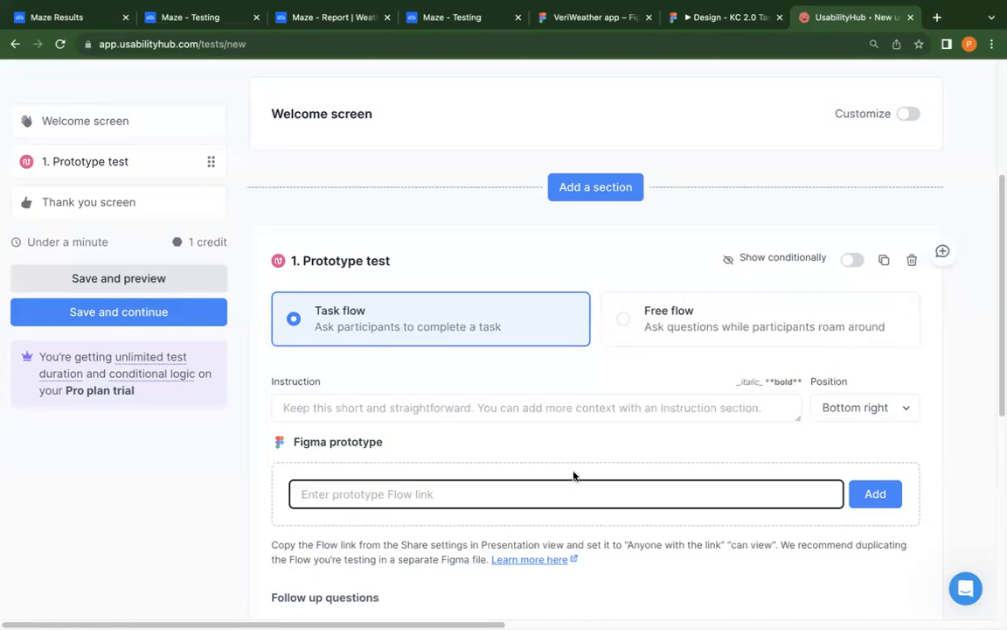
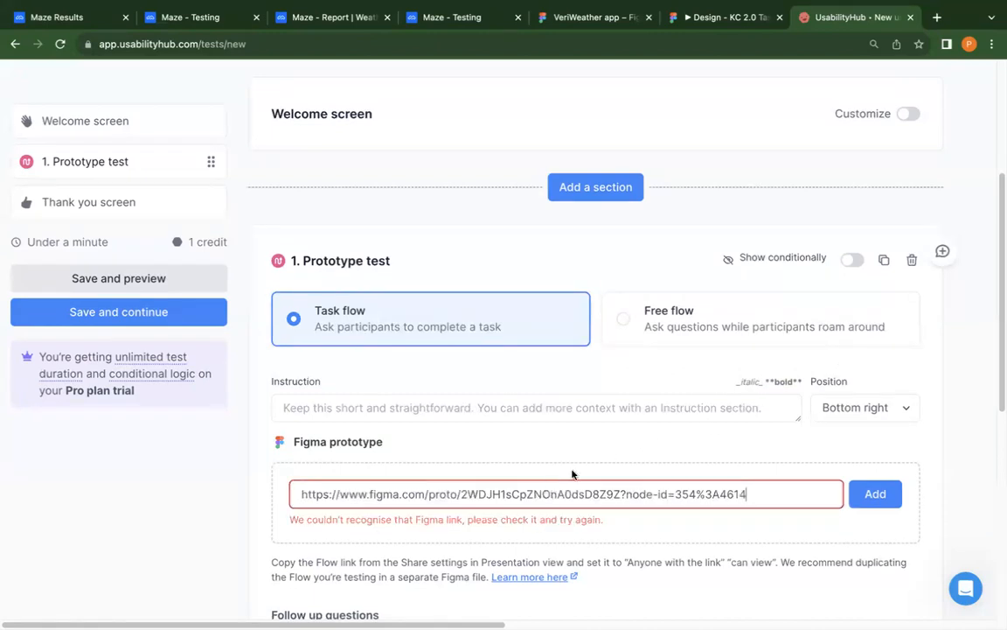
pyautogui.click(868, 499)
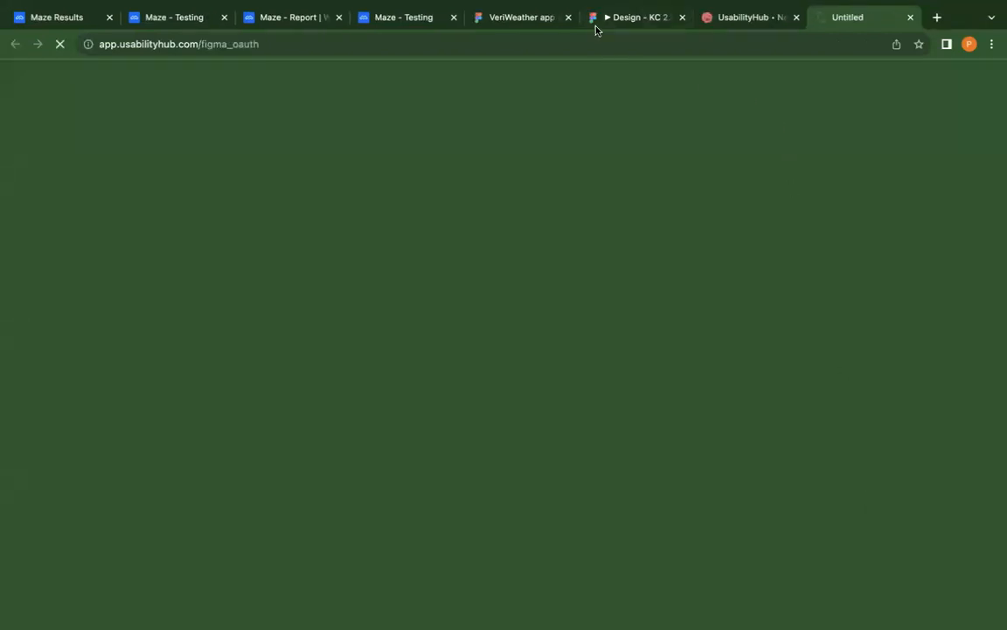
pyautogui.click(740, 19)
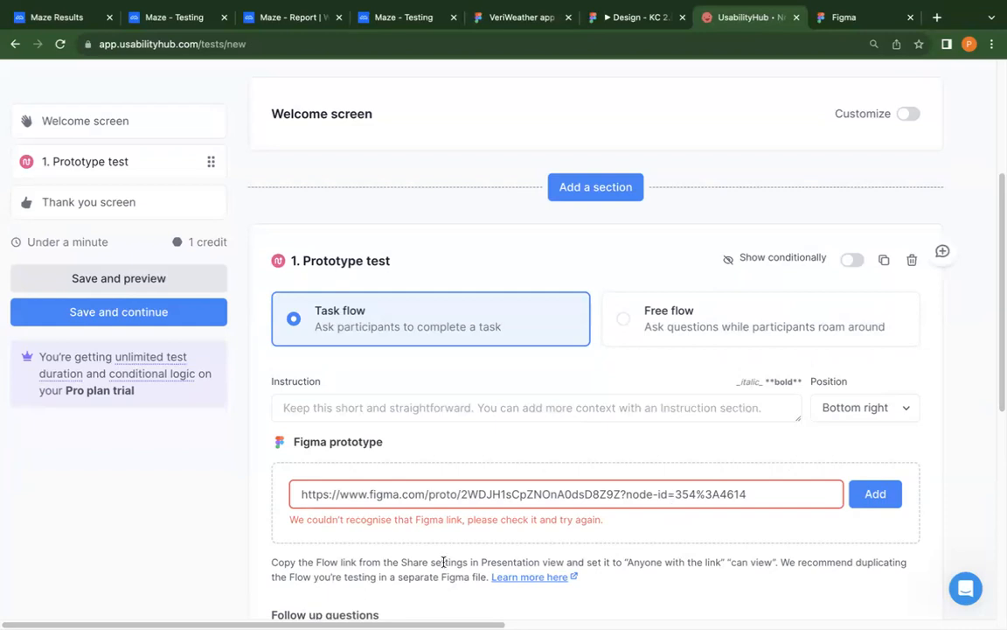
pyautogui.scroll(-3, 449, 441)
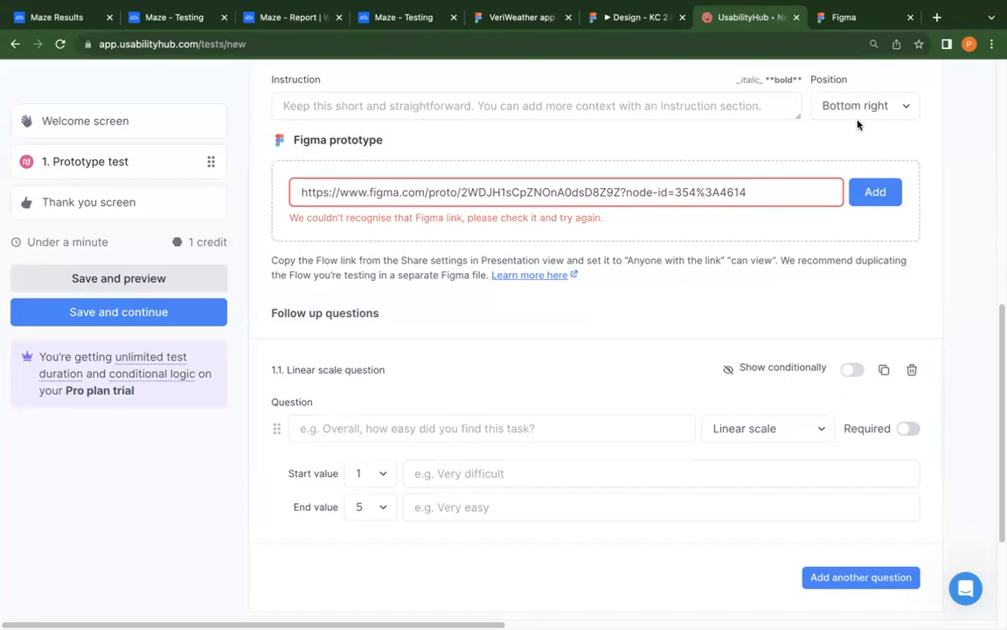
# Replace the rejected link with the KC 2.0 Task 06: Food Recipe App link and allow Figma access
pyautogui.tripleClick(625, 192)
pyautogui.press('BackSpace')
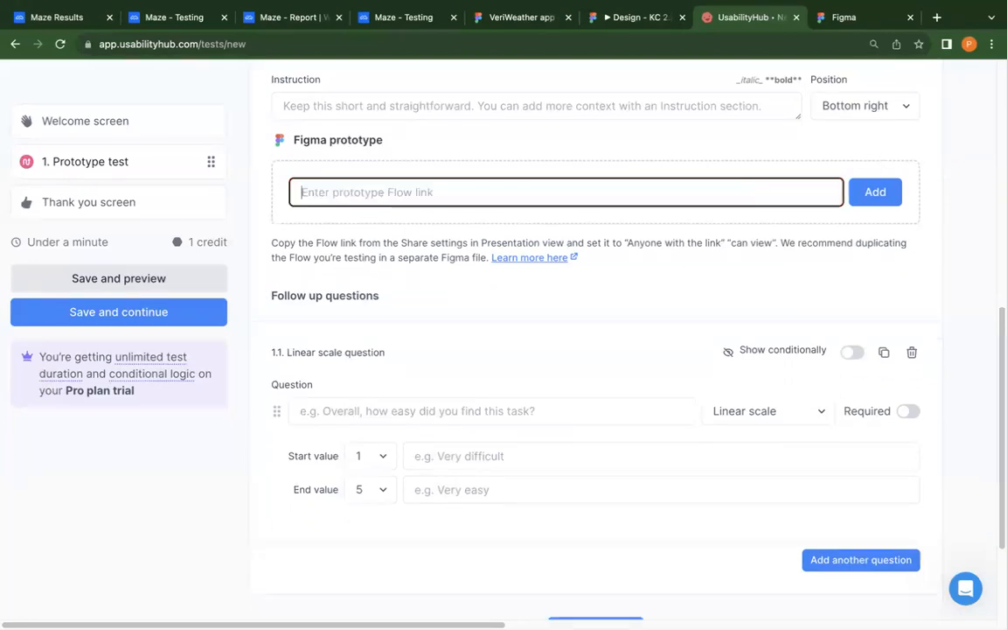
pyautogui.hotkey('ctrl', 'v')
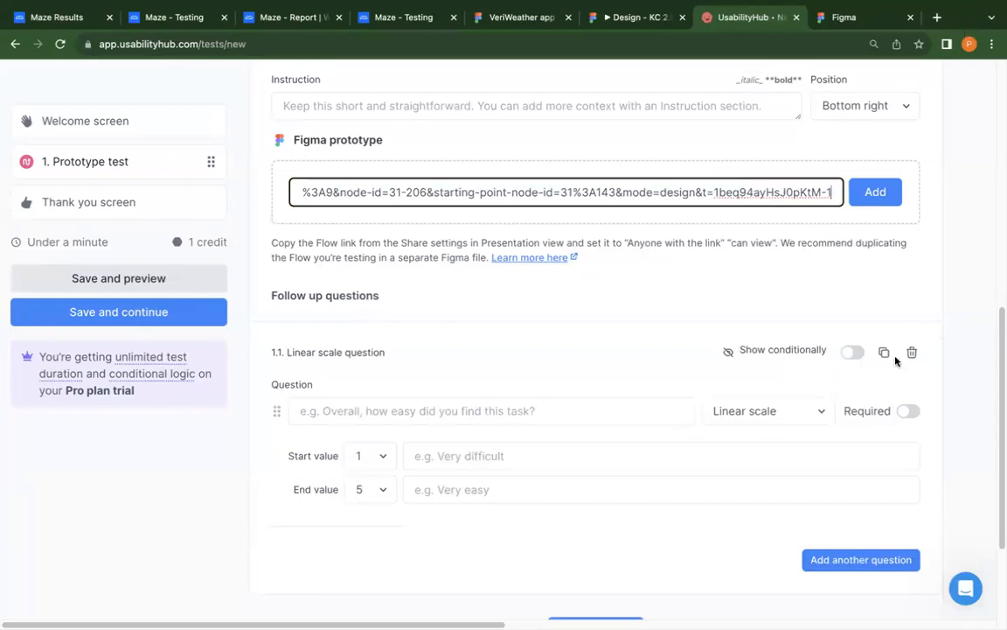
pyautogui.click(878, 190)
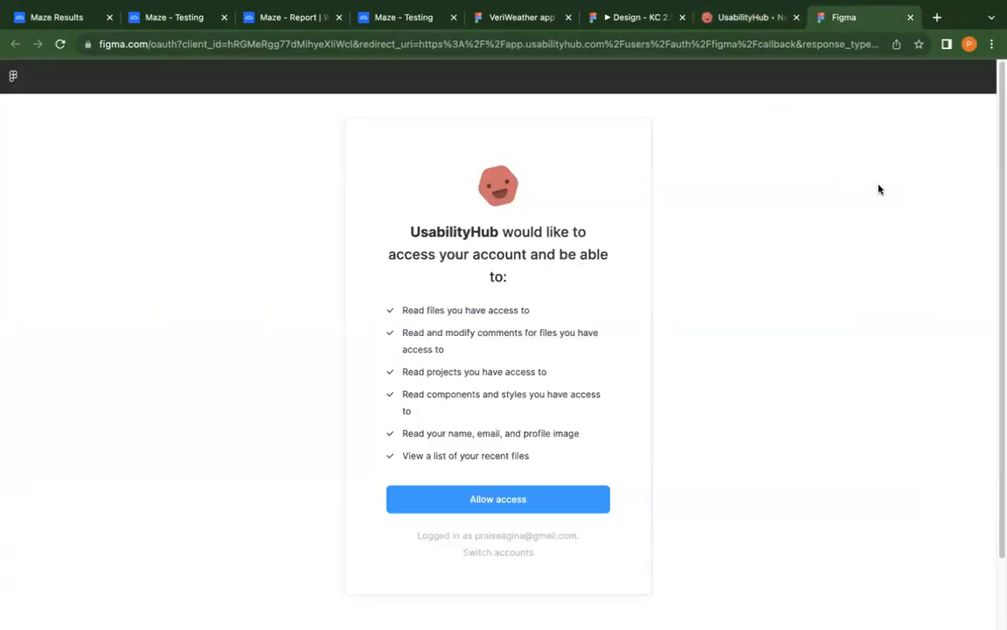
pyautogui.click(544, 503)
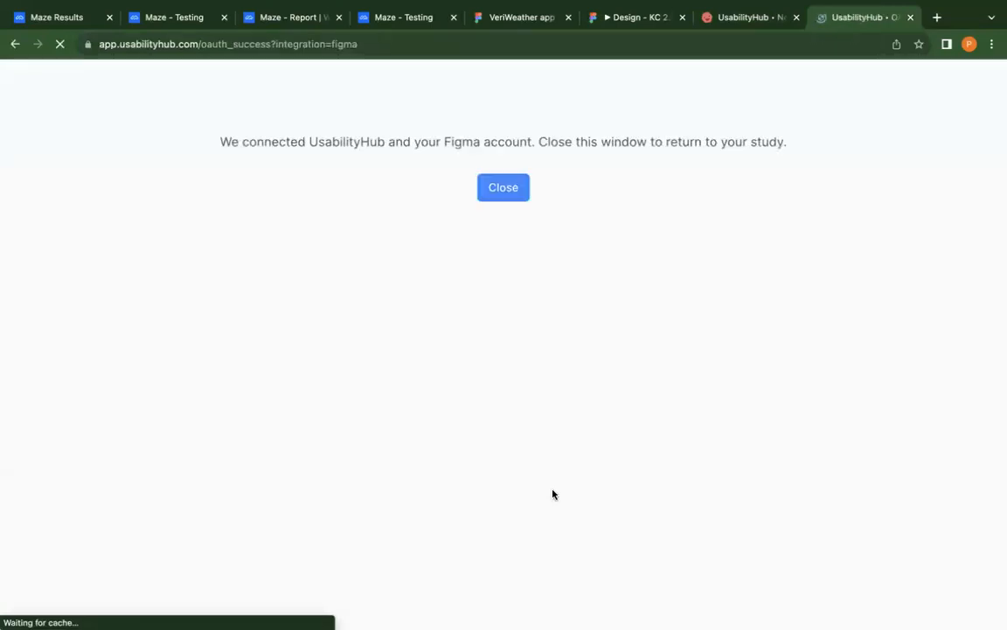
pyautogui.click(504, 218)
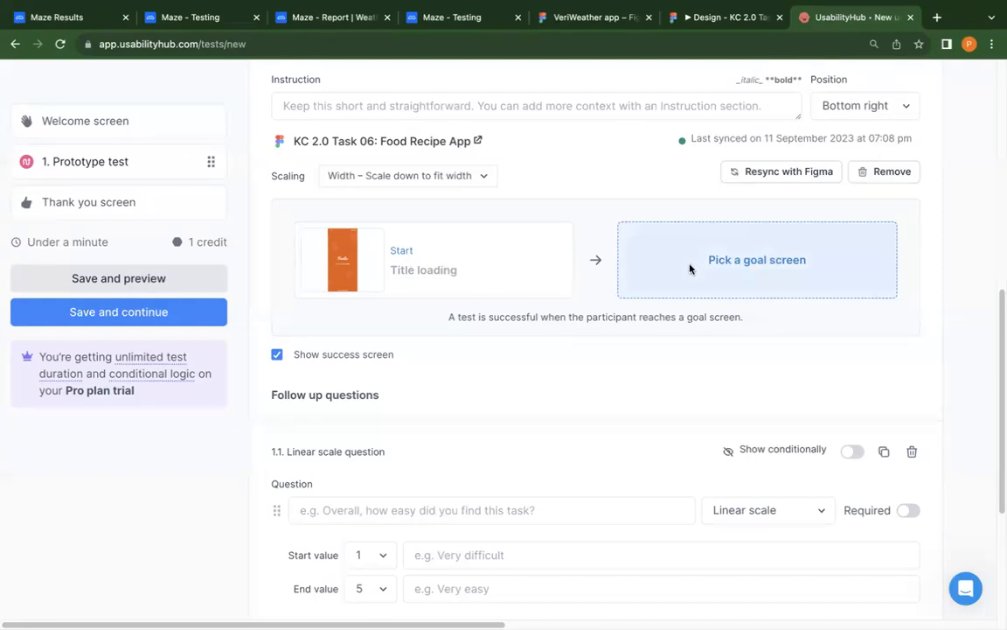
# Step through the prototype's onboarding and sign-up to reach the recipe home screen, and make it the goal screen
pyautogui.click(713, 269)
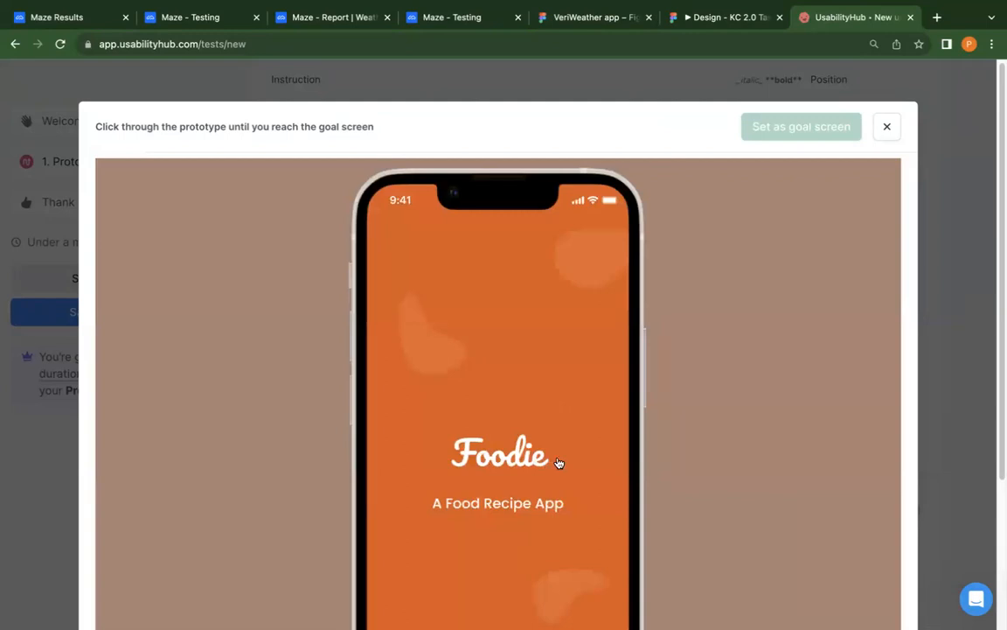
pyautogui.scroll(-3, 558, 463)
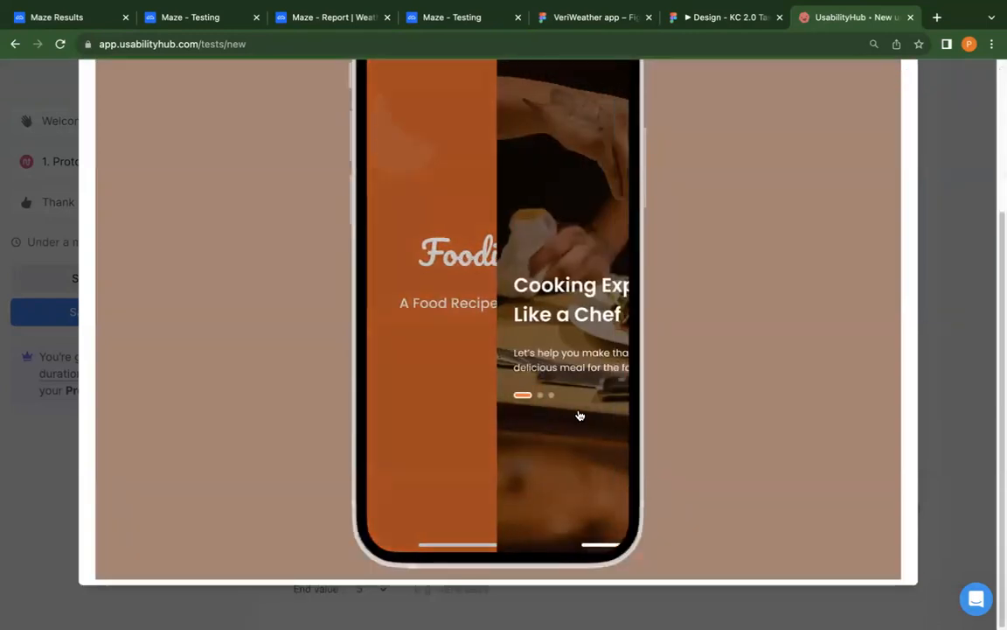
pyautogui.click(568, 496)
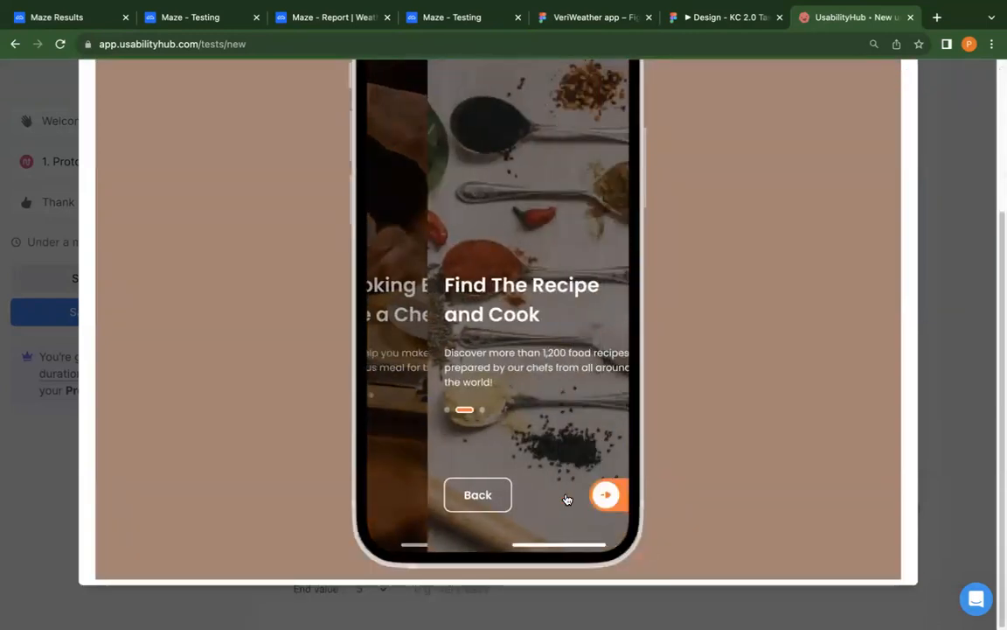
pyautogui.click(573, 504)
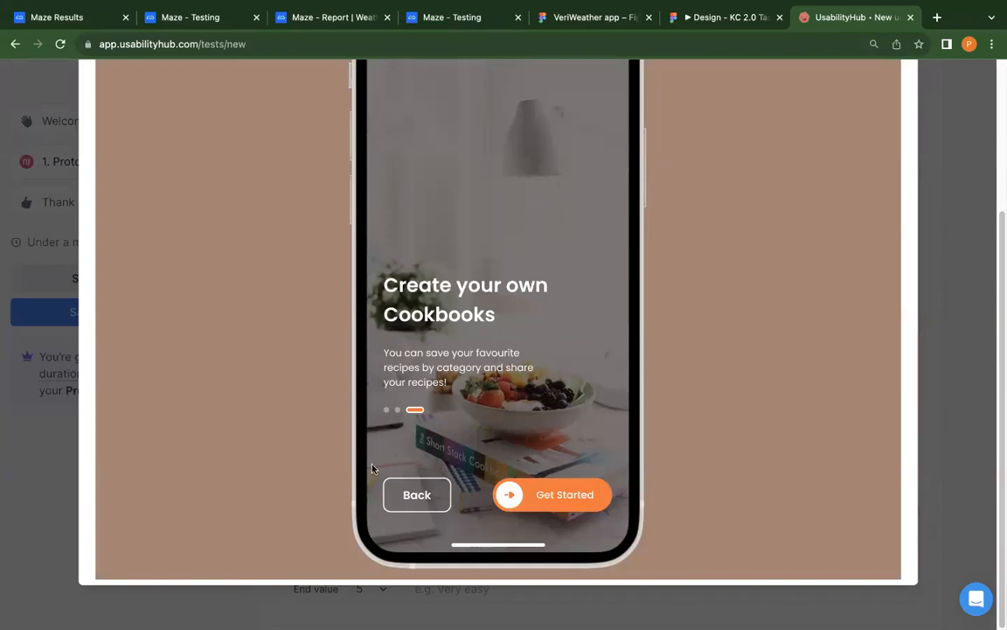
pyautogui.click(569, 504)
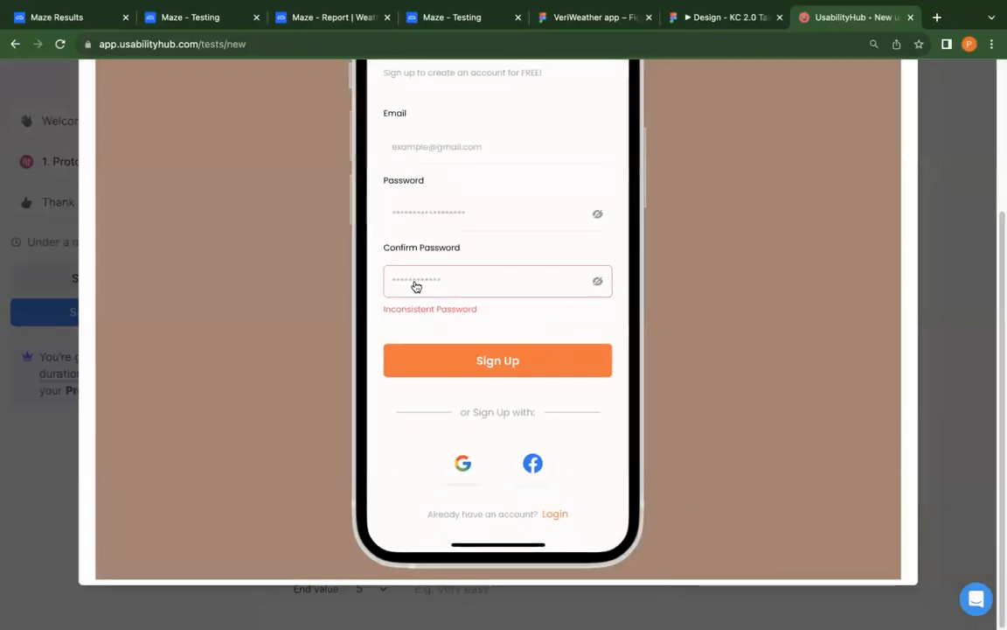
pyautogui.click(458, 463)
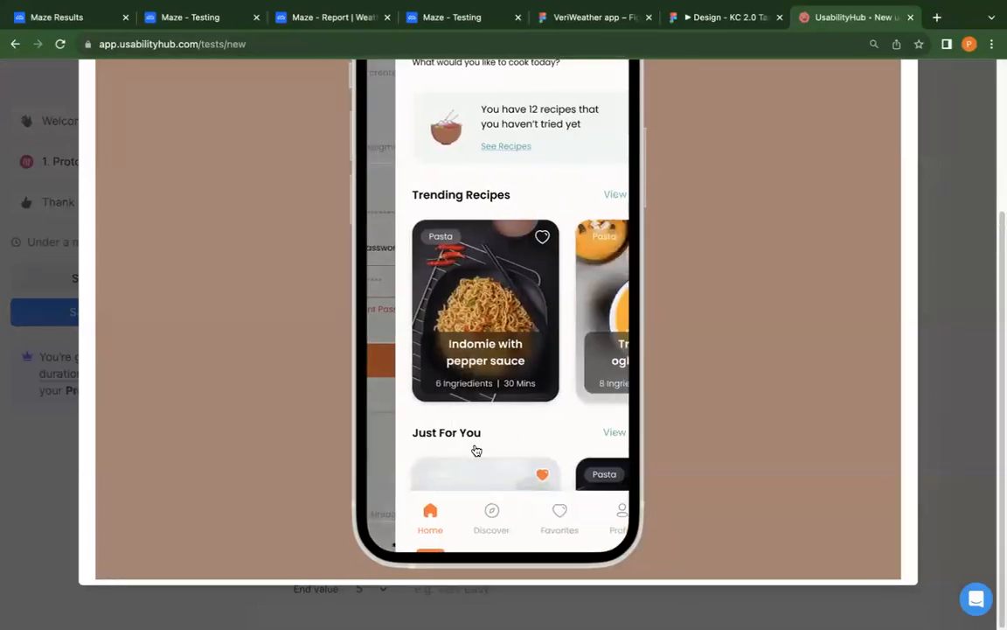
pyautogui.scroll(5, 744, 337)
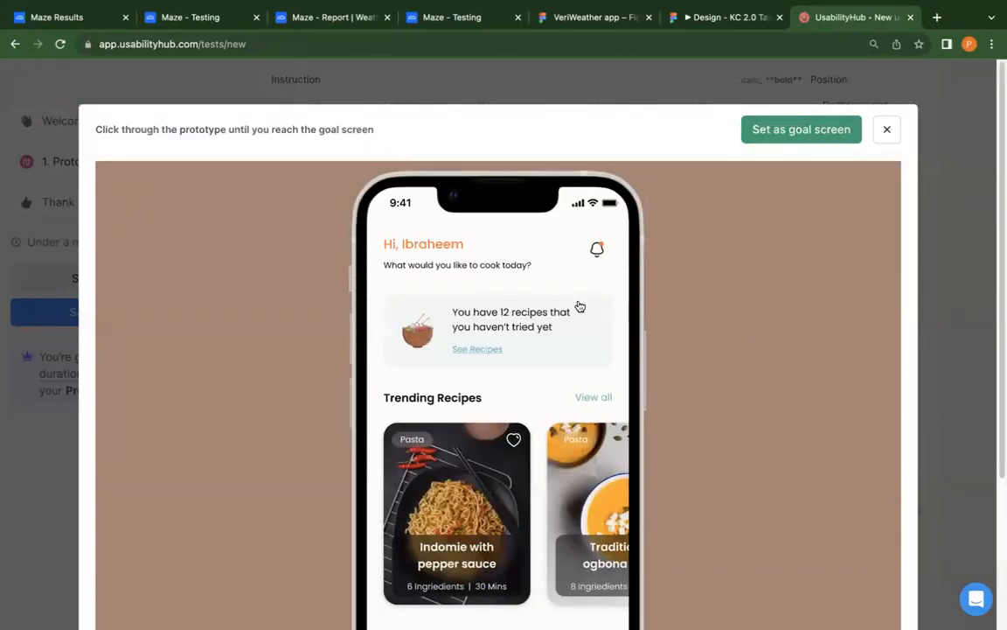
pyautogui.click(810, 127)
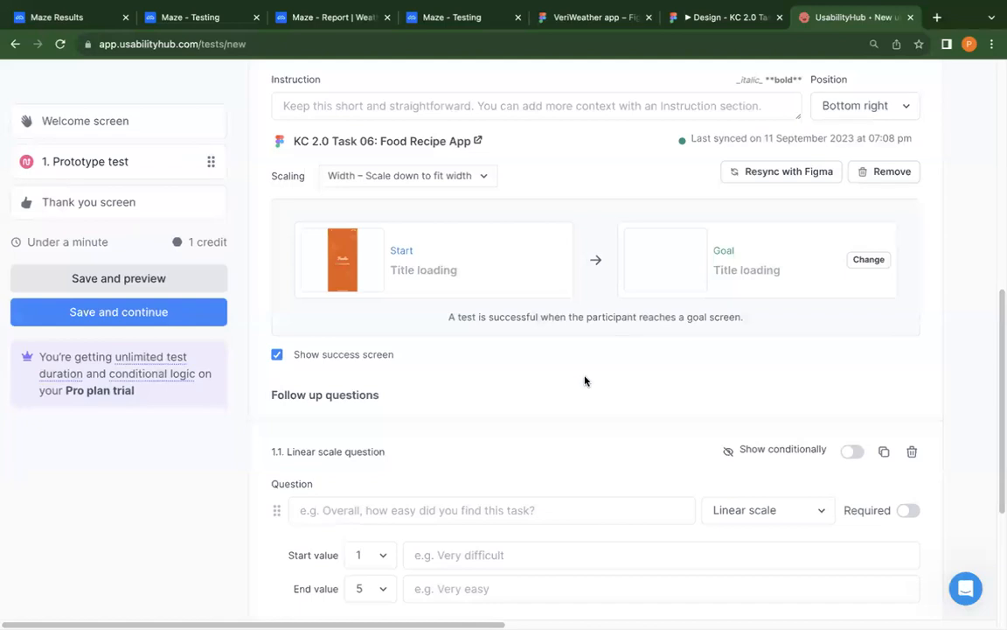
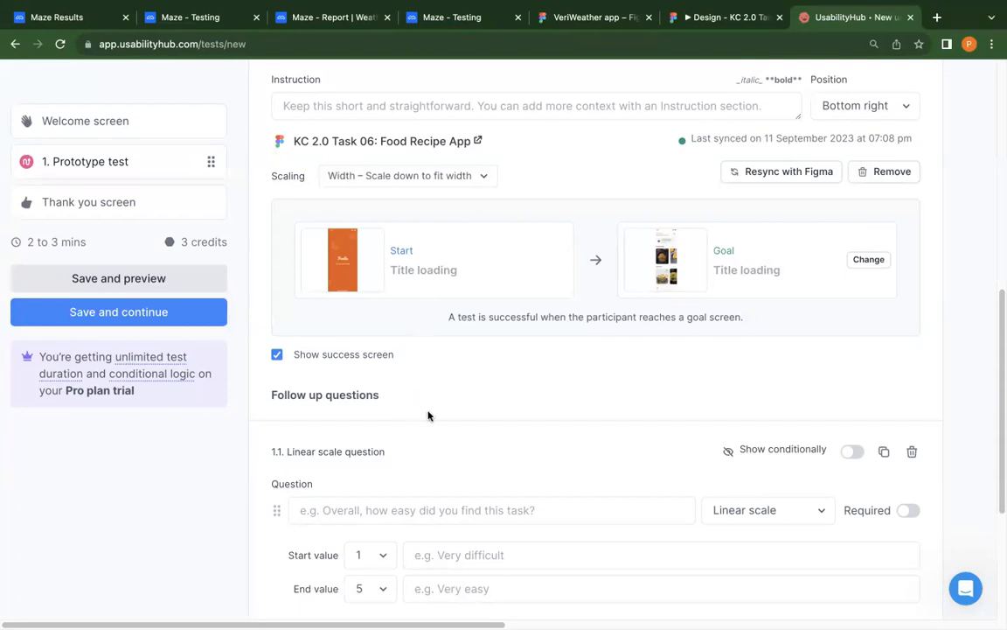
# Make the first follow-up a required Short text question reading 'How was the process'
pyautogui.scroll(-3, 428, 429)
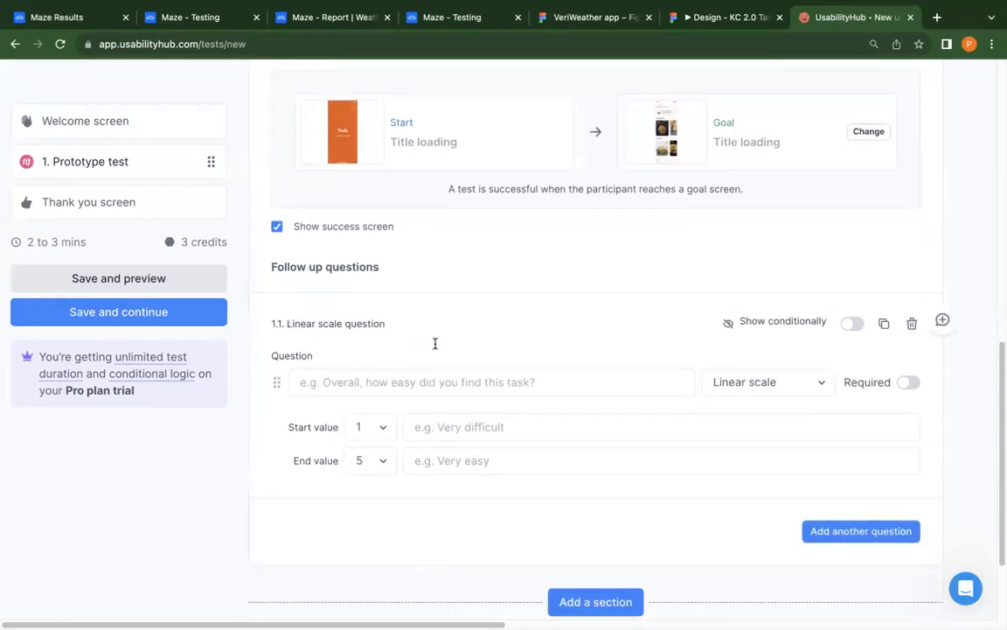
pyautogui.click(745, 394)
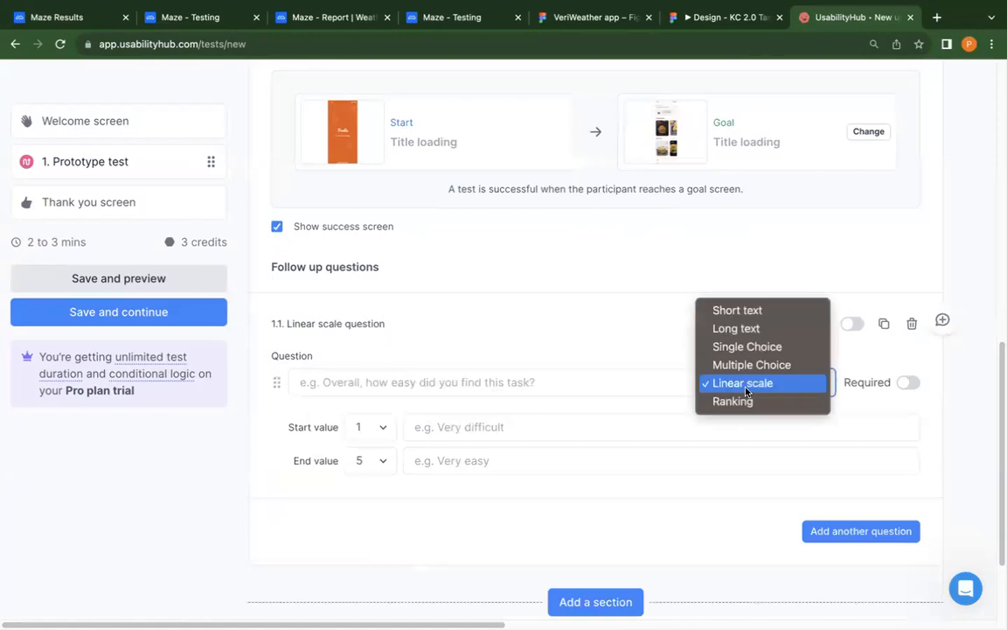
pyautogui.click(760, 313)
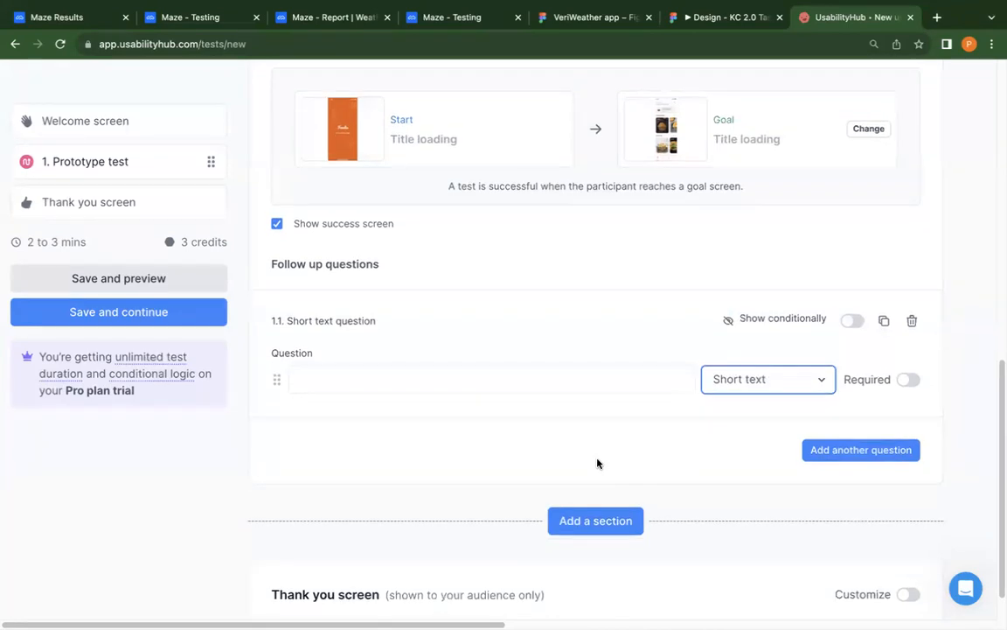
pyautogui.scroll(-1, 568, 463)
pyautogui.click(609, 332)
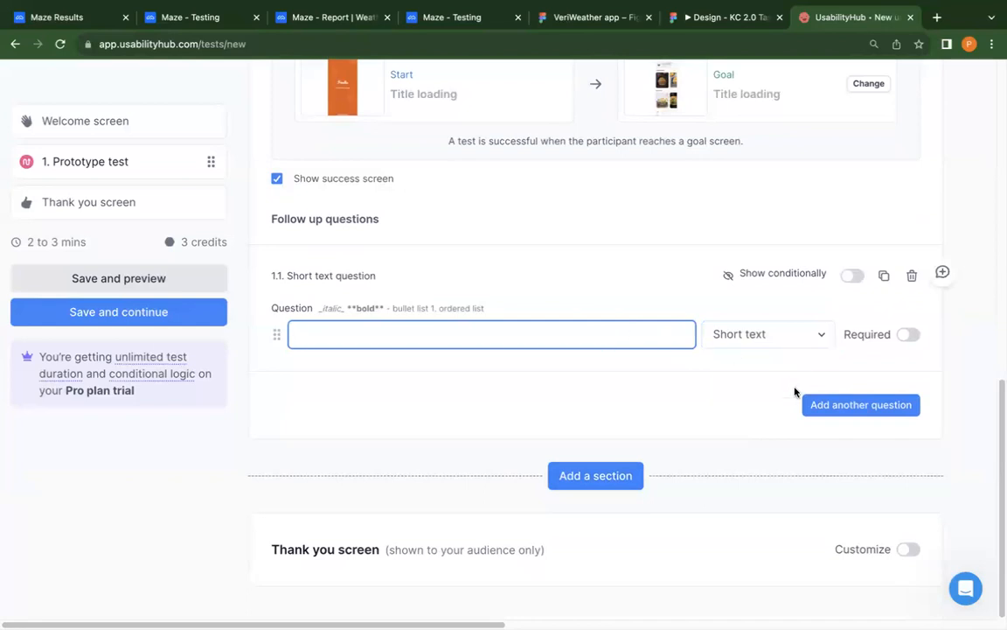
pyautogui.click(908, 334)
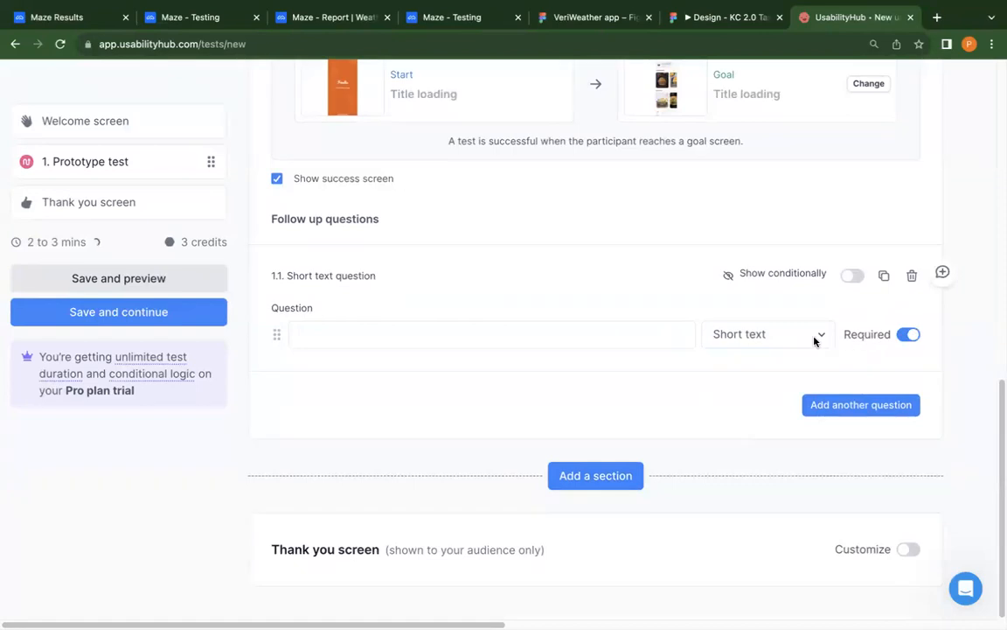
pyautogui.click(511, 335)
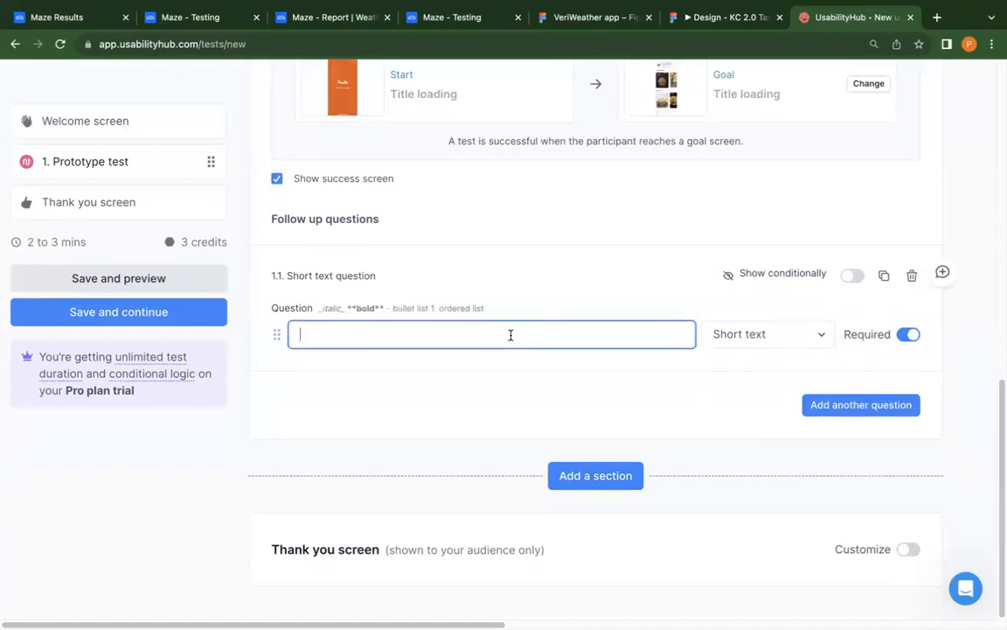
pyautogui.write('How was the process')
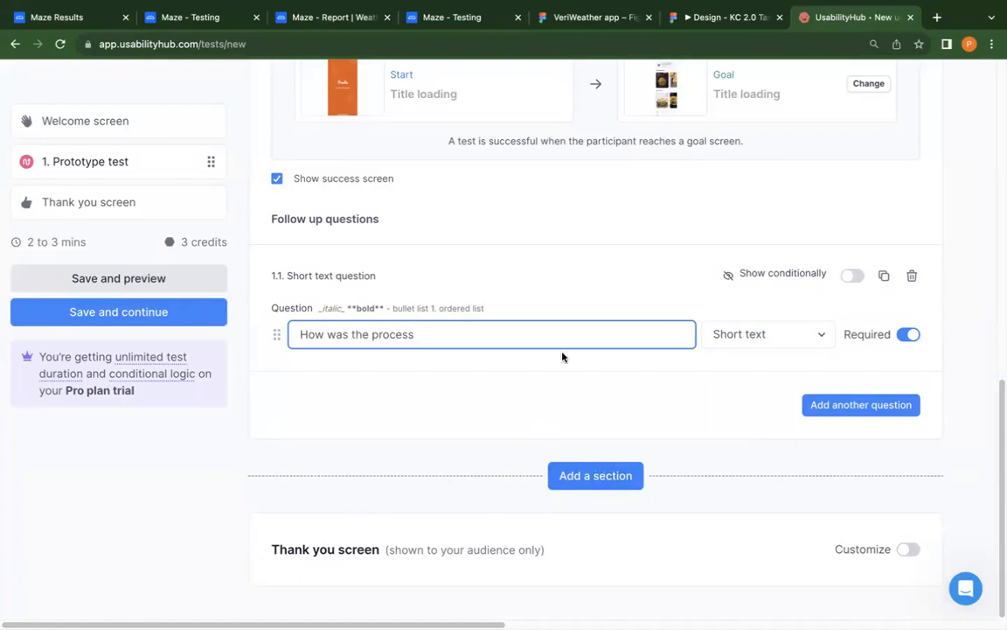
pyautogui.scroll(1, 555, 391)
pyautogui.scroll(-1, 561, 405)
# Add a Prototype test section with the task instruction 'Get a recipe'
pyautogui.click(573, 476)
pyautogui.scroll(-3, 553, 464)
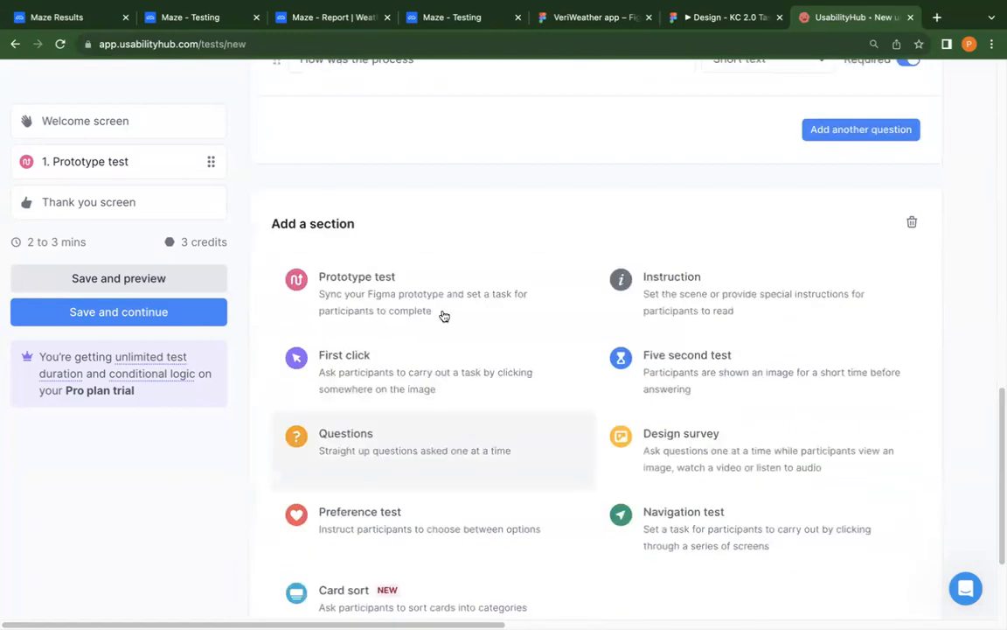
pyautogui.click(445, 288)
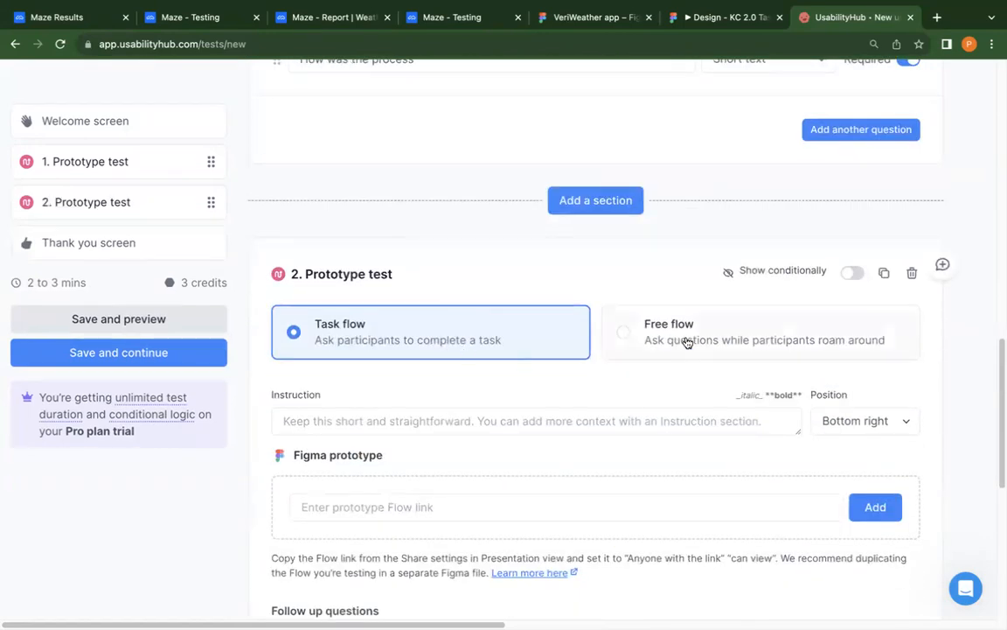
pyautogui.scroll(-1, 500, 362)
pyautogui.click(434, 319)
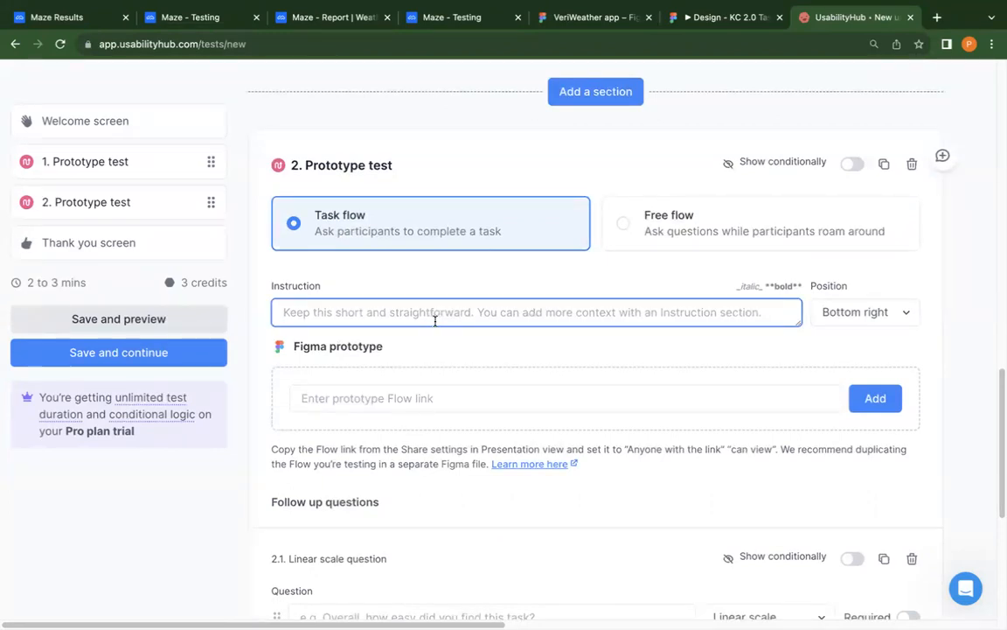
pyautogui.write('Get ')
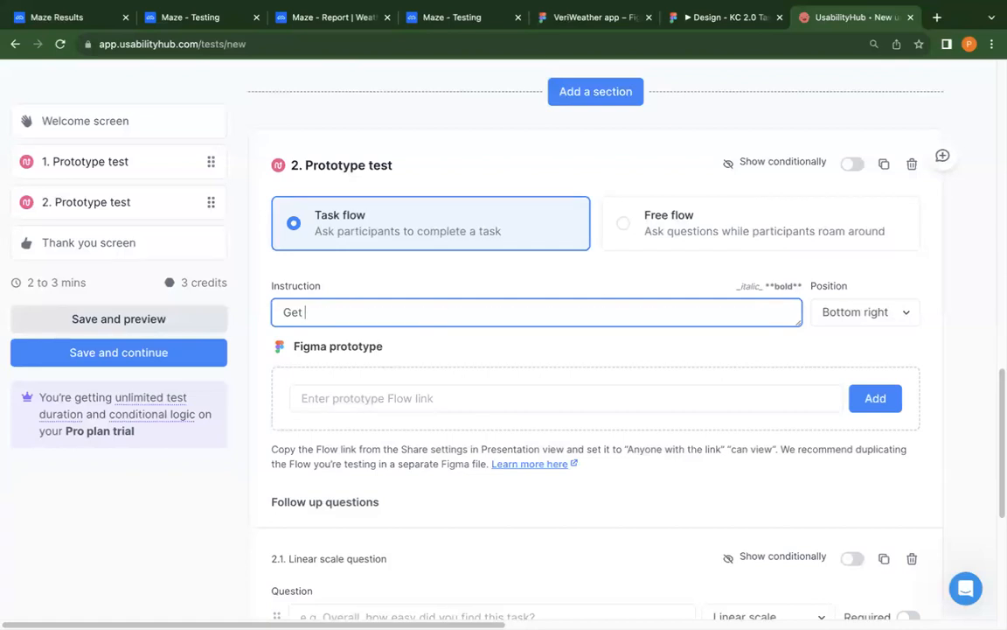
pyautogui.write('a repice')
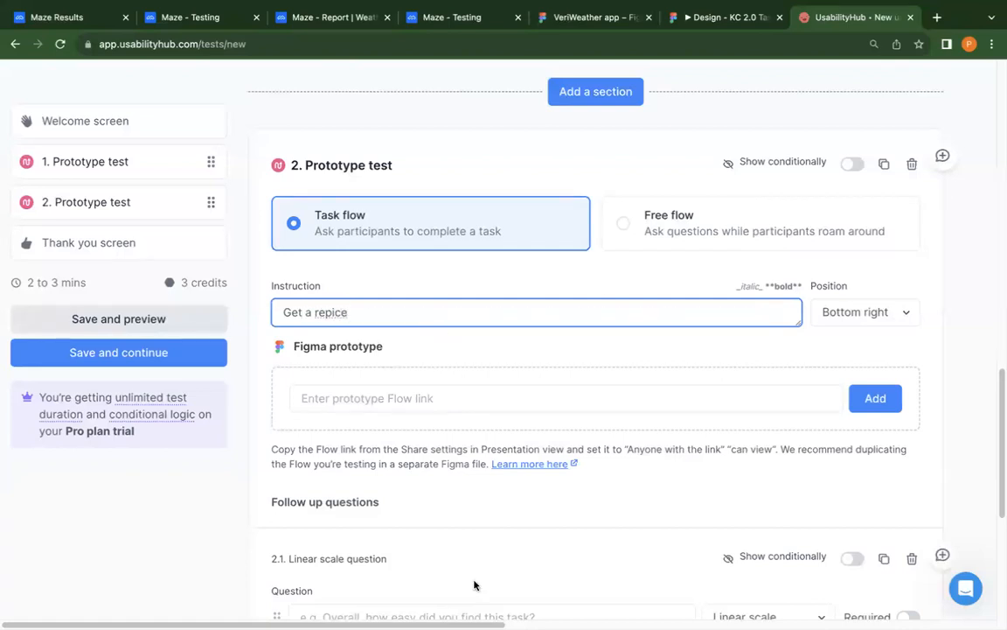
pyautogui.press('BackSpace')
pyautogui.press('BackSpace')
pyautogui.press('BackSpace')
pyautogui.press('BackSpace')
pyautogui.write('cipe')
# Link the KC 2.0 Task 06: Food Recipe App Figma prototype to the section
pyautogui.click(540, 395)
pyautogui.hotkey('ctrl', 'v')
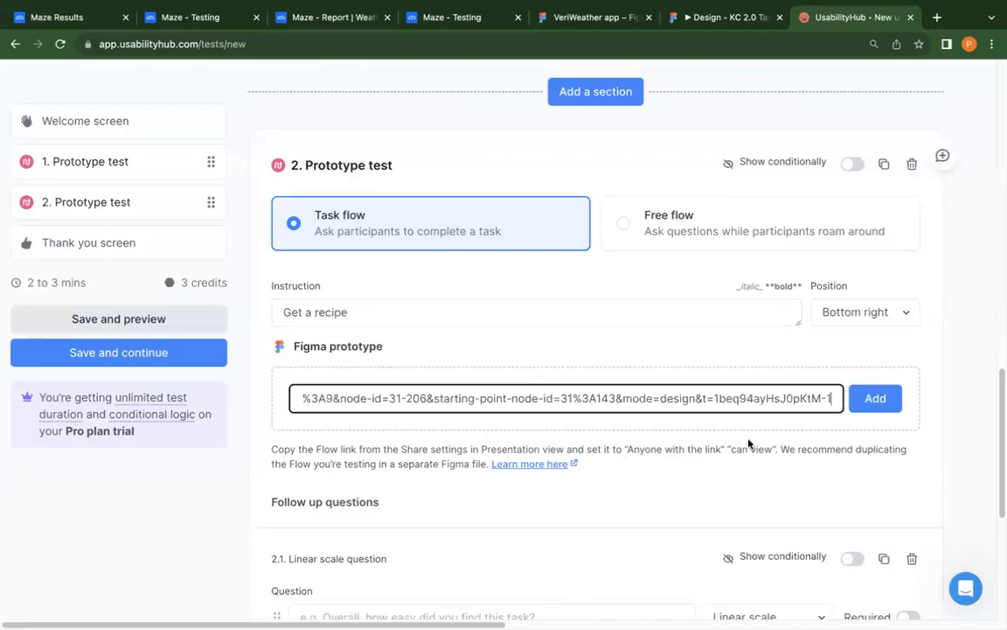
pyautogui.click(873, 399)
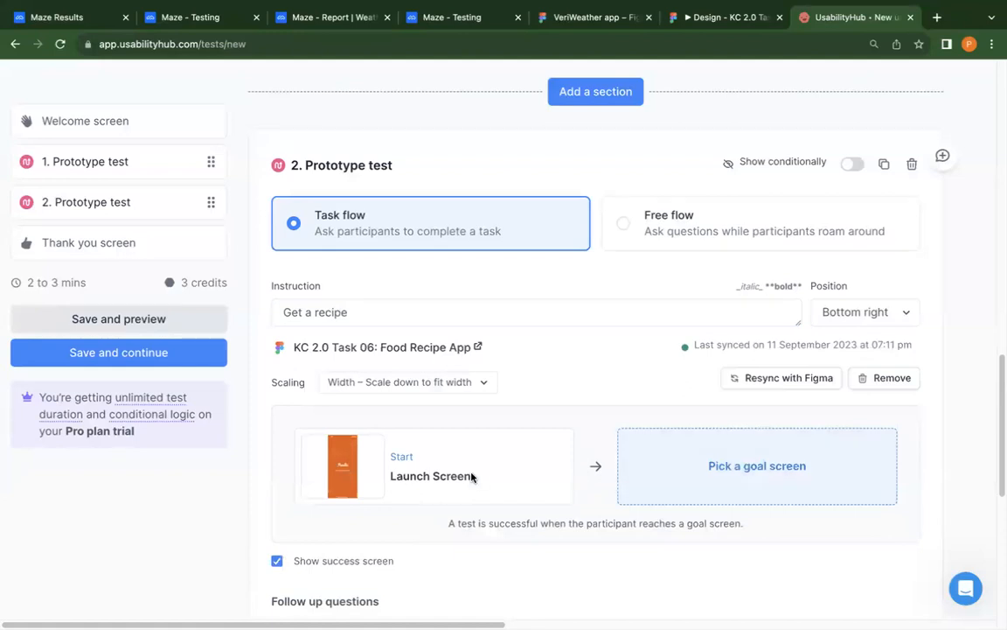
# Begin picking a goal screen and step through the splash, onboarding and sign-up screens
pyautogui.scroll(-1, 472, 476)
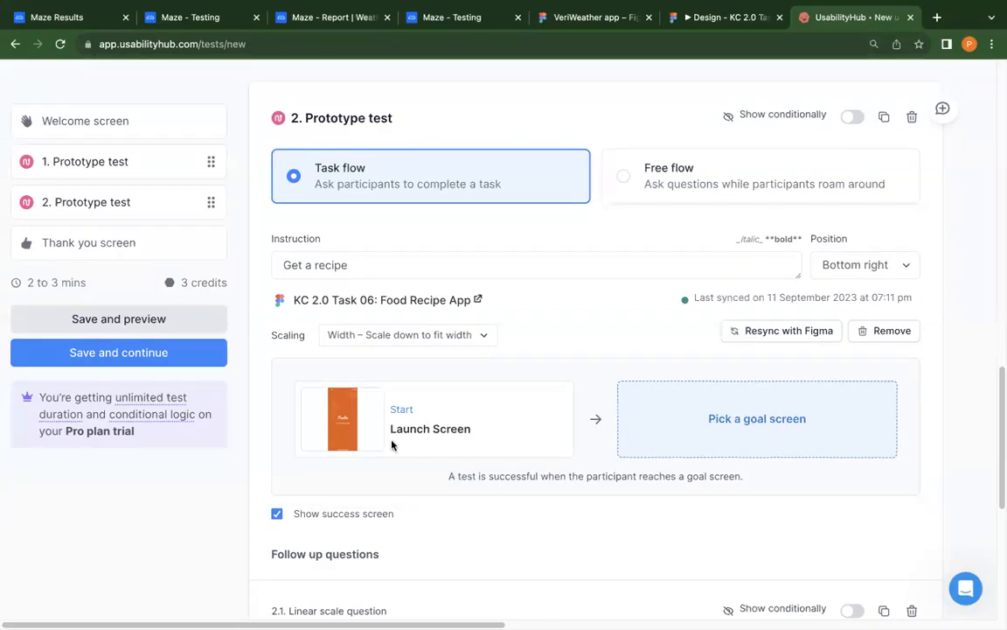
pyautogui.scroll(1, 391, 443)
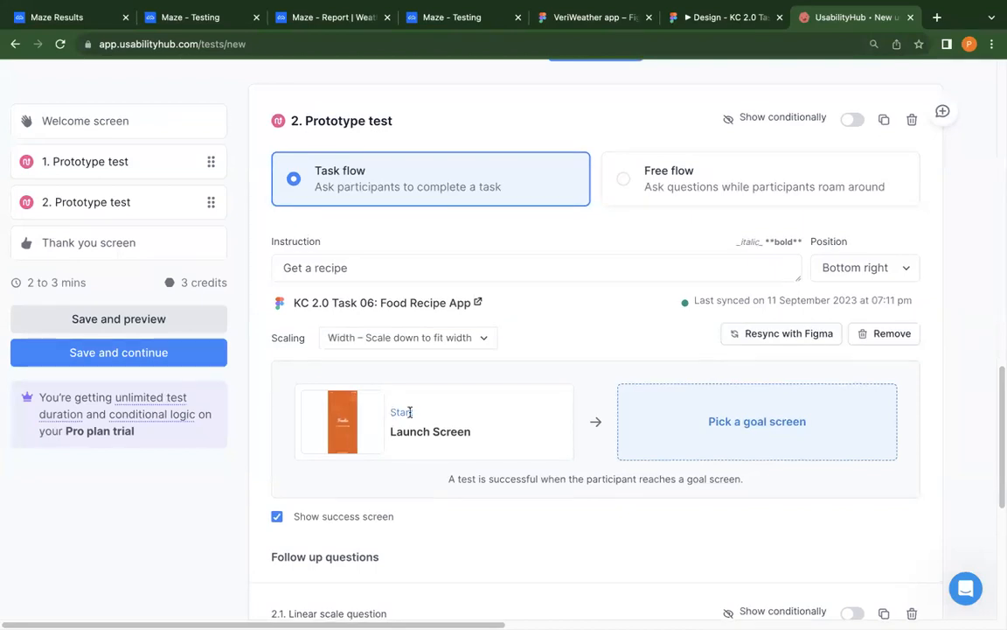
pyautogui.click(750, 433)
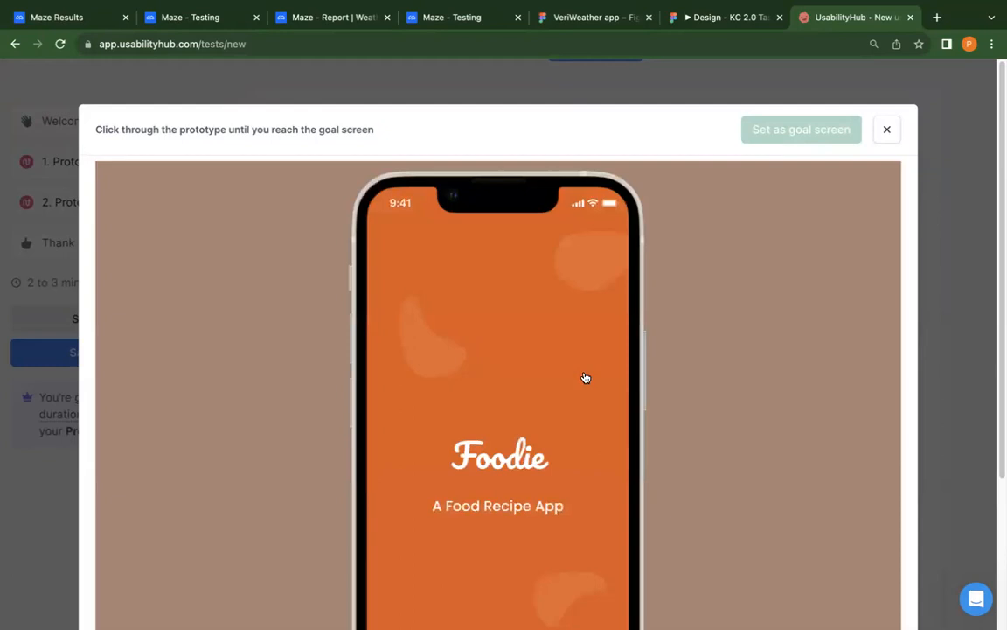
pyautogui.click(482, 487)
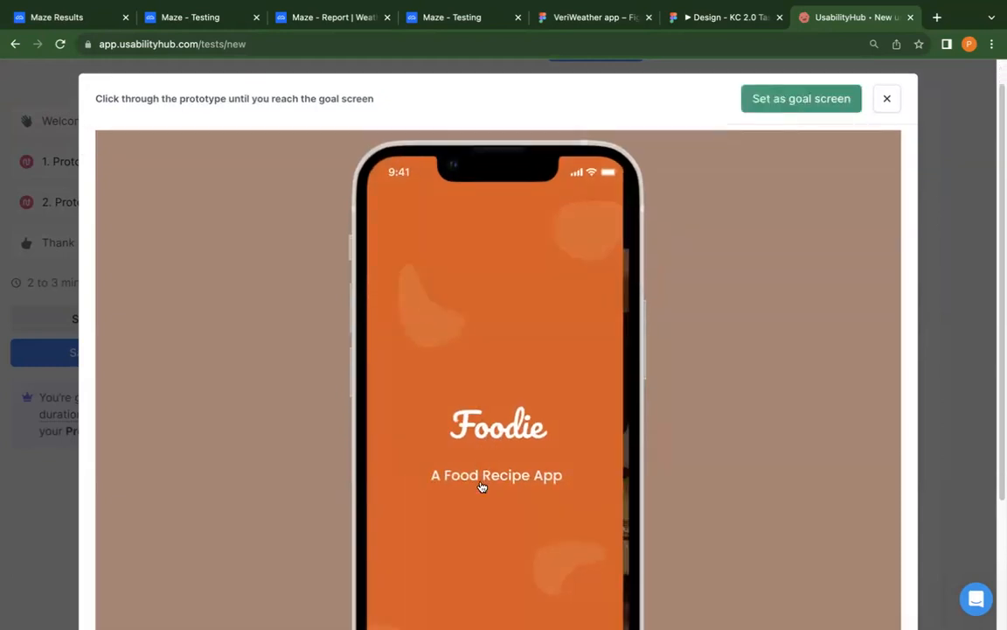
pyautogui.scroll(-2, 481, 487)
pyautogui.click(576, 506)
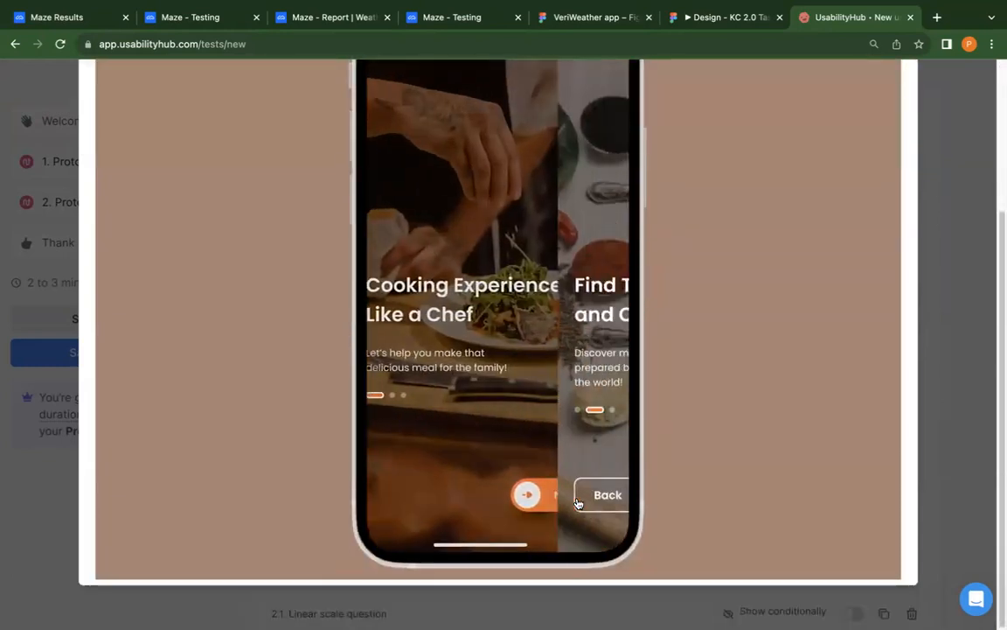
pyautogui.click(577, 504)
pyautogui.click(579, 503)
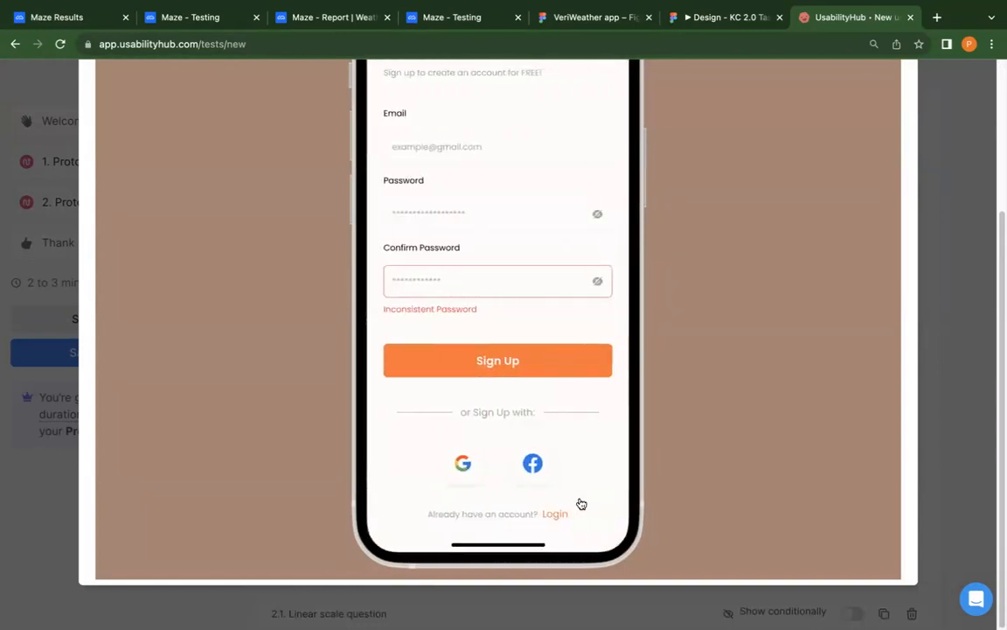
pyautogui.click(464, 463)
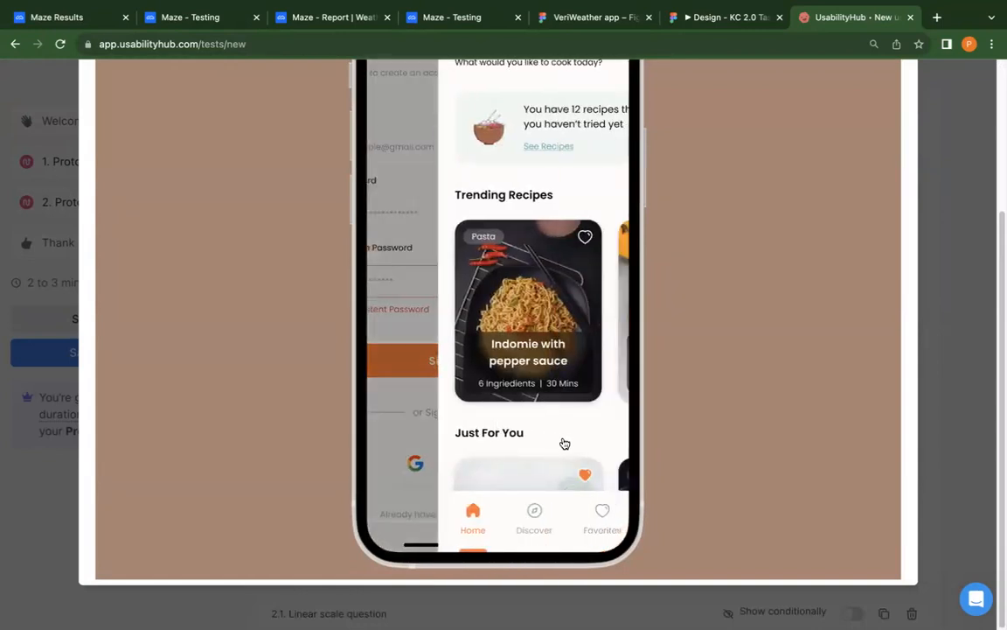
# Go to the Explore/Discover screen and set it as the goal screen
pyautogui.click(464, 147)
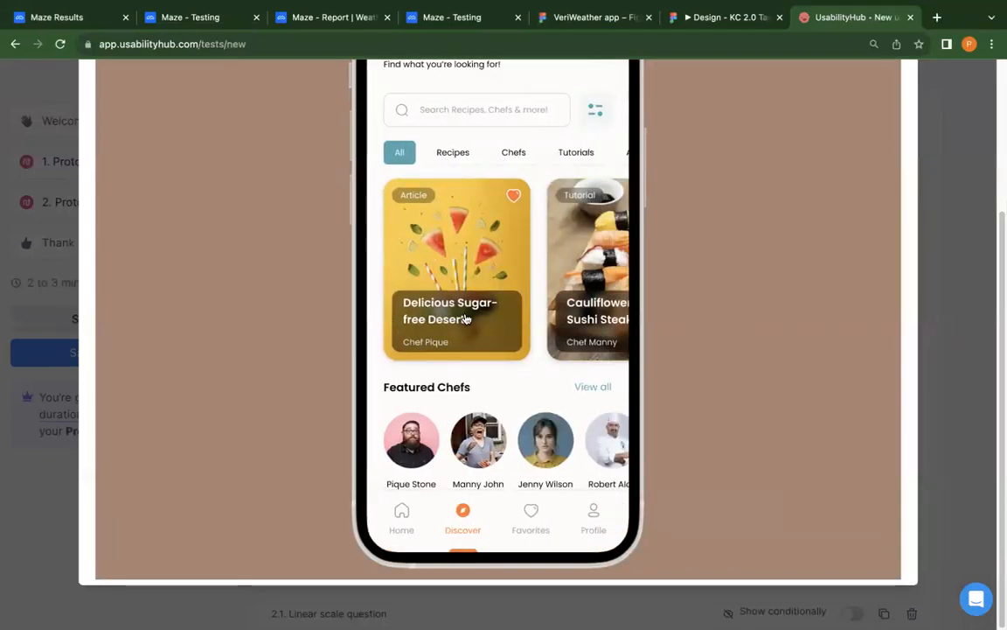
pyautogui.scroll(3, 696, 228)
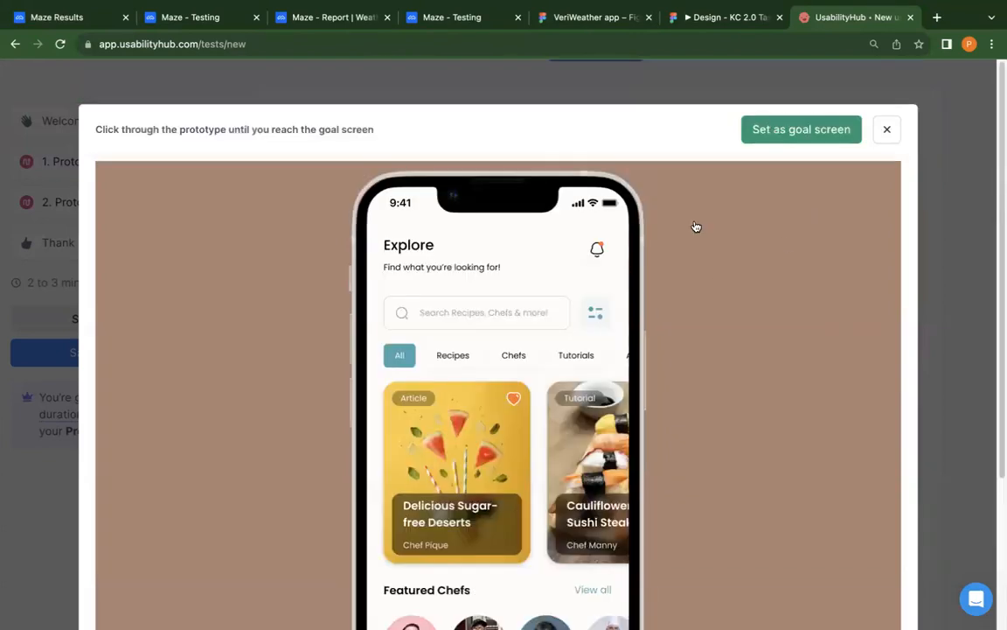
pyautogui.click(789, 132)
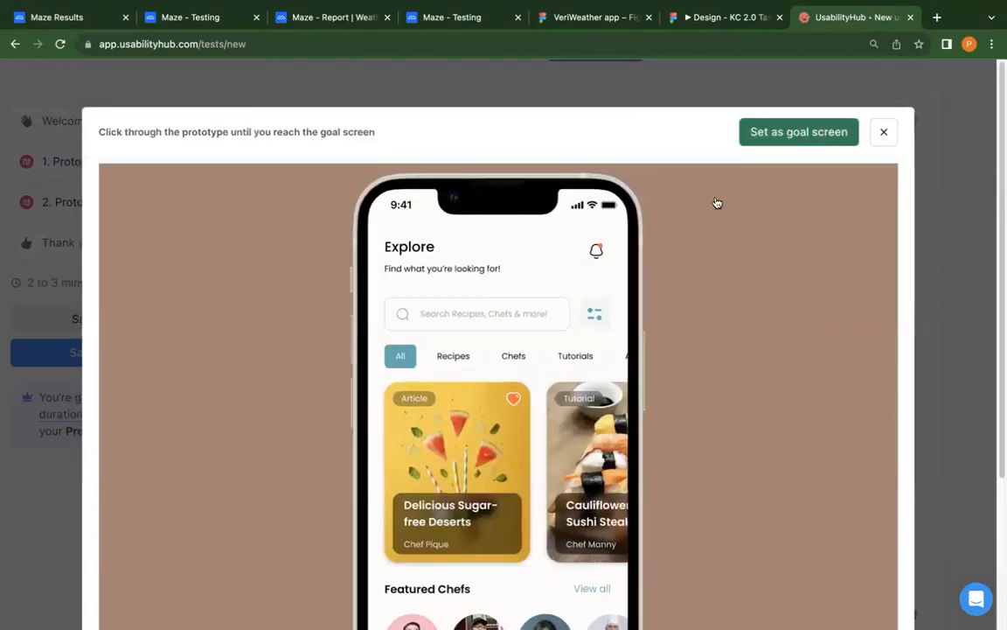
pyautogui.scroll(-1, 413, 390)
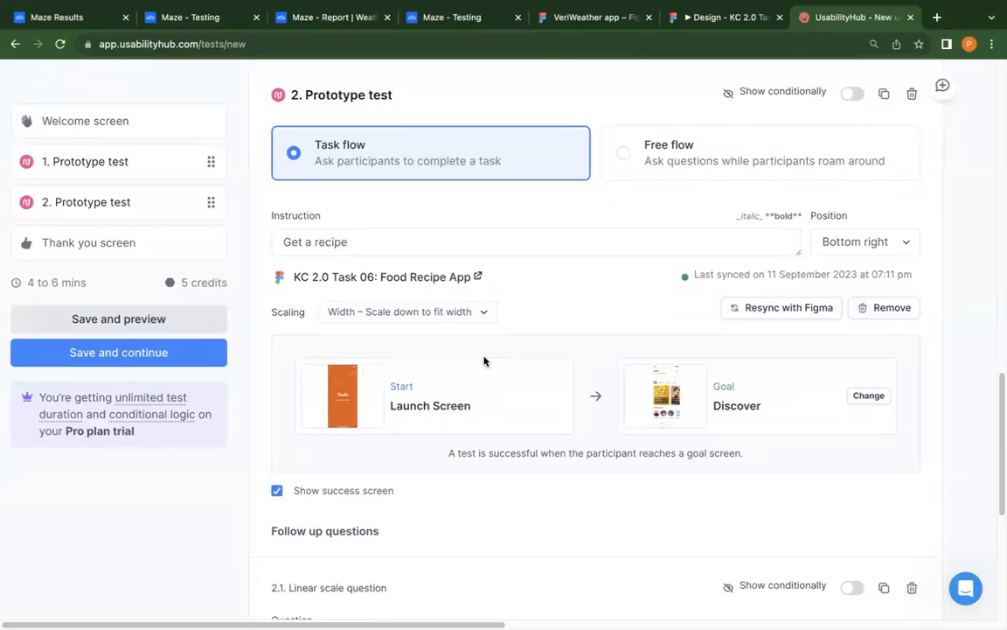
# Make the 1-to-5 linear scale follow-up question required
pyautogui.scroll(-5, 472, 359)
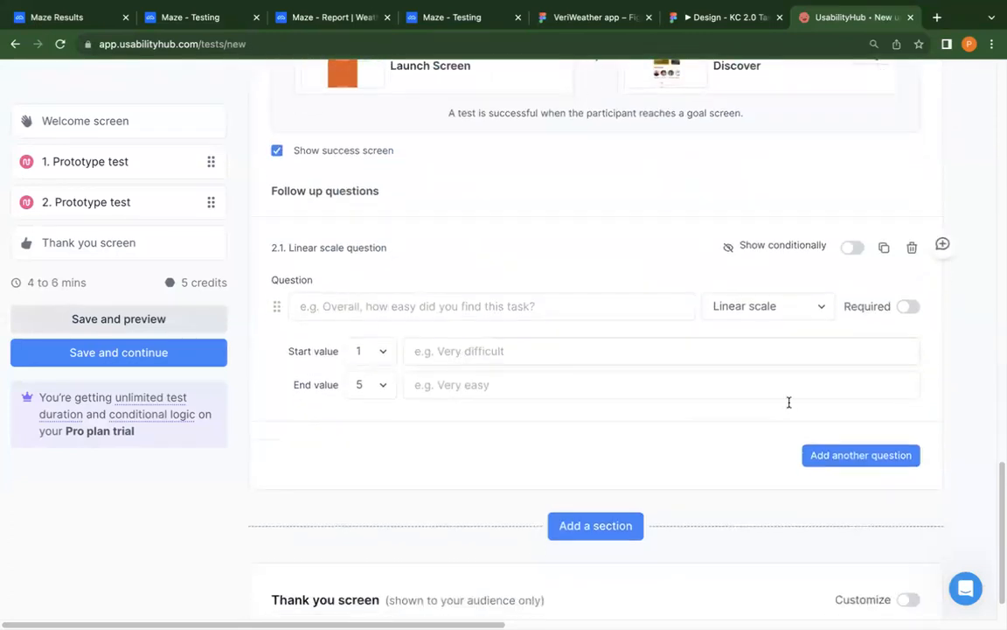
pyautogui.click(567, 348)
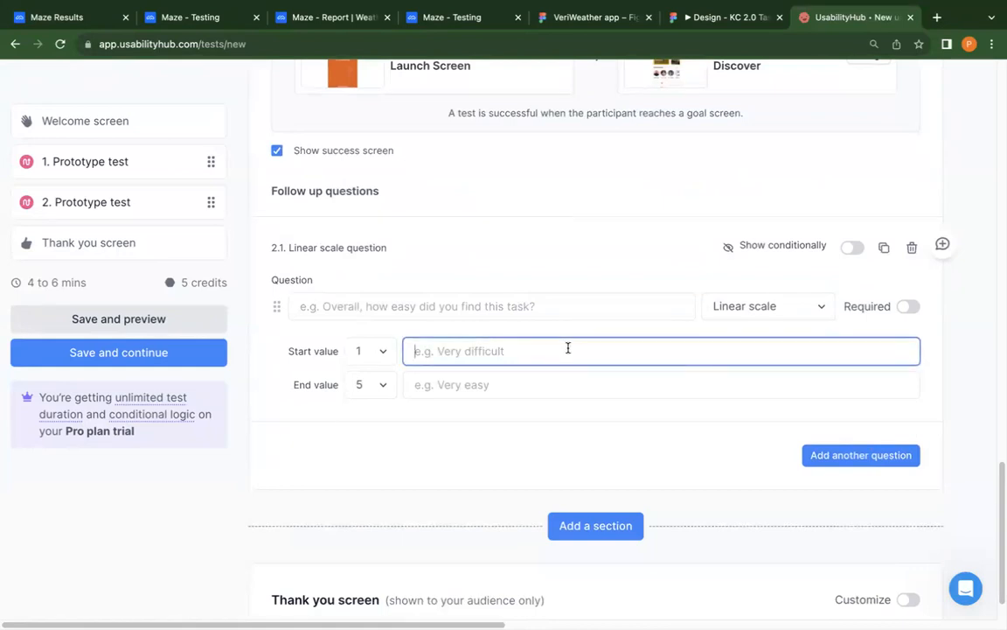
pyautogui.click(451, 392)
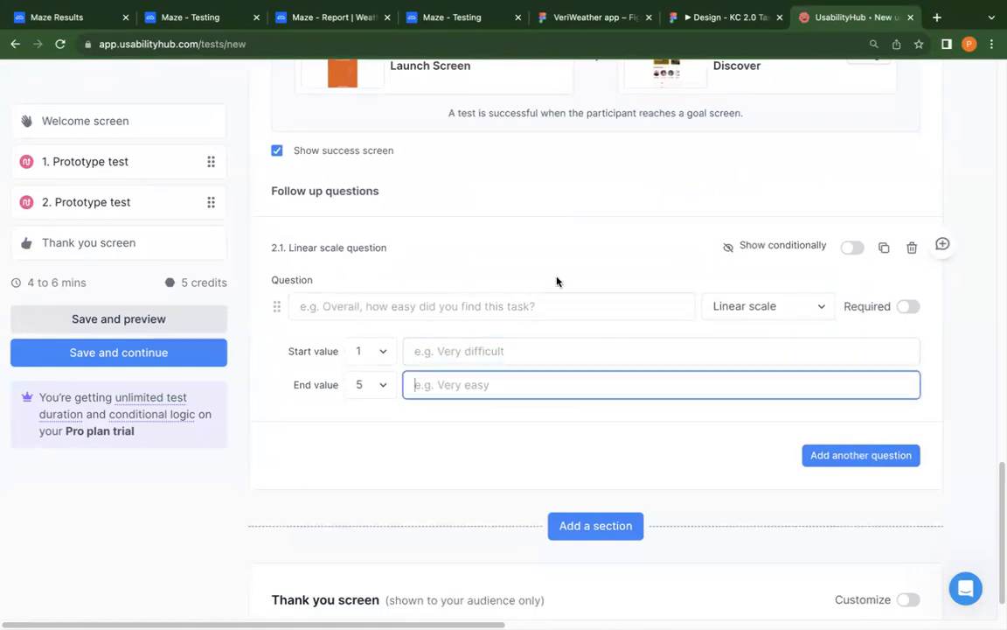
pyautogui.click(560, 303)
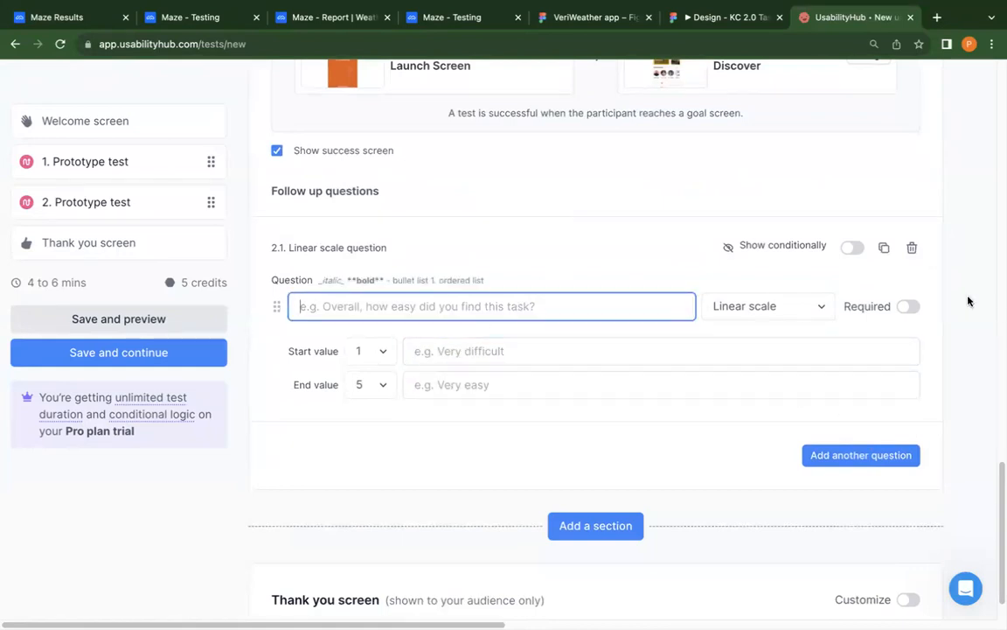
pyautogui.click(908, 306)
pyautogui.scroll(-1, 608, 394)
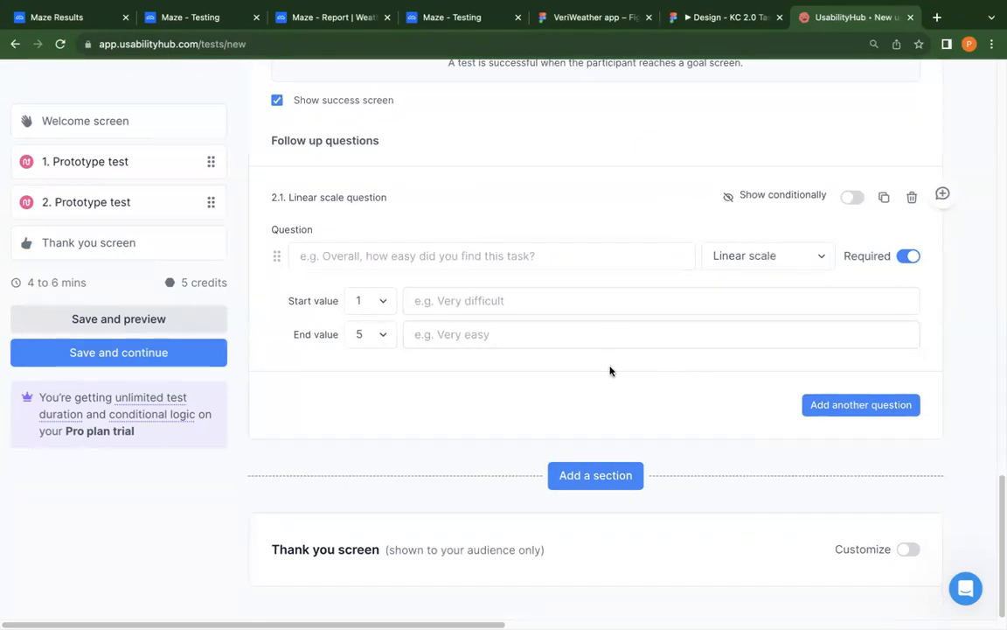
# Leave the thank-you screen uncustomized after toggling Customize on and off
pyautogui.click(908, 549)
pyautogui.scroll(-3, 531, 482)
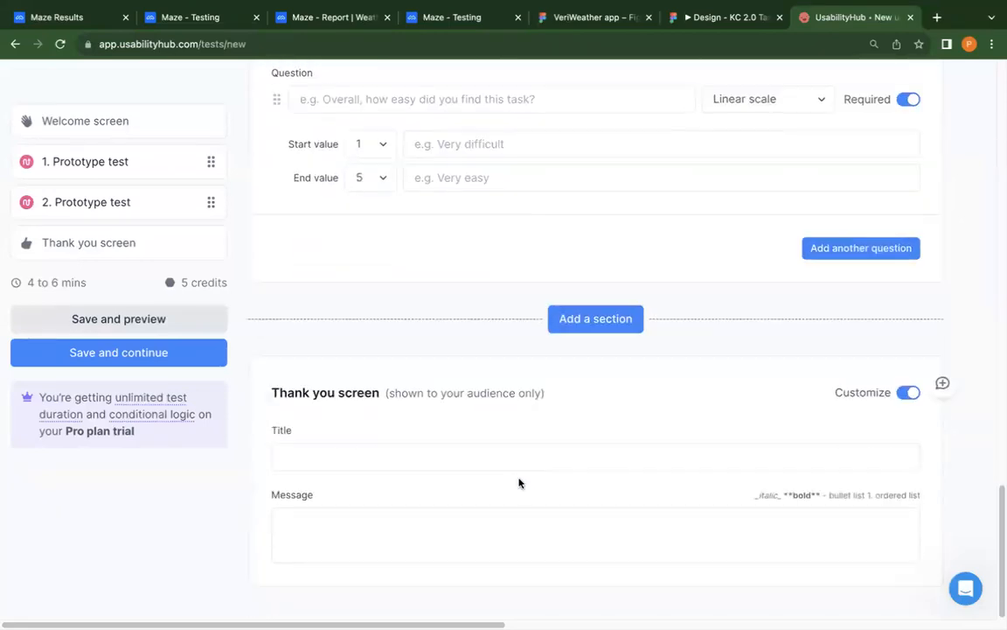
pyautogui.click(905, 393)
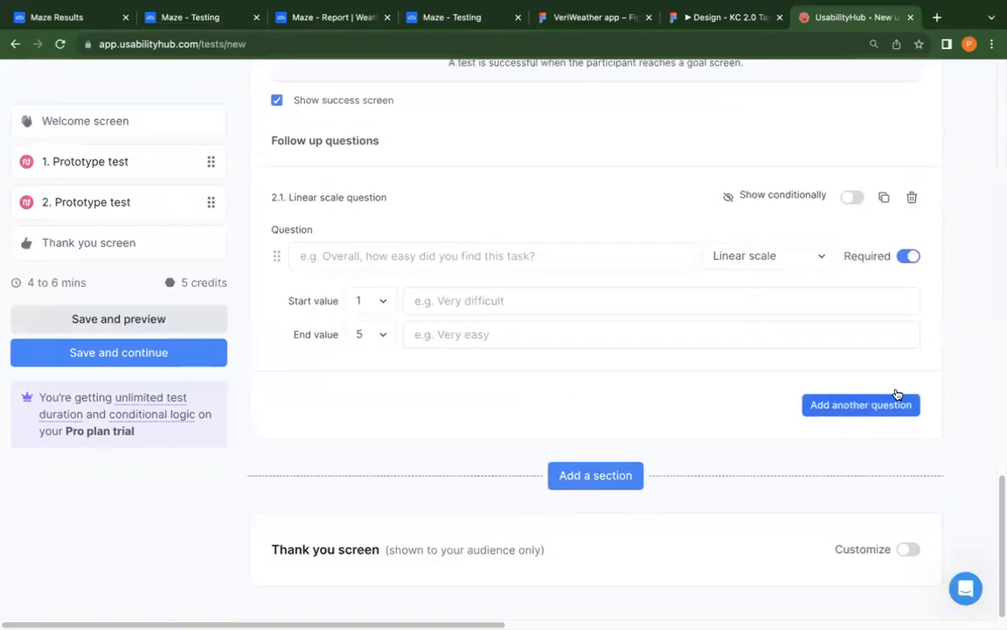
# Fill the first test's missing instruction with 'There is none' after save and preview fails
pyautogui.click(159, 325)
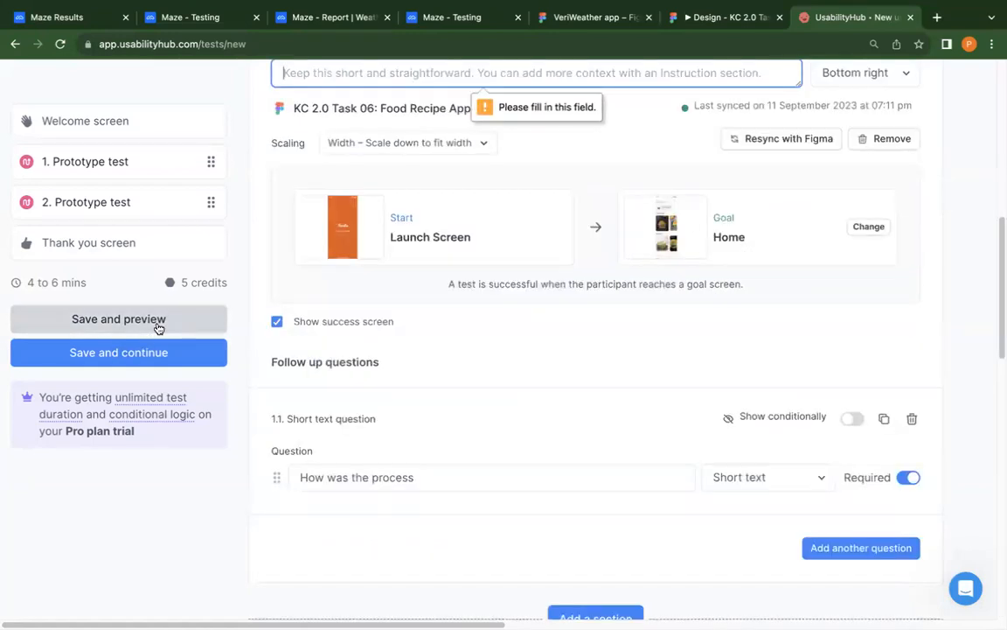
pyautogui.click(158, 328)
pyautogui.click(158, 318)
pyautogui.click(157, 320)
pyautogui.click(154, 322)
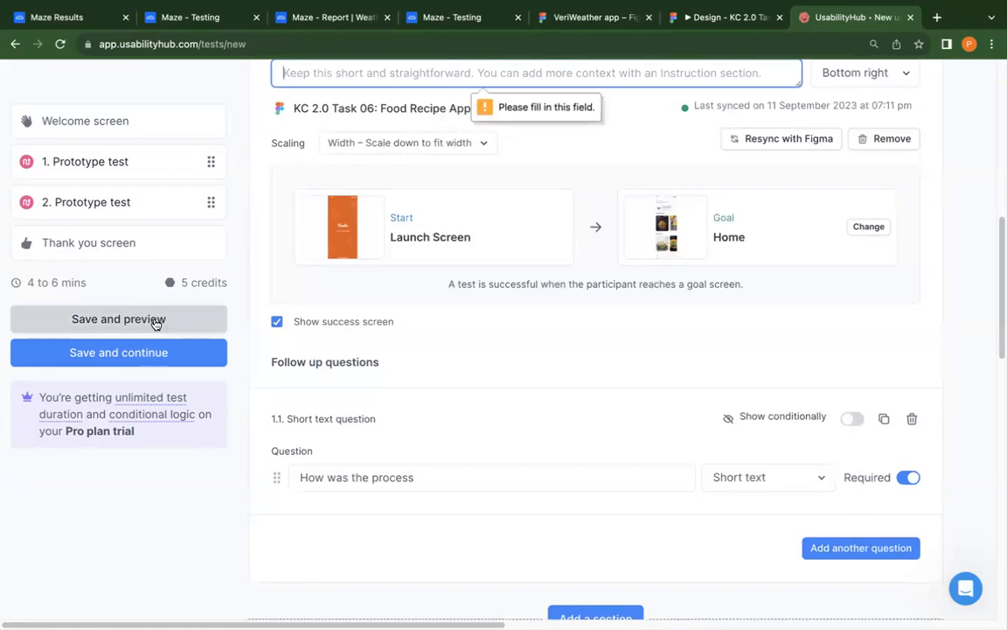
pyautogui.scroll(2, 371, 307)
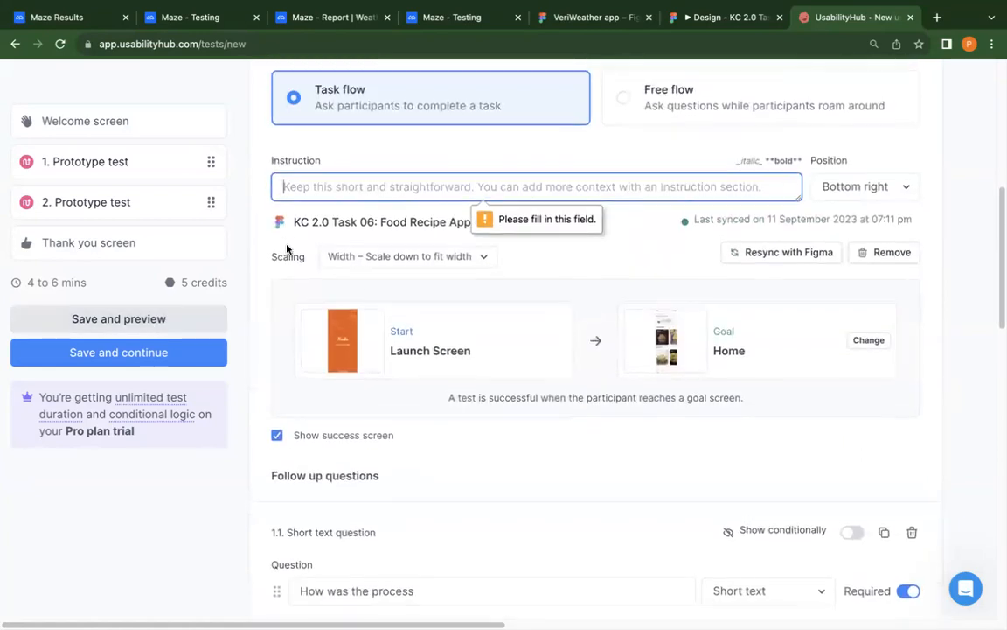
pyautogui.write('There is none')
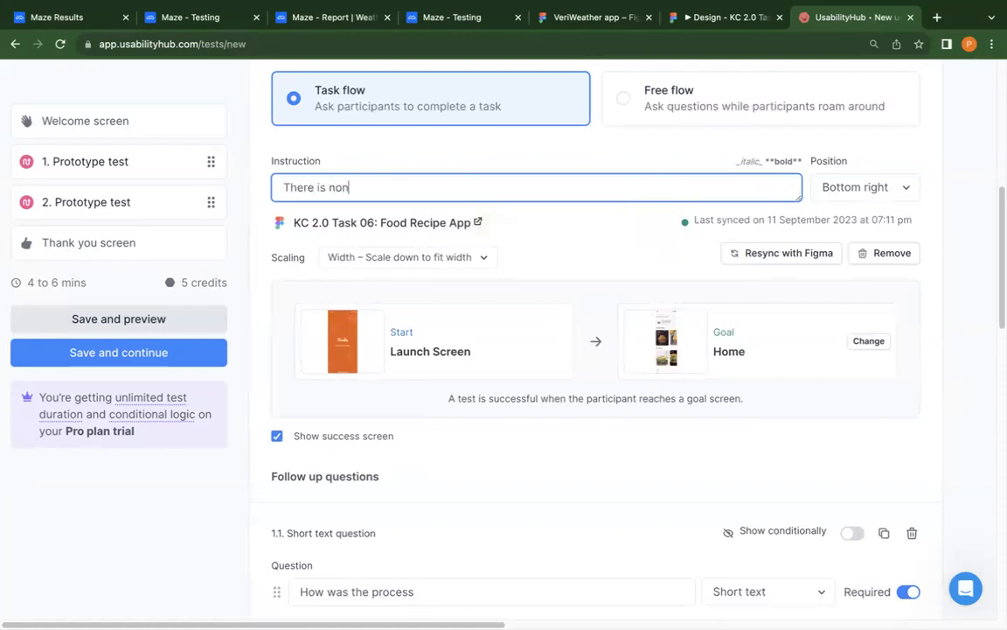
pyautogui.click(135, 318)
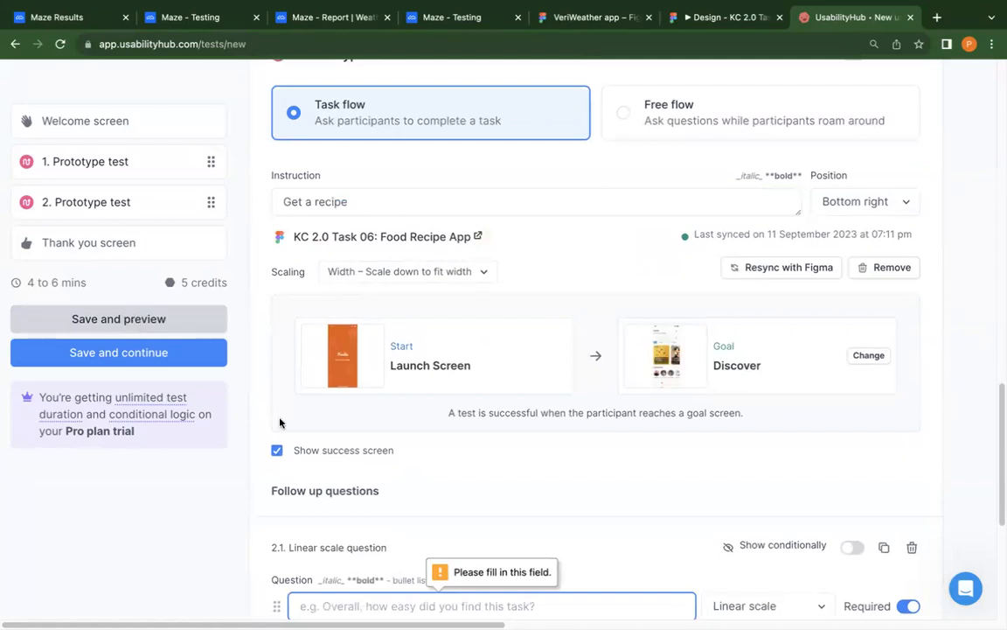
# Word the scale question 'How easy was it' and open the test preview
pyautogui.scroll(-3, 288, 432)
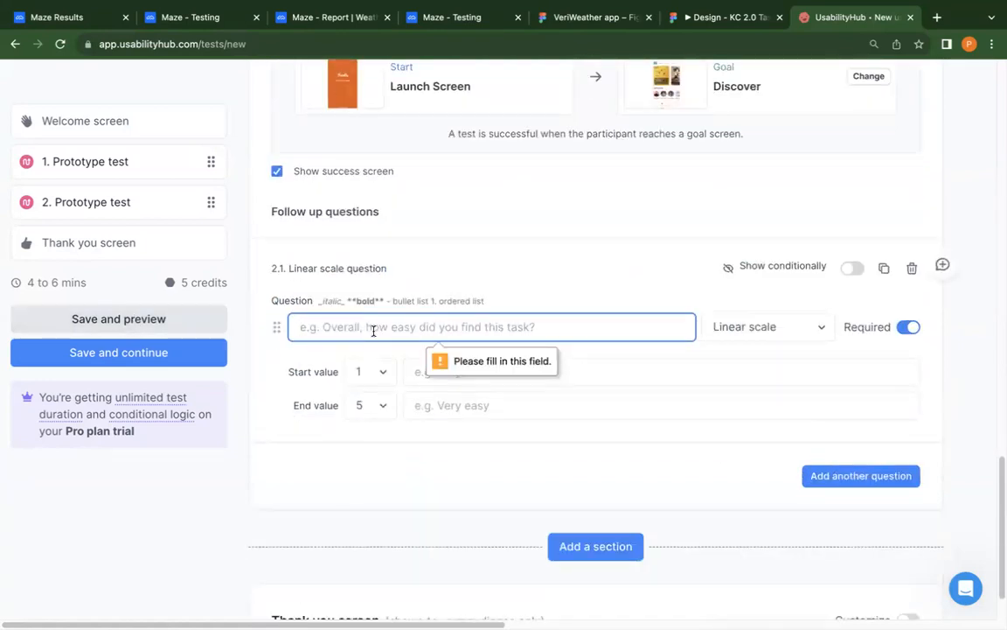
pyautogui.write('How was')
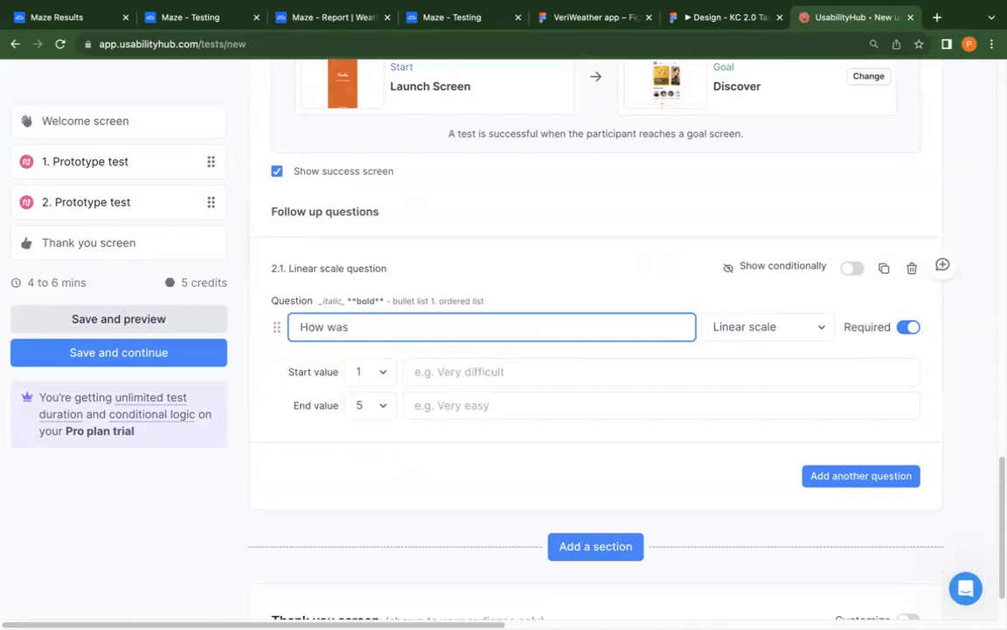
pyautogui.press('BackSpace')
pyautogui.press('BackSpace')
pyautogui.press('BackSpace')
pyautogui.write('easy was it')
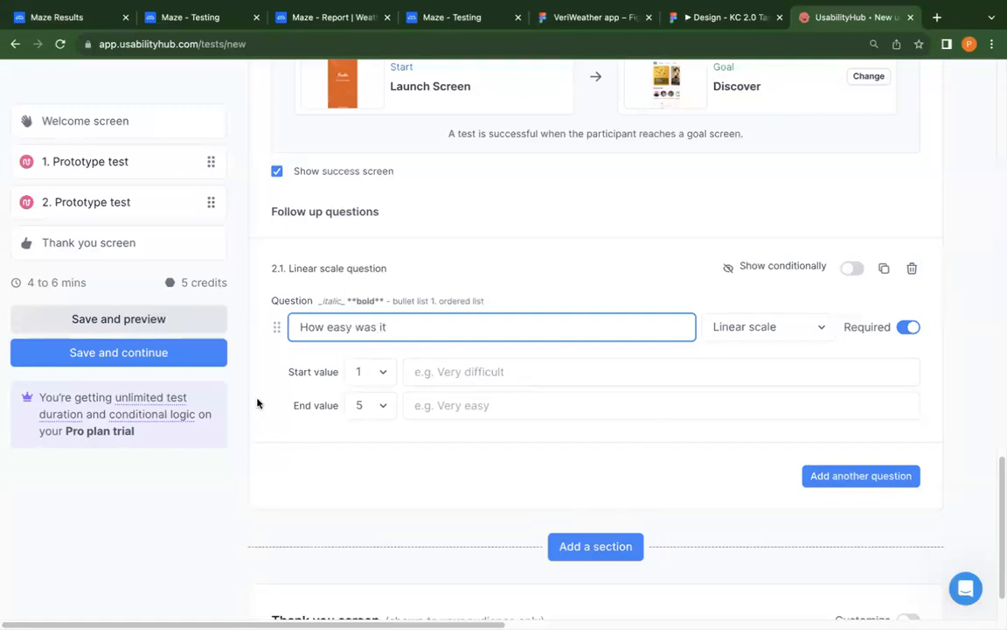
pyautogui.click(156, 318)
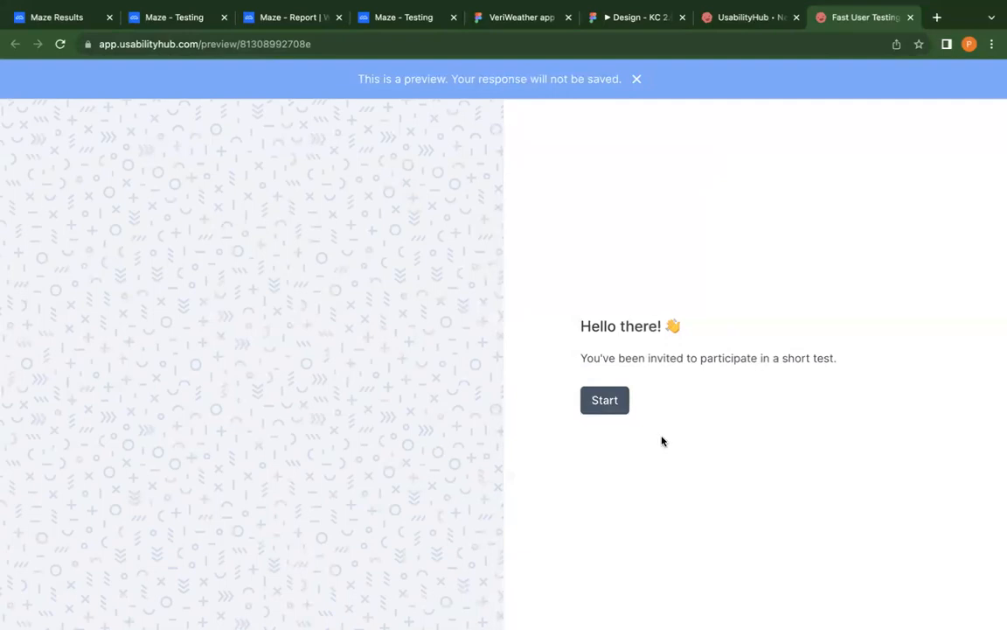
# Start the preview and complete the first prototype task through onboarding and sign-up
pyautogui.click(610, 408)
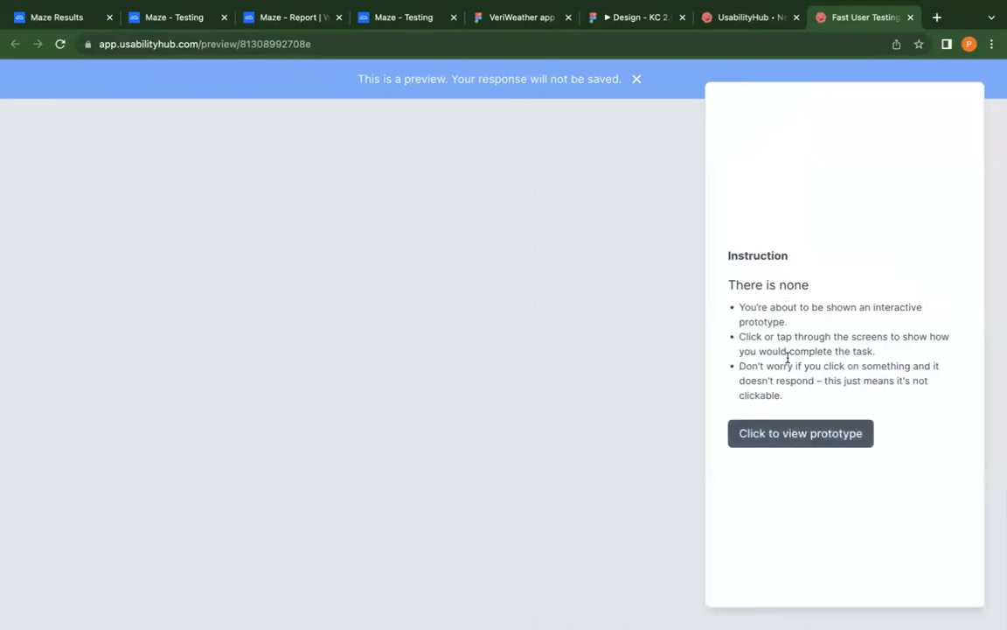
pyautogui.click(830, 442)
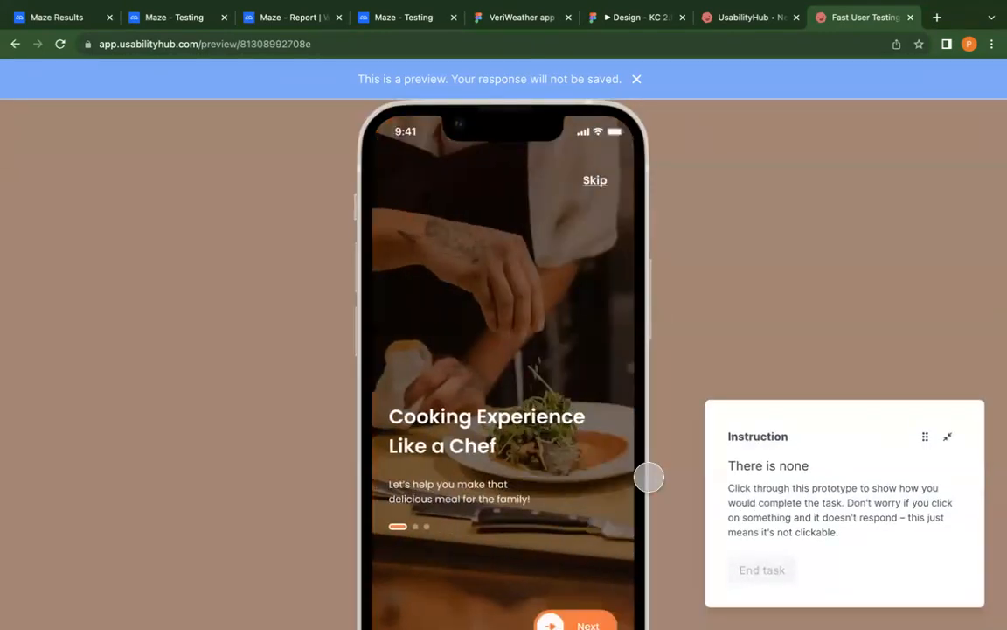
pyautogui.click(584, 623)
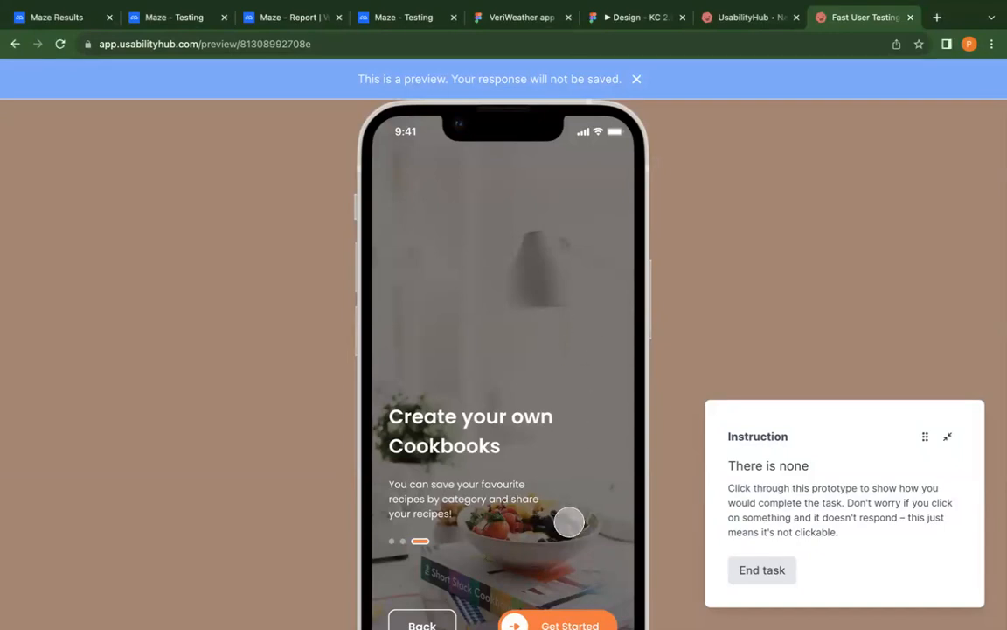
pyautogui.click(557, 623)
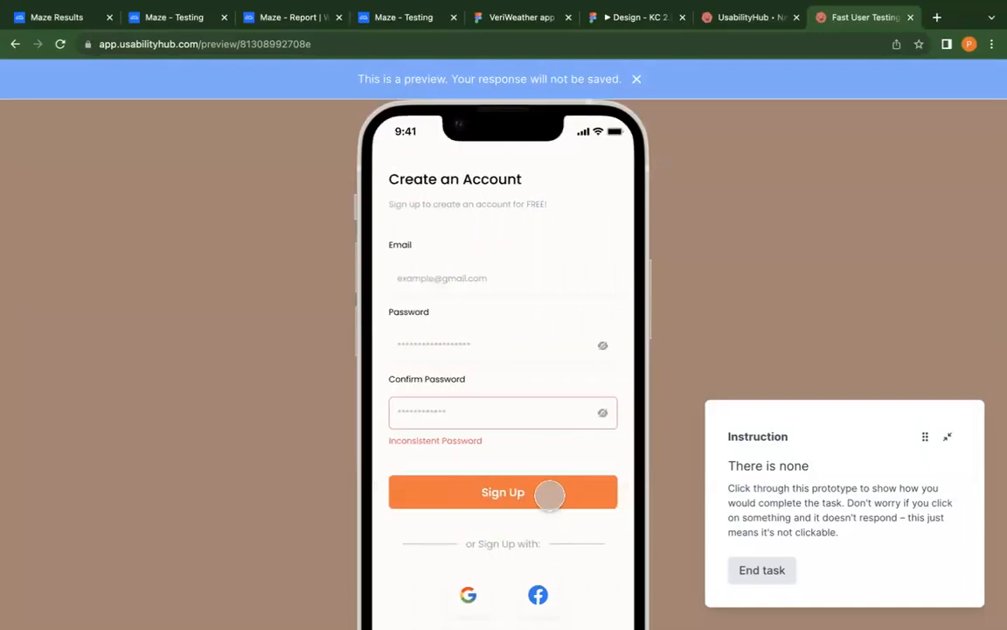
pyautogui.click(522, 483)
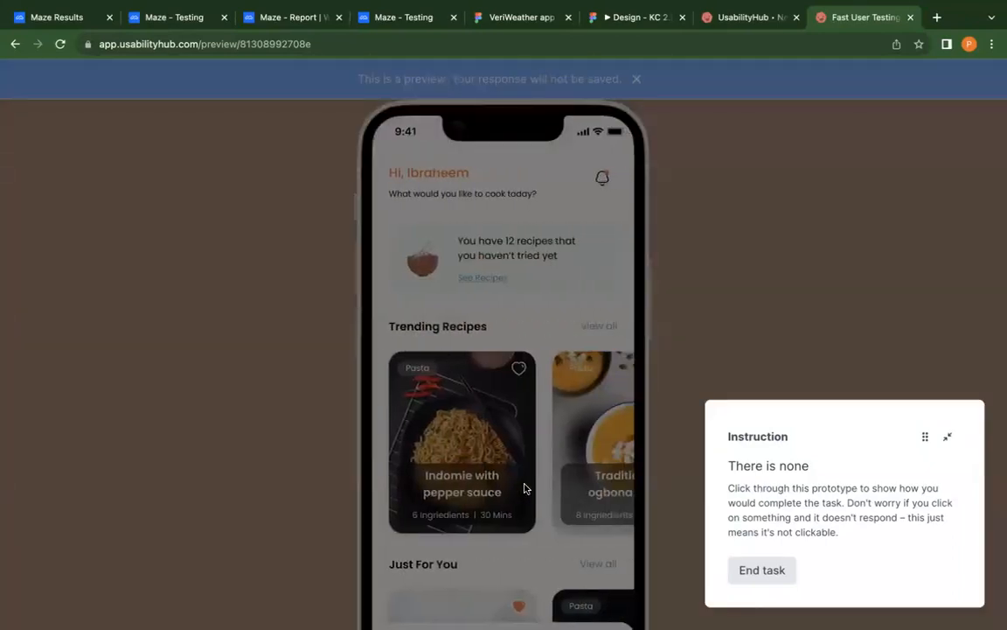
pyautogui.click(762, 568)
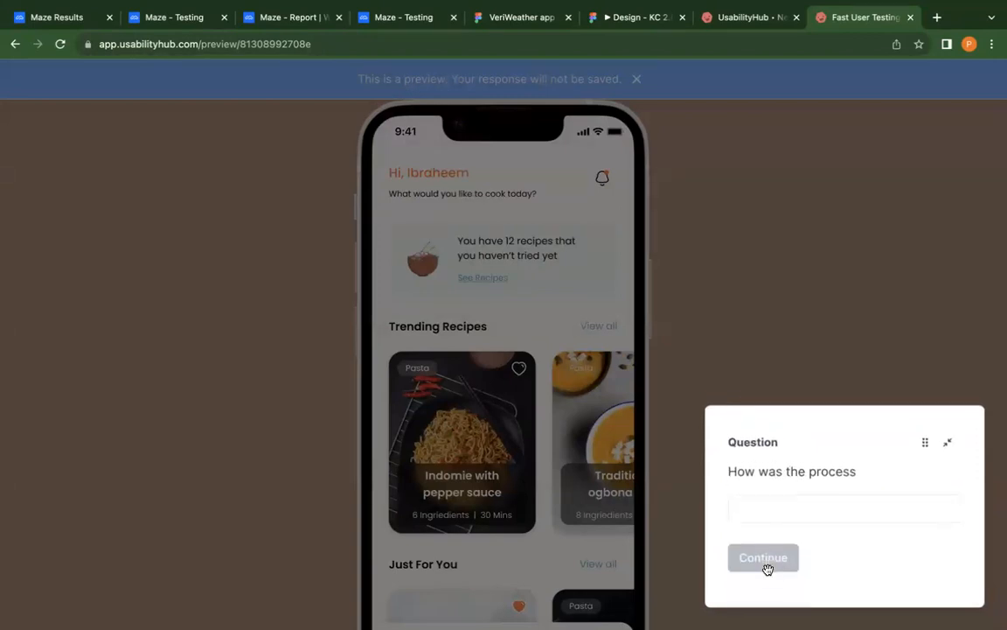
# Answer 'How was the process' with placeholder text 'hjk;' and continue
pyautogui.click(807, 506)
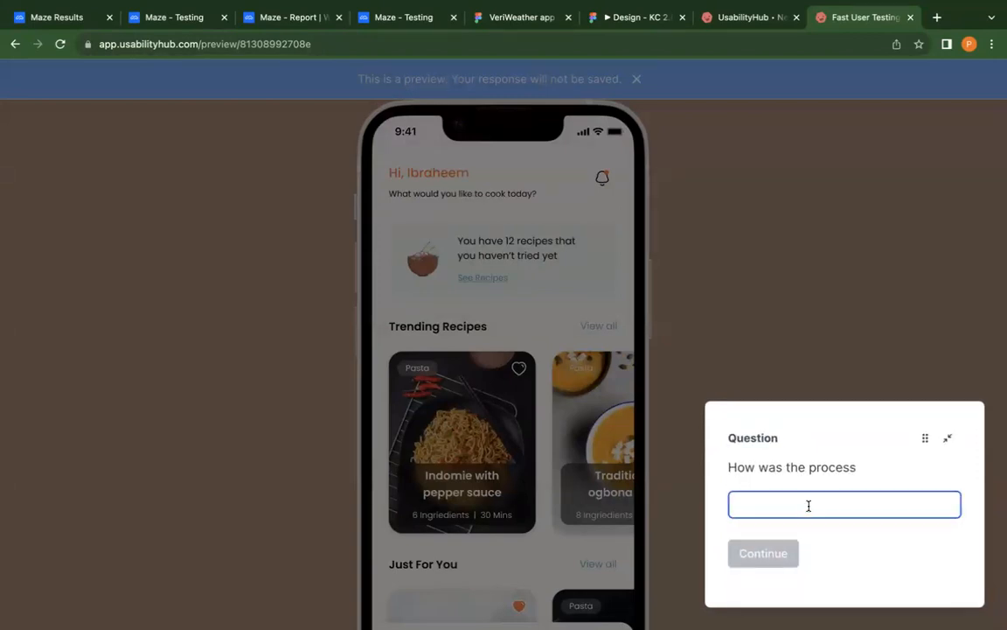
pyautogui.write('hjk;')
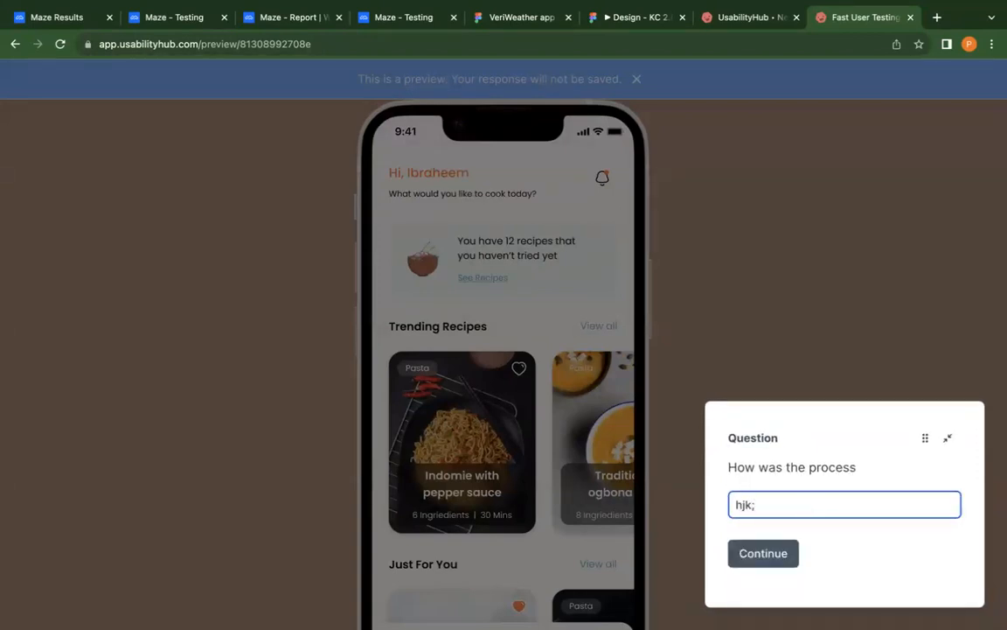
pyautogui.click(779, 558)
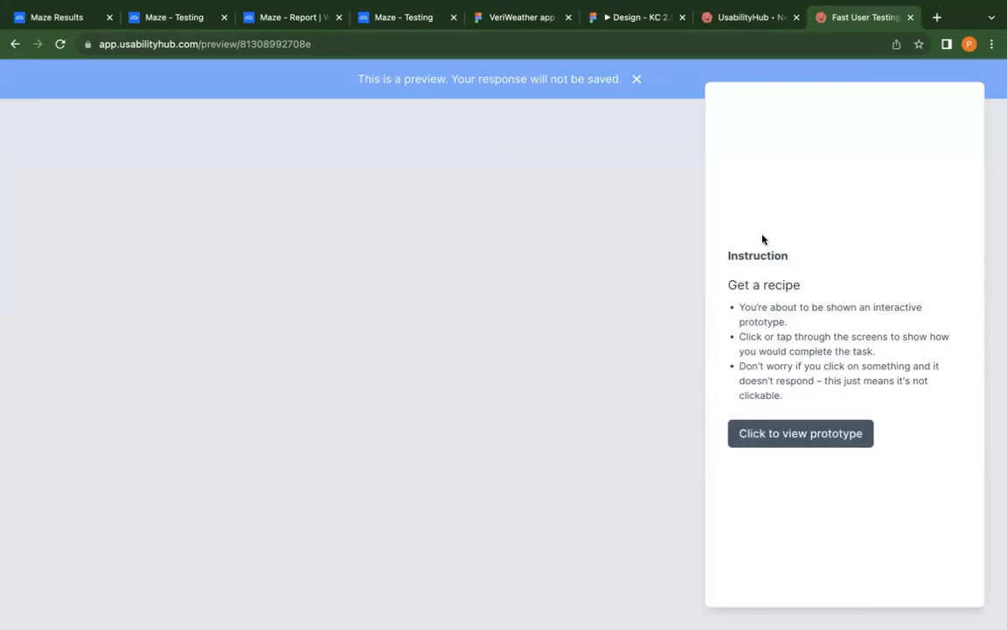
# Complete the recipe task by navigating the prototype to the Explore screen
pyautogui.click(803, 432)
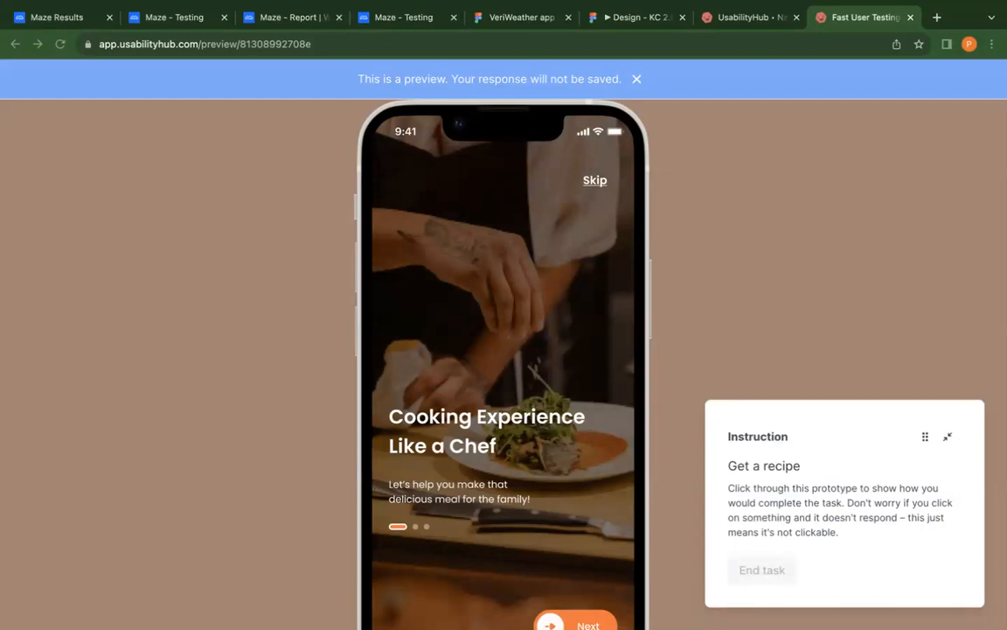
pyautogui.moveTo(622, 452); pyautogui.dragTo(494, 455)
pyautogui.click(568, 624)
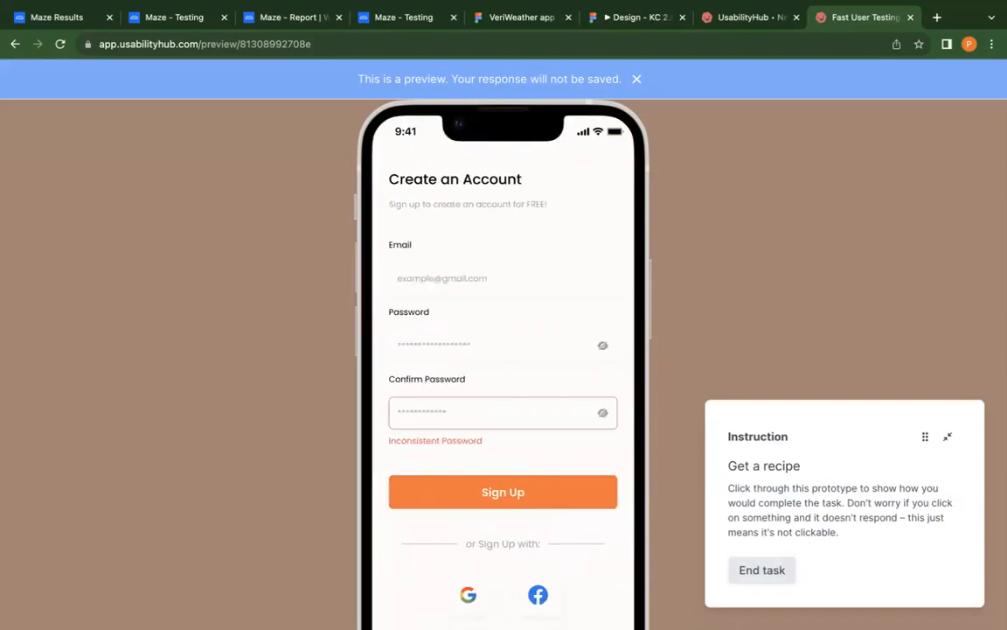
pyautogui.click(469, 594)
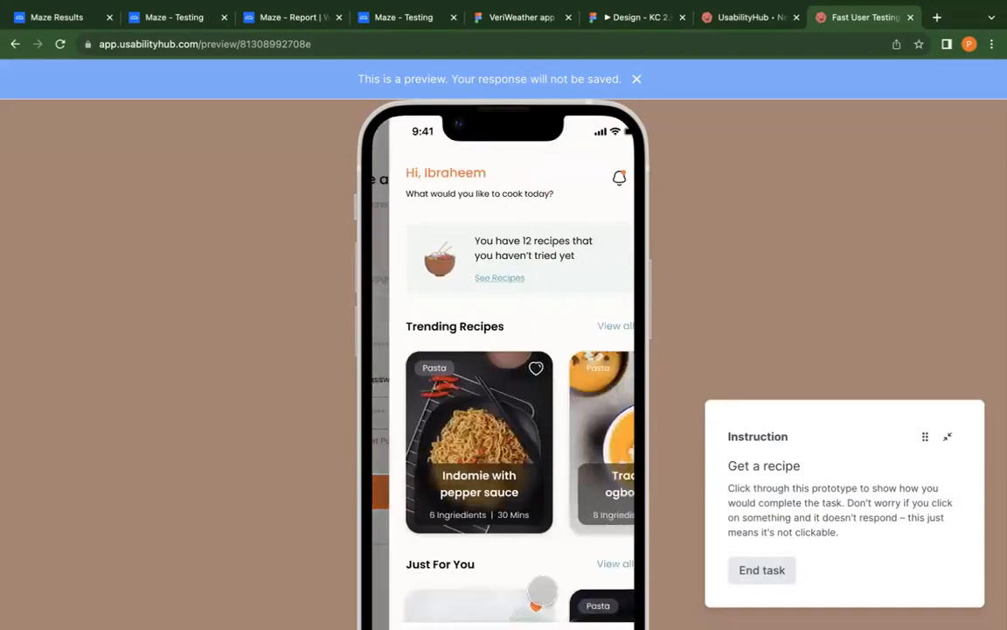
pyautogui.click(468, 278)
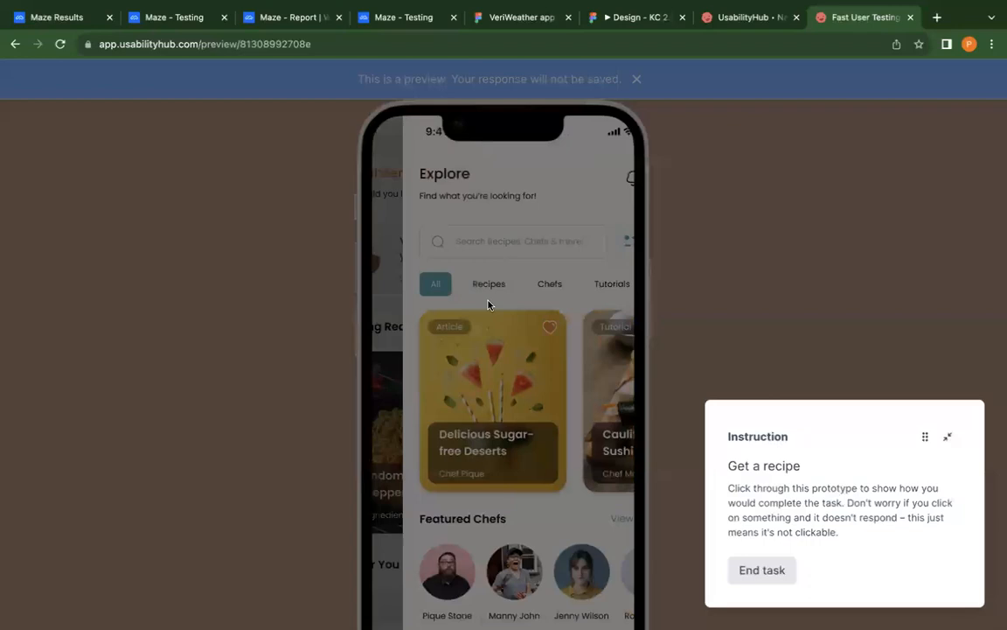
# Rate the task's ease as 3, finish the preview and return to the editor
pyautogui.click(742, 570)
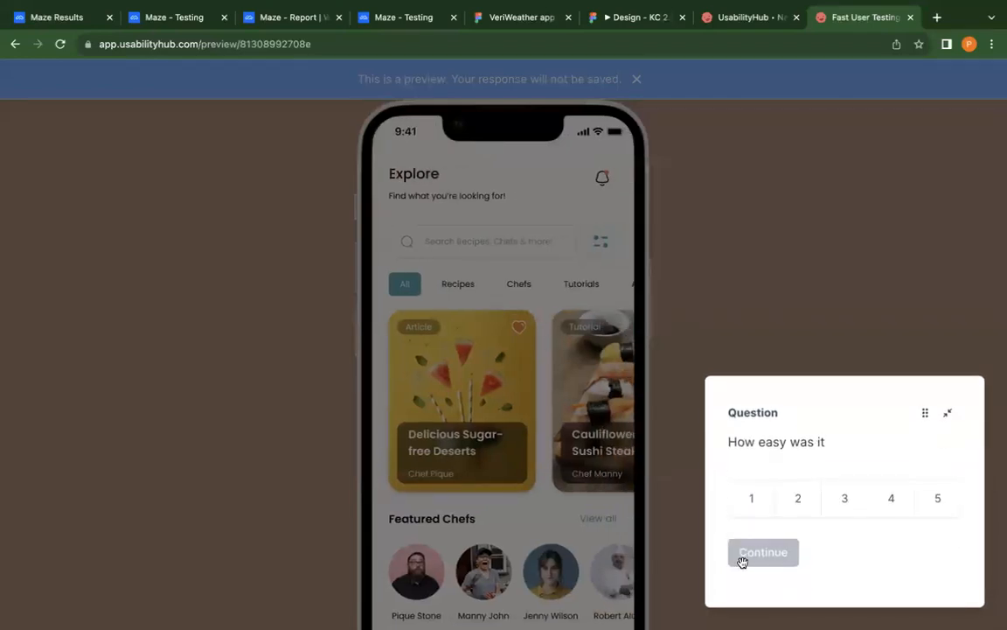
pyautogui.click(860, 500)
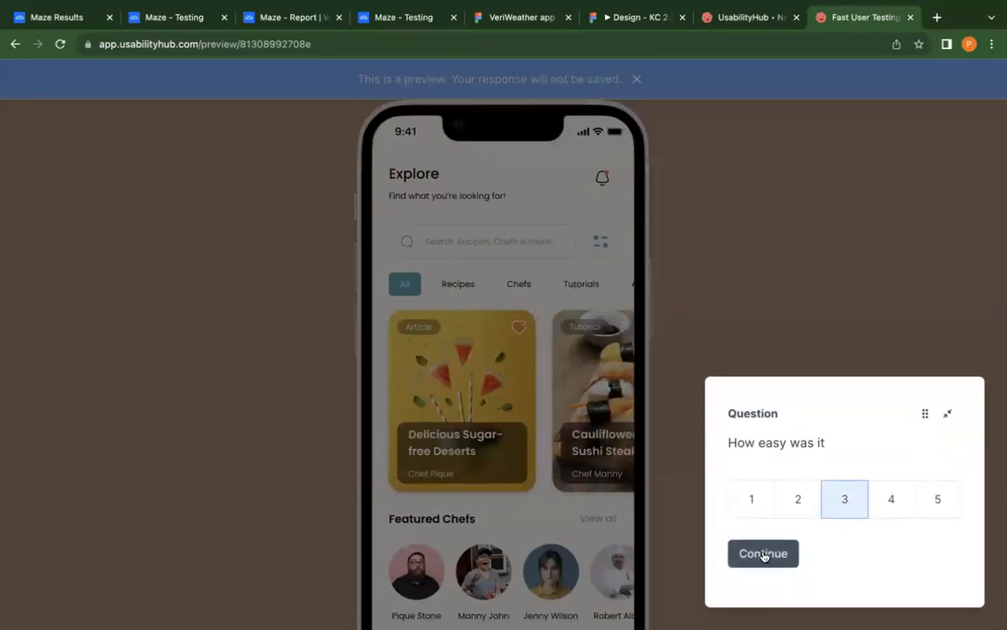
pyautogui.click(762, 552)
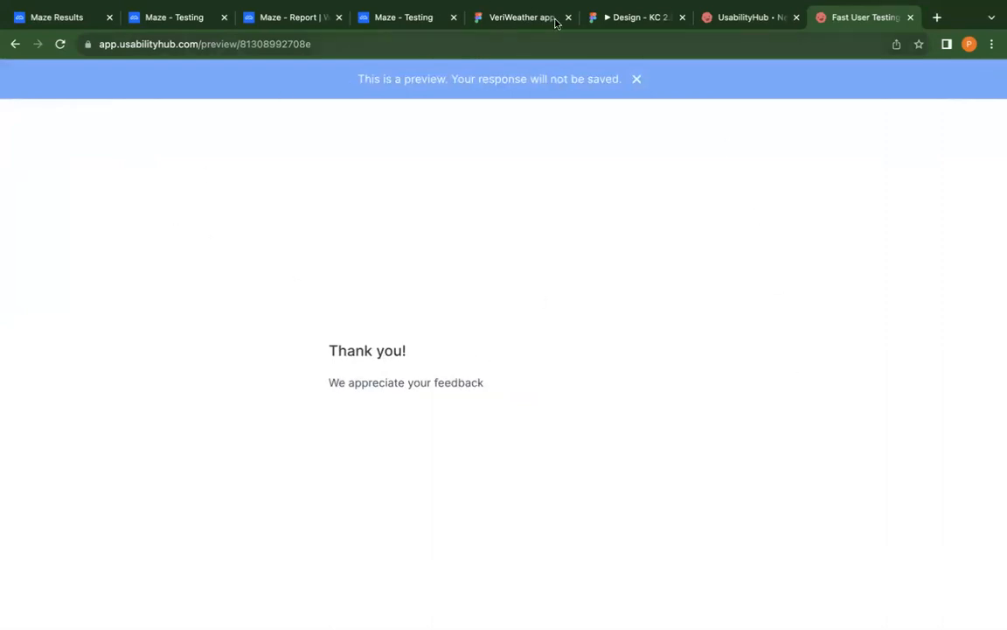
pyautogui.click(718, 17)
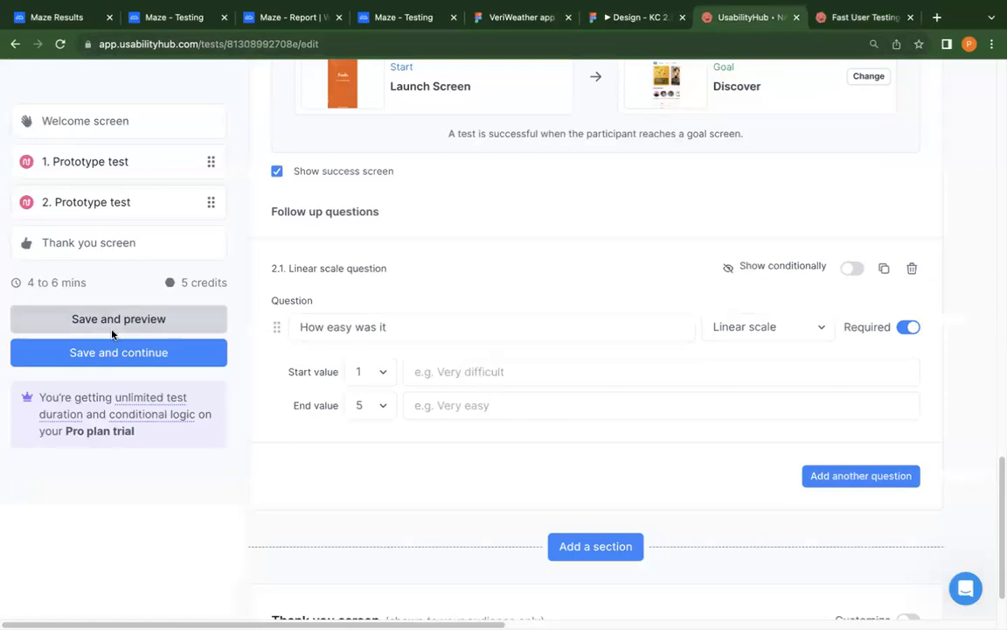
# Save the Login test and continue to its Recruit page
pyautogui.click(116, 354)
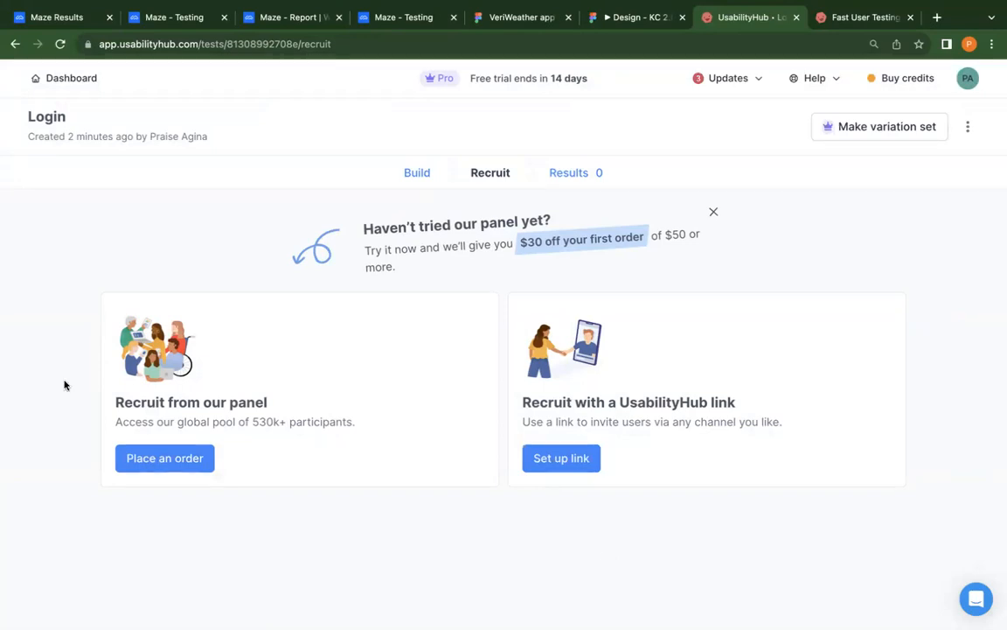
# Start a panel order (50 participants, English, all devices) and review its demographic filters
pyautogui.click(176, 463)
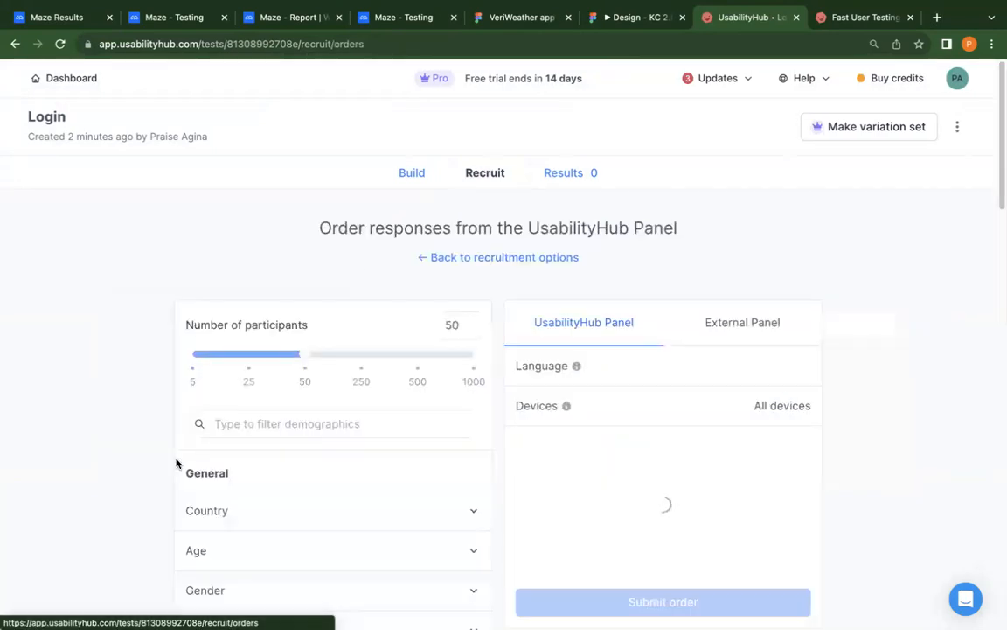
pyautogui.scroll(-5, 214, 359)
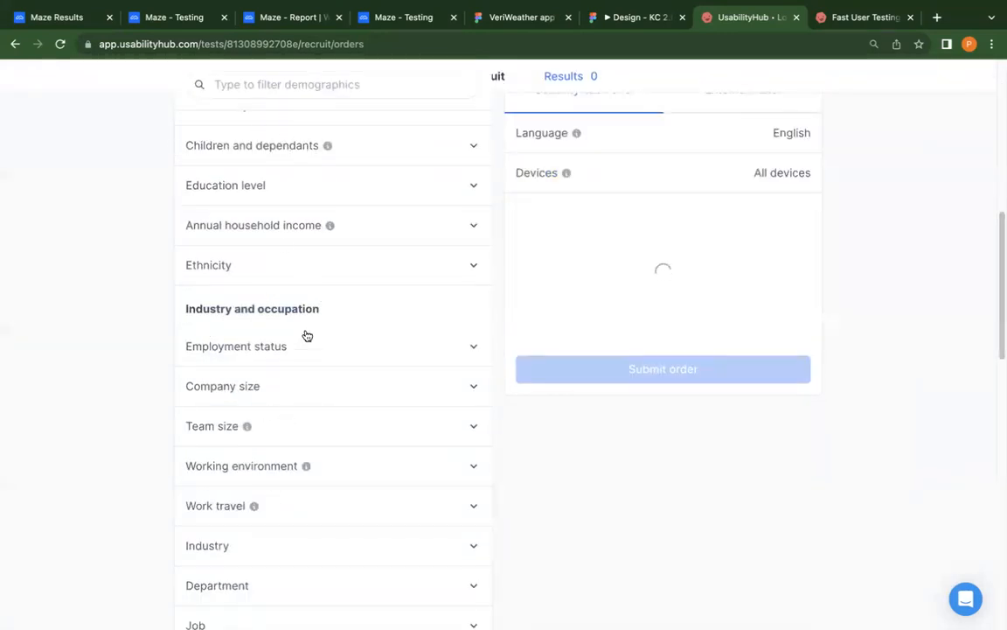
pyautogui.scroll(-10, 339, 386)
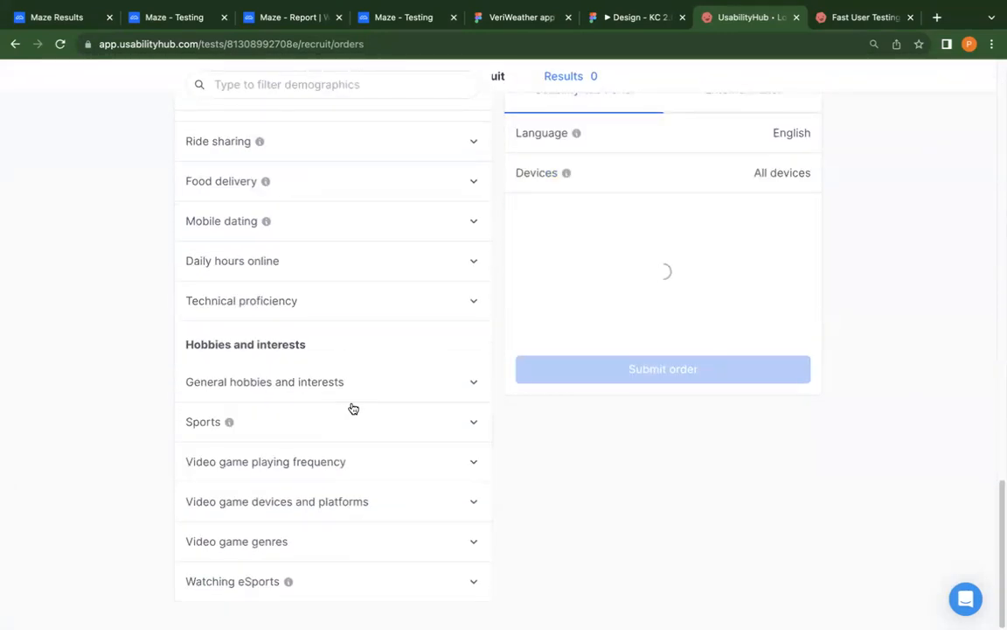
pyautogui.scroll(15, 349, 409)
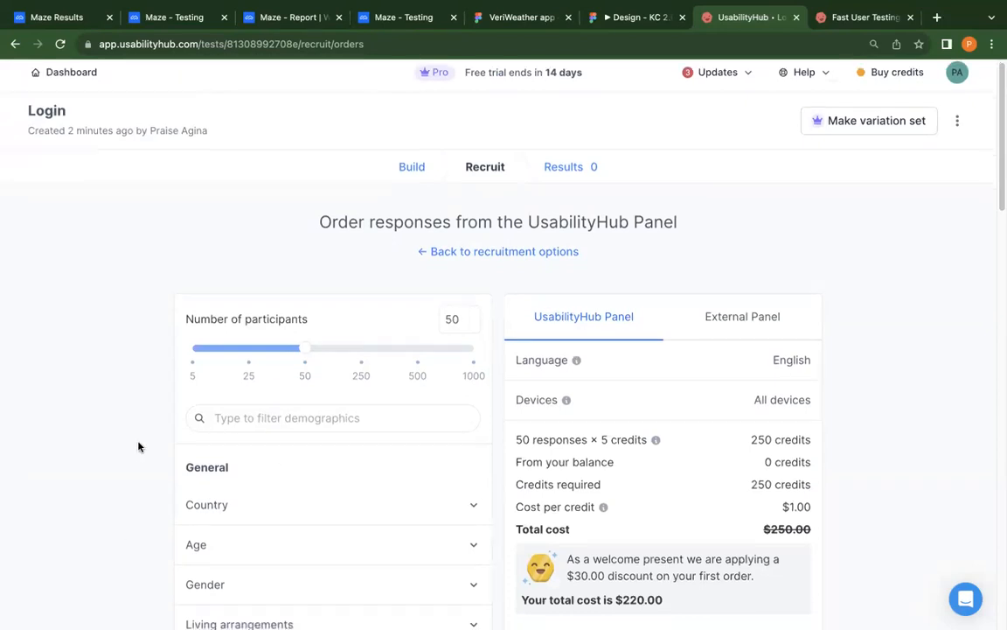
# Set the Country filter to Nigeria
pyautogui.scroll(-3, 213, 431)
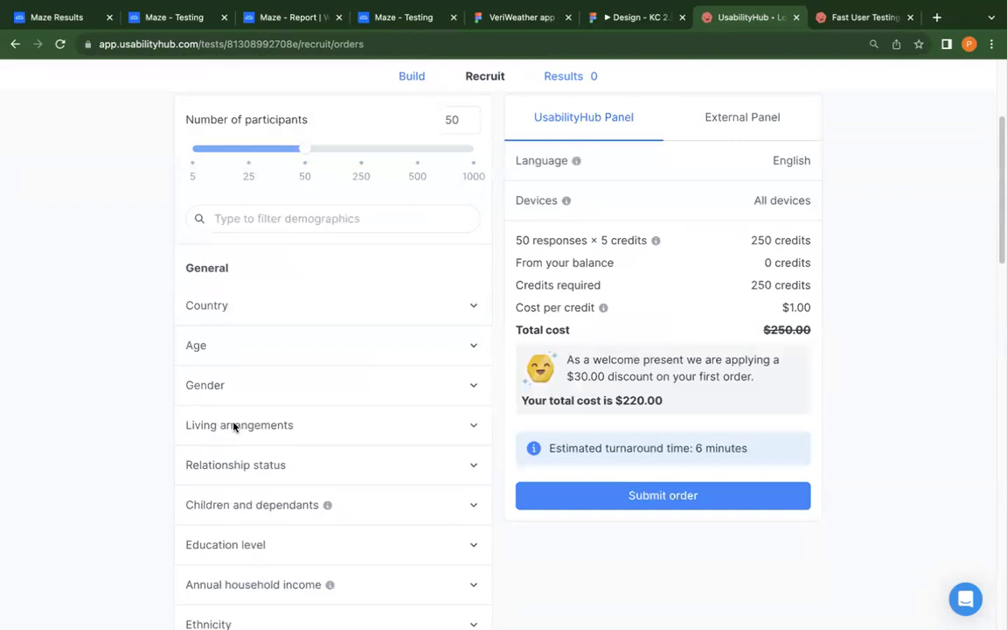
pyautogui.click(218, 308)
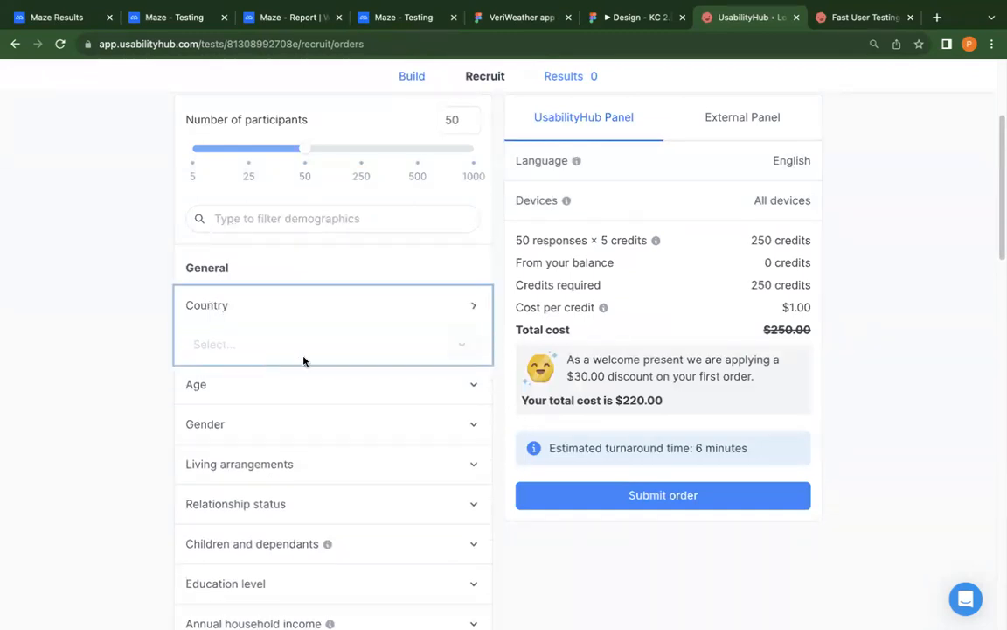
pyautogui.click(460, 350)
pyautogui.scroll(-10, 278, 449)
pyautogui.scroll(-10, 286, 451)
pyautogui.scroll(3, 286, 451)
pyautogui.scroll(8, 286, 450)
pyautogui.scroll(-3, 238, 503)
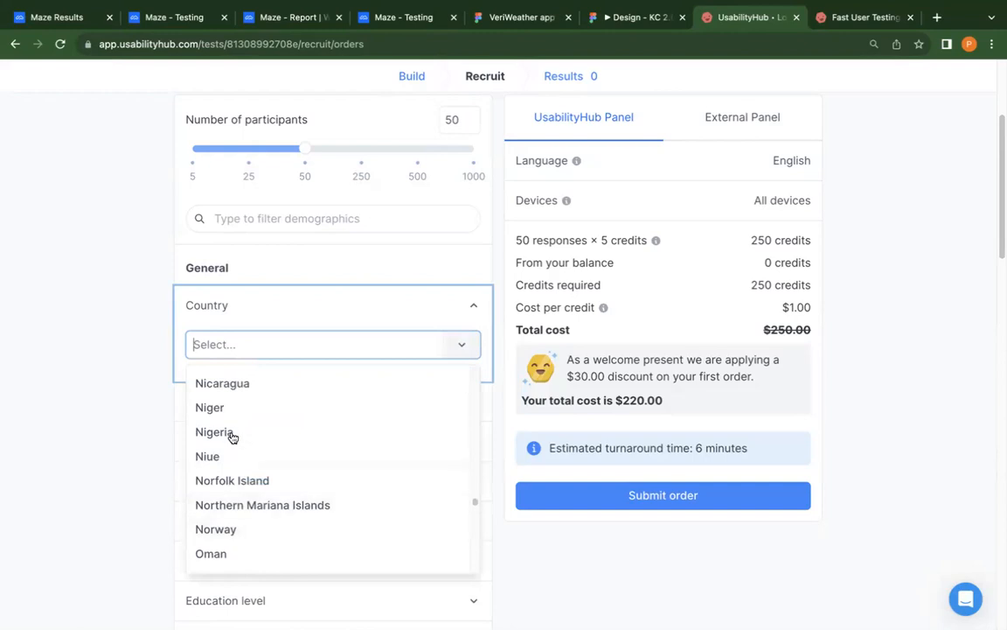
pyautogui.click(232, 433)
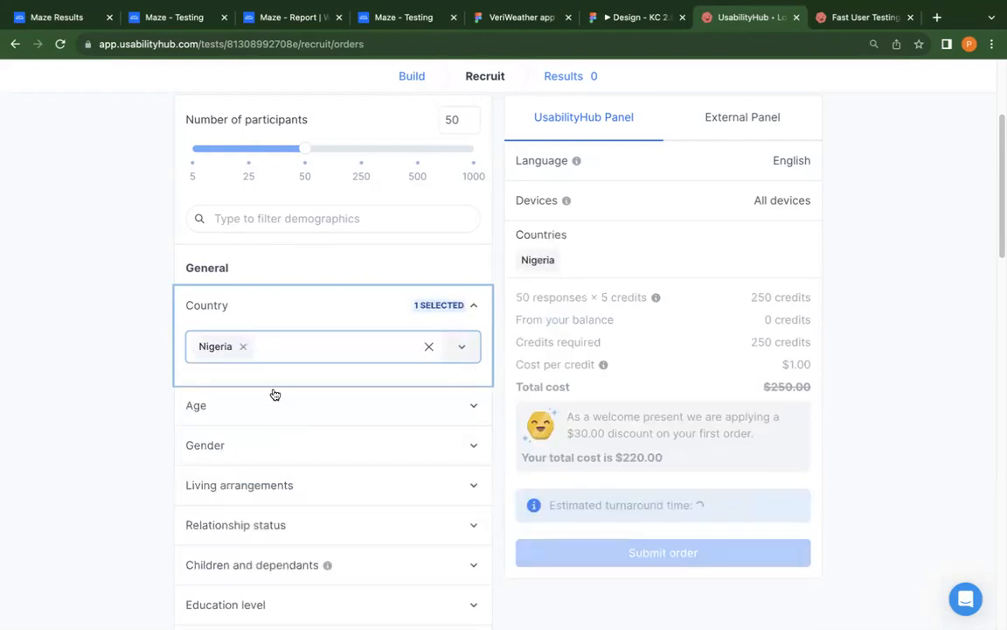
# Limit participant ages to 65–100+
pyautogui.scroll(-2, 274, 394)
pyautogui.click(285, 291)
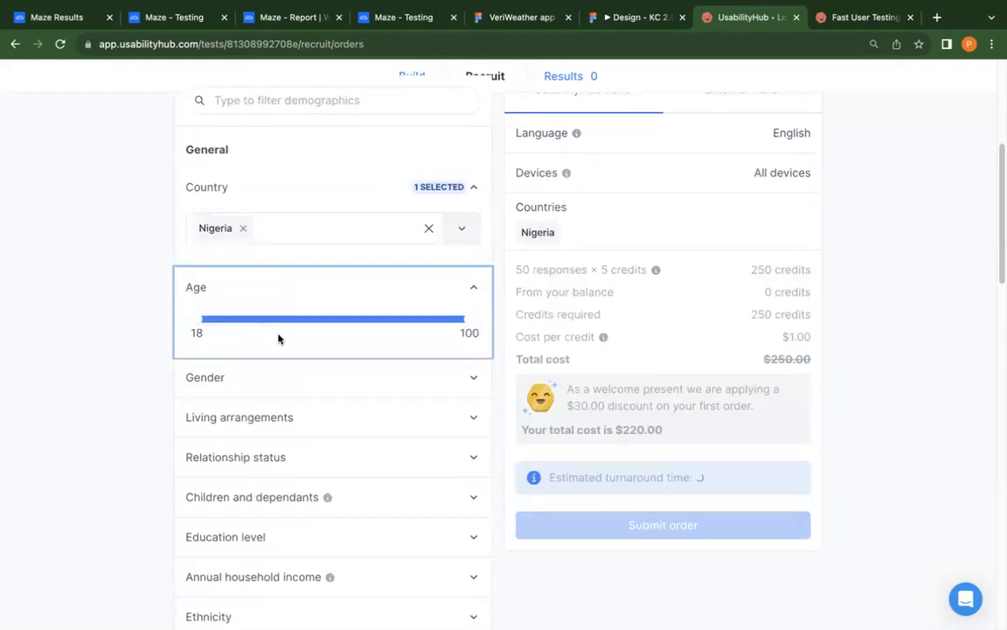
pyautogui.moveTo(199, 330); pyautogui.dragTo(353, 320)
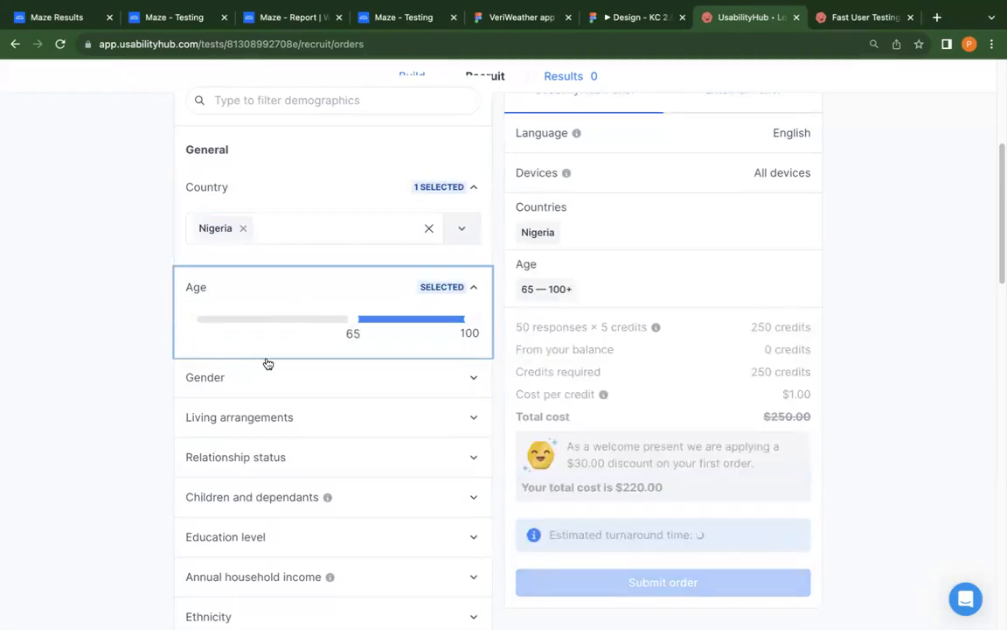
# Browse the Gender, Daily hours online and other remaining filters without changing them
pyautogui.click(233, 378)
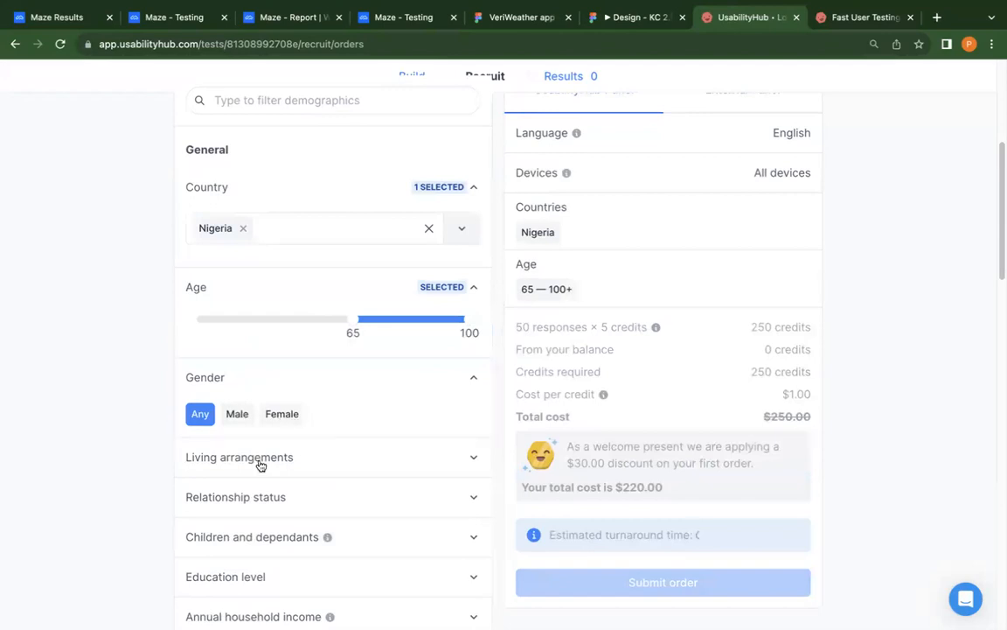
pyautogui.scroll(-5, 261, 463)
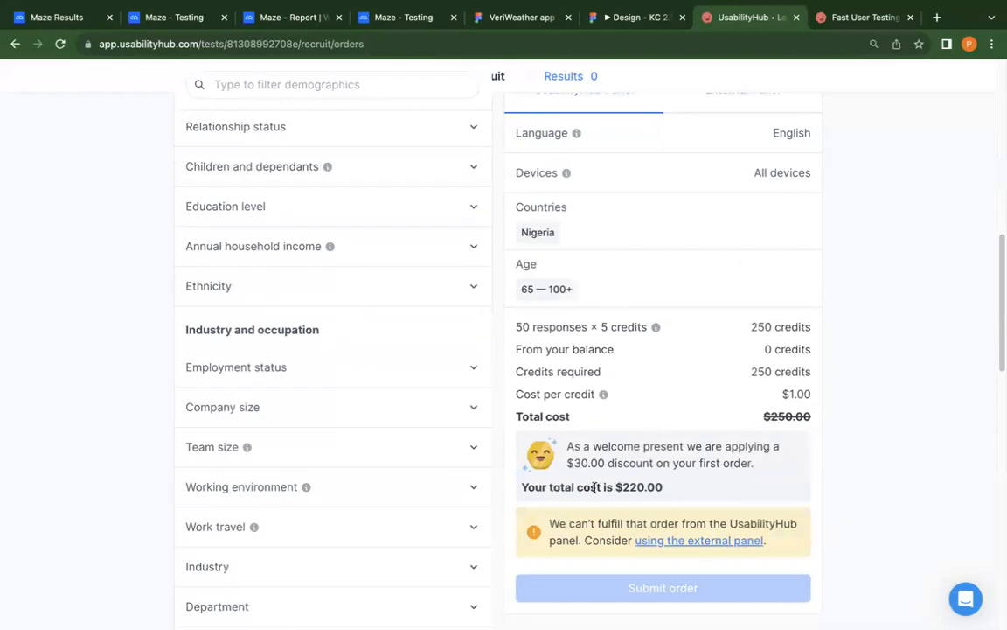
pyautogui.scroll(-3, 522, 385)
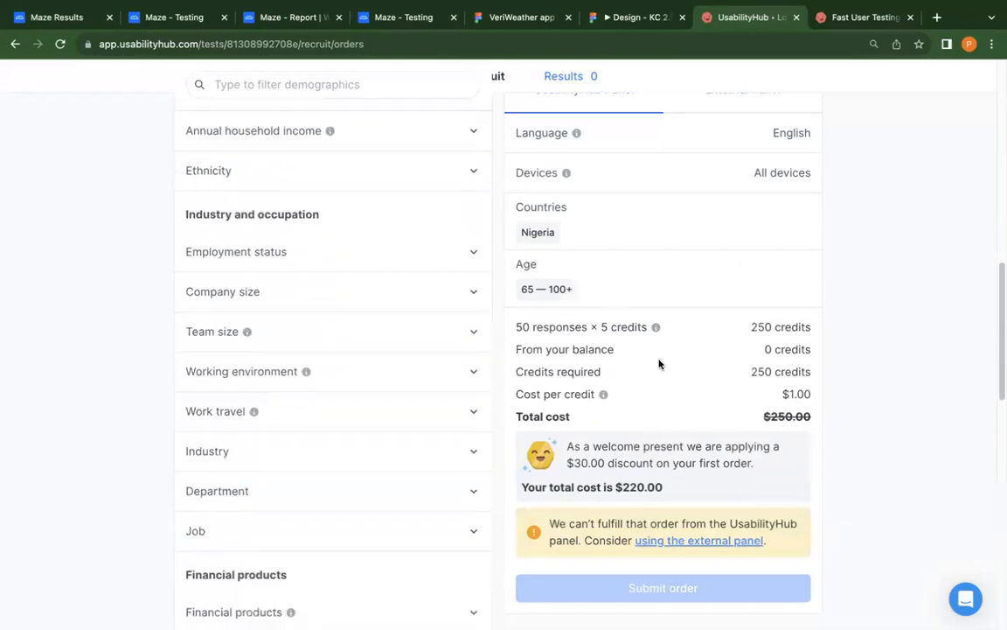
pyautogui.scroll(-1, 655, 366)
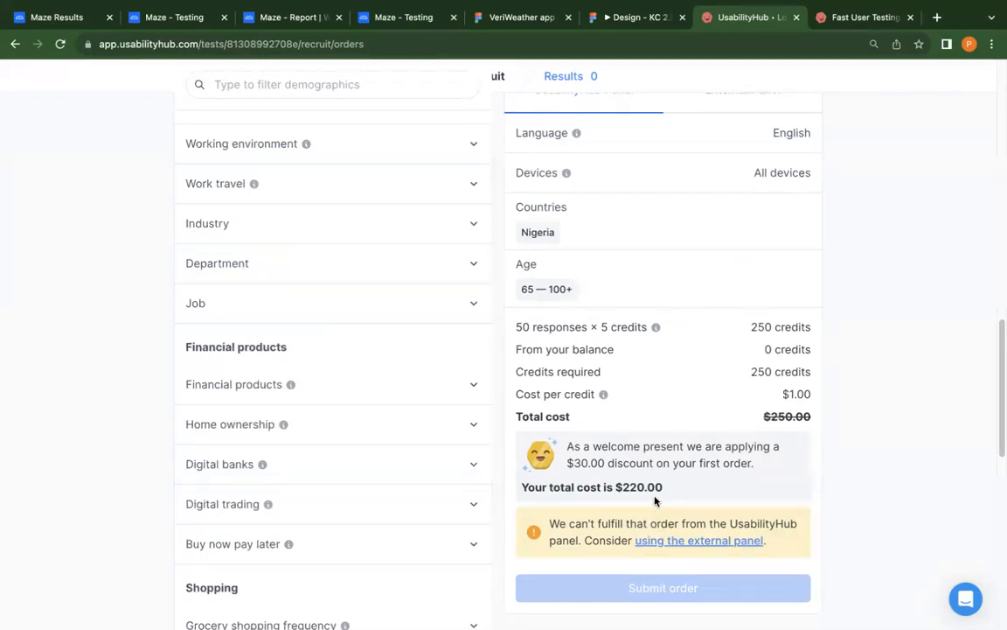
pyautogui.scroll(-5, 664, 512)
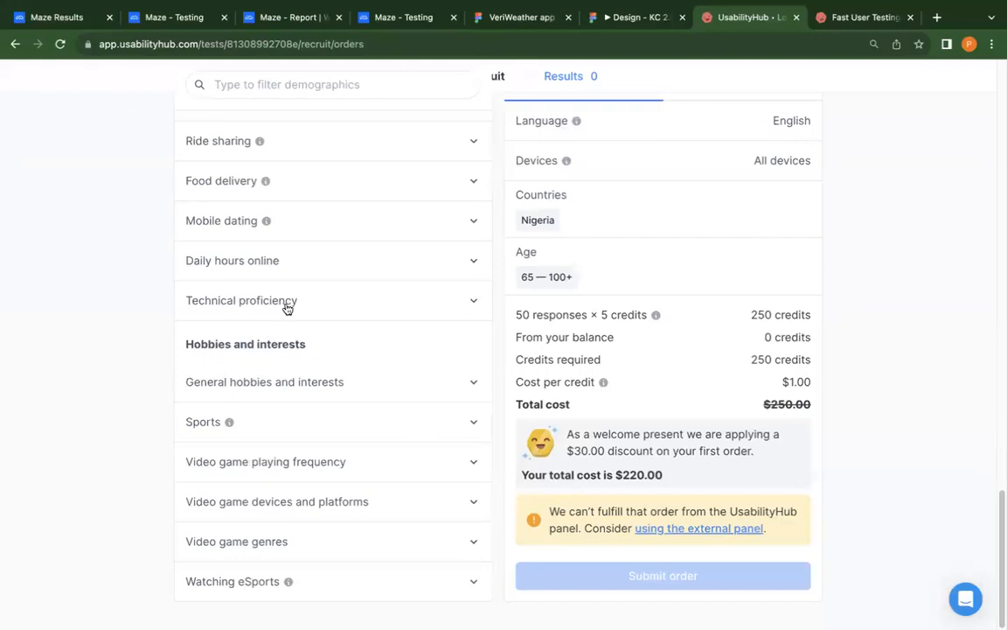
pyautogui.click(292, 254)
pyautogui.scroll(5, 308, 288)
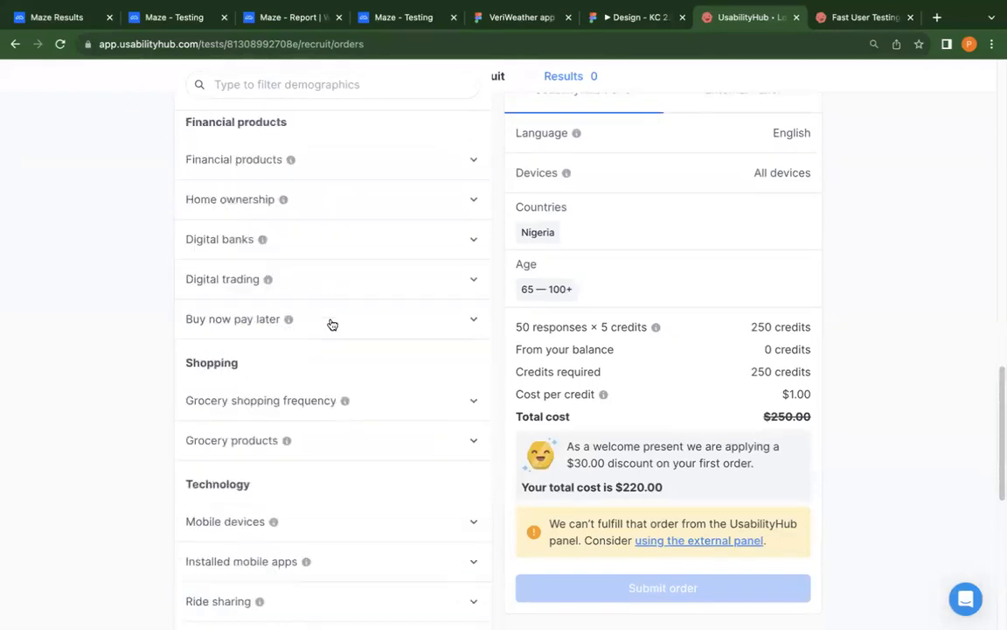
pyautogui.scroll(5, 333, 324)
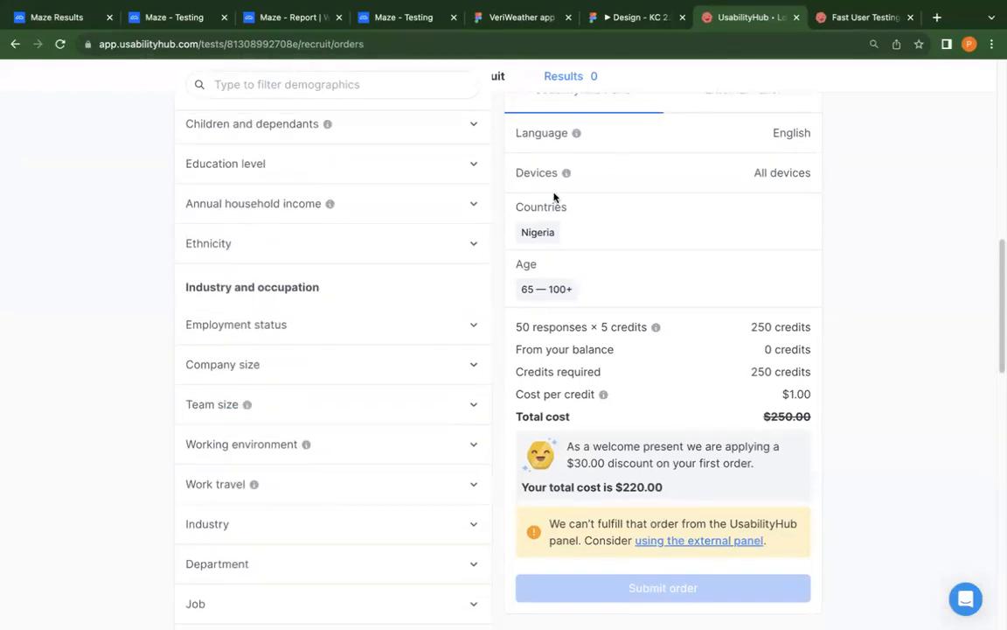
pyautogui.scroll(10, 427, 256)
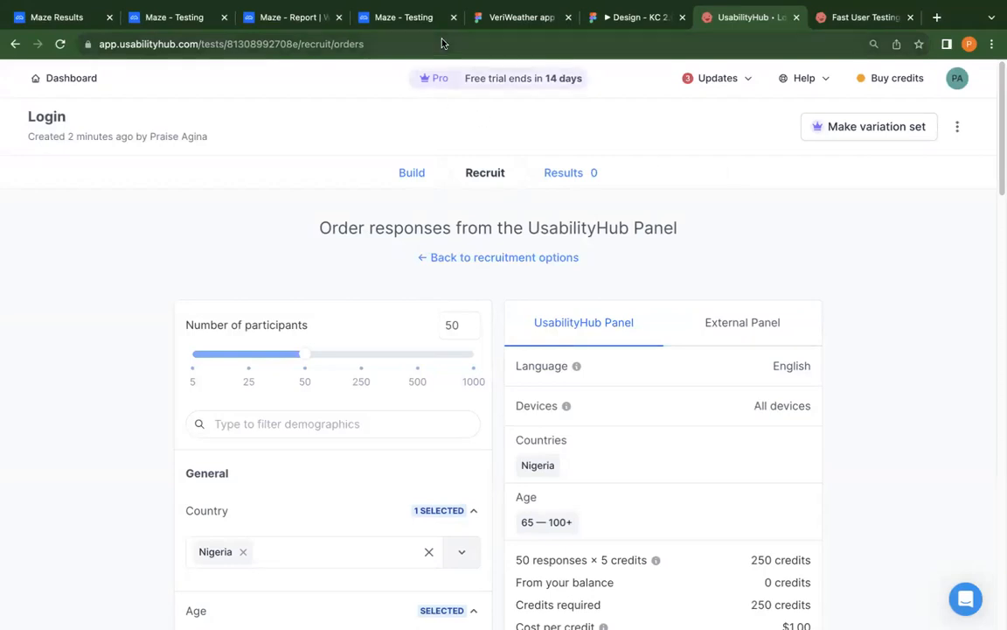
# Switch to the Maze report for Weather app testing in its browser tab
pyautogui.click(249, 20)
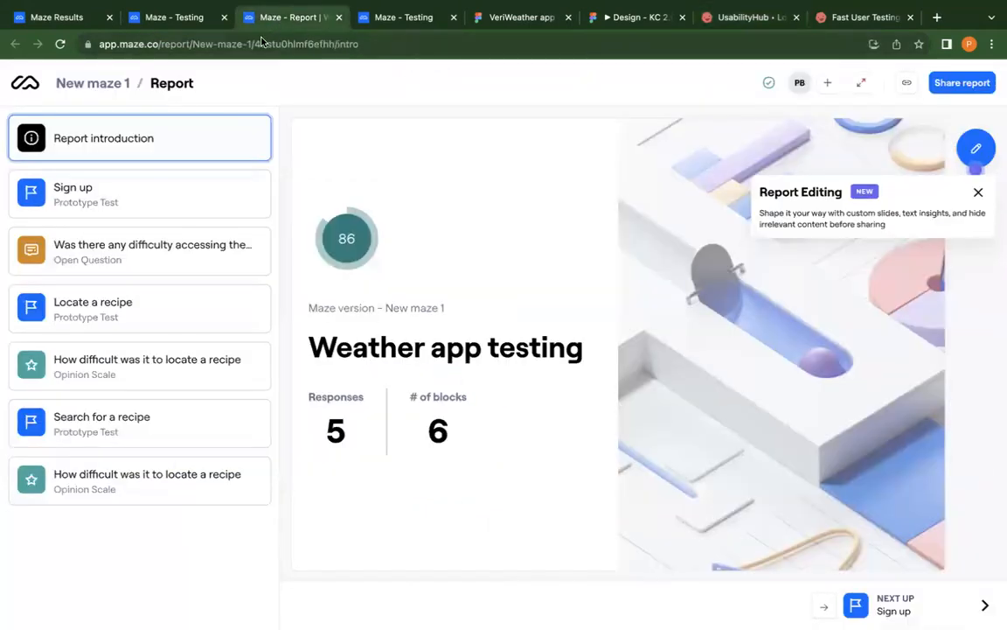